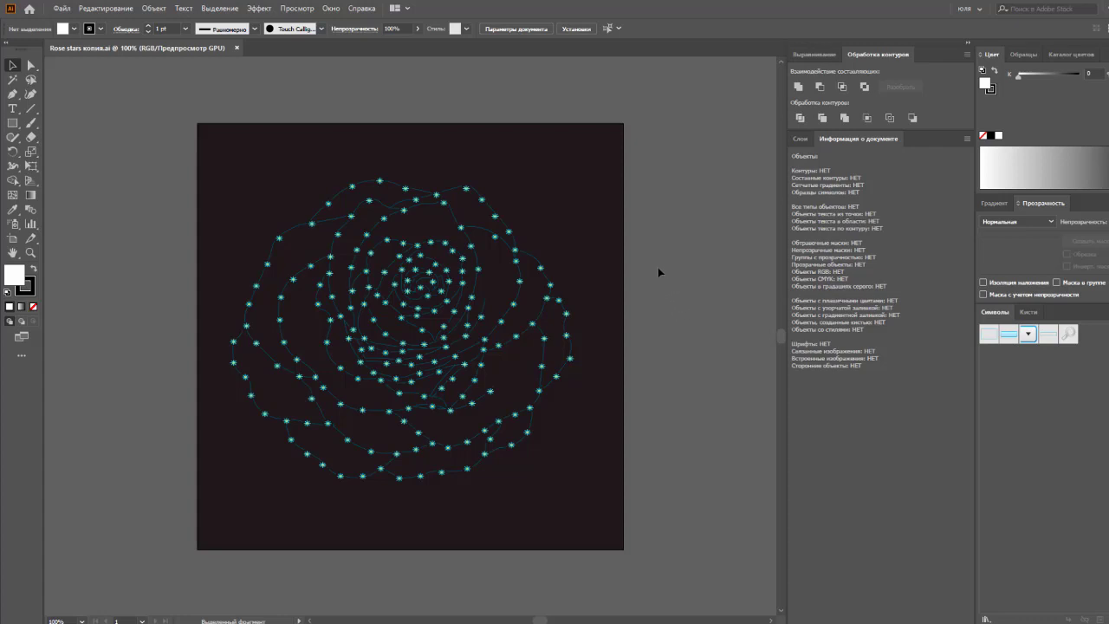
- Select all the artwork and ungroup it
{"action": "left_click", "coordinate": [620, 258]}
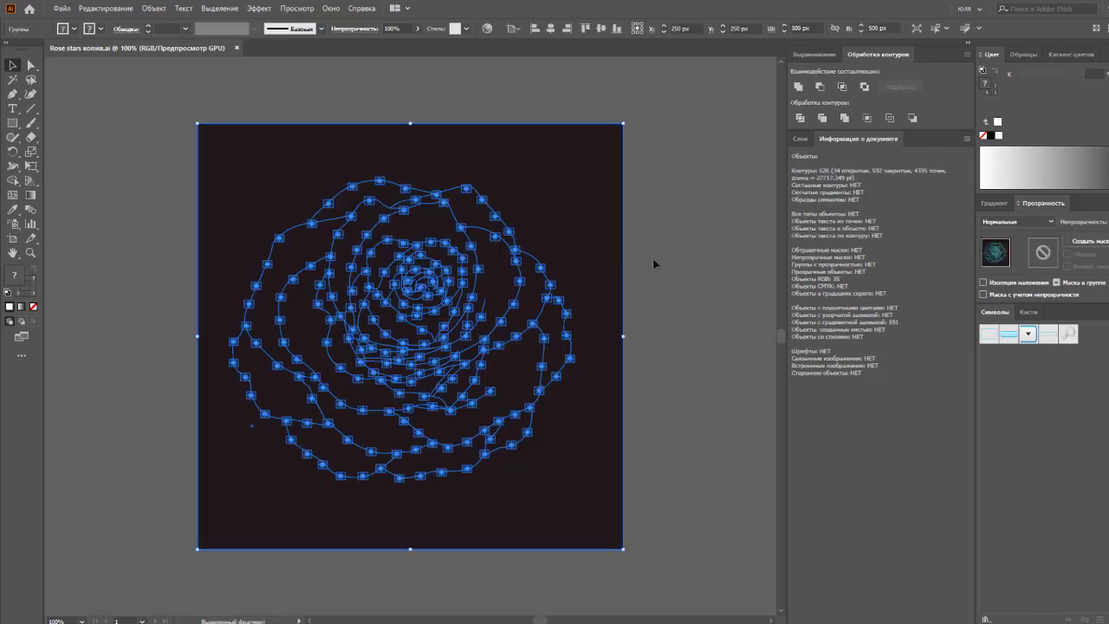
{"action": "left_click", "coordinate": [653, 258]}
{"action": "left_click", "coordinate": [615, 257]}
{"action": "right_click", "coordinate": [615, 256]}
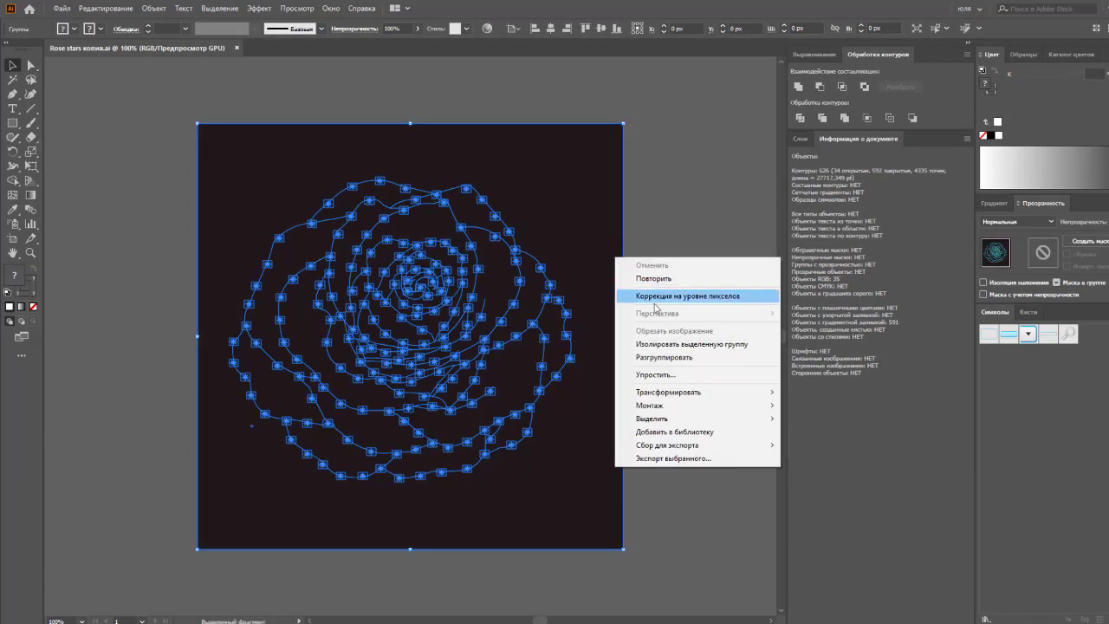
{"action": "left_click", "coordinate": [669, 357]}
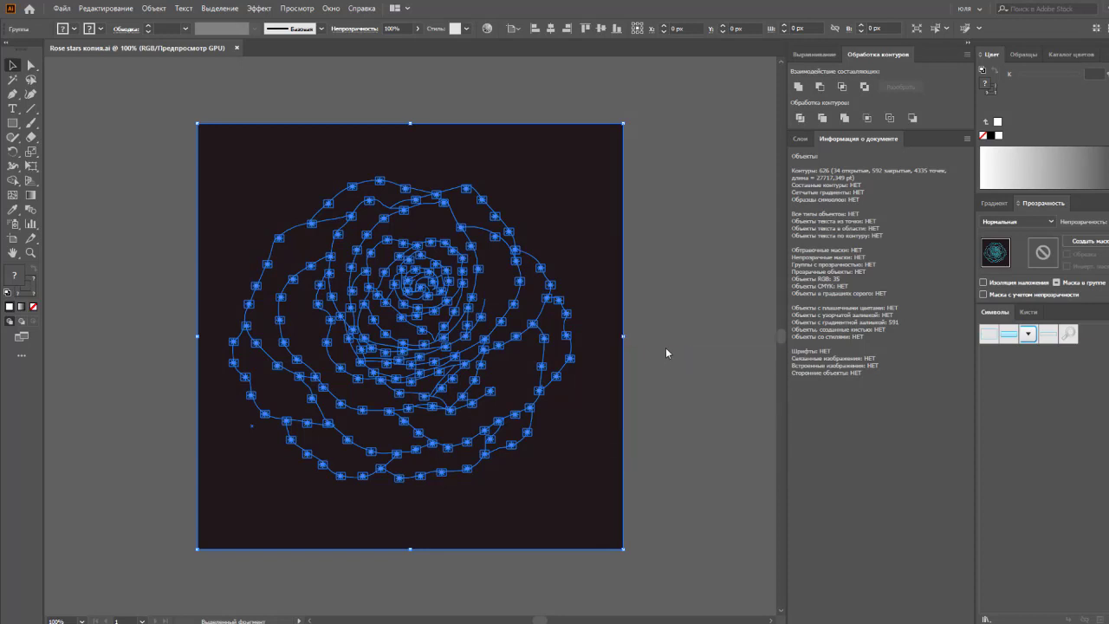
- Click the dark background and the rose separately to confirm they are independent objects
{"action": "left_click", "coordinate": [672, 334]}
{"action": "left_click", "coordinate": [607, 255]}
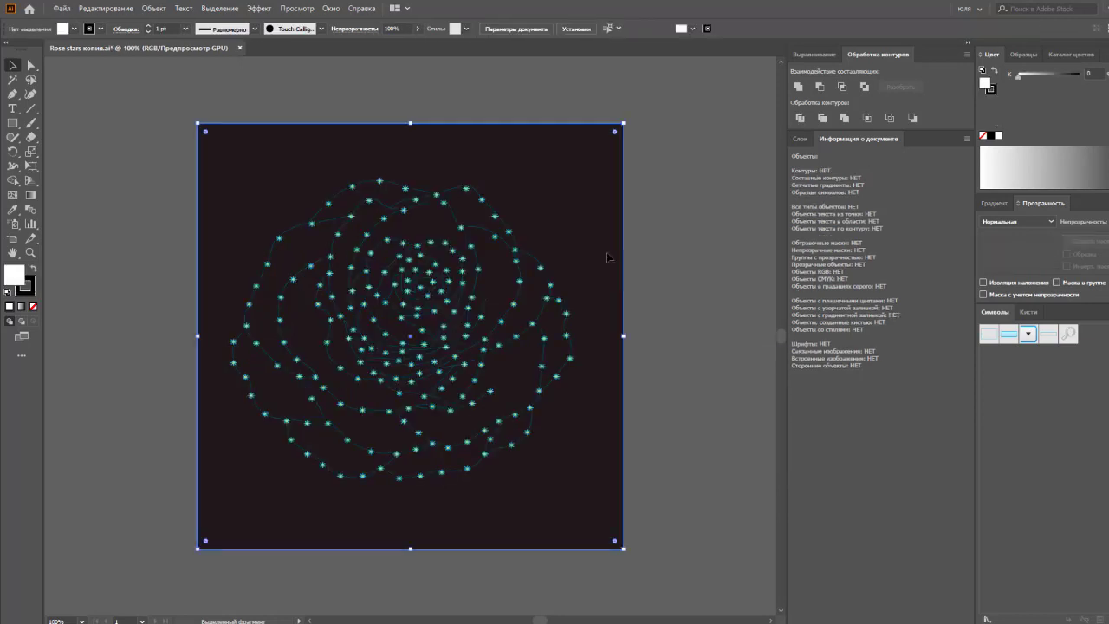
{"action": "left_click", "coordinate": [648, 253]}
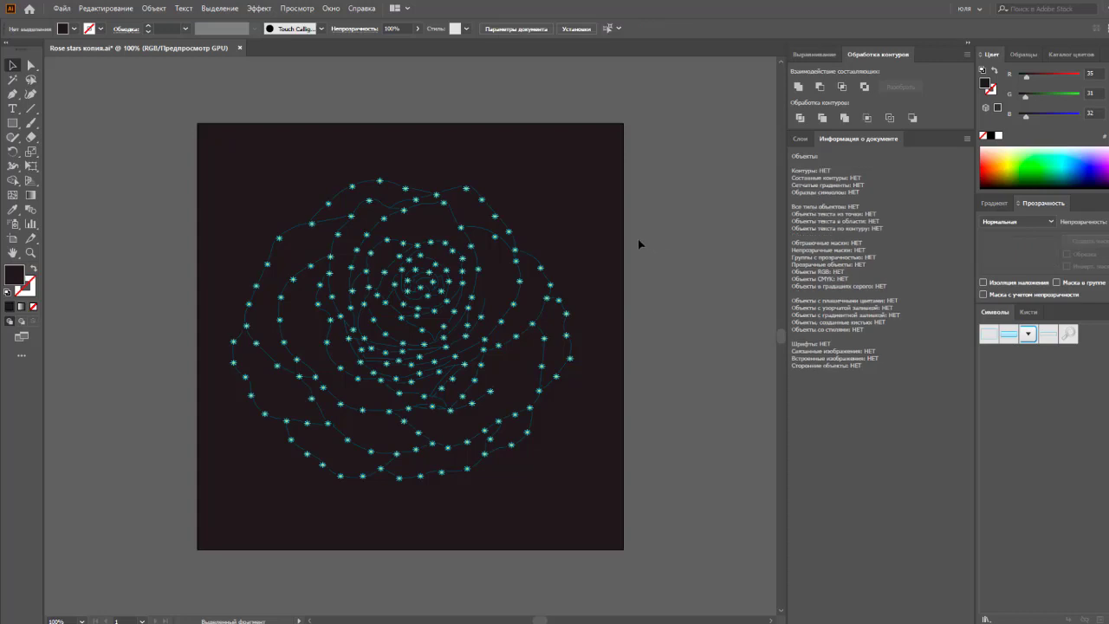
{"action": "key", "text": "ctrl+a"}
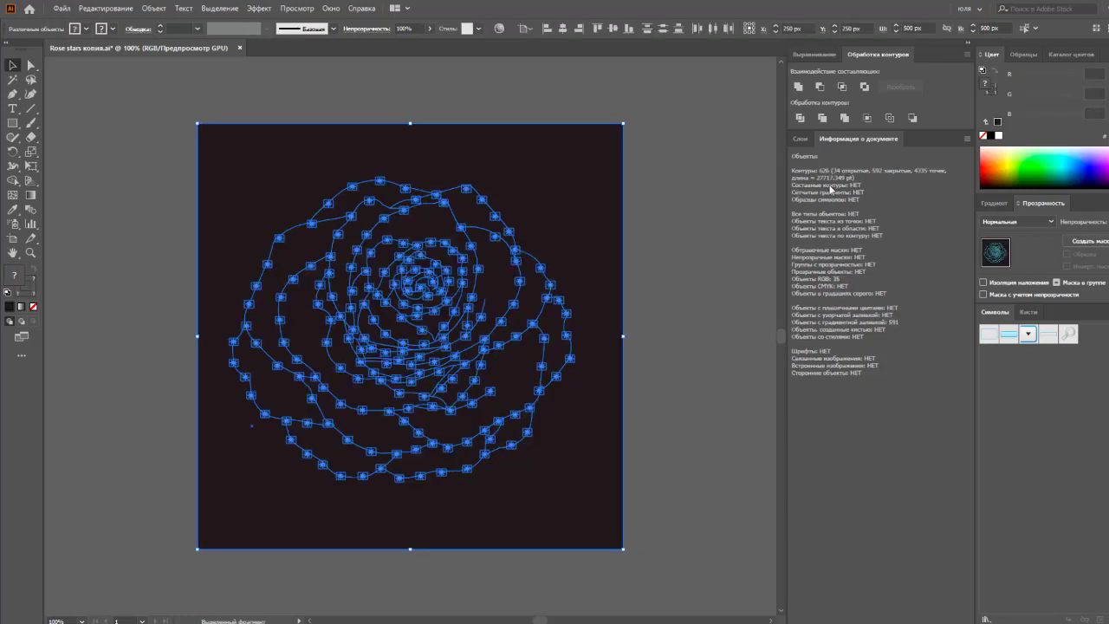
{"action": "left_click", "coordinate": [651, 294]}
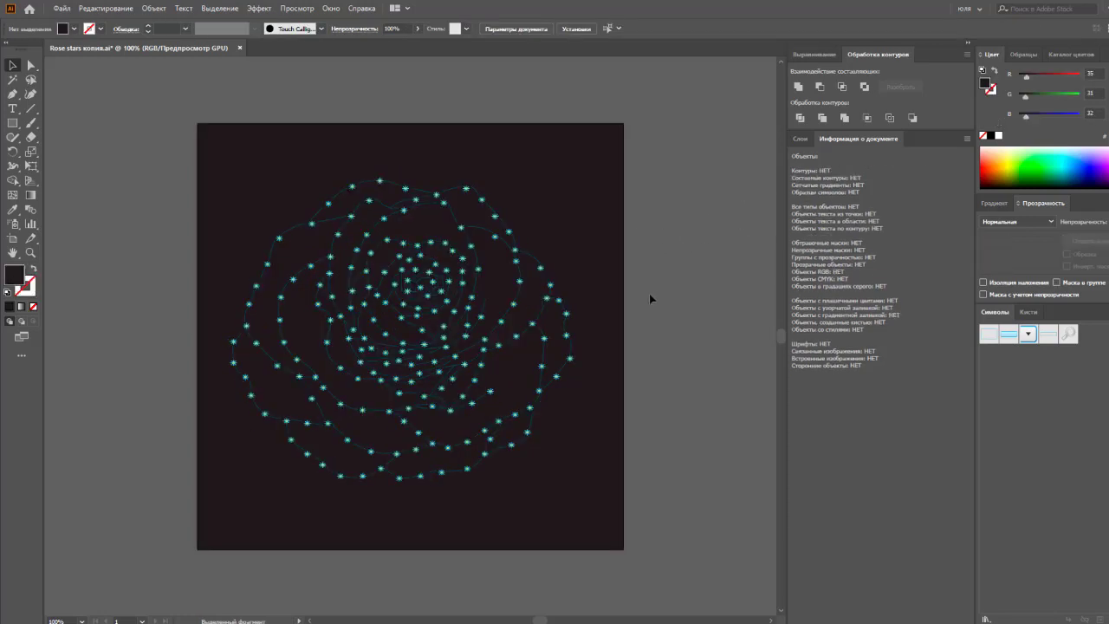
{"action": "left_click", "coordinate": [331, 334]}
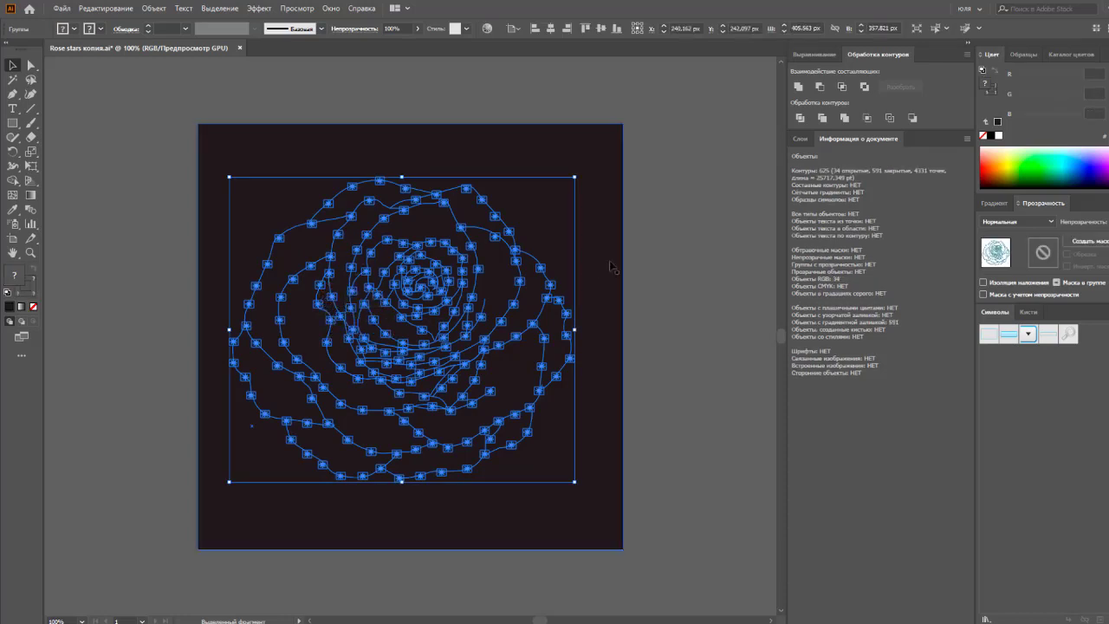
- Show the Layers panel with Слой 1 expanded, and deselect the rose
{"action": "left_click", "coordinate": [800, 138]}
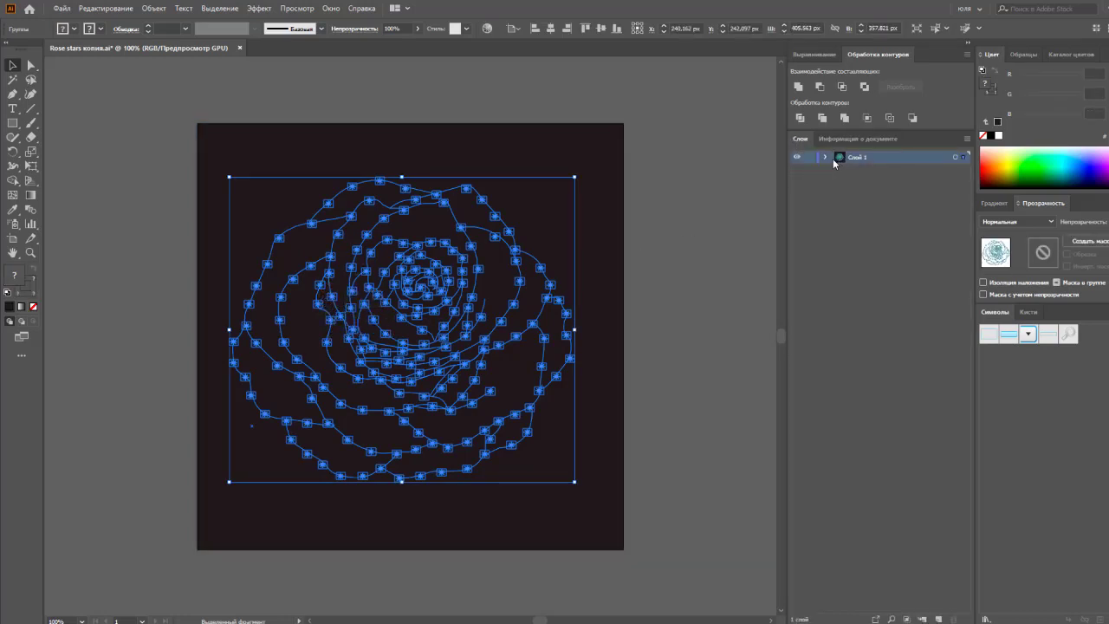
{"action": "left_click", "coordinate": [826, 157]}
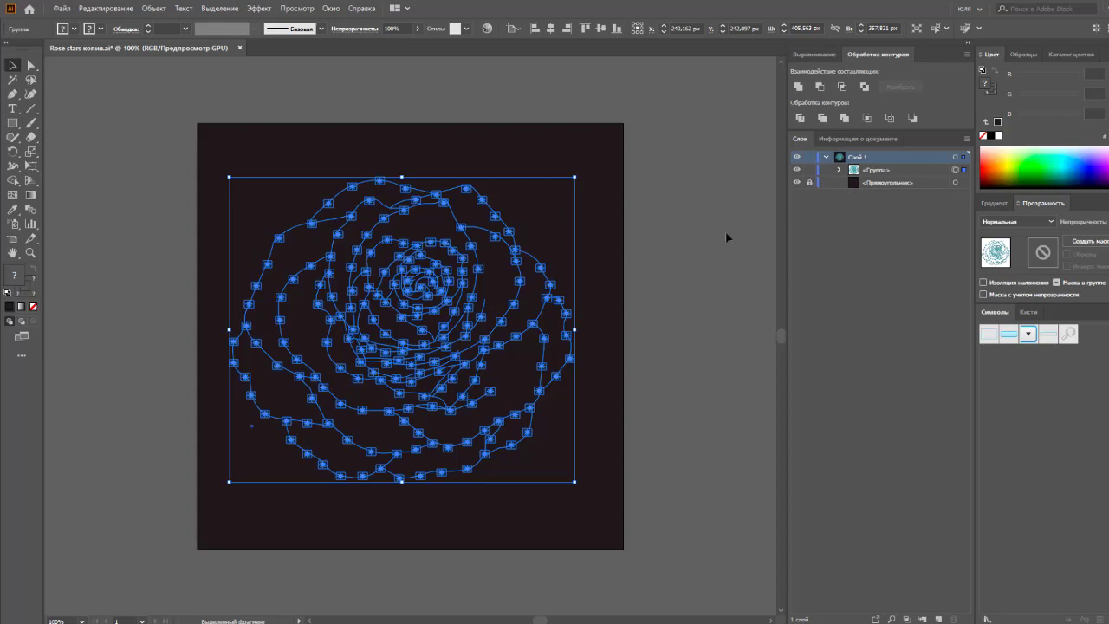
{"action": "left_click", "coordinate": [702, 247]}
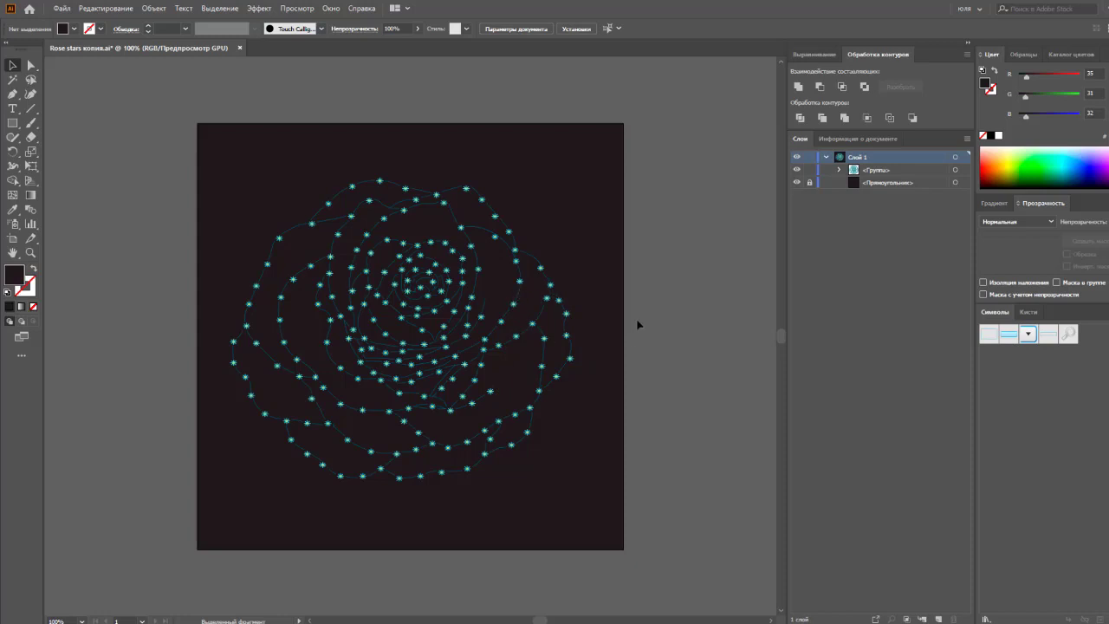
- Zoom out to 50%, in to 200% on the rose, then back to 100%
{"action": "key", "text": "ctrl+minus"}
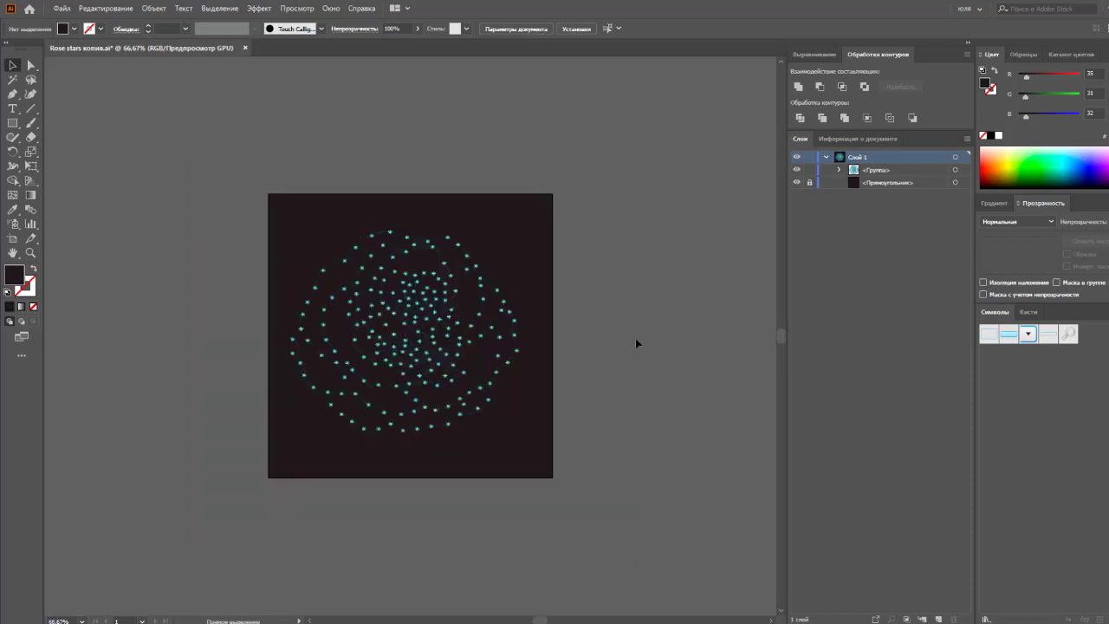
{"action": "key", "text": "ctrl+minus"}
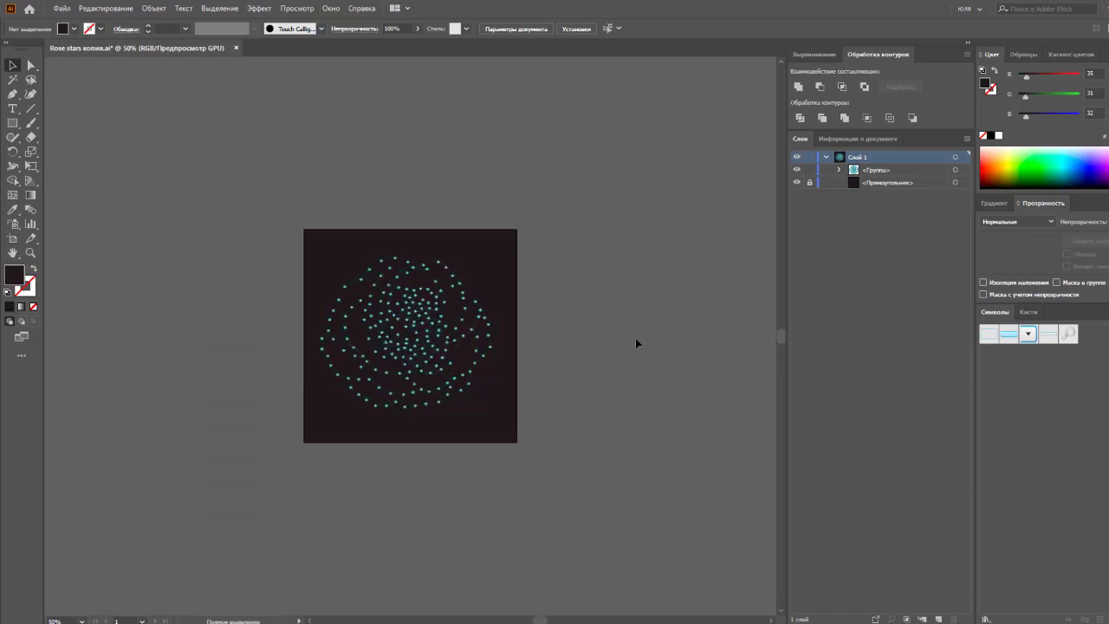
{"action": "key", "text": "ctrl+plus"}
{"action": "key", "text": "ctrl+plus"}
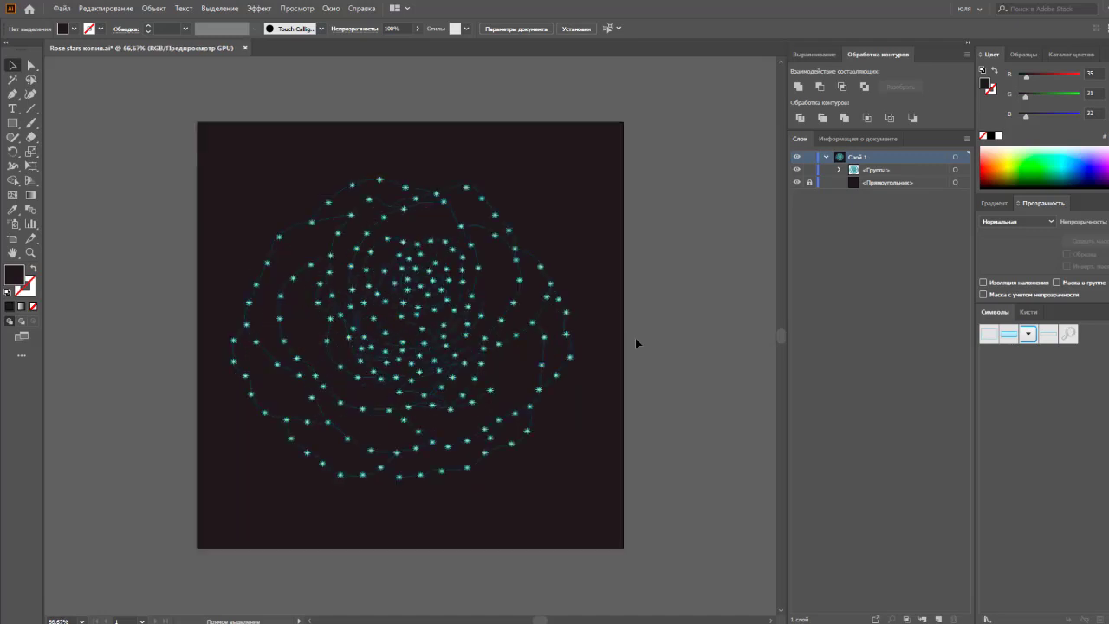
{"action": "key", "text": "ctrl+plus"}
{"action": "key", "text": "ctrl+plus"}
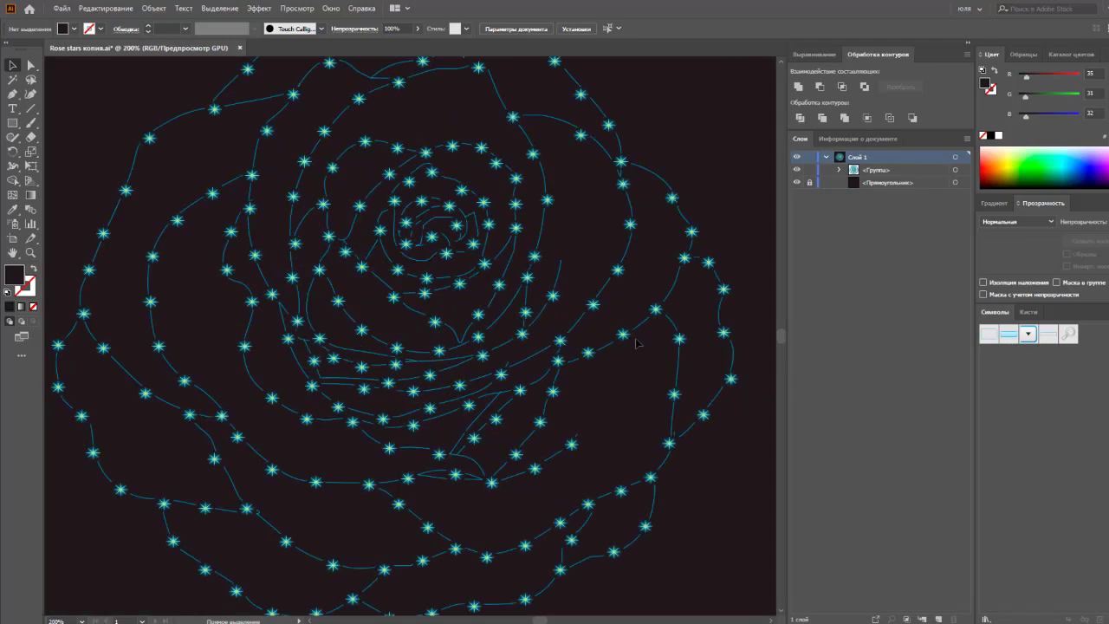
{"action": "key", "text": "ctrl+minus"}
{"action": "key", "text": "ctrl+minus"}
{"action": "key", "text": "ctrl+minus"}
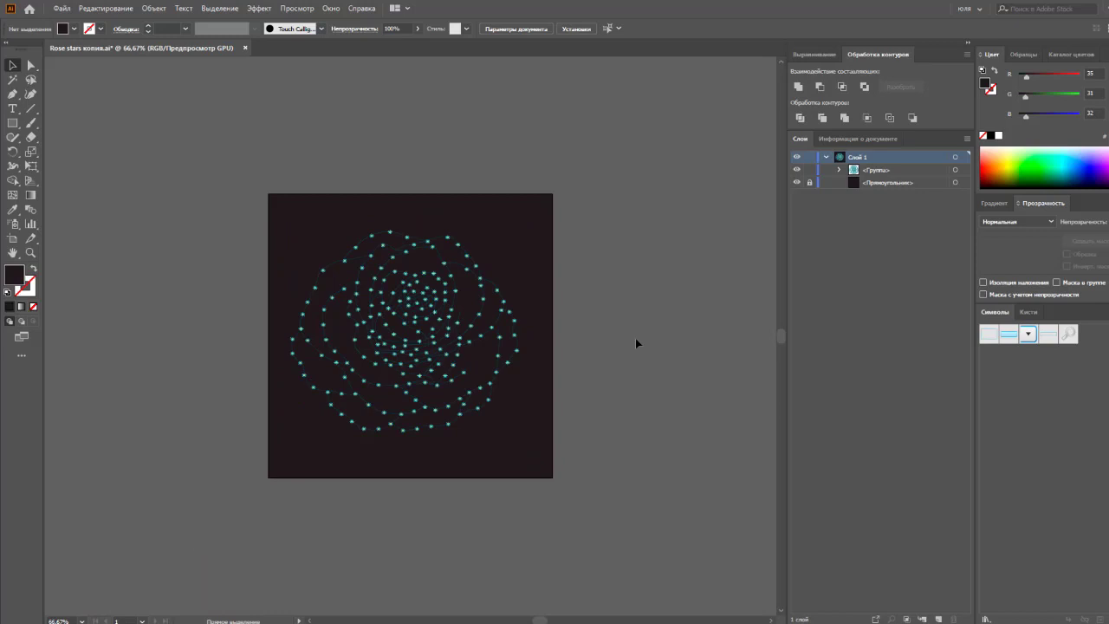
{"action": "key", "text": "ctrl+minus"}
{"action": "key", "text": "ctrl+plus"}
{"action": "key", "text": "ctrl+plus"}
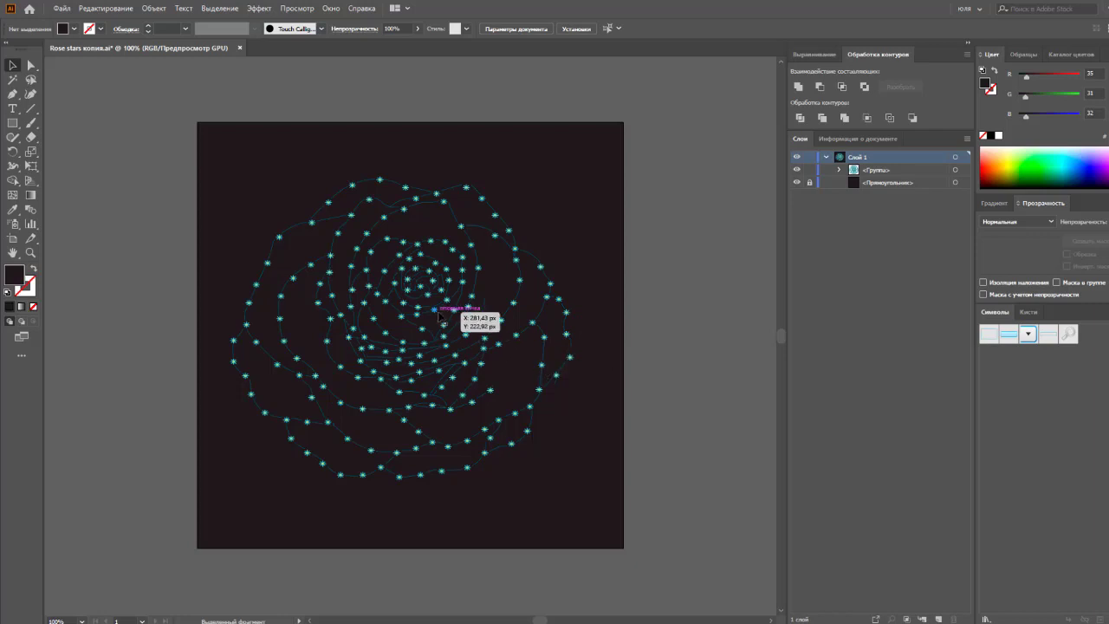
- Paste a copy of the rose group in place and move it to the right of the artboard
{"action": "left_click", "coordinate": [292, 228]}
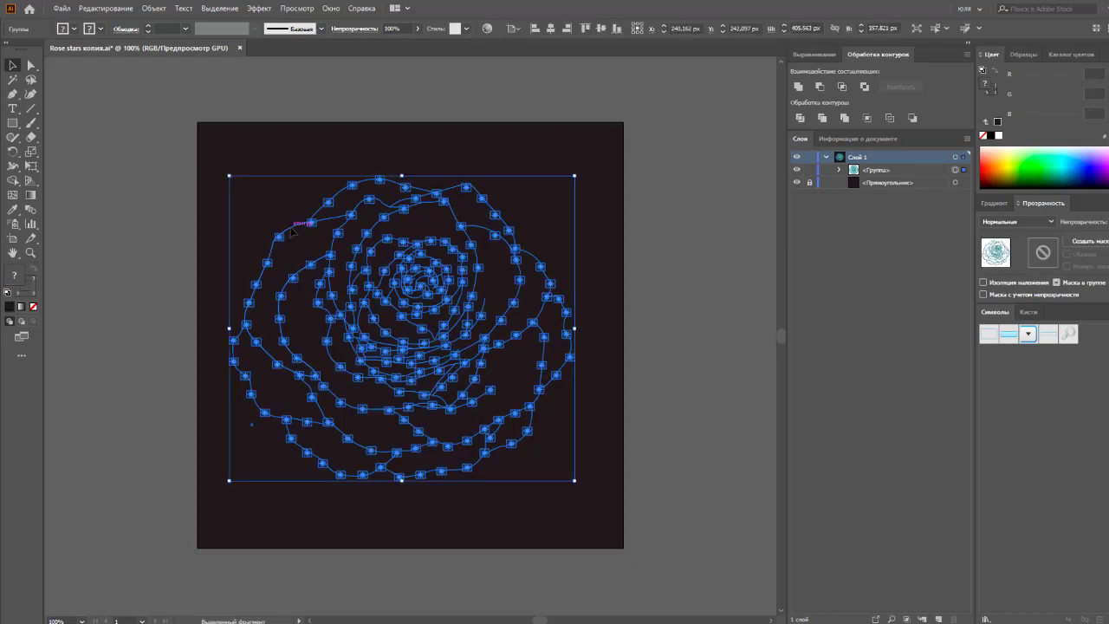
{"action": "left_click", "coordinate": [289, 206]}
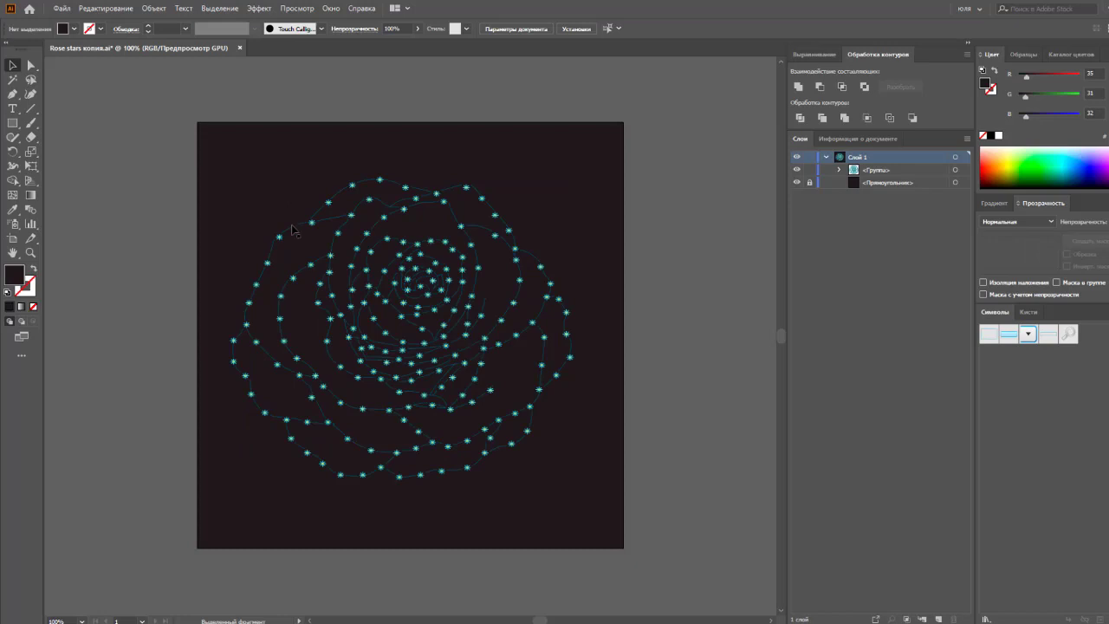
{"action": "left_click", "coordinate": [288, 231]}
{"action": "key", "text": "ctrl+c"}
{"action": "key", "text": "ctrl+f"}
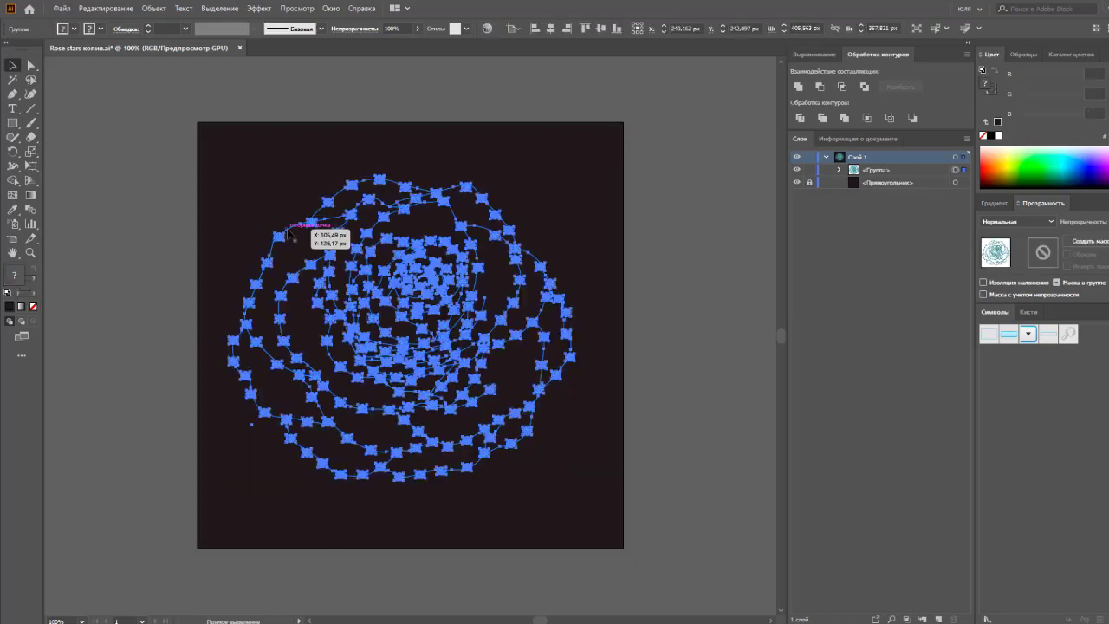
{"action": "left_click", "coordinate": [281, 210]}
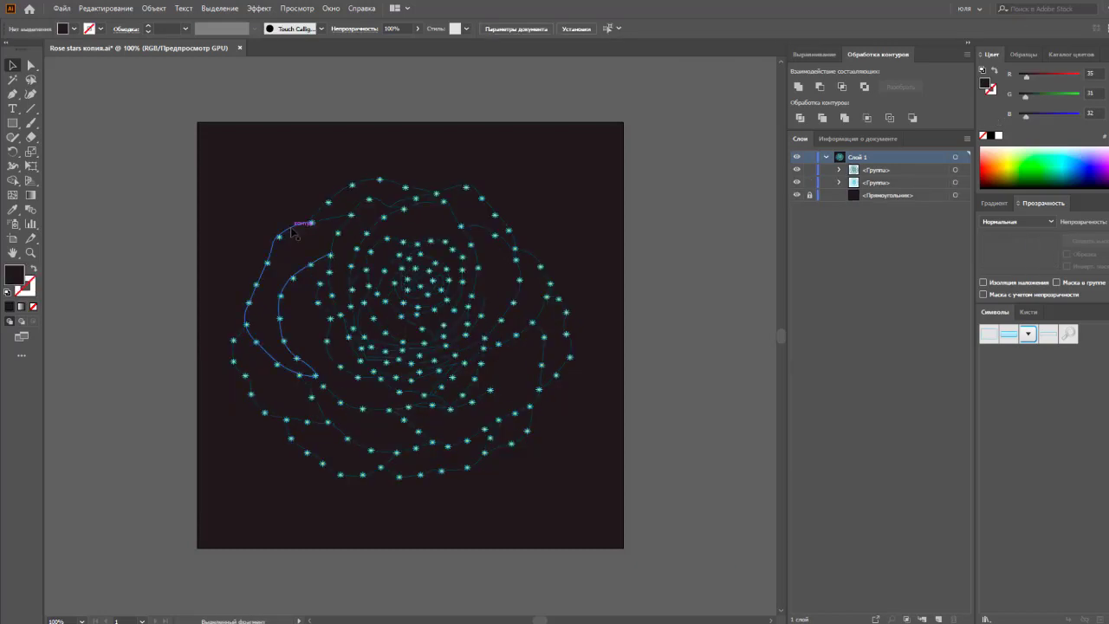
{"action": "left_click", "coordinate": [279, 232]}
{"action": "left_click_drag", "start_coordinate": [274, 251], "coordinate": [728, 168]}
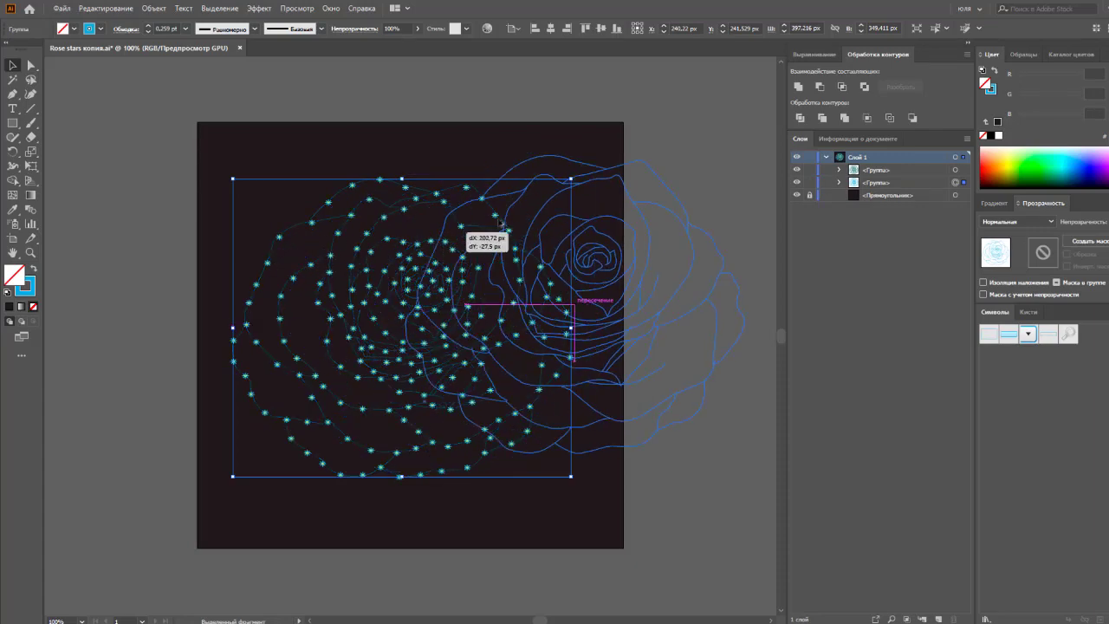
{"action": "left_click_drag", "start_coordinate": [515, 259], "coordinate": [550, 240]}
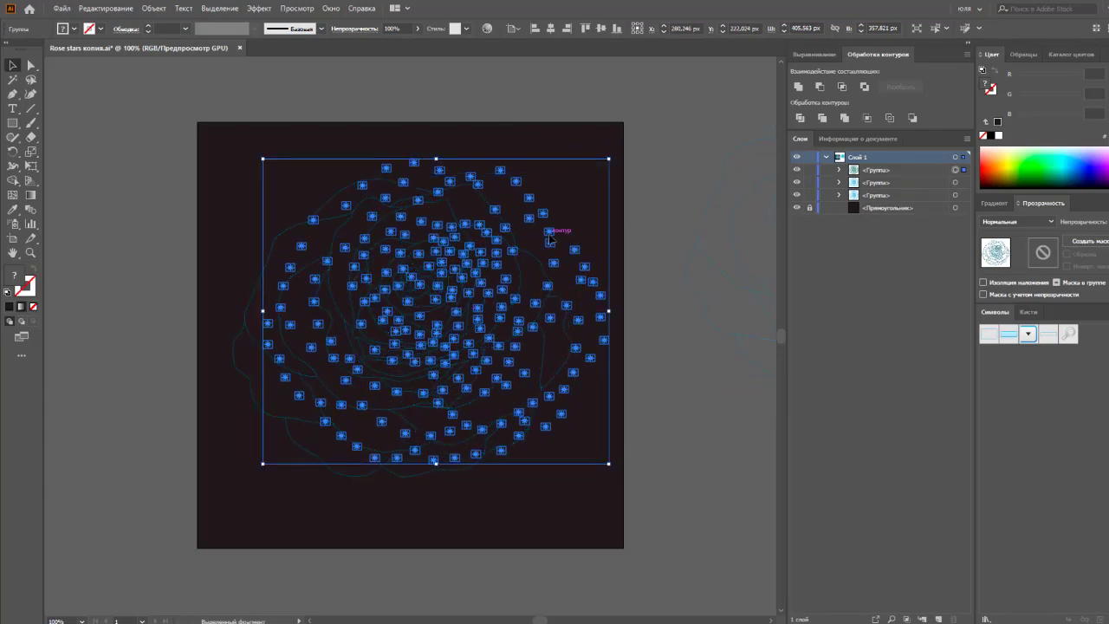
{"action": "key", "text": "ctrl+z"}
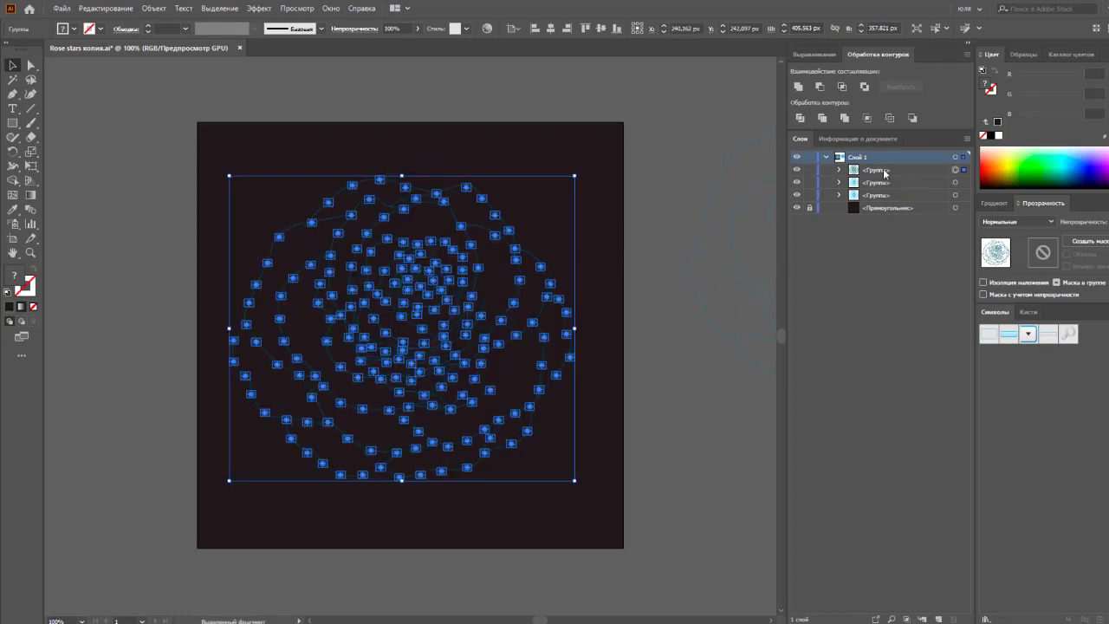
- Hide the star-symbol group in Layers so only the rose outlines show
{"action": "key", "text": "ctrl+shift+a"}
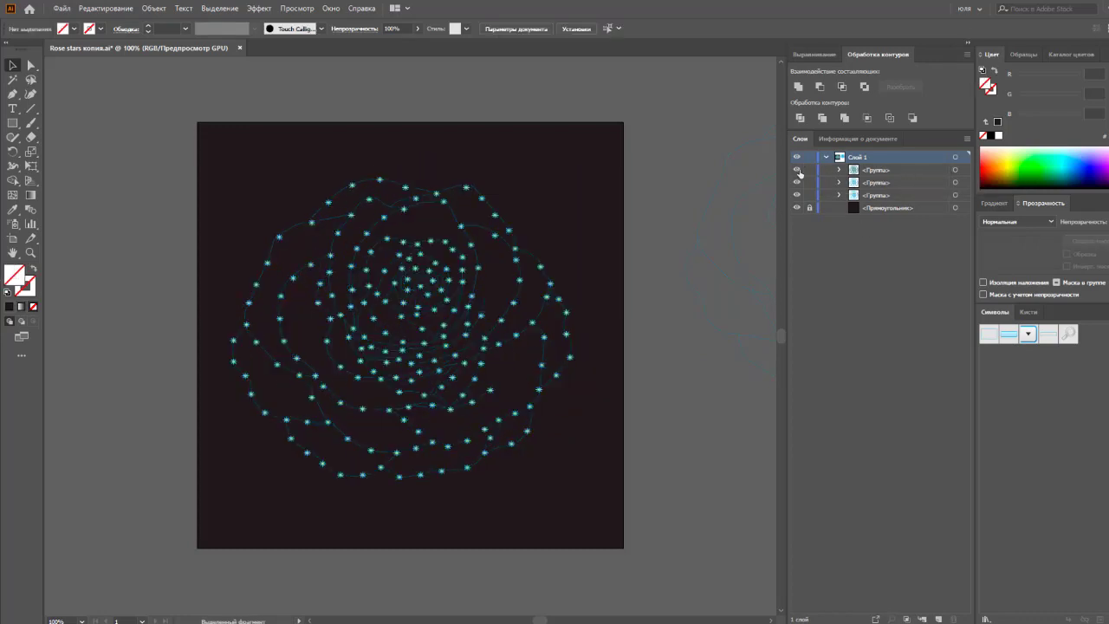
{"action": "left_click", "coordinate": [797, 169]}
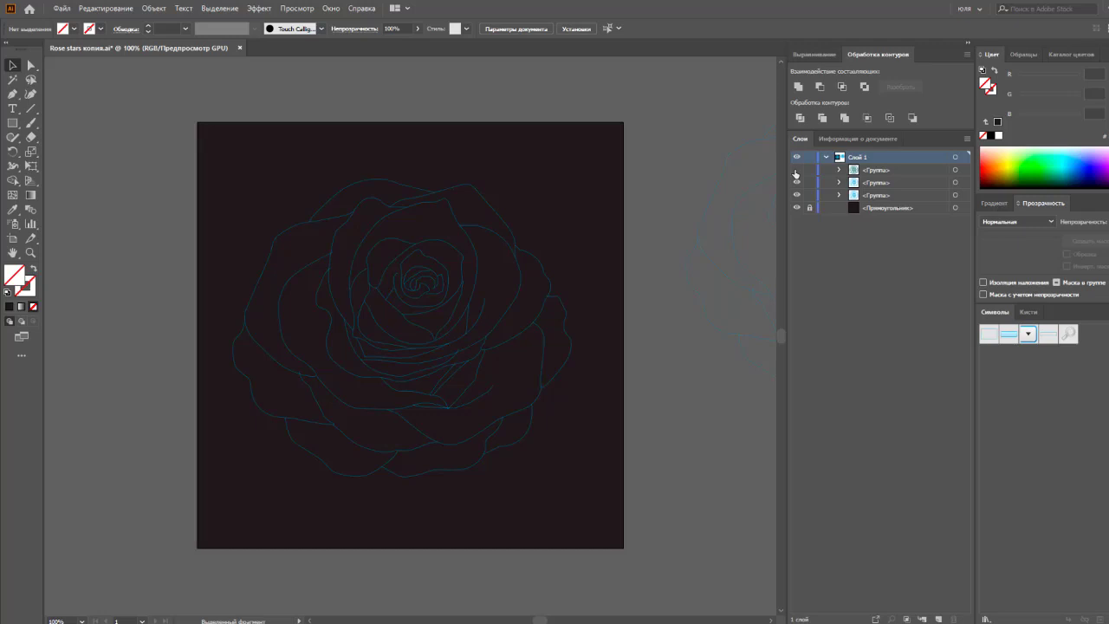
{"action": "left_click", "coordinate": [796, 171]}
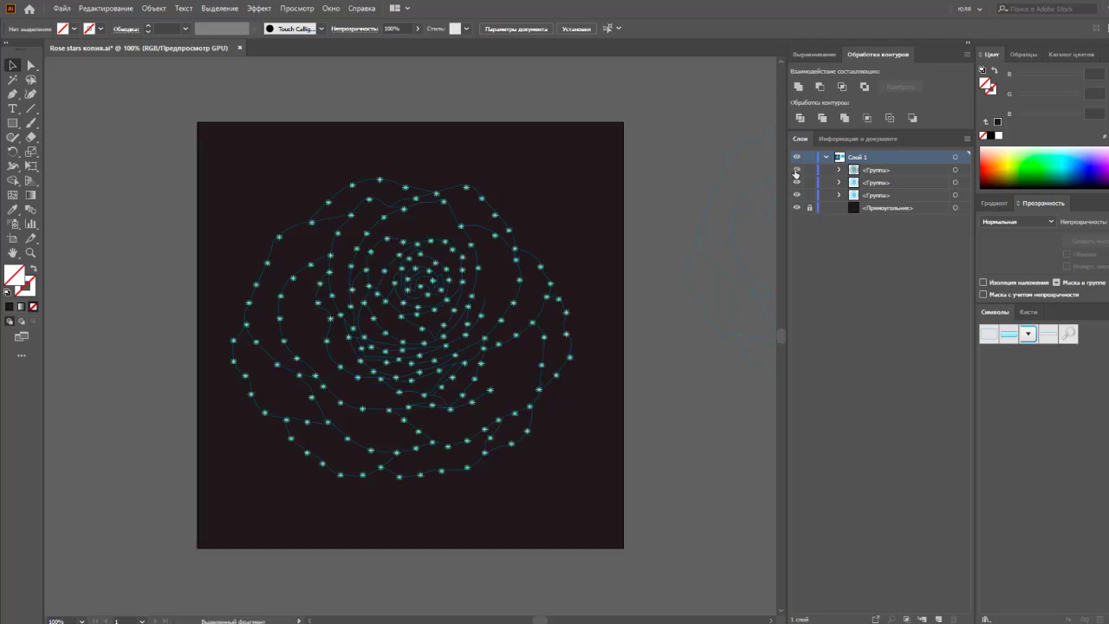
{"action": "left_click", "coordinate": [797, 172]}
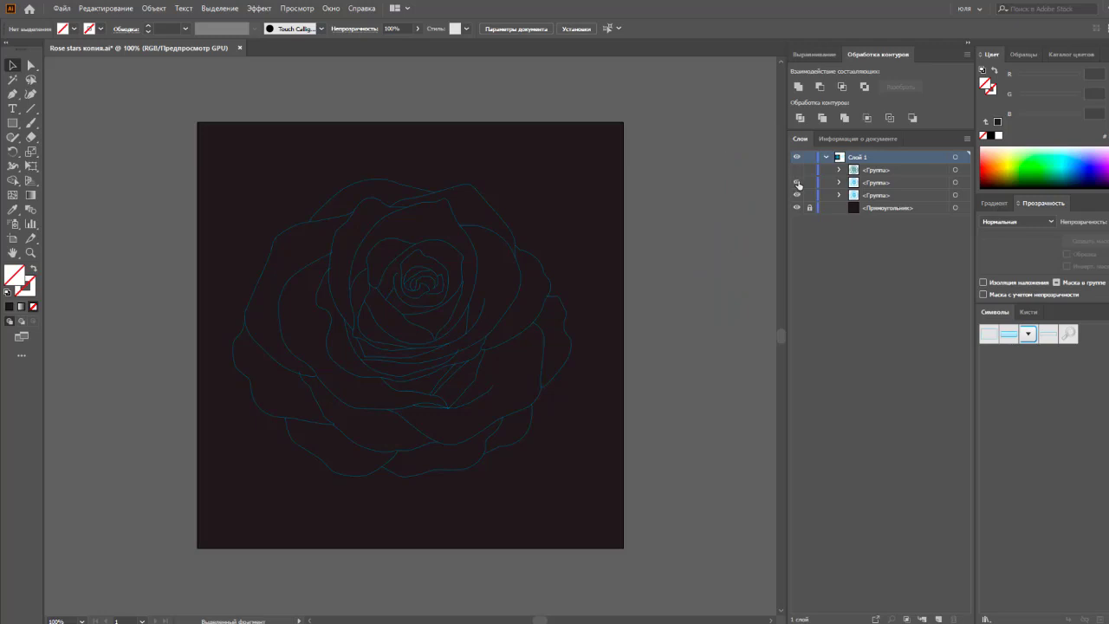
{"action": "left_click", "coordinate": [796, 195]}
{"action": "left_click", "coordinate": [870, 183]}
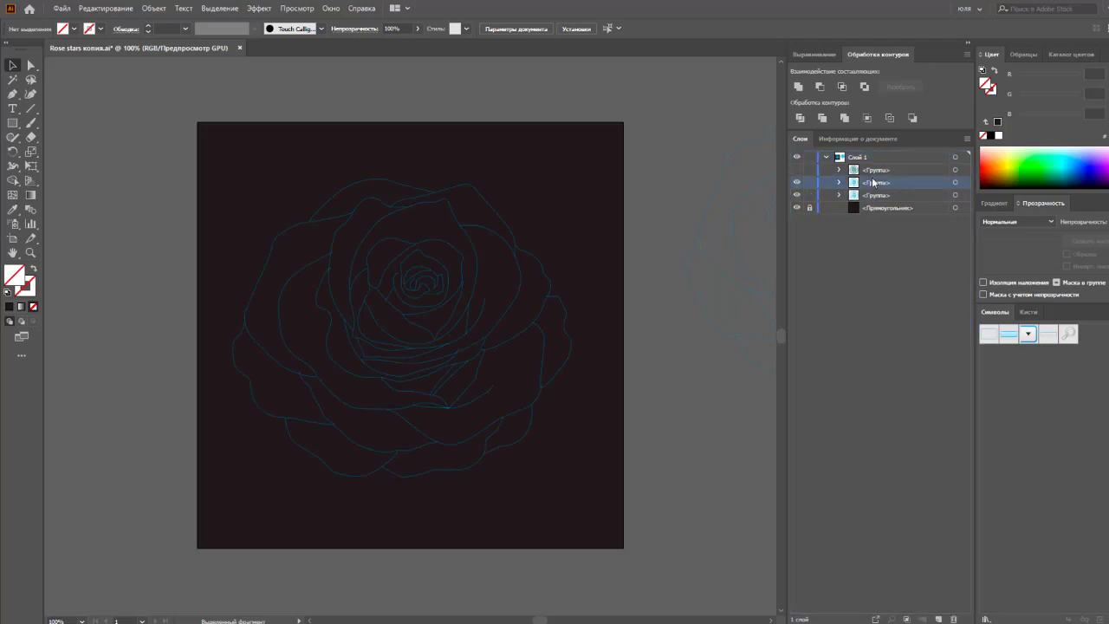
{"action": "left_click", "coordinate": [797, 183]}
{"action": "left_click", "coordinate": [797, 170]}
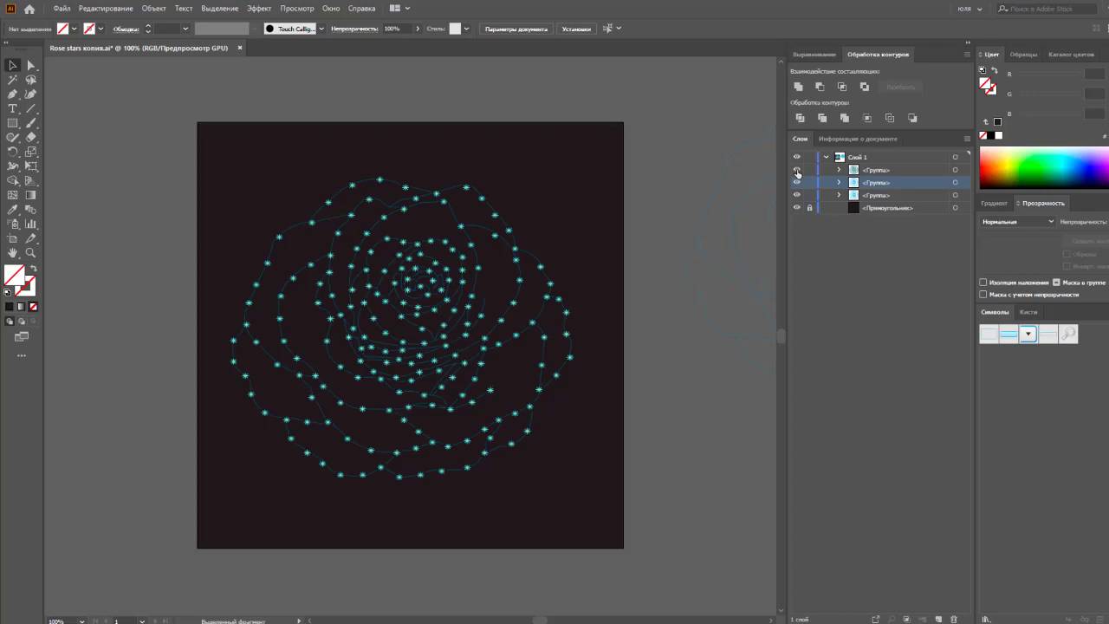
{"action": "left_click", "coordinate": [798, 170]}
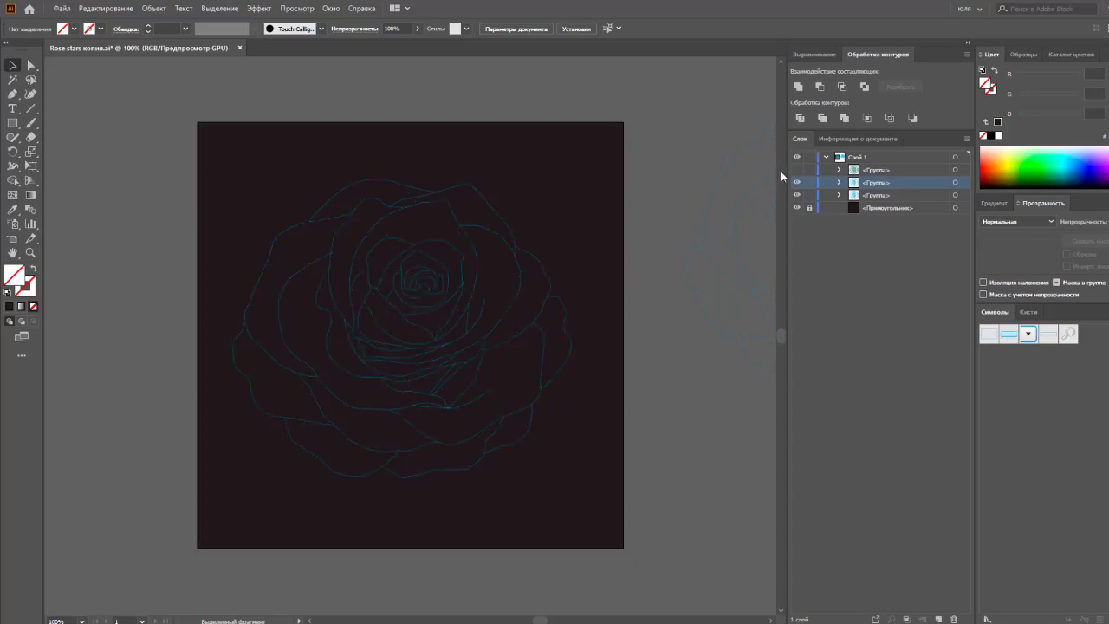
- Duplicate the rose outline group in place and hide the backup copy
{"action": "left_click", "coordinate": [957, 183]}
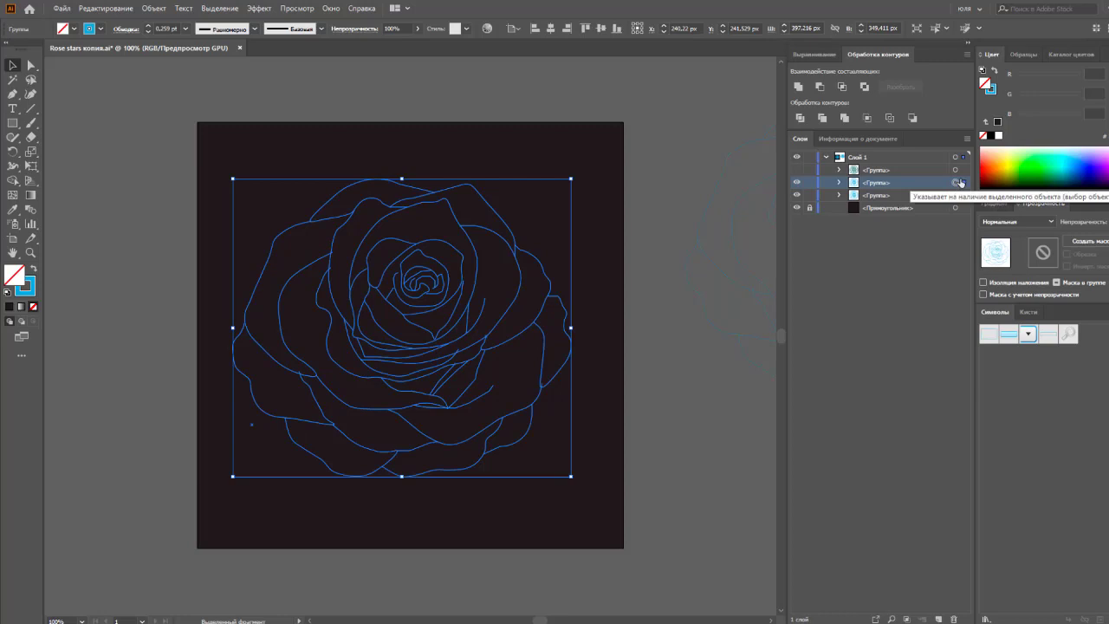
{"action": "key", "text": "ctrl+f"}
{"action": "left_click", "coordinate": [797, 195]}
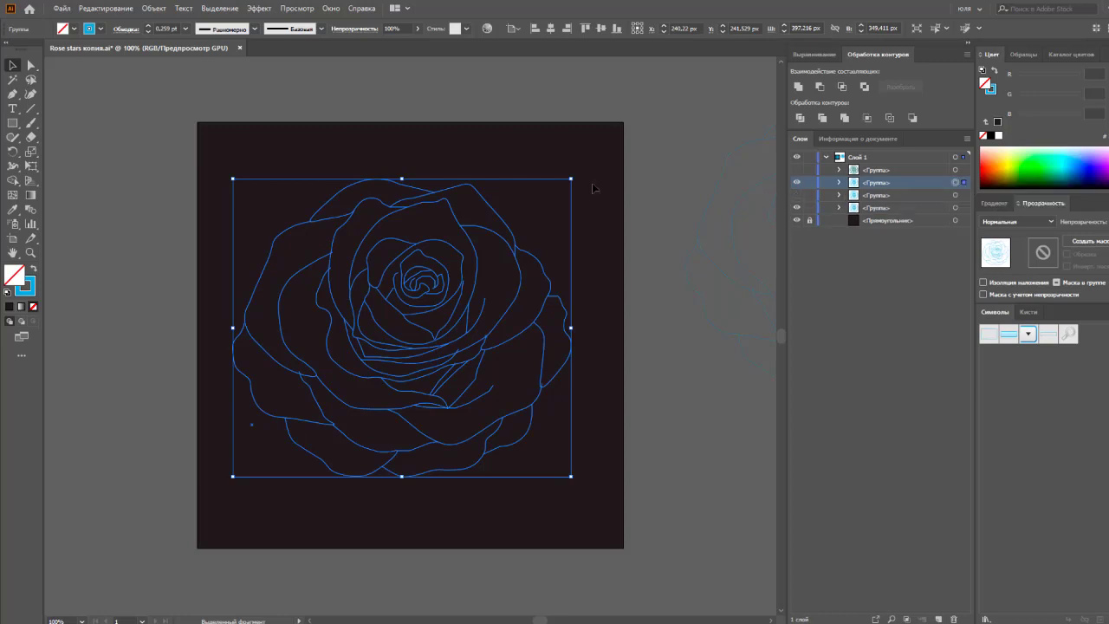
- Draw a 6.706 px circle with a blue fill and no stroke
{"action": "left_click", "coordinate": [139, 130]}
{"action": "mouse_move", "coordinate": [13, 122]}
{"action": "left_mouse_down"}
{"action": "mouse_move", "coordinate": [110, 149]}
{"action": "mouse_move", "coordinate": [682, 384]}
{"action": "left_mouse_up"}
{"action": "key", "text": "v"}
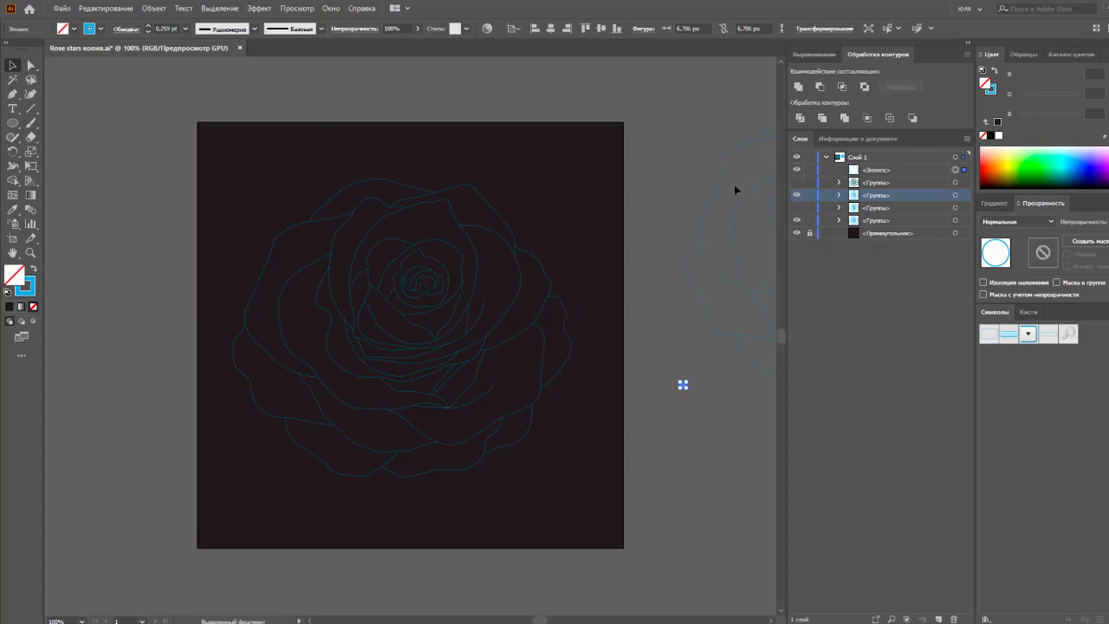
{"action": "left_click", "coordinate": [33, 270]}
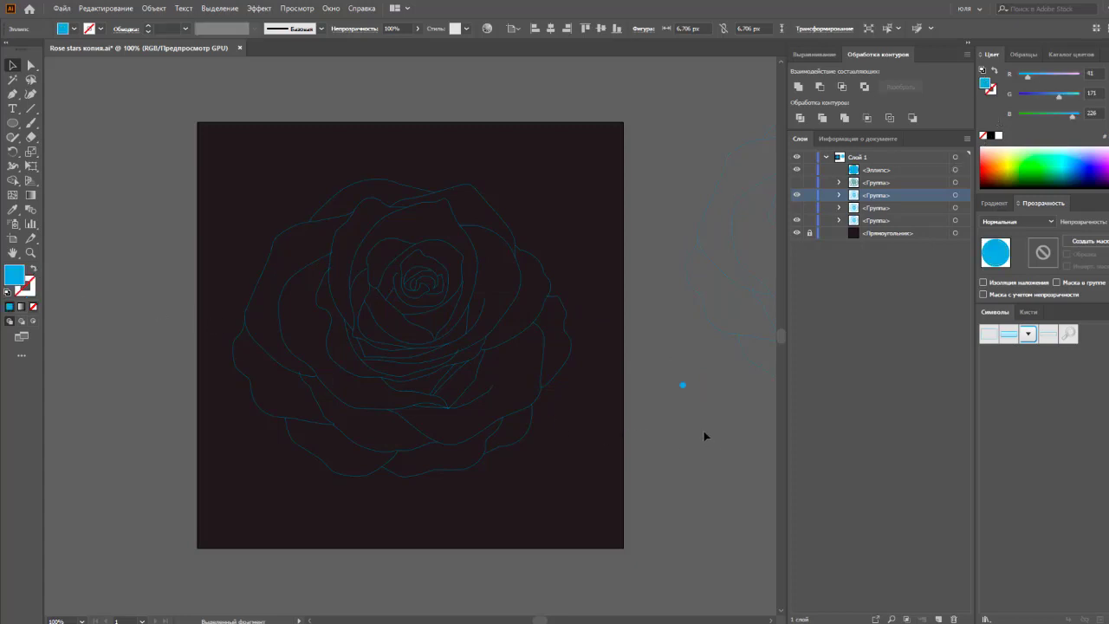
{"action": "left_click", "coordinate": [682, 396]}
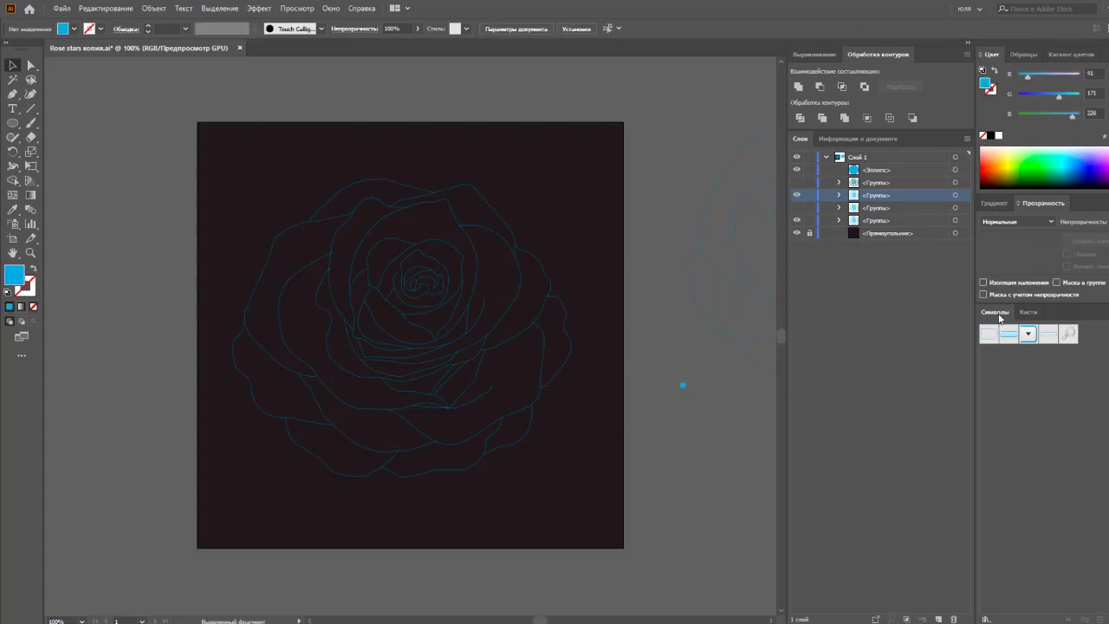
{"action": "left_click", "coordinate": [1028, 311]}
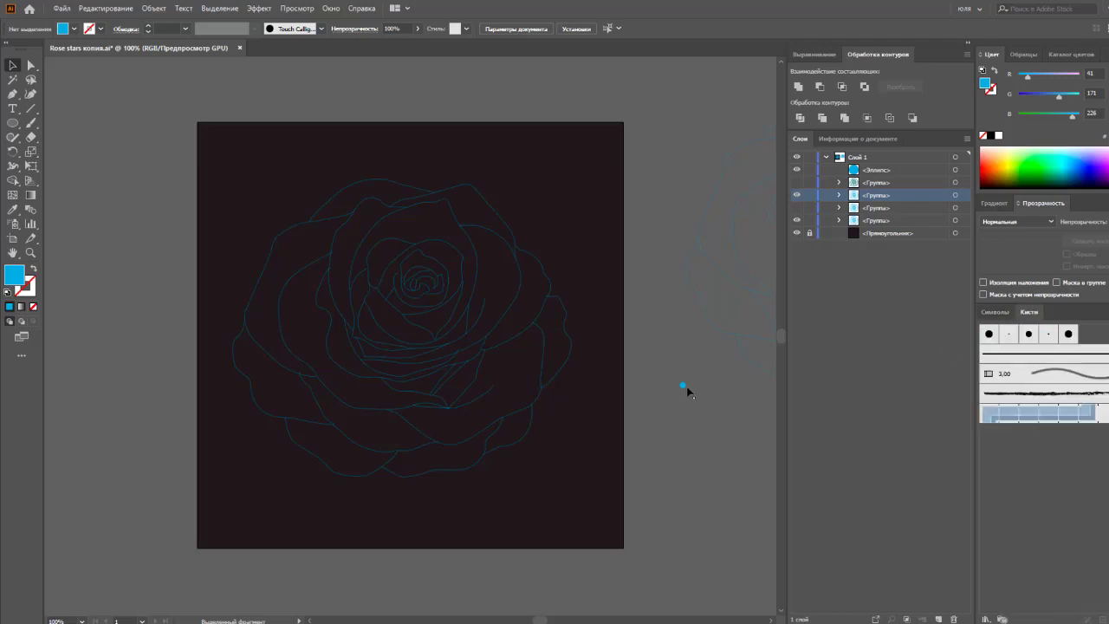
- Make the blue dot into a new scatter brush in the Brushes panel
{"action": "left_click_drag", "start_coordinate": [841, 409], "coordinate": [997, 448]}
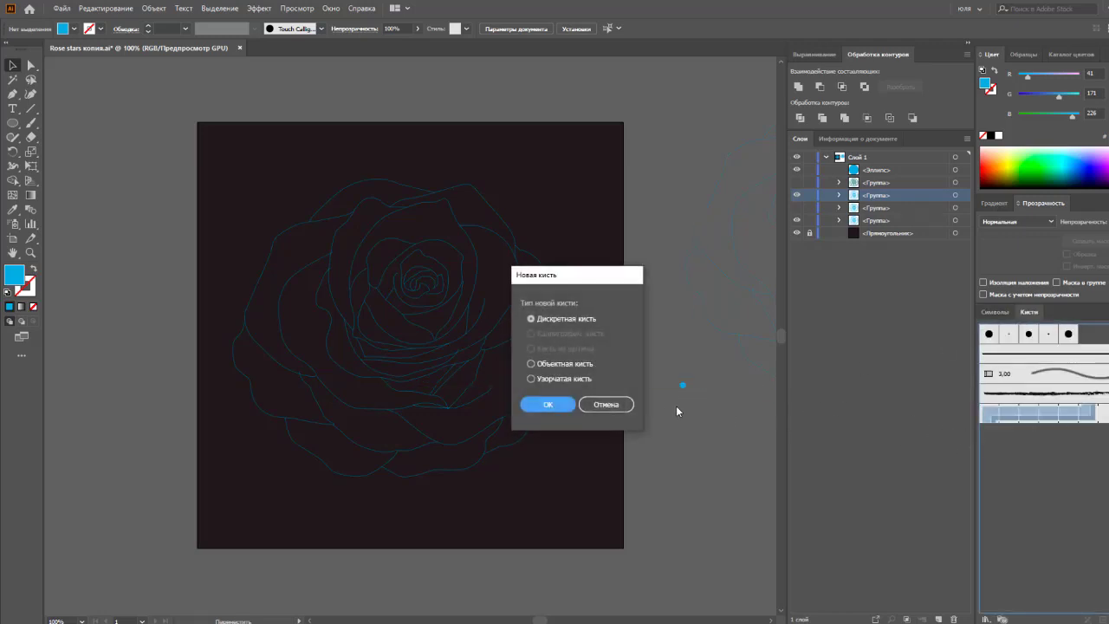
{"action": "left_click", "coordinate": [555, 406]}
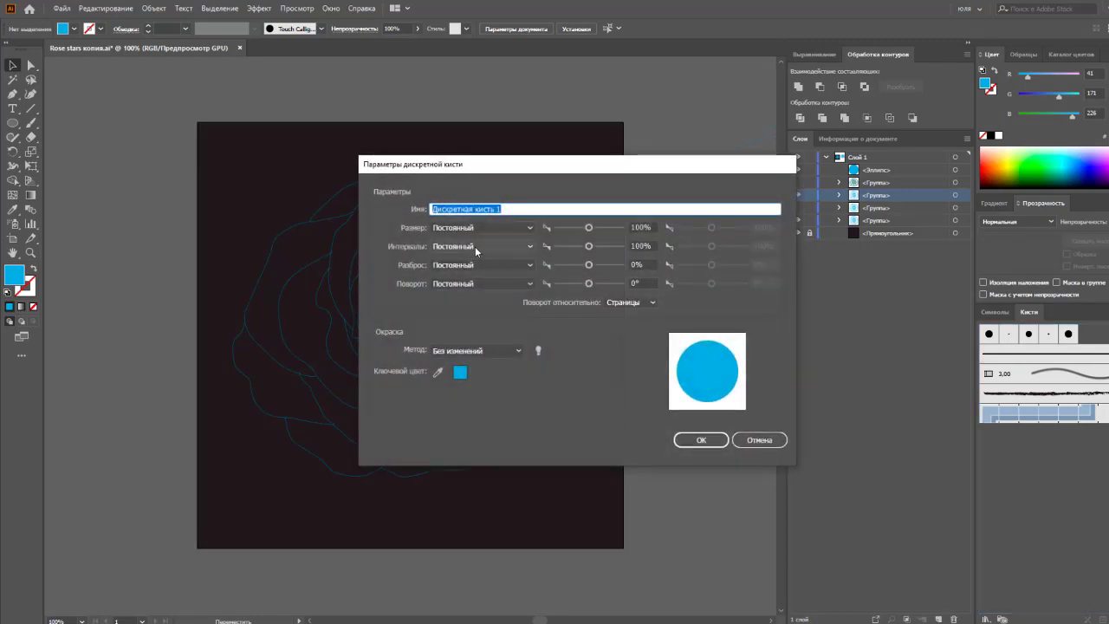
{"action": "left_click", "coordinate": [700, 440]}
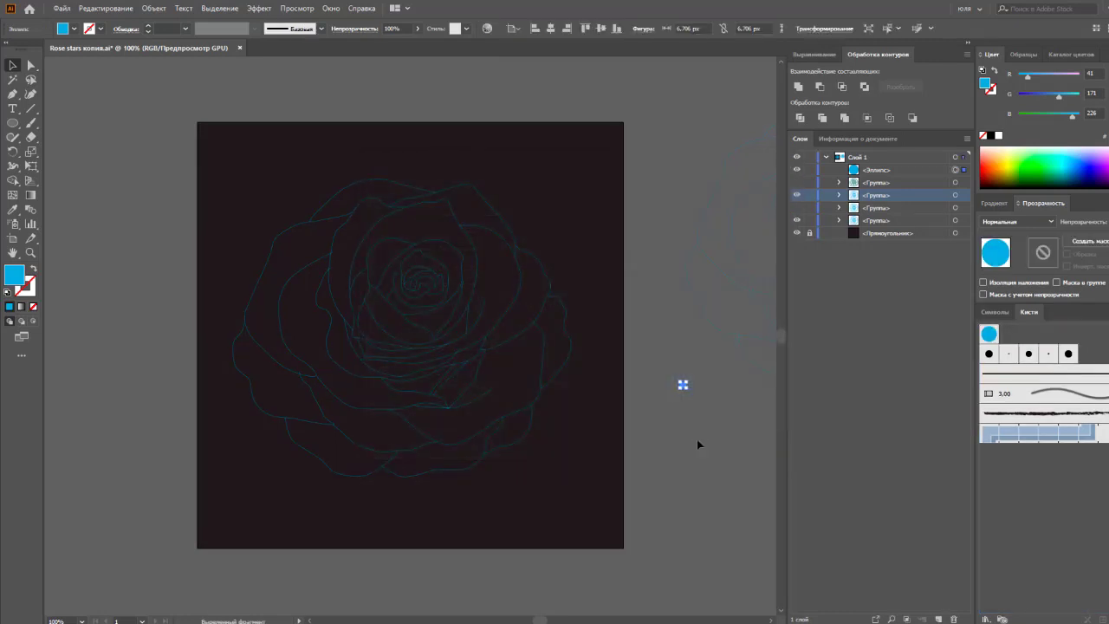
{"action": "left_click", "coordinate": [697, 438]}
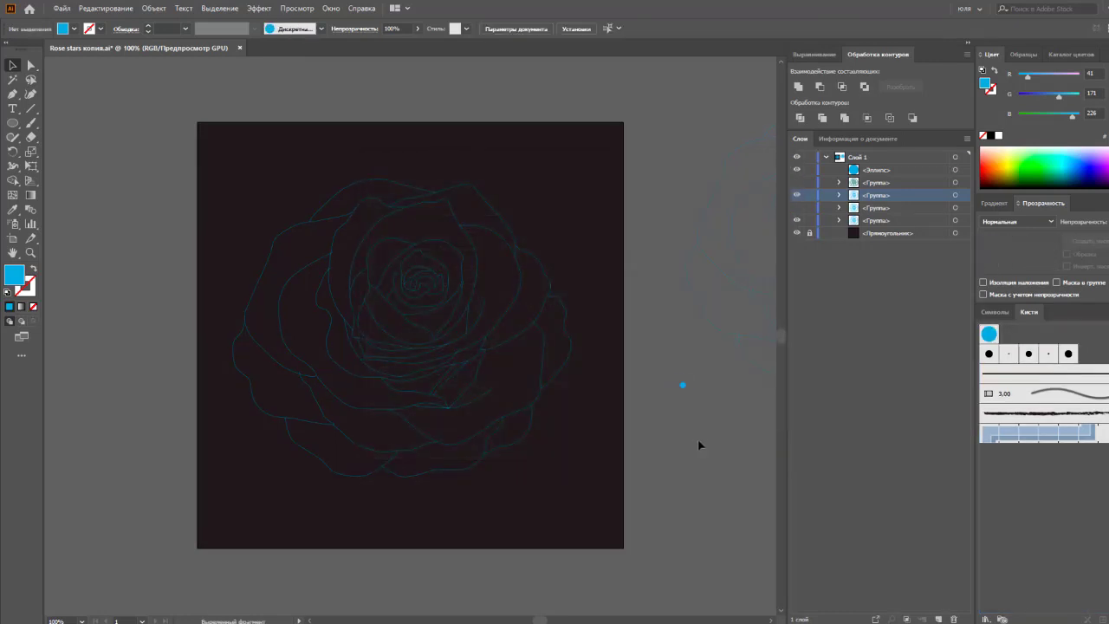
- Apply the blue-dot scatter brush to the rose outline group
{"action": "left_click", "coordinate": [474, 257]}
{"action": "key", "text": "ctrl+shift+g"}
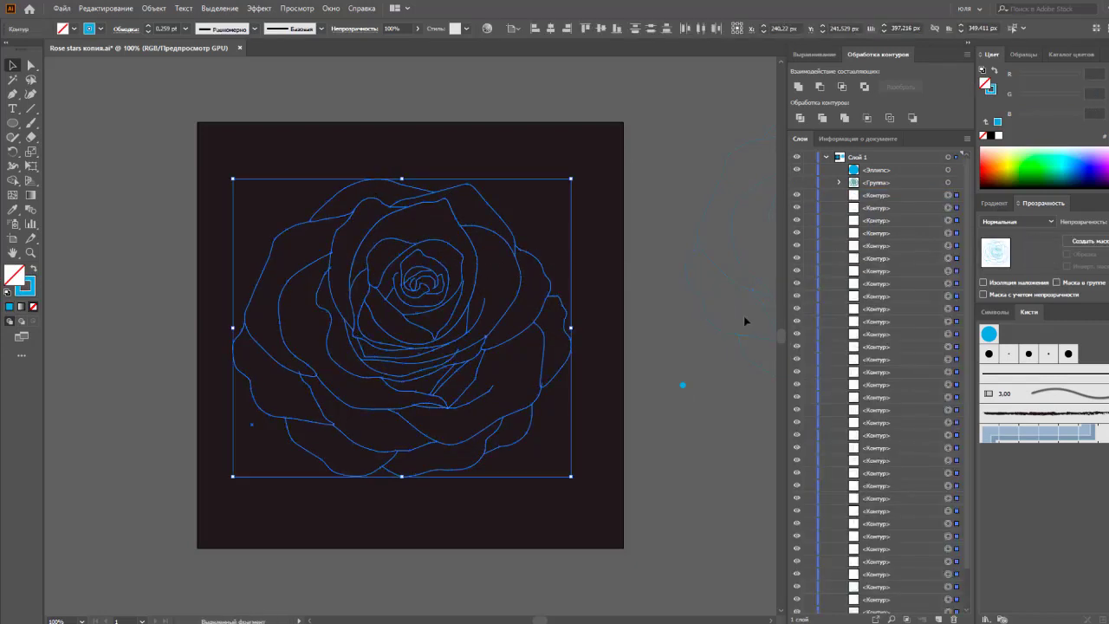
{"action": "key", "text": "ctrl+z"}
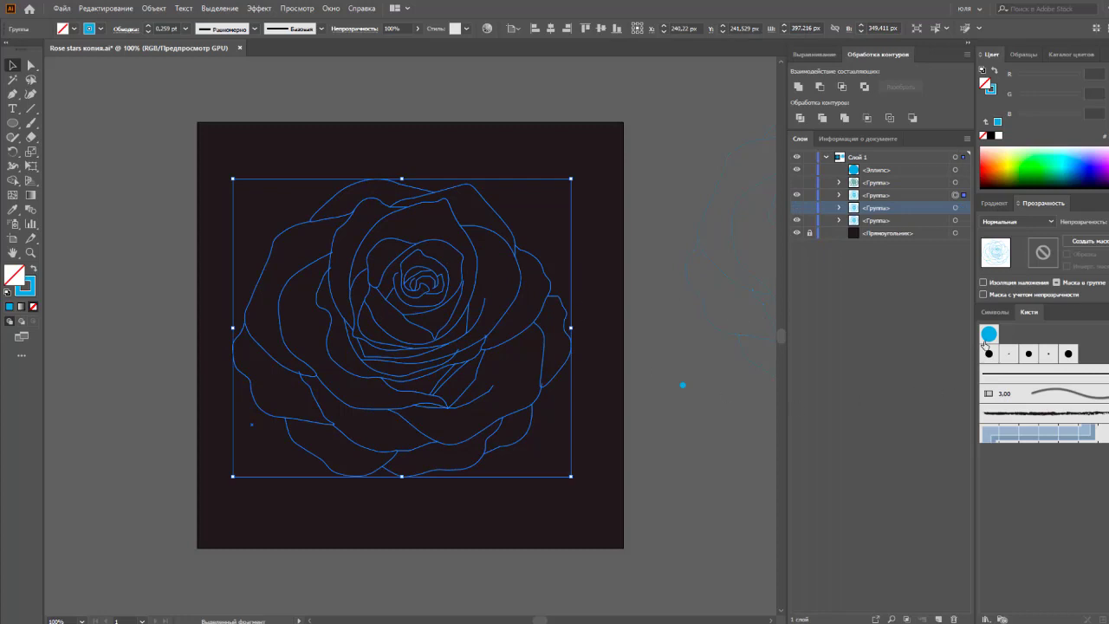
{"action": "left_click", "coordinate": [988, 333]}
{"action": "left_click", "coordinate": [706, 429]}
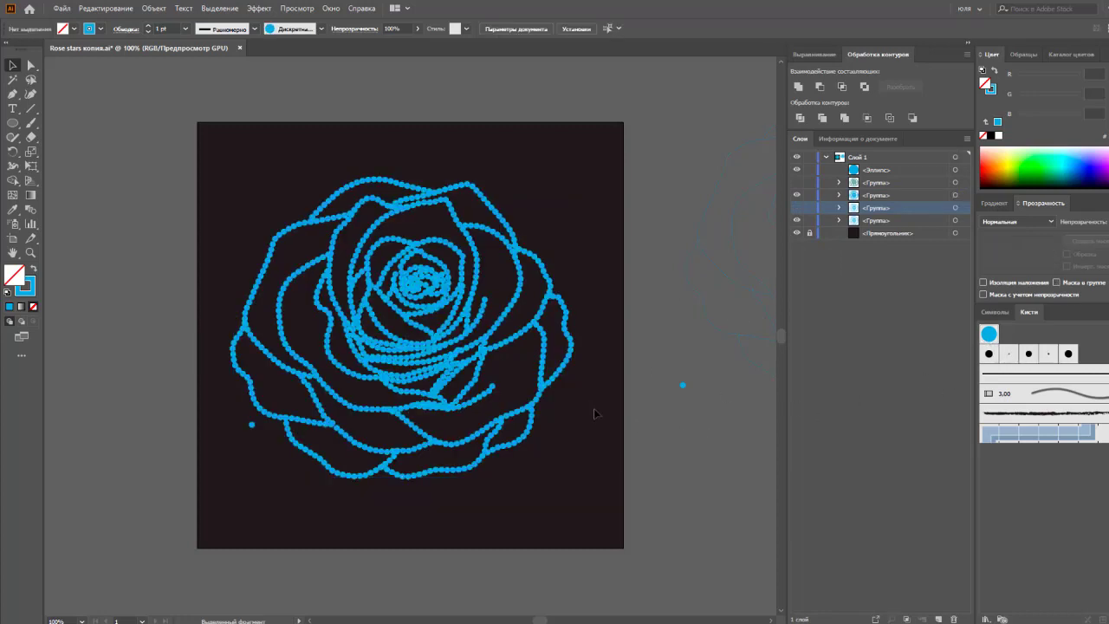
{"action": "left_click", "coordinate": [551, 390]}
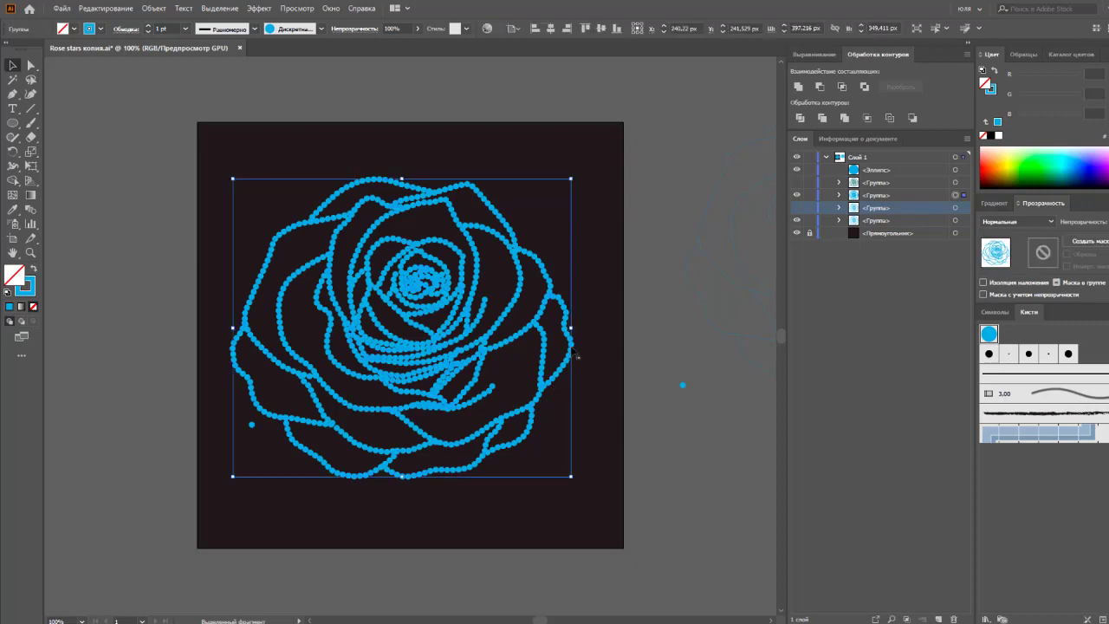
- Set the dot scatter brush size to Random, 32% to 67%, and apply it to the strokes
{"action": "double_click", "coordinate": [988, 334]}
{"action": "mouse_move", "coordinate": [571, 162]}
{"action": "left_mouse_down"}
{"action": "mouse_move", "coordinate": [797, 152]}
{"action": "mouse_move", "coordinate": [818, 140]}
{"action": "left_mouse_up"}
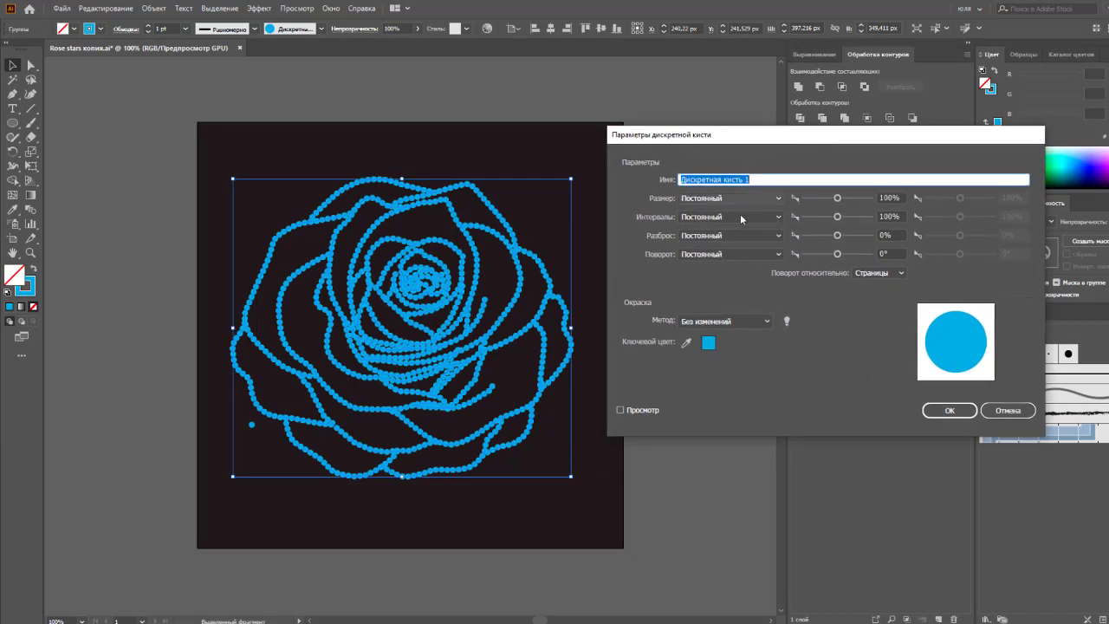
{"action": "left_click", "coordinate": [748, 201]}
{"action": "left_click", "coordinate": [728, 221]}
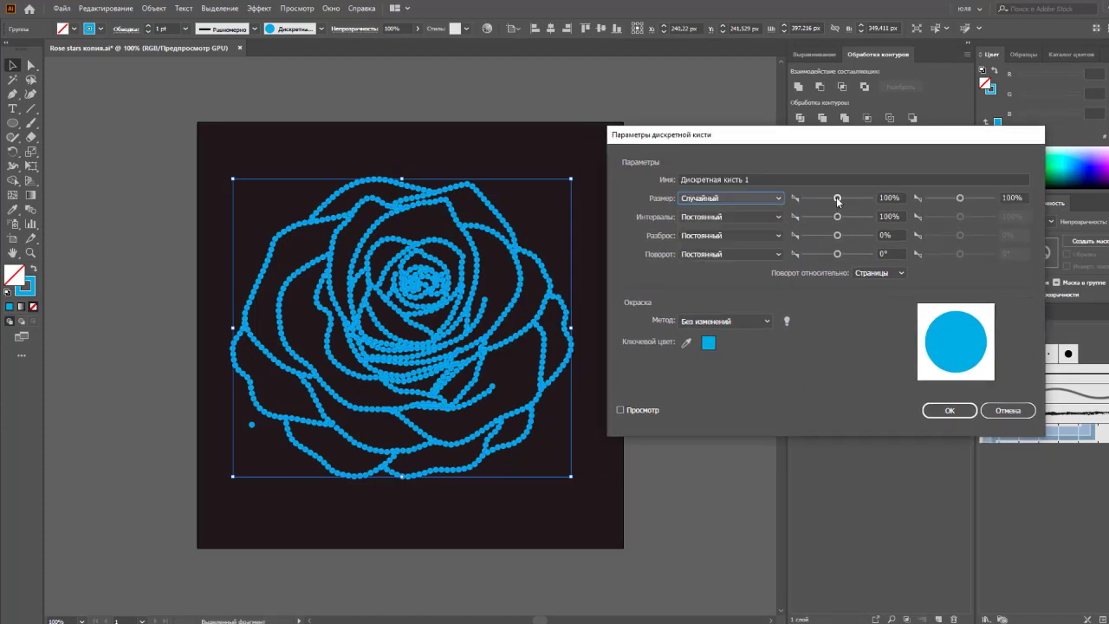
{"action": "left_click_drag", "start_coordinate": [837, 198], "coordinate": [821, 197]}
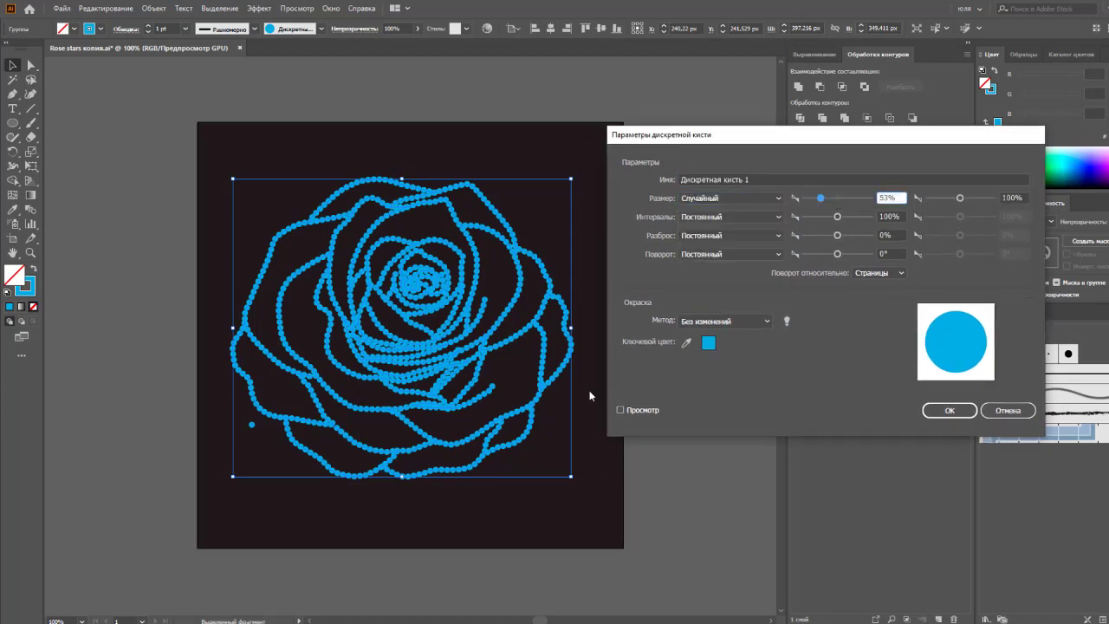
{"action": "left_click", "coordinate": [633, 410]}
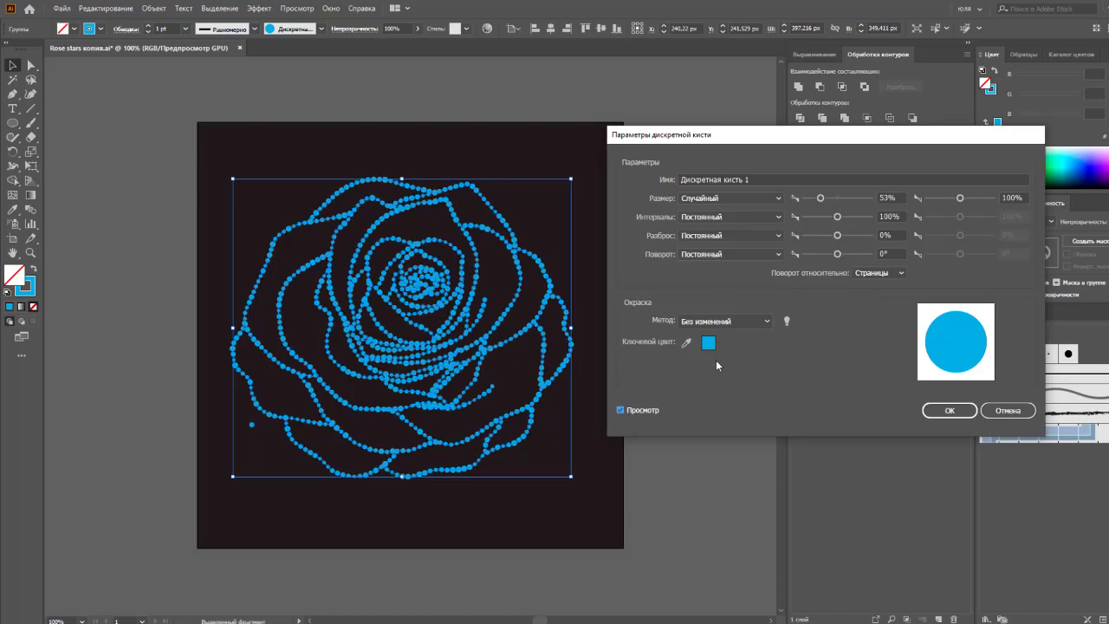
{"action": "left_click_drag", "start_coordinate": [820, 198], "coordinate": [812, 199]}
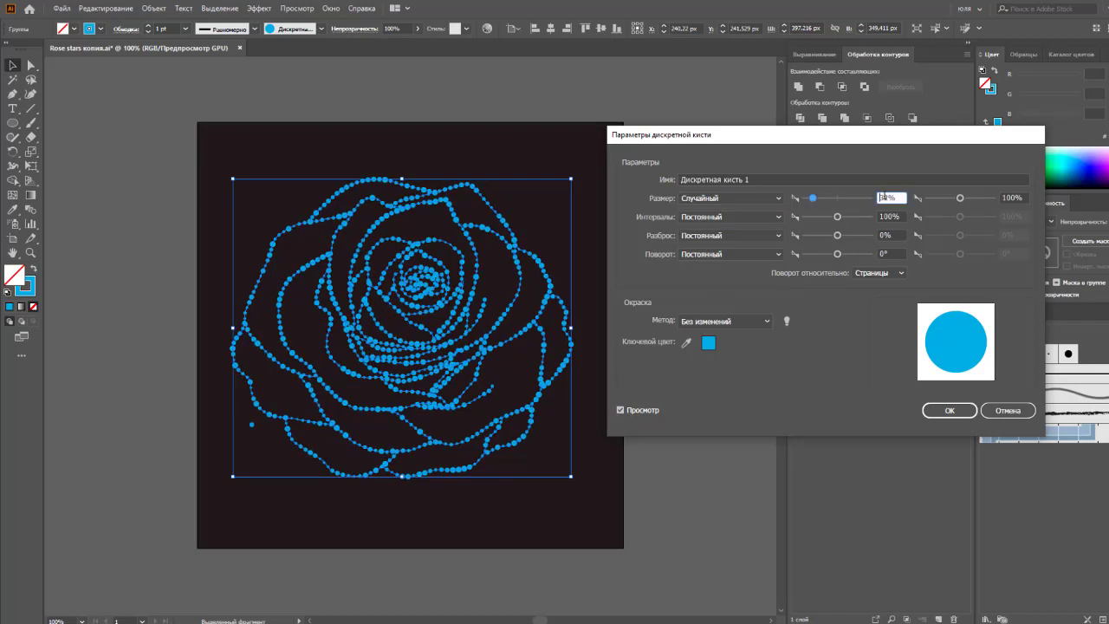
{"action": "left_click_drag", "start_coordinate": [959, 199], "coordinate": [949, 198]}
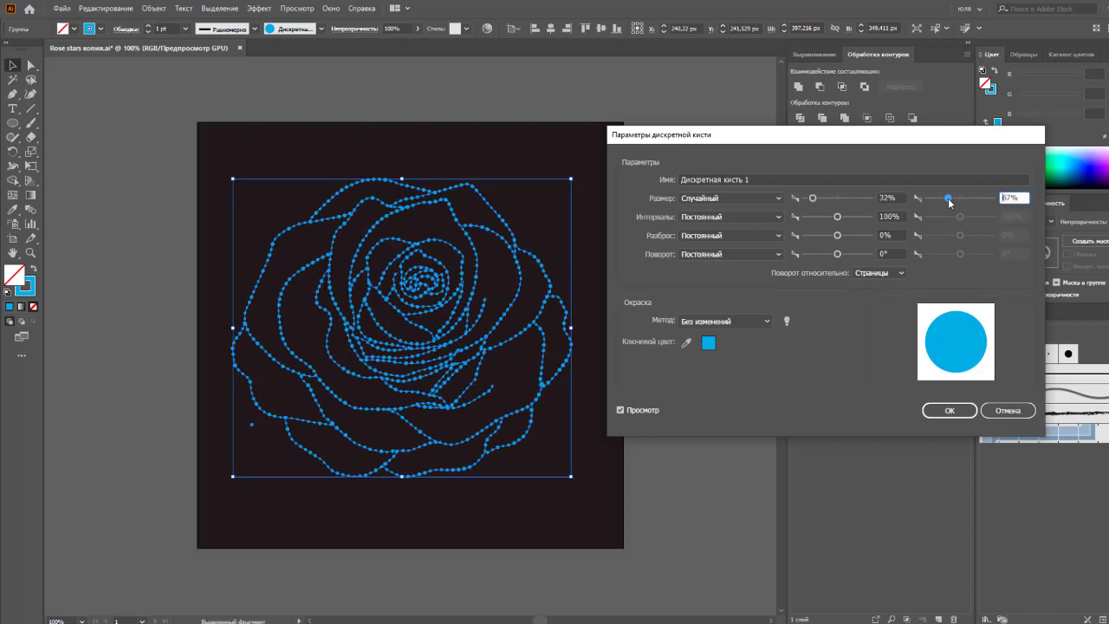
{"action": "left_click", "coordinate": [949, 410]}
{"action": "left_click", "coordinate": [568, 335]}
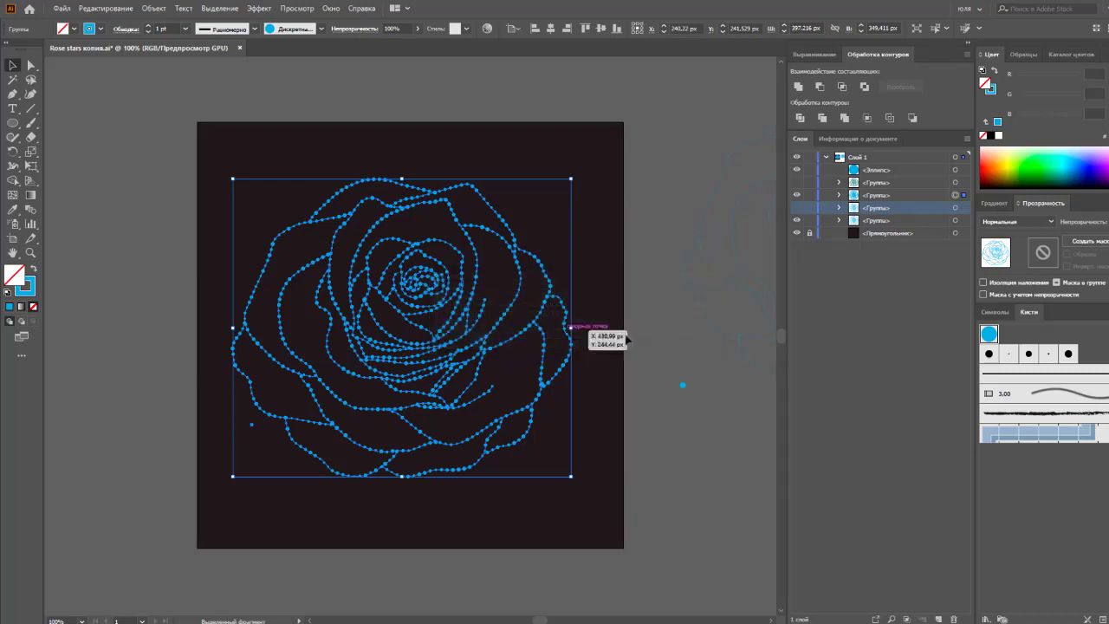
{"action": "left_click", "coordinate": [646, 337]}
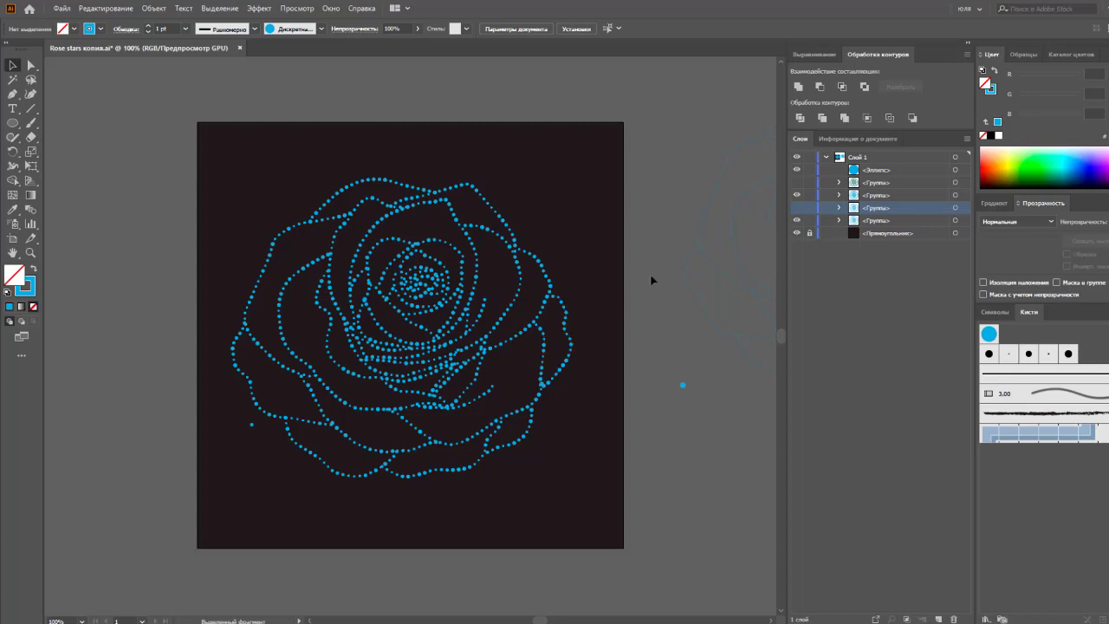
{"action": "left_click", "coordinate": [797, 183]}
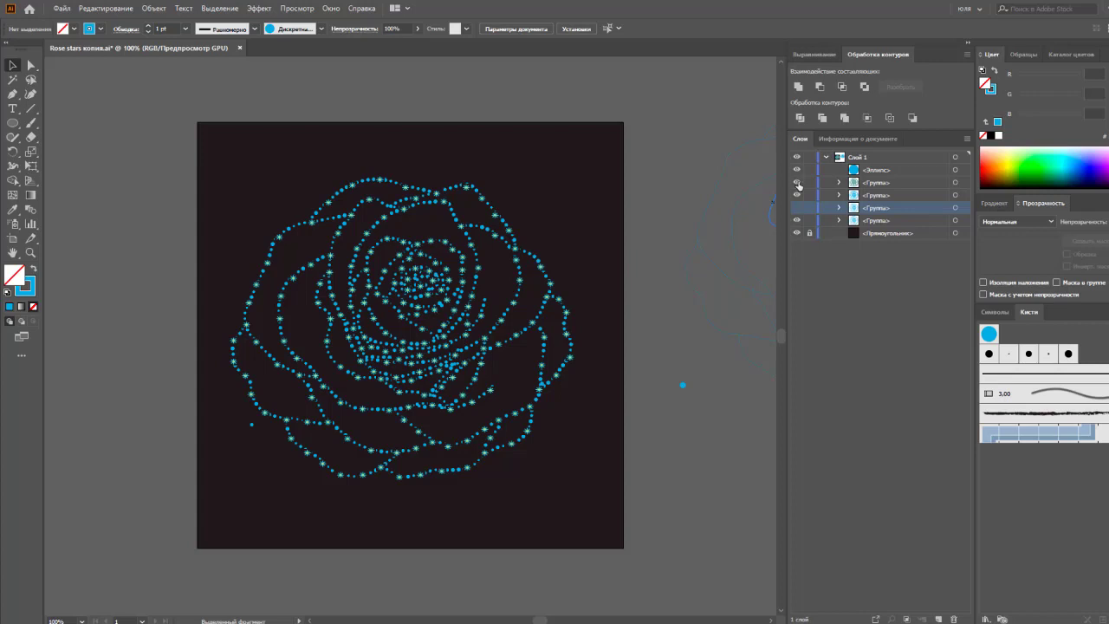
{"action": "left_click", "coordinate": [798, 183]}
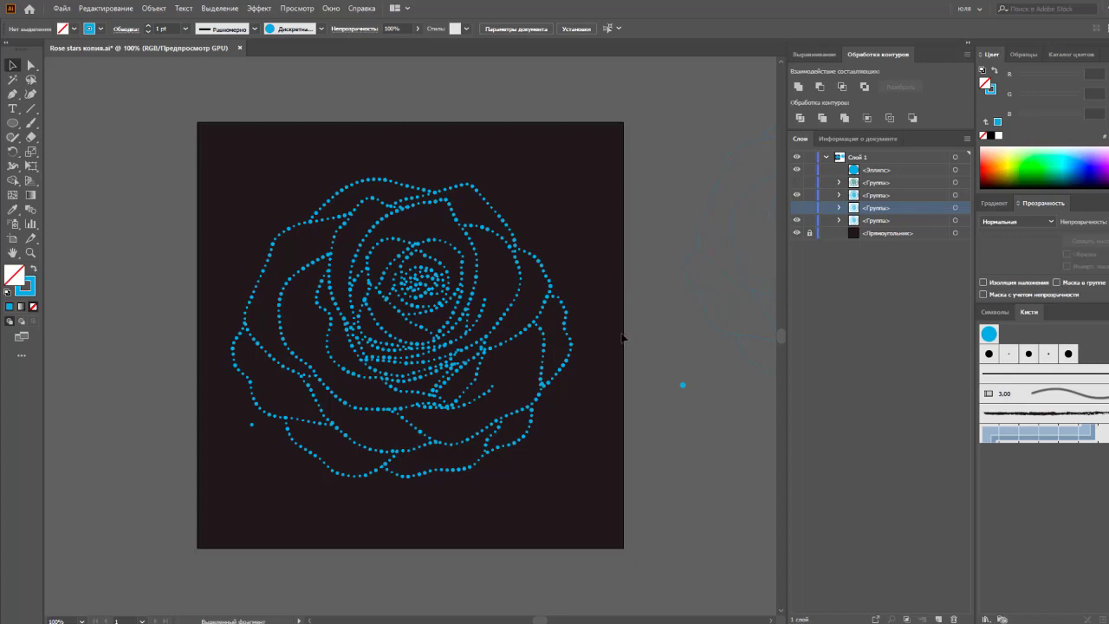
{"action": "left_click_drag", "start_coordinate": [240, 416], "coordinate": [257, 439]}
{"action": "left_click", "coordinate": [253, 432]}
- Delete the stray dot left of the lower petals, then hide the rose's selection edges
{"action": "key", "text": "a"}
{"action": "left_click", "coordinate": [261, 445]}
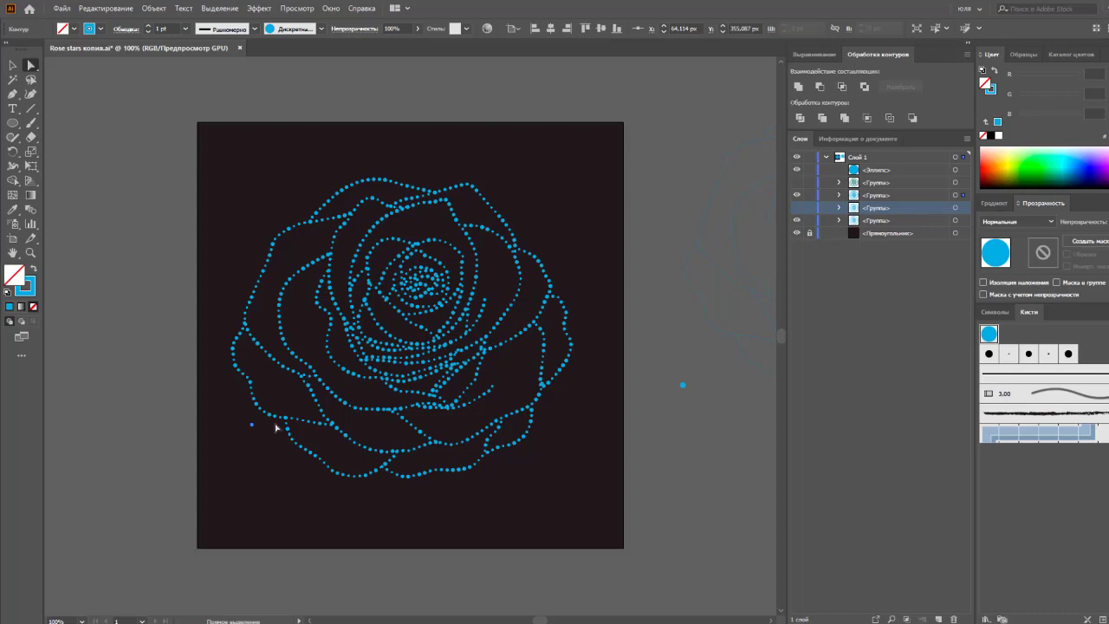
{"action": "left_click", "coordinate": [276, 428]}
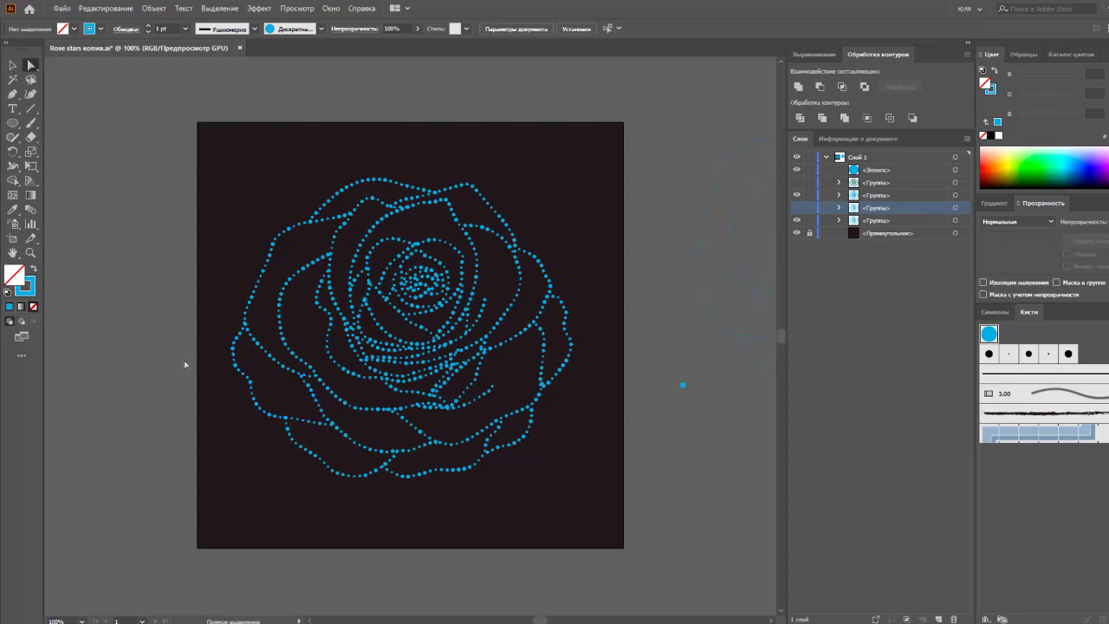
{"action": "left_click", "coordinate": [13, 65]}
{"action": "left_click", "coordinate": [350, 302]}
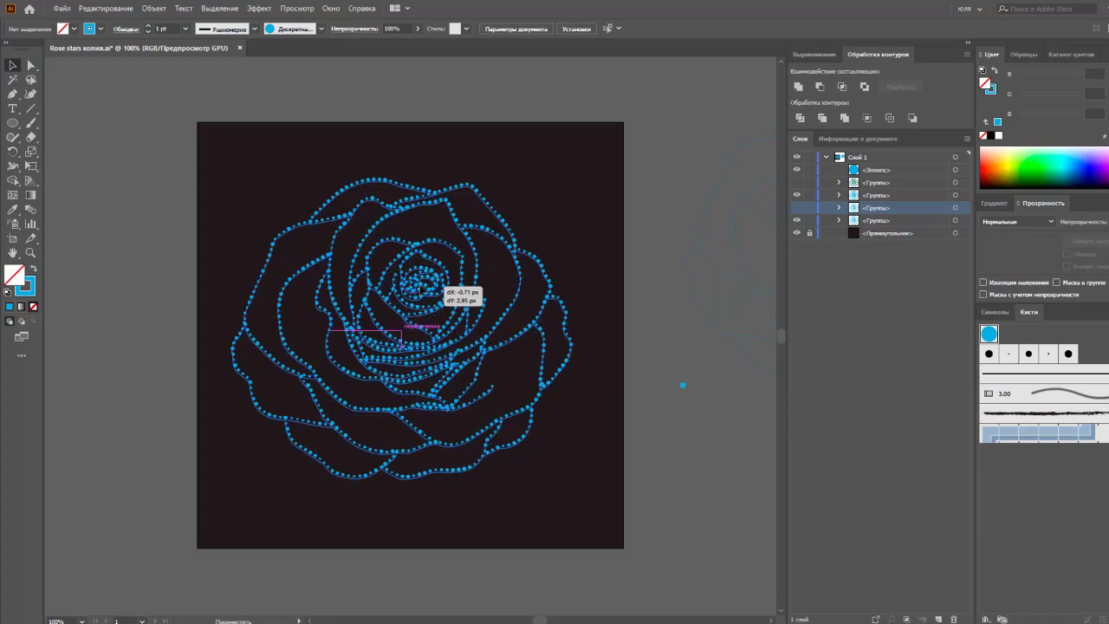
{"action": "key", "text": "ctrl+h"}
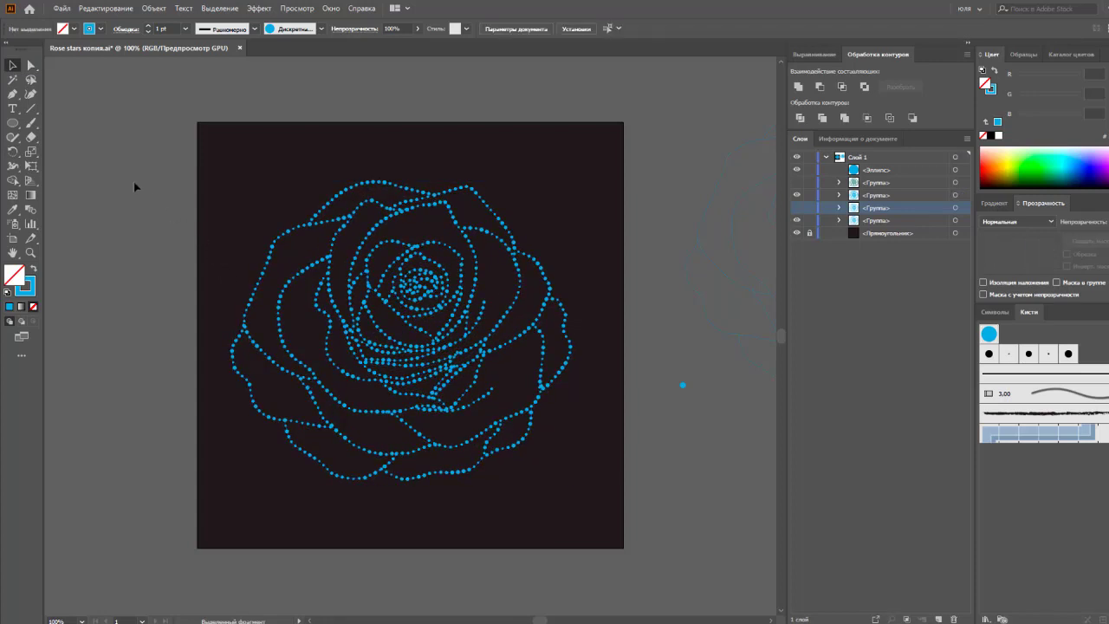
- Move through the pen and brush tool groups to reach the freehand drawing tools
{"action": "left_click", "coordinate": [15, 96]}
{"action": "left_click", "coordinate": [31, 124]}
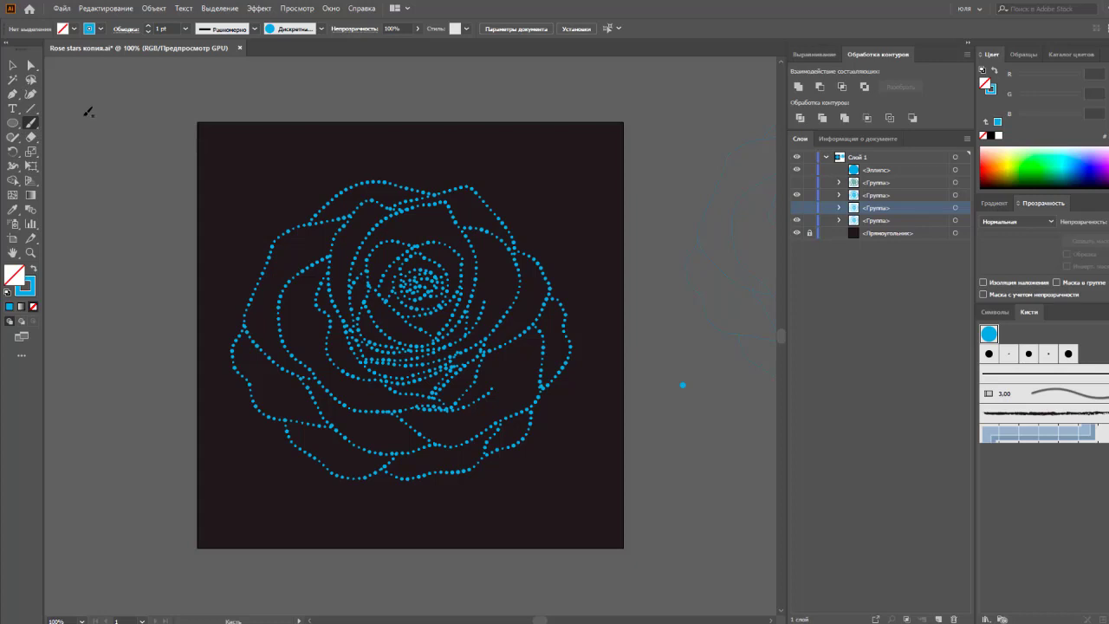
{"action": "left_click", "coordinate": [13, 137]}
- Draw a pencil line along the rose's upper-left petal and select the new path
{"action": "left_click", "coordinate": [85, 151]}
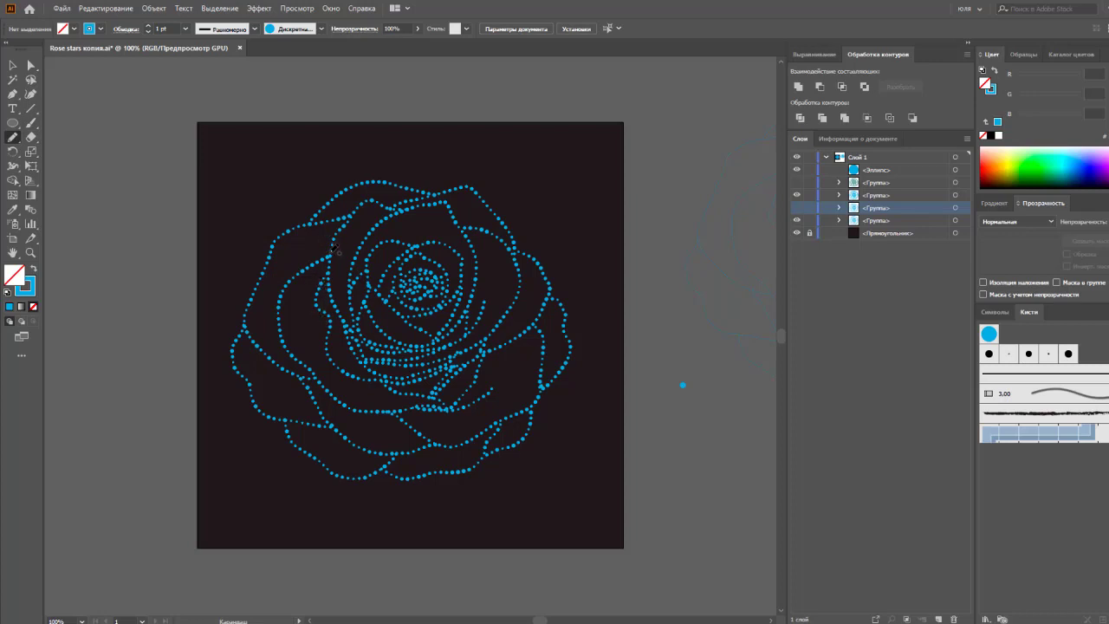
{"action": "mouse_move", "coordinate": [334, 247]}
{"action": "left_mouse_down"}
{"action": "mouse_move", "coordinate": [347, 223]}
{"action": "mouse_move", "coordinate": [269, 264]}
{"action": "mouse_move", "coordinate": [254, 295]}
{"action": "mouse_move", "coordinate": [255, 341]}
{"action": "left_mouse_up"}
{"action": "left_click_drag", "start_coordinate": [337, 250], "coordinate": [339, 258]}
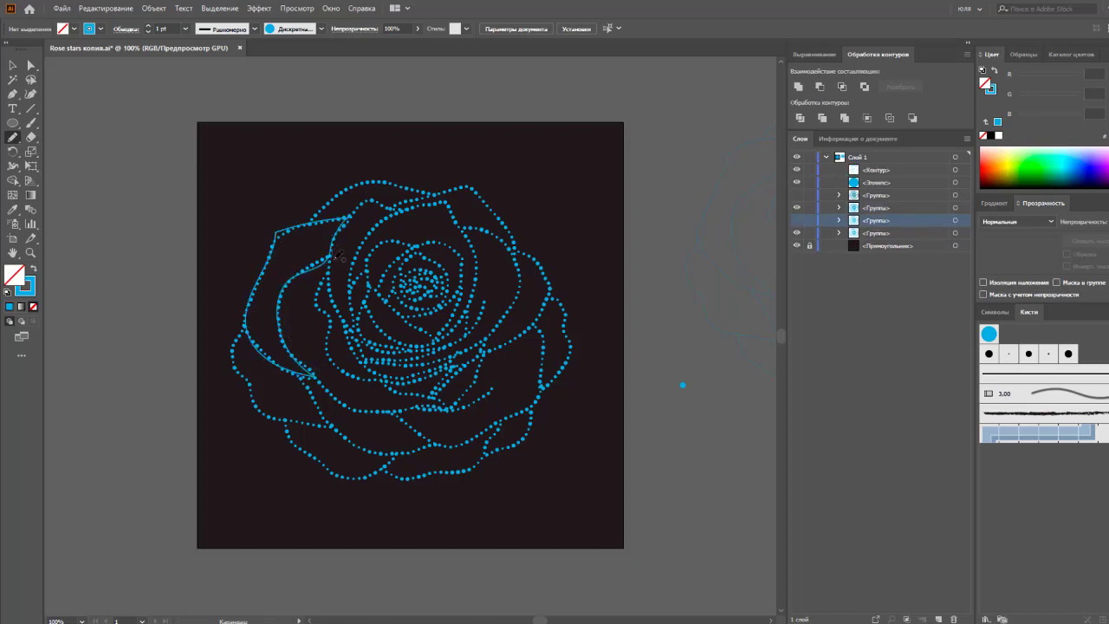
{"action": "left_click", "coordinate": [12, 66]}
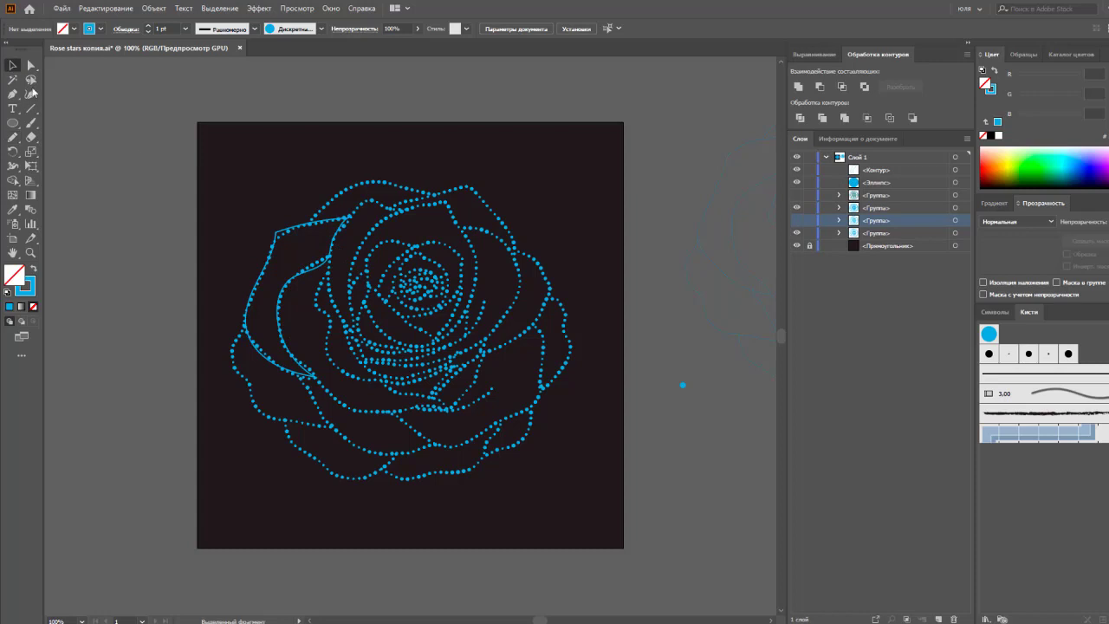
{"action": "left_click", "coordinate": [321, 220]}
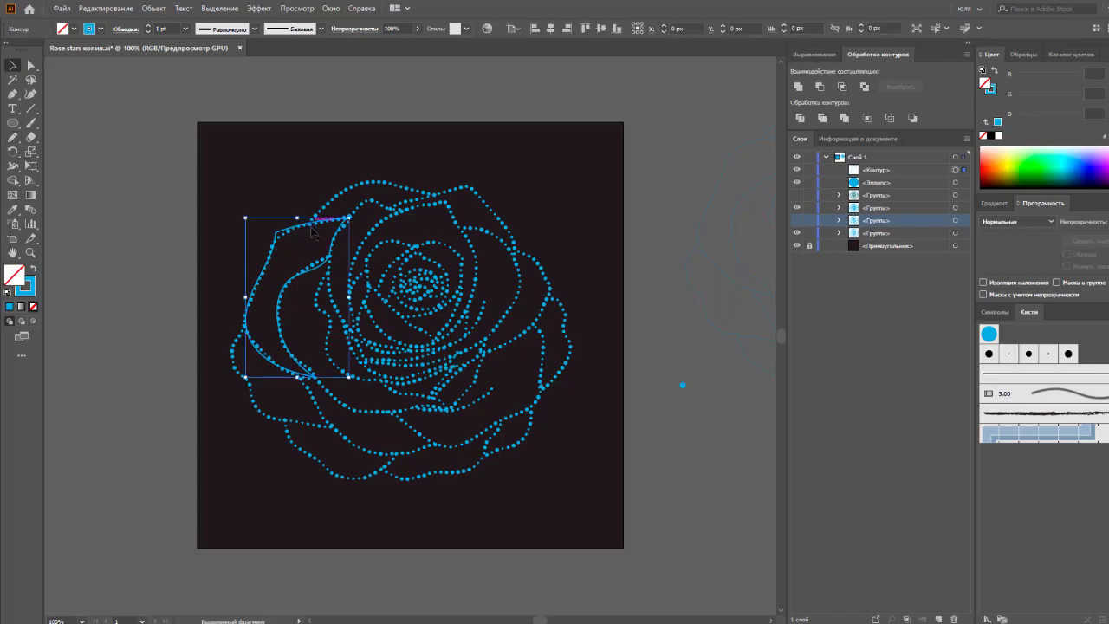
- Fill the petal with a grey-to-black linear gradient, midpoint moved to 31.64%
{"action": "left_click", "coordinate": [34, 270]}
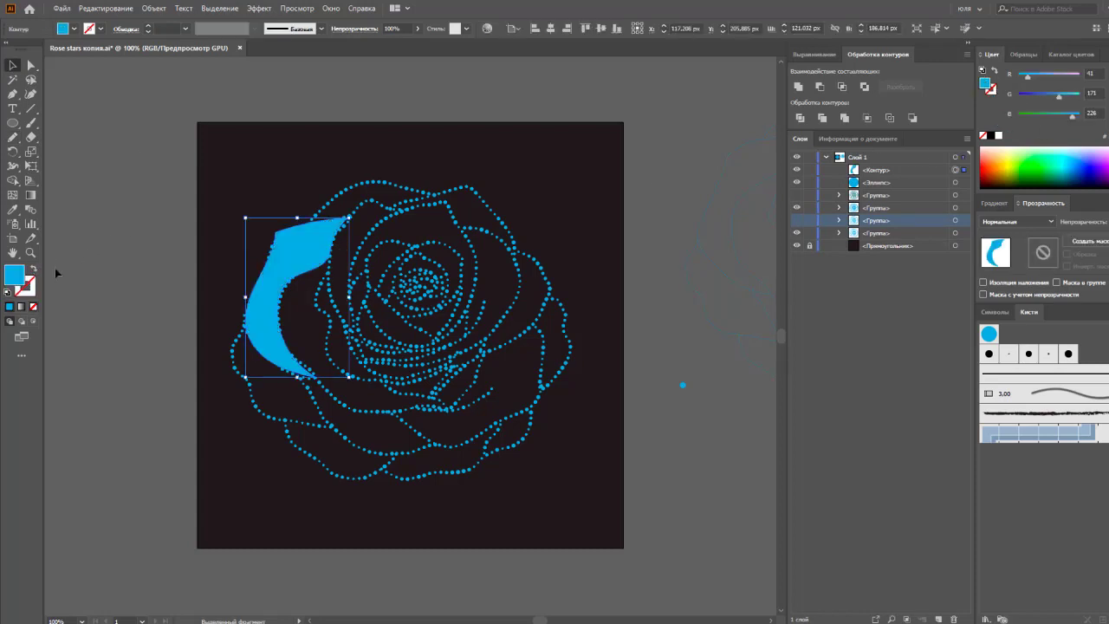
{"action": "left_click", "coordinate": [994, 203]}
{"action": "left_click", "coordinate": [990, 223]}
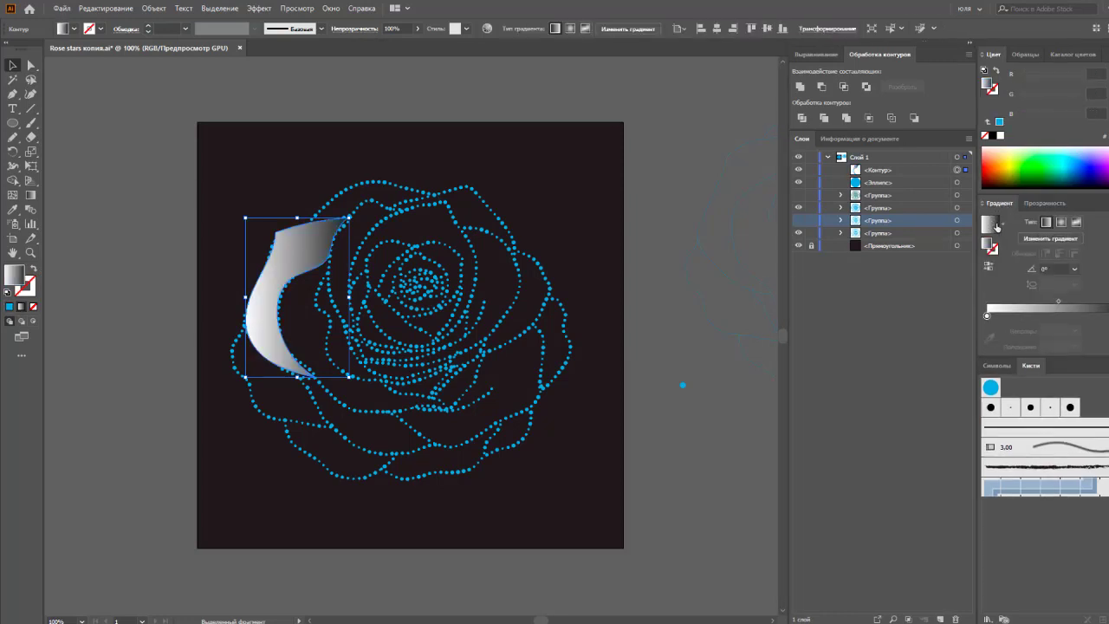
{"action": "left_click", "coordinate": [1070, 322]}
{"action": "mouse_move", "coordinate": [986, 315]}
{"action": "left_mouse_down"}
{"action": "mouse_move", "coordinate": [1017, 334]}
{"action": "mouse_move", "coordinate": [980, 336]}
{"action": "left_mouse_up"}
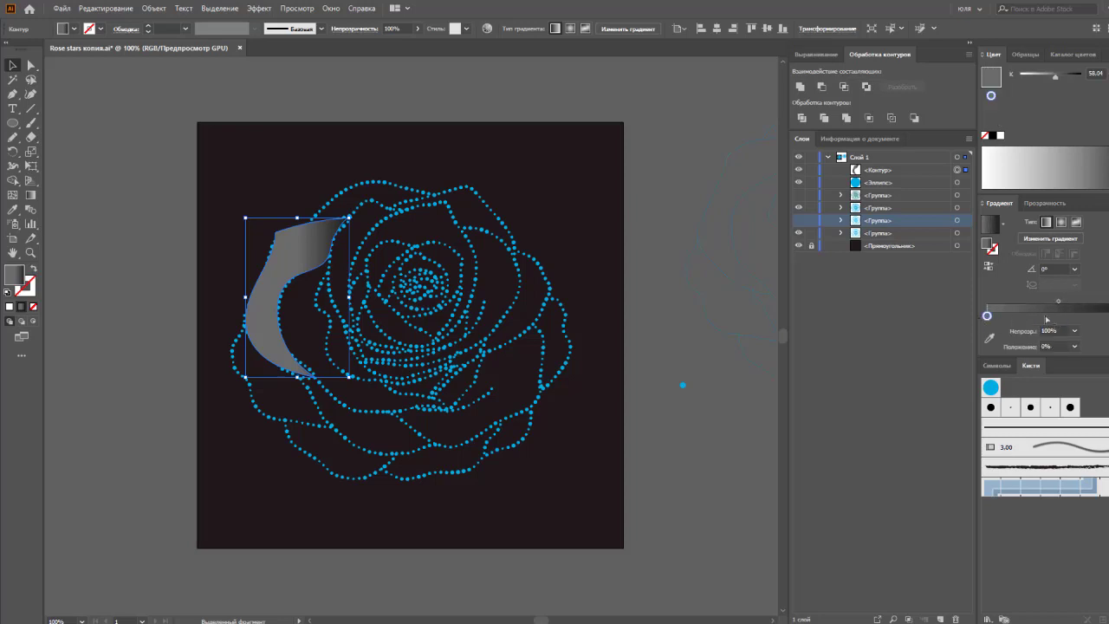
{"action": "left_click", "coordinate": [1096, 316]}
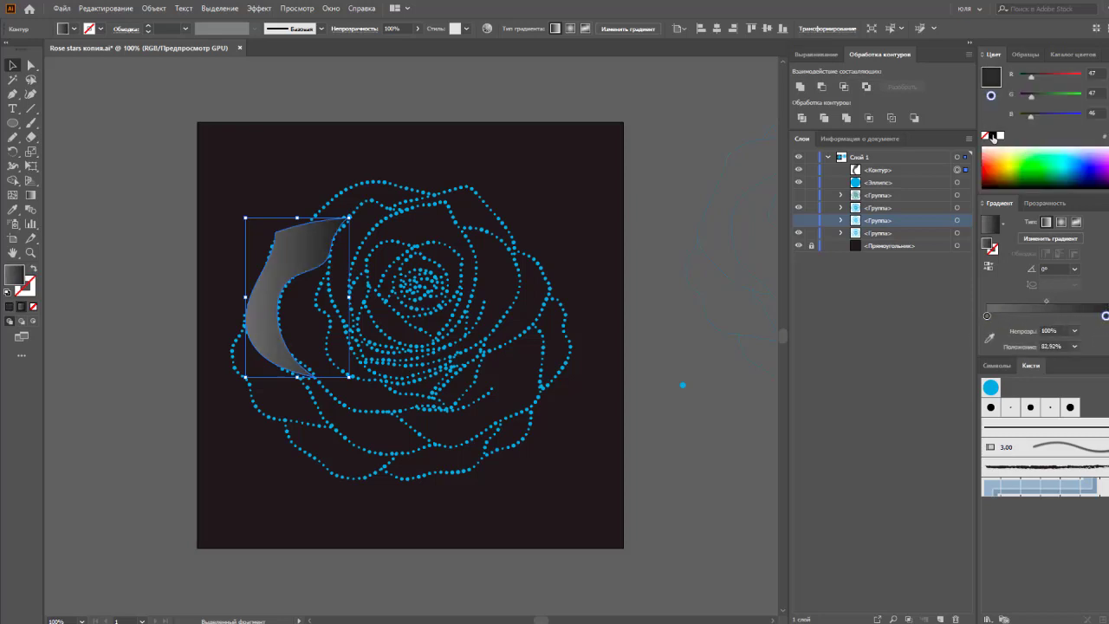
{"action": "left_click", "coordinate": [994, 136]}
{"action": "left_click", "coordinate": [1106, 326]}
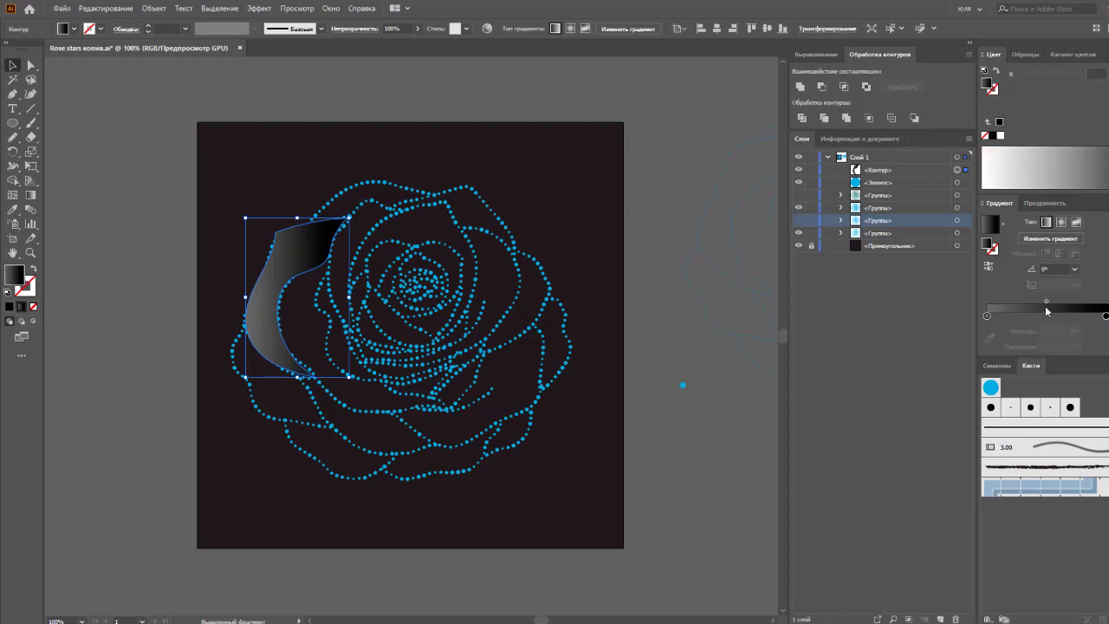
{"action": "left_click_drag", "start_coordinate": [1045, 303], "coordinate": [1026, 301]}
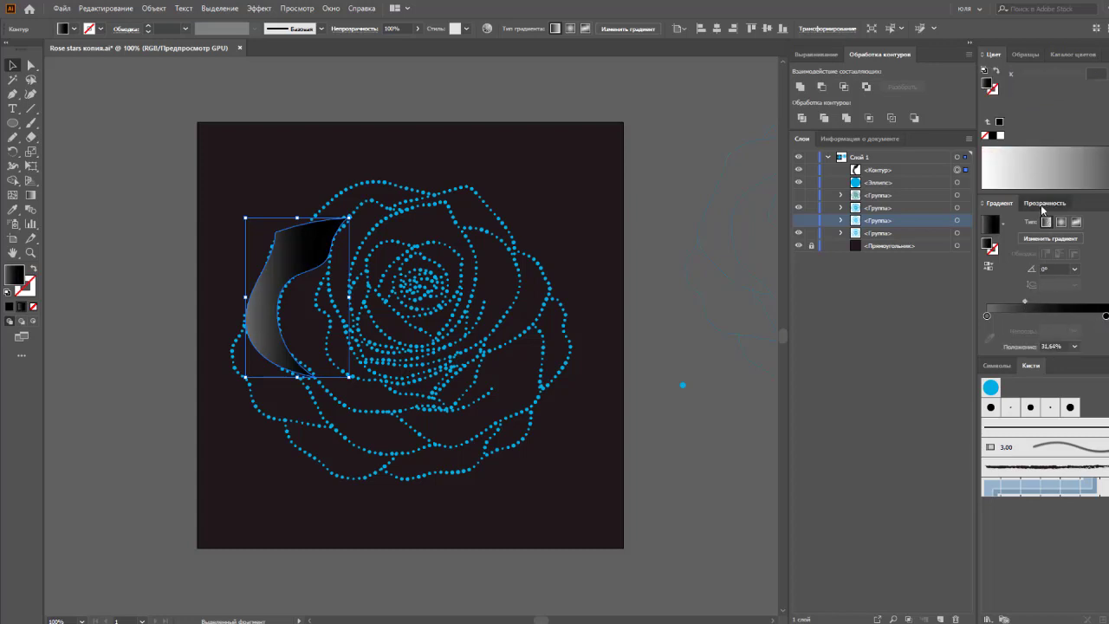
- Give the petal a lighter blending mode in the Transparency panel
{"action": "left_click", "coordinate": [1044, 203]}
{"action": "left_click", "coordinate": [1018, 222]}
{"action": "left_click", "coordinate": [1011, 305]}
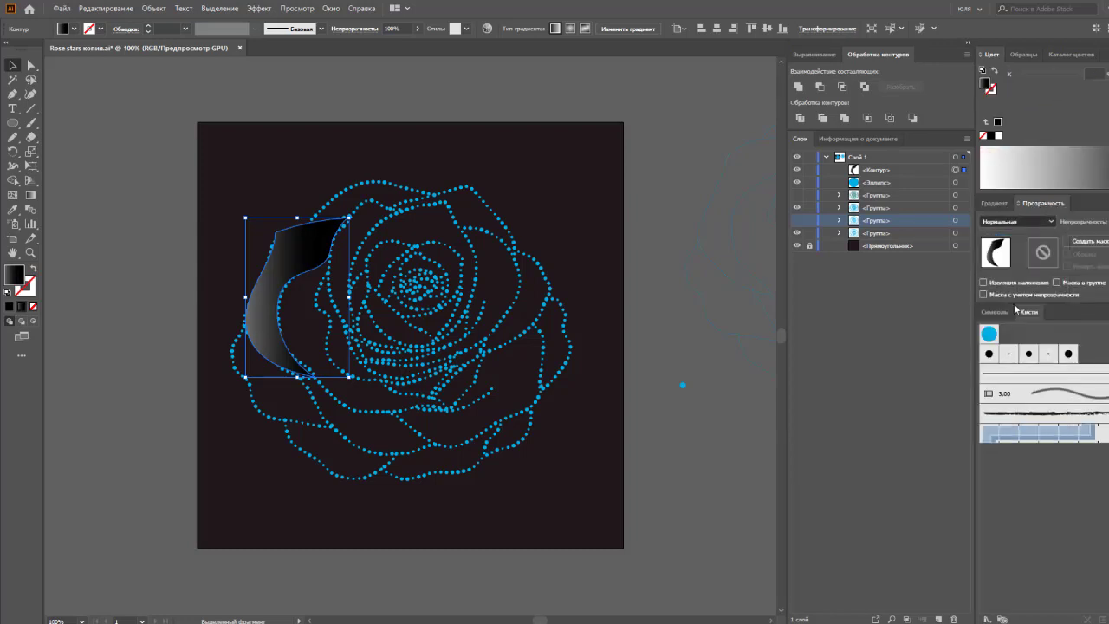
{"action": "left_click", "coordinate": [1001, 205]}
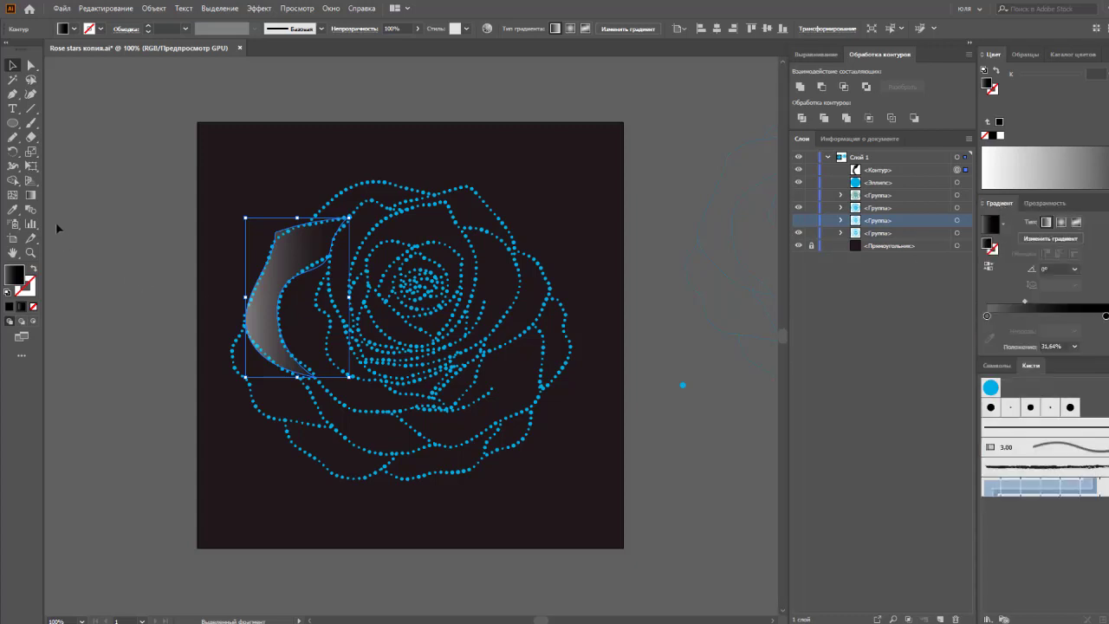
{"action": "left_click", "coordinate": [32, 195]}
- Make the petal gradient radial and reversed, centred in the rose, stretching out past the petal
{"action": "mouse_move", "coordinate": [236, 227]}
{"action": "left_mouse_down"}
{"action": "mouse_move", "coordinate": [297, 268]}
{"action": "mouse_move", "coordinate": [352, 283]}
{"action": "left_mouse_up"}
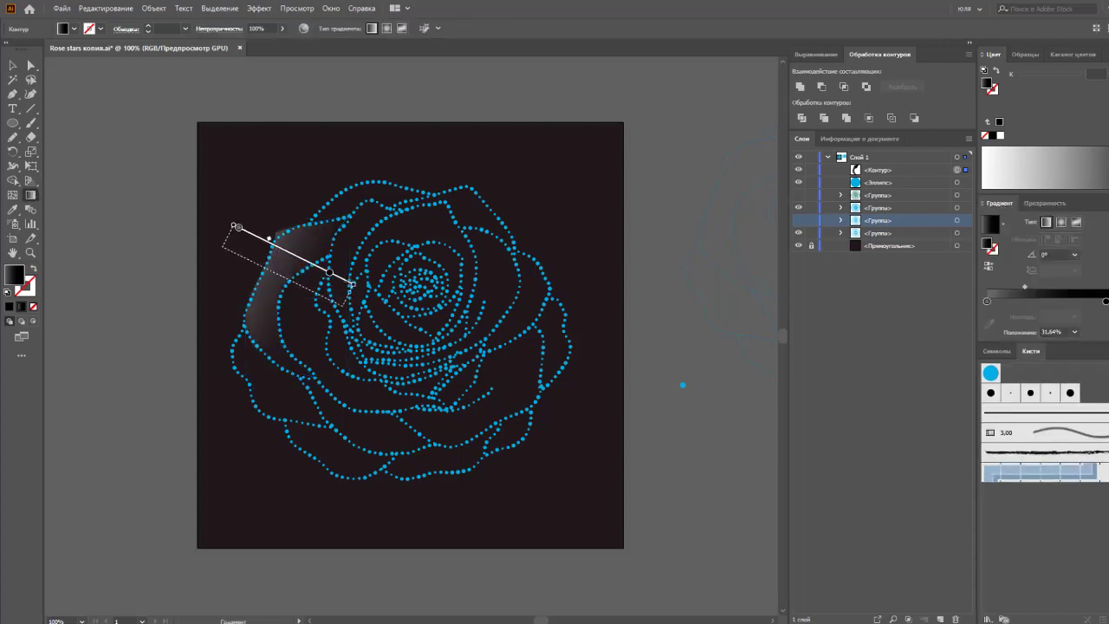
{"action": "left_click_drag", "start_coordinate": [224, 260], "coordinate": [320, 294]}
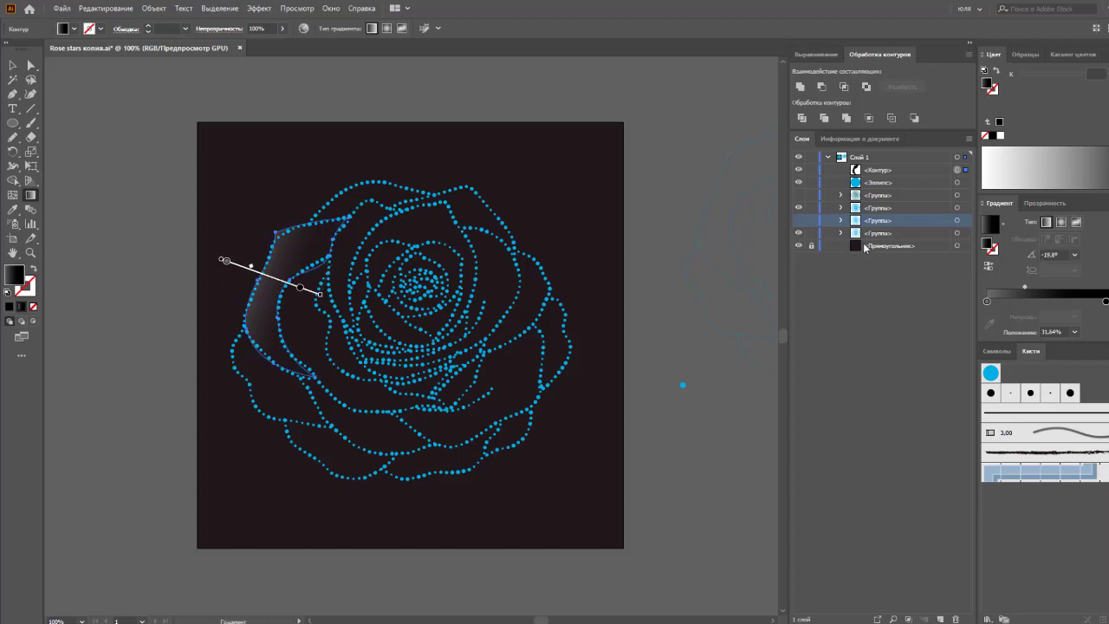
{"action": "left_click", "coordinate": [1061, 222]}
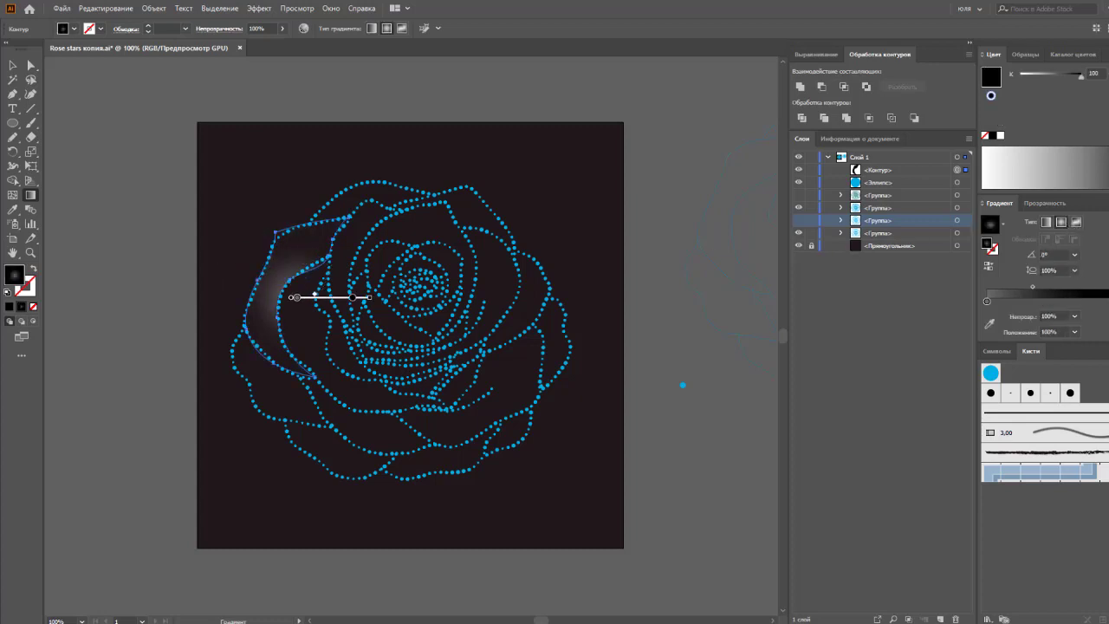
{"action": "left_click", "coordinate": [988, 266]}
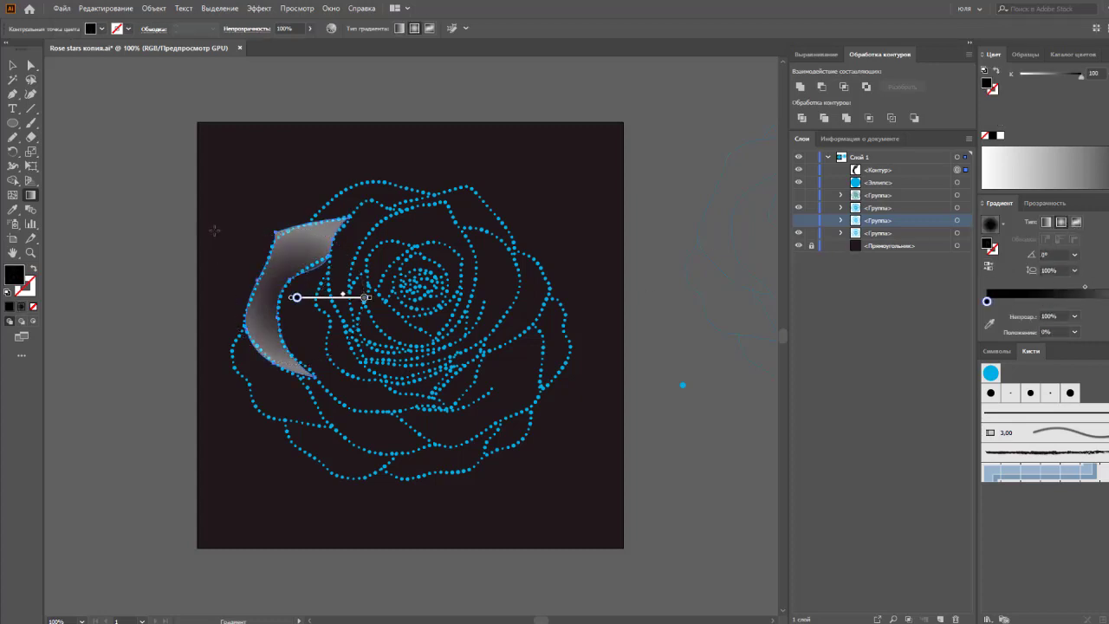
{"action": "left_click_drag", "start_coordinate": [209, 228], "coordinate": [276, 257]}
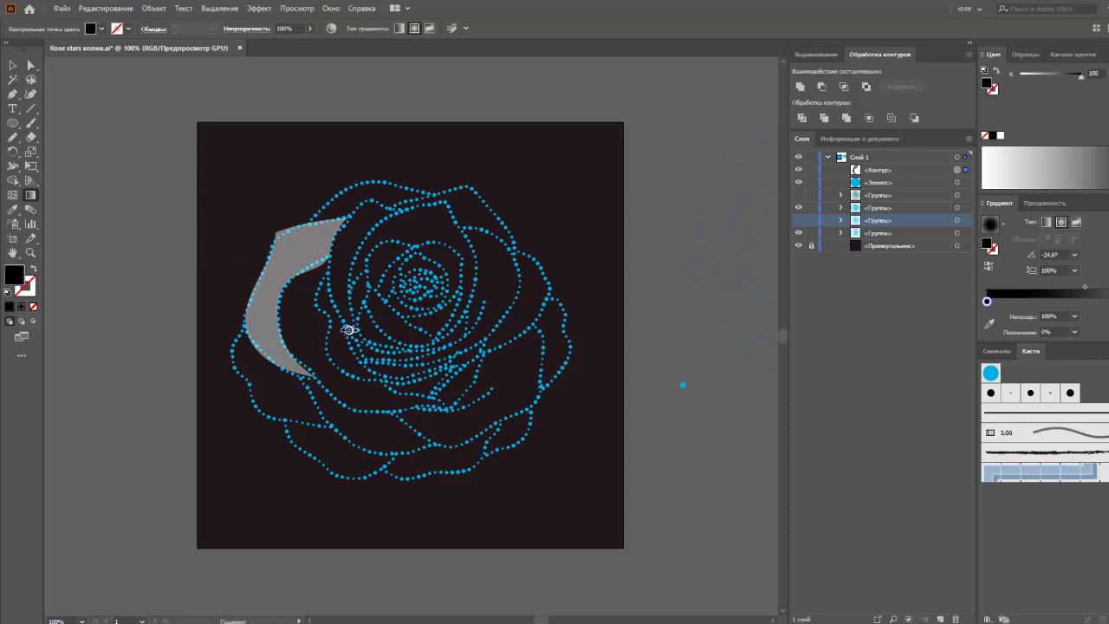
{"action": "left_click_drag", "start_coordinate": [349, 330], "coordinate": [496, 422]}
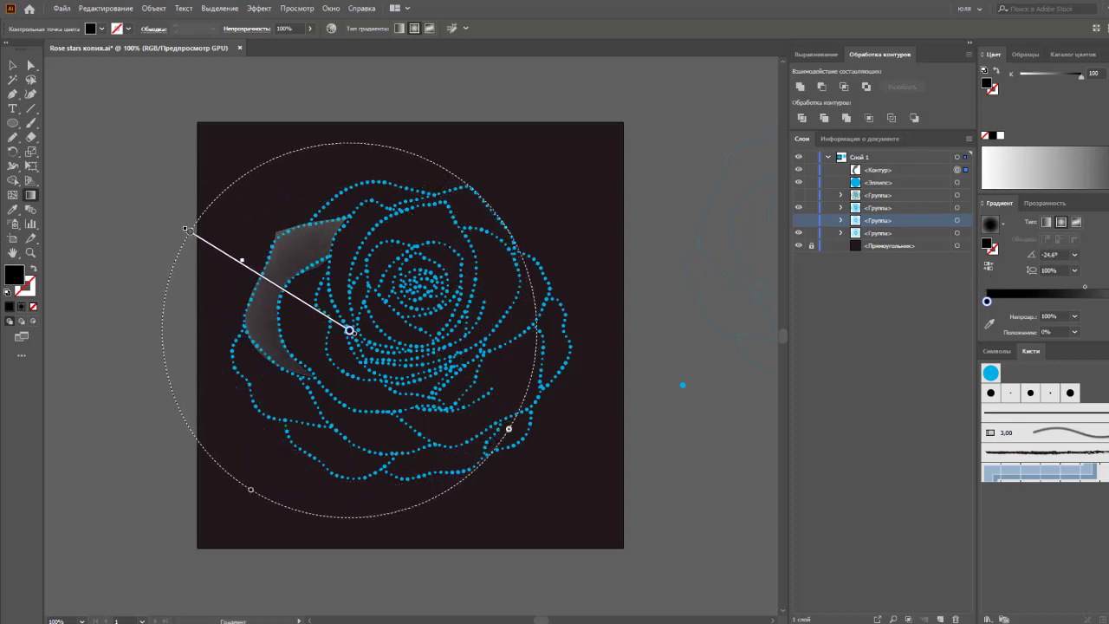
{"action": "mouse_move", "coordinate": [497, 422]}
{"action": "left_mouse_down"}
{"action": "mouse_move", "coordinate": [517, 453]}
{"action": "mouse_move", "coordinate": [427, 365]}
{"action": "left_mouse_up"}
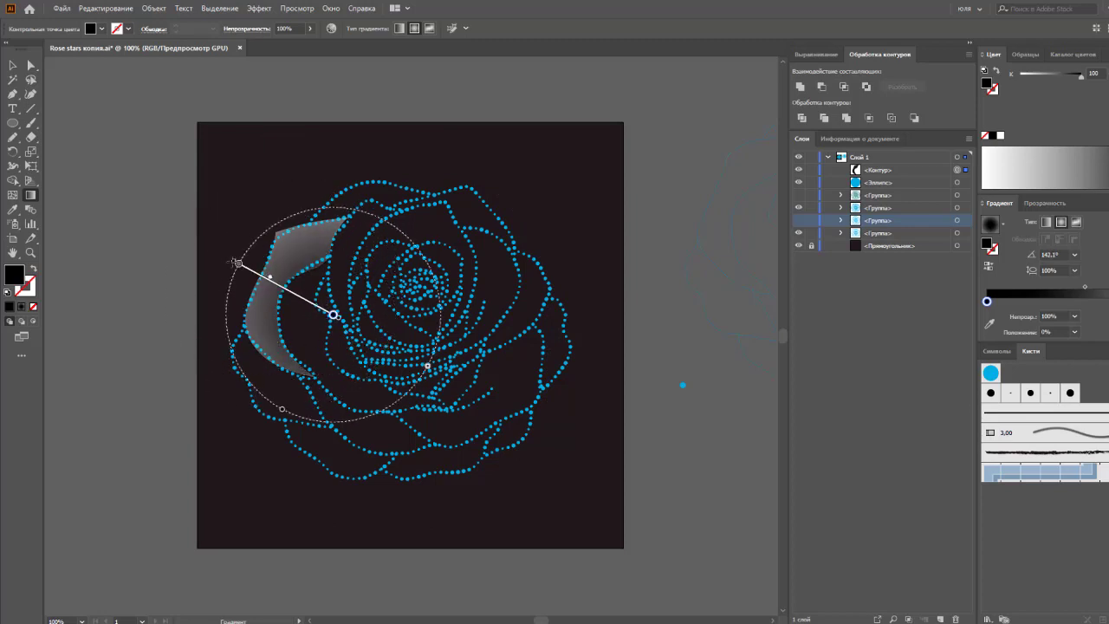
{"action": "left_click_drag", "start_coordinate": [238, 261], "coordinate": [168, 216]}
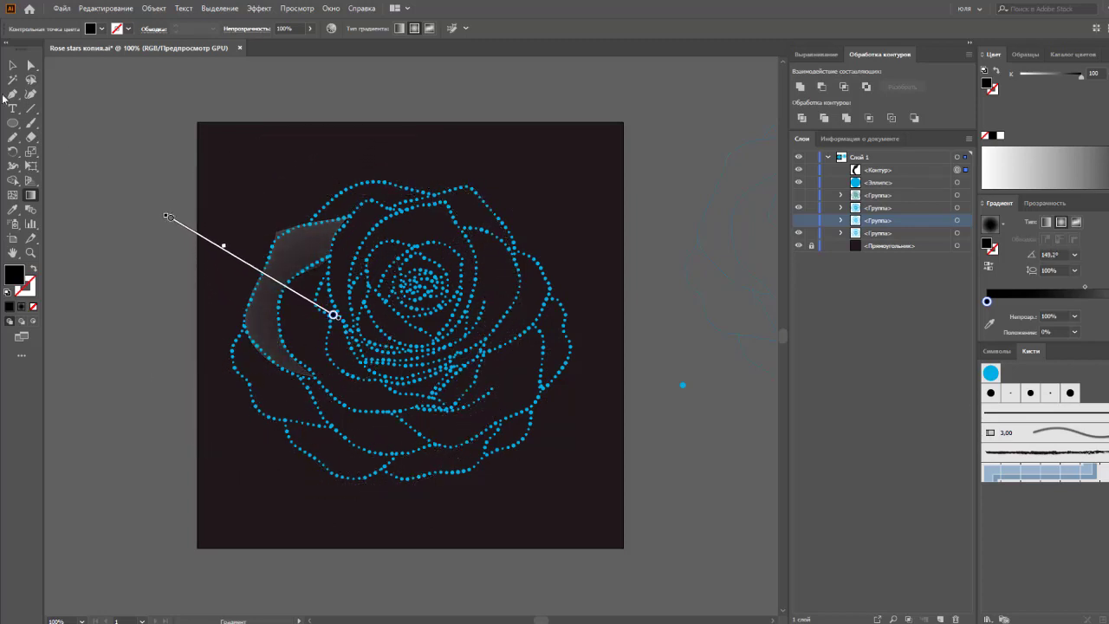
{"action": "left_click", "coordinate": [12, 65]}
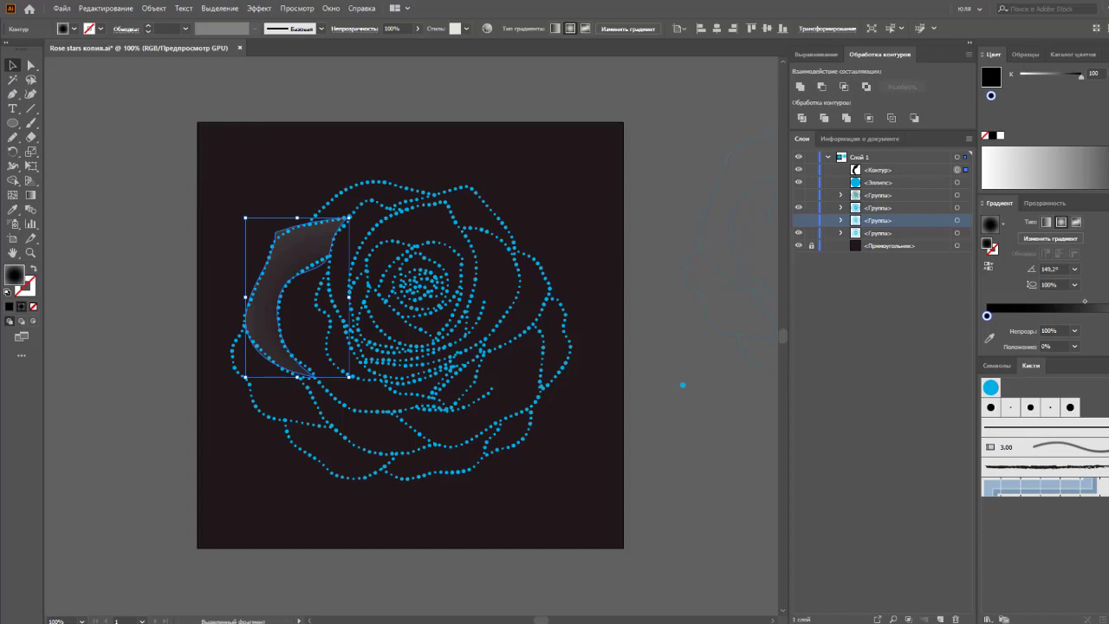
- Tint the petal gradient's end stop blue (RGB R 56, B 170), move its midpoint to ~82%, and deselect
{"action": "left_click", "coordinate": [1102, 315]}
{"action": "left_click", "coordinate": [1103, 54]}
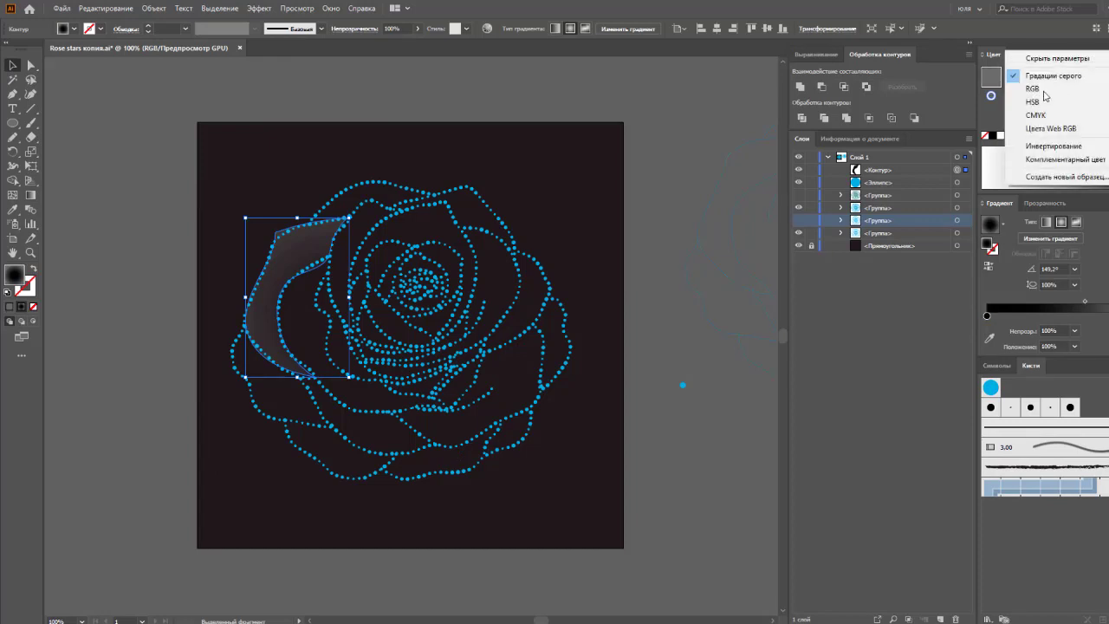
{"action": "left_click", "coordinate": [1039, 90]}
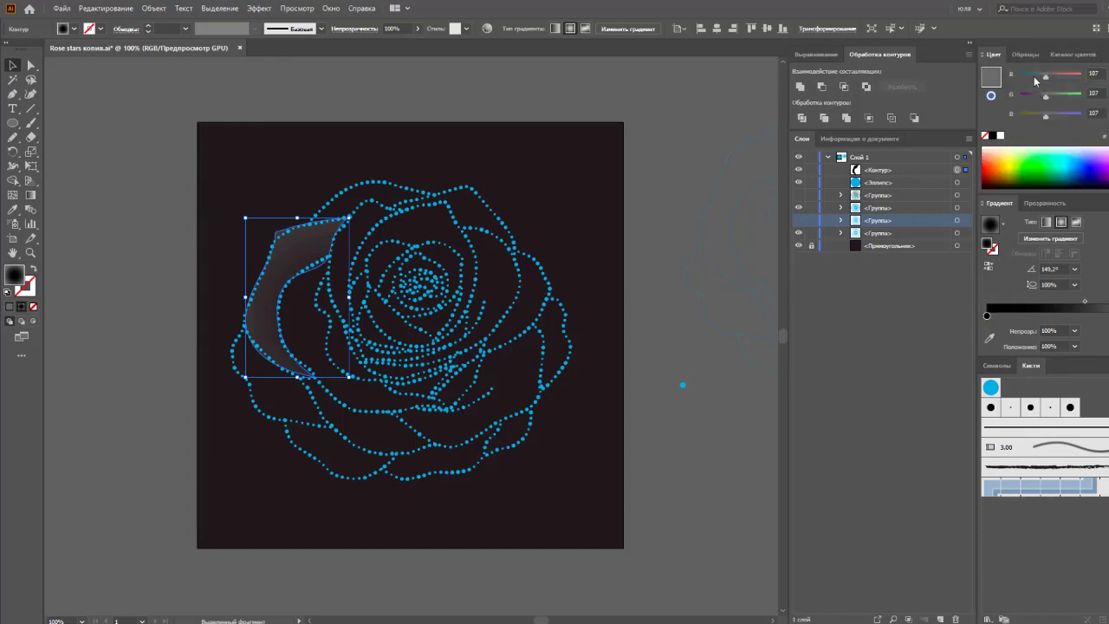
{"action": "left_click", "coordinate": [1035, 77]}
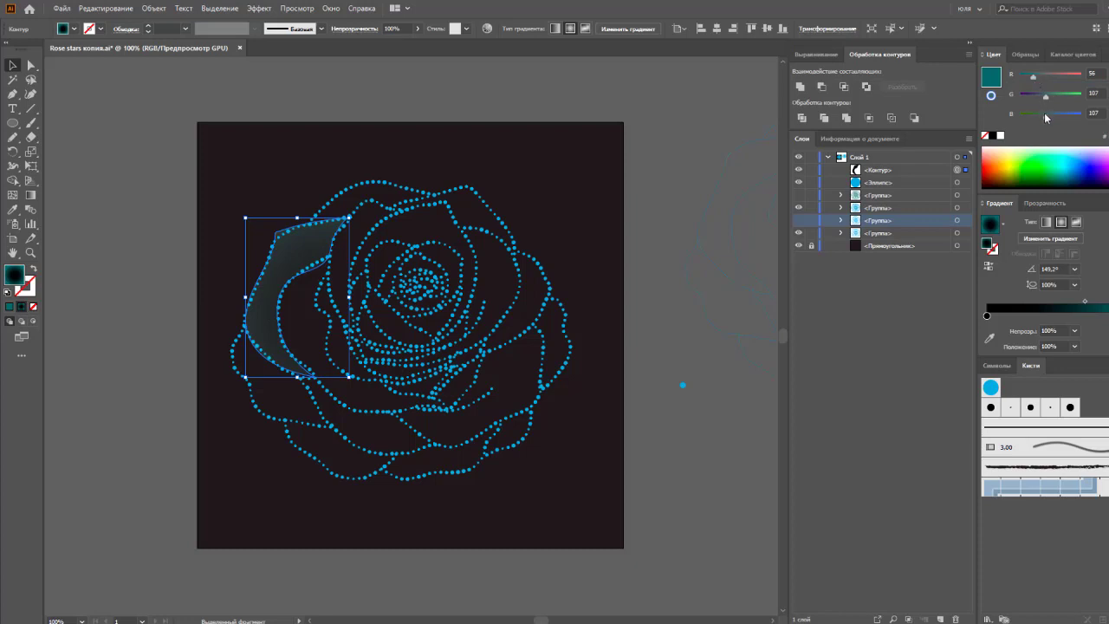
{"action": "mouse_move", "coordinate": [1044, 116]}
{"action": "left_mouse_down"}
{"action": "mouse_move", "coordinate": [1059, 117]}
{"action": "mouse_move", "coordinate": [1035, 98]}
{"action": "left_mouse_up"}
{"action": "left_click_drag", "start_coordinate": [1084, 302], "coordinate": [1103, 304]}
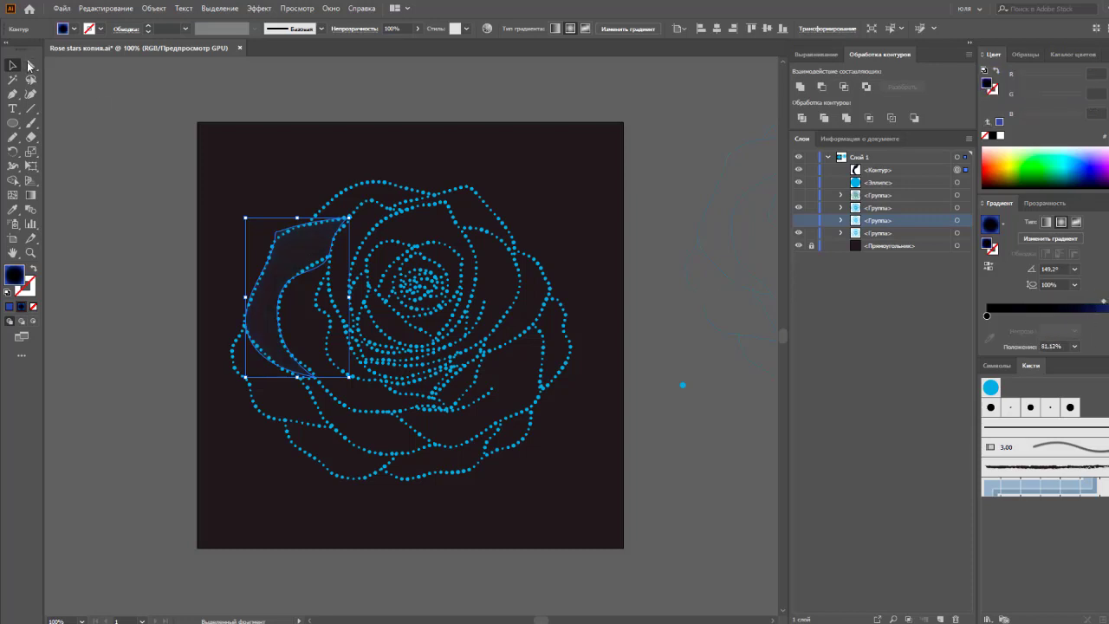
{"action": "left_click", "coordinate": [83, 99]}
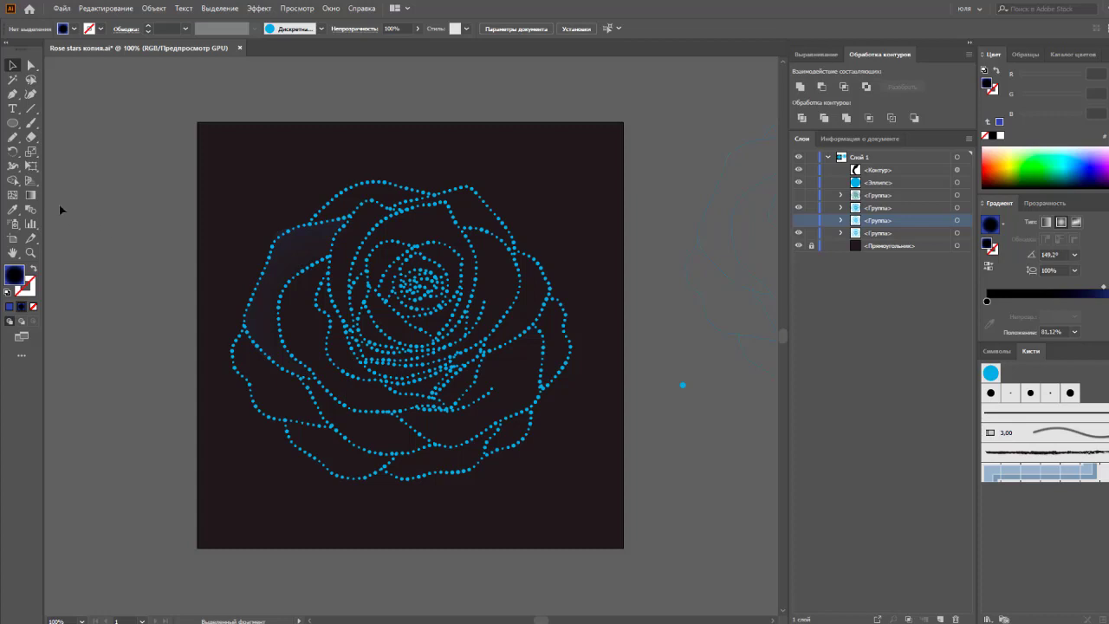
- Draw a new crescent petal outline inside the rose and reshape its curve
{"action": "left_click", "coordinate": [12, 137]}
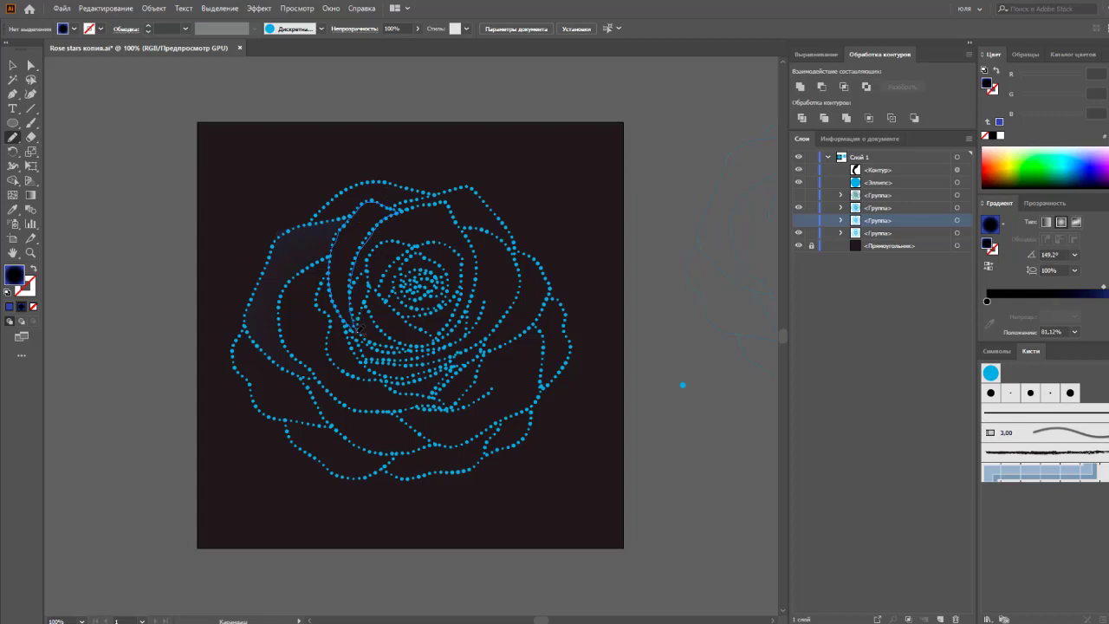
{"action": "left_click_drag", "start_coordinate": [351, 331], "coordinate": [341, 309]}
{"action": "key", "text": "y"}
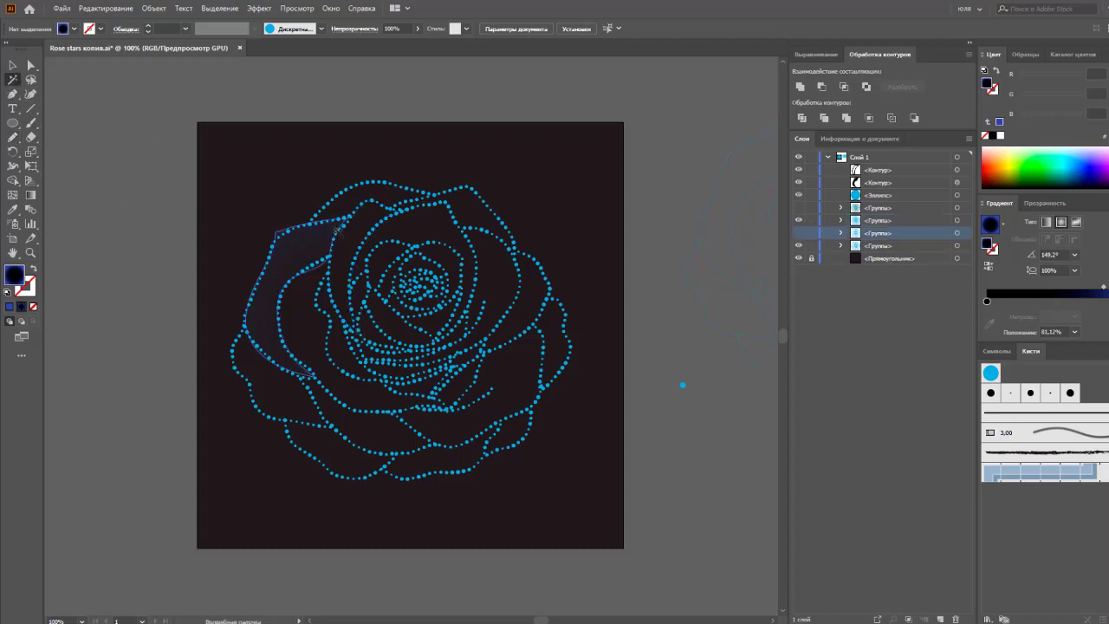
{"action": "left_click", "coordinate": [338, 230]}
{"action": "key", "text": "v"}
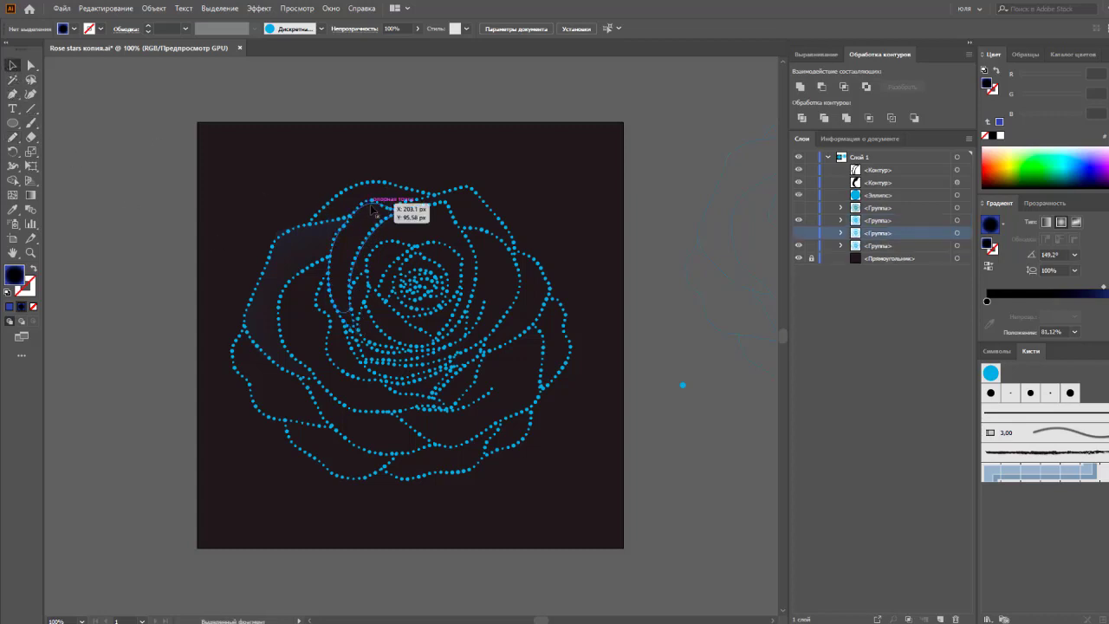
{"action": "left_click", "coordinate": [372, 206]}
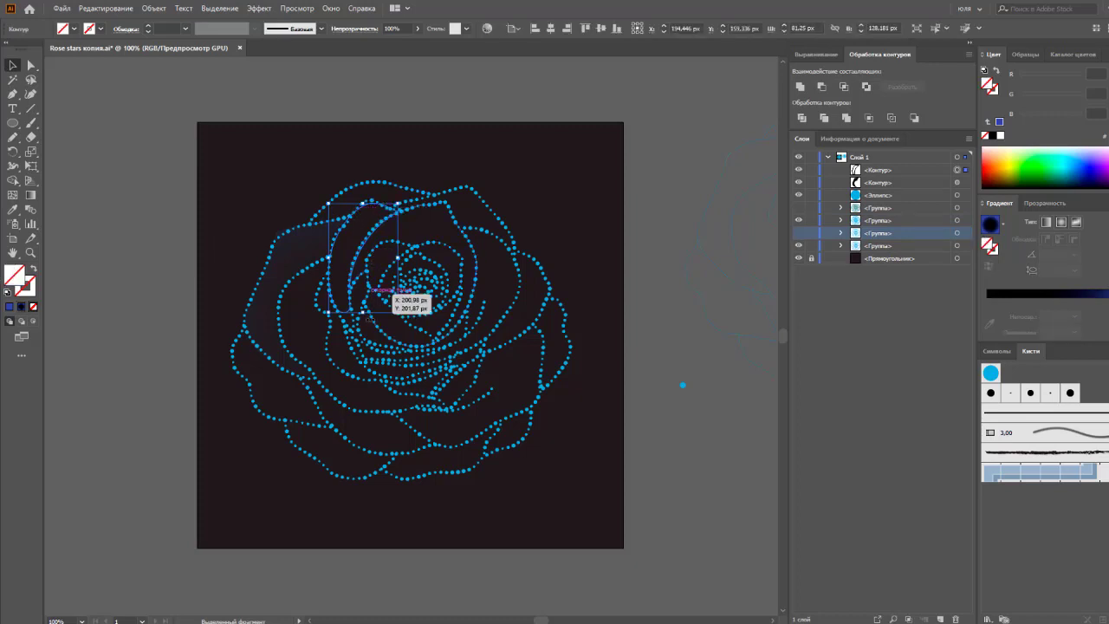
{"action": "key", "text": "p"}
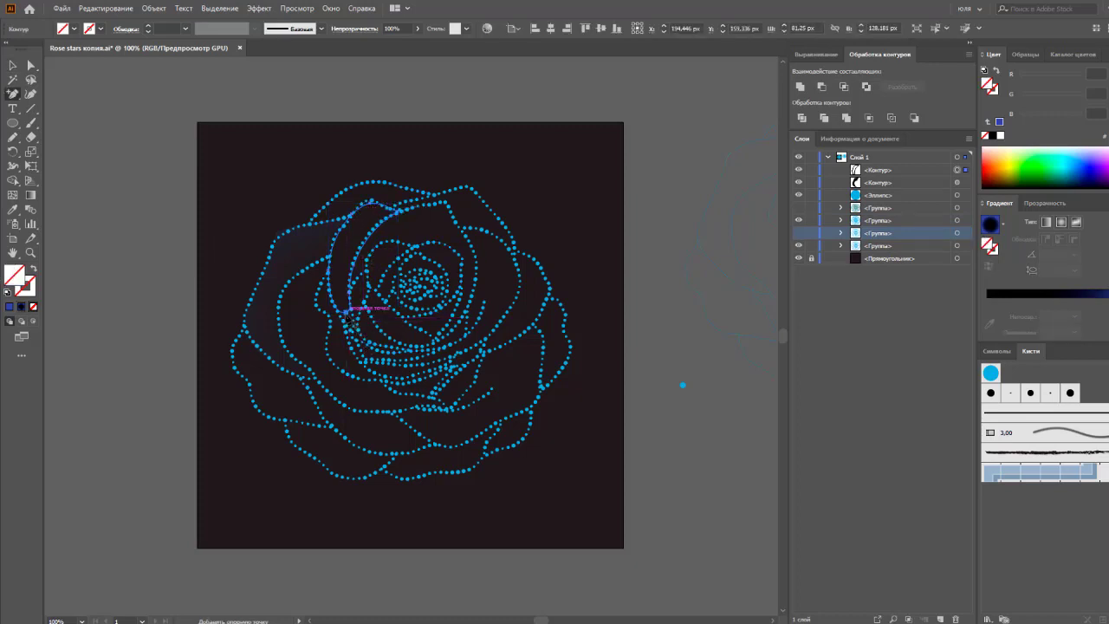
{"action": "key", "text": "a"}
{"action": "left_click_drag", "start_coordinate": [347, 312], "coordinate": [355, 327]}
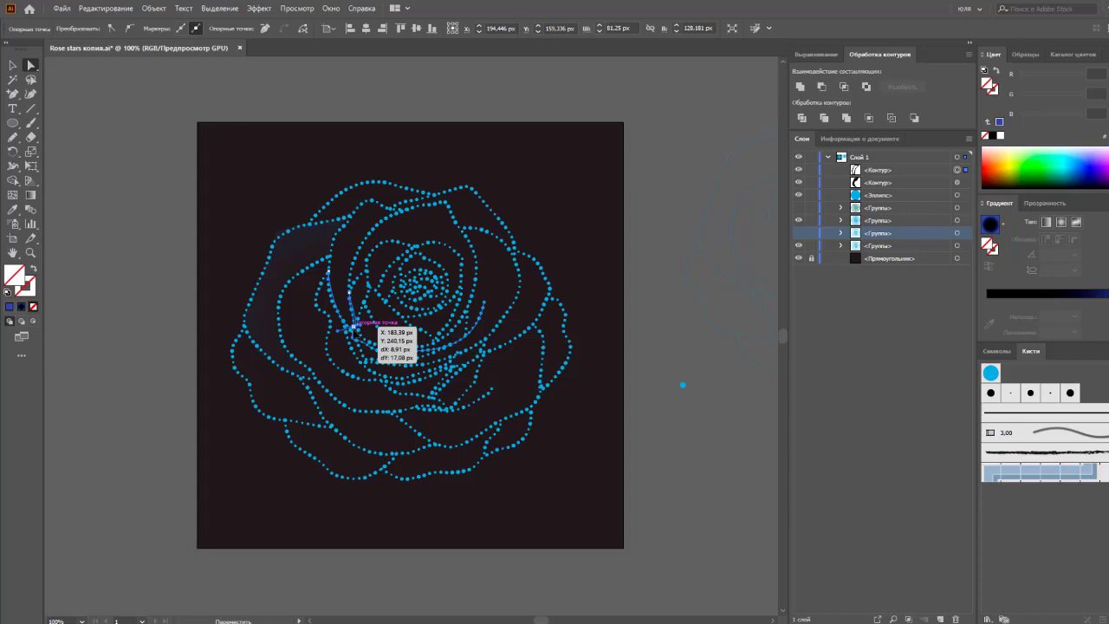
{"action": "mouse_move", "coordinate": [355, 327]}
{"action": "left_mouse_down"}
{"action": "mouse_move", "coordinate": [339, 338]}
{"action": "mouse_move", "coordinate": [359, 332]}
{"action": "mouse_move", "coordinate": [354, 321]}
{"action": "left_mouse_up"}
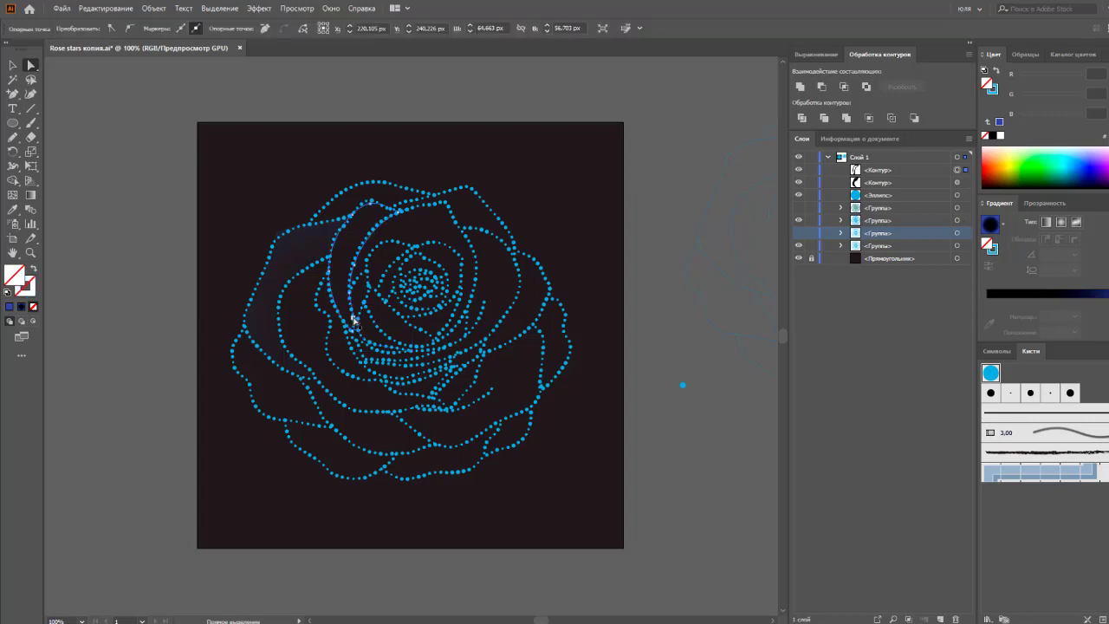
- Fill the crescent petal with the blue-black gradient in Осветление blending mode
{"action": "left_click", "coordinate": [353, 321]}
{"action": "left_click", "coordinate": [1010, 295]}
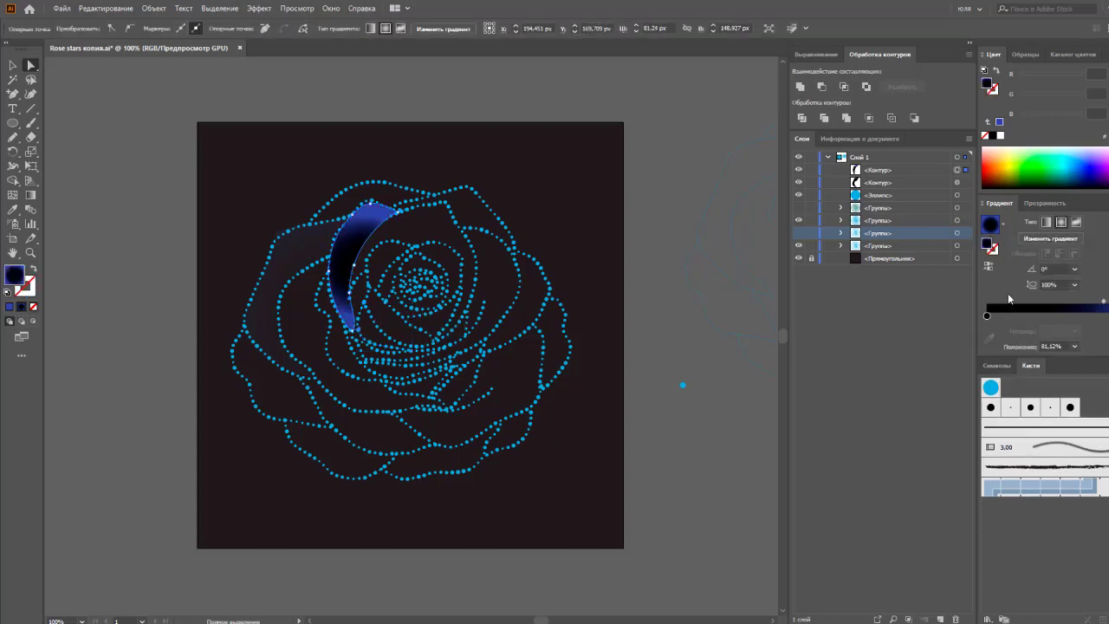
{"action": "left_click", "coordinate": [1043, 202]}
{"action": "left_click", "coordinate": [1037, 223]}
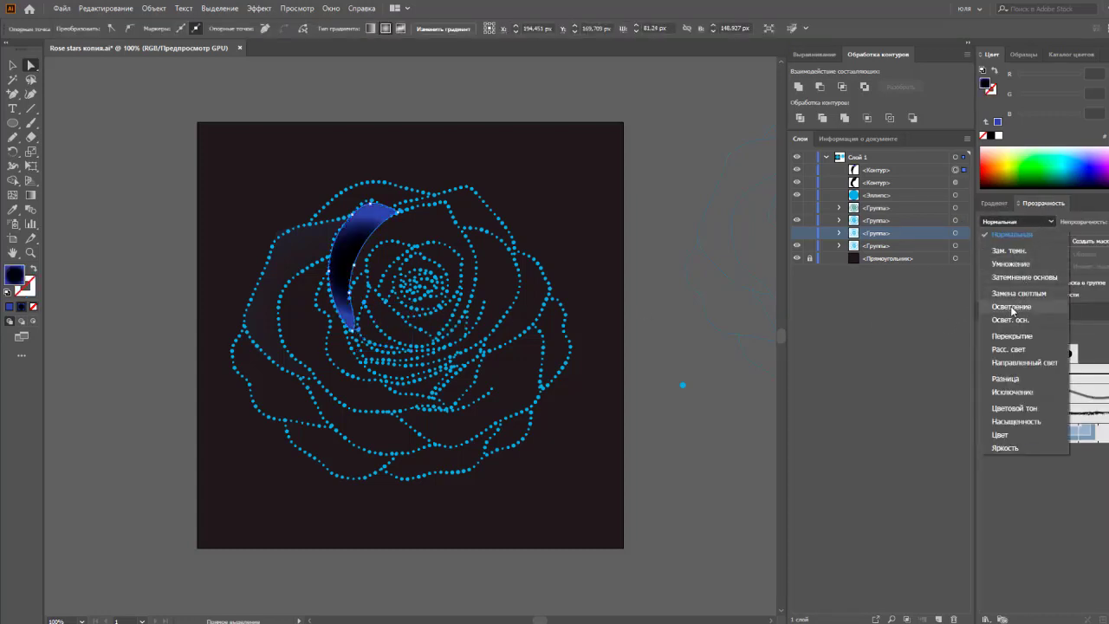
{"action": "left_click", "coordinate": [1012, 307]}
- Widen the crescent petal's radial gradient across the rose, then deselect it
{"action": "left_click", "coordinate": [30, 194]}
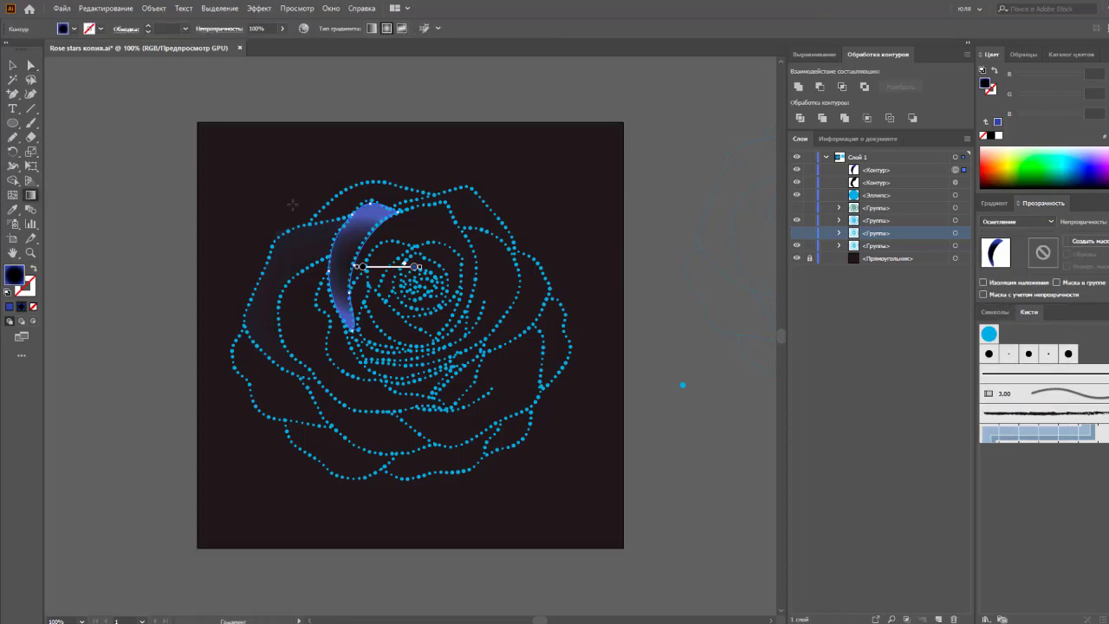
{"action": "mouse_move", "coordinate": [322, 185]}
{"action": "left_mouse_down"}
{"action": "mouse_move", "coordinate": [396, 292]}
{"action": "mouse_move", "coordinate": [433, 321]}
{"action": "mouse_move", "coordinate": [333, 113]}
{"action": "left_mouse_up"}
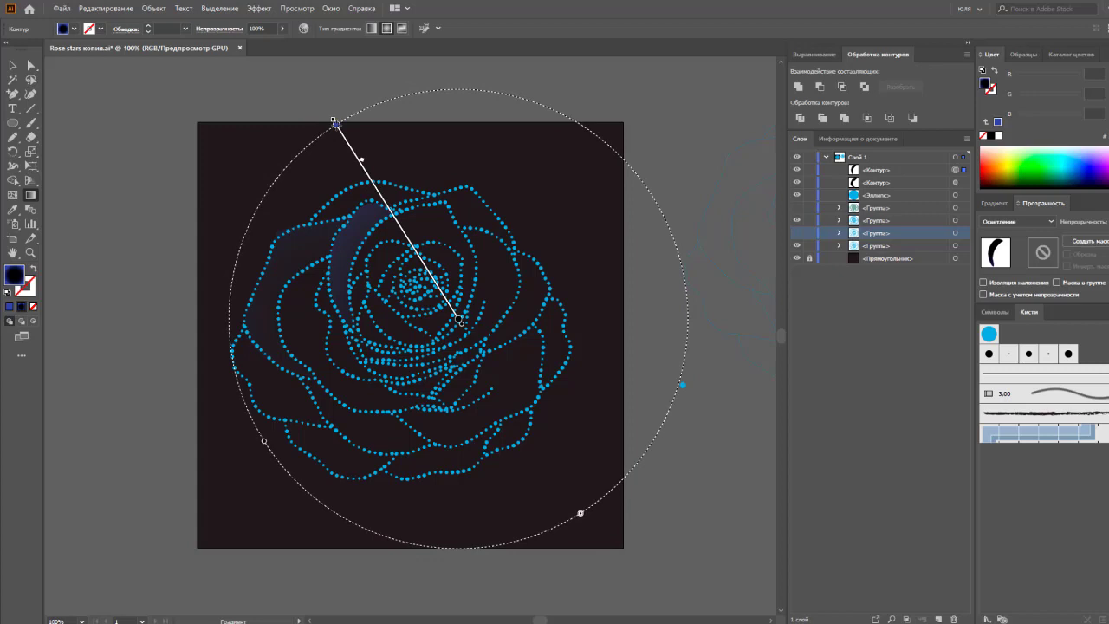
{"action": "left_click", "coordinate": [14, 66]}
{"action": "left_click", "coordinate": [97, 111]}
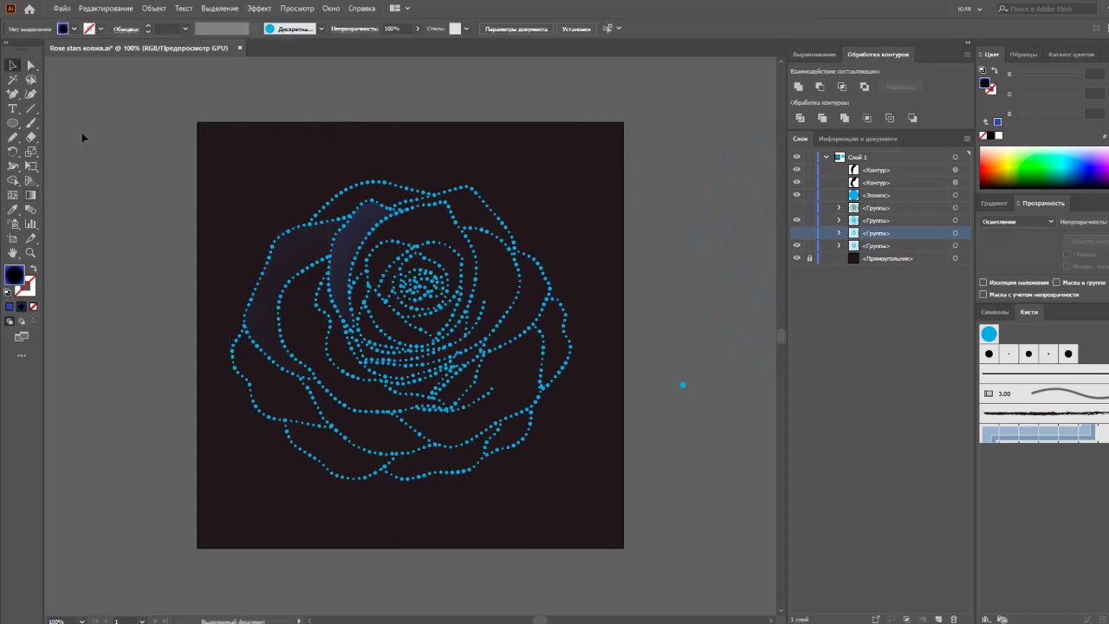
- Set the left outer petal to Multiply with a white first gradient stop and 61.78% midpoint
{"action": "left_click", "coordinate": [270, 274]}
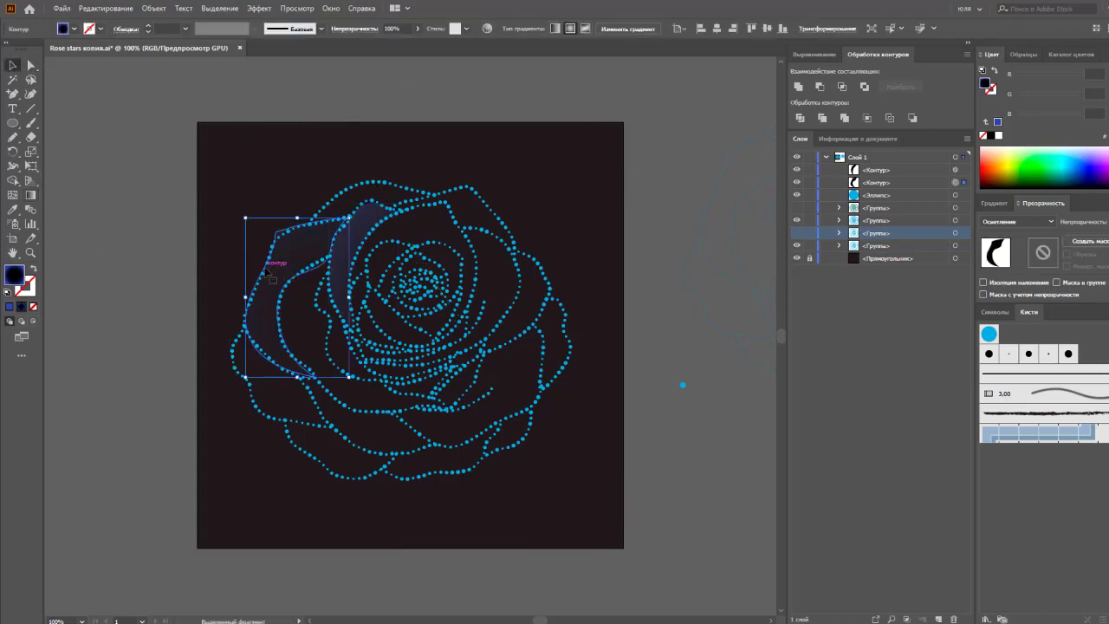
{"action": "left_click", "coordinate": [1008, 227]}
{"action": "left_click", "coordinate": [1012, 261]}
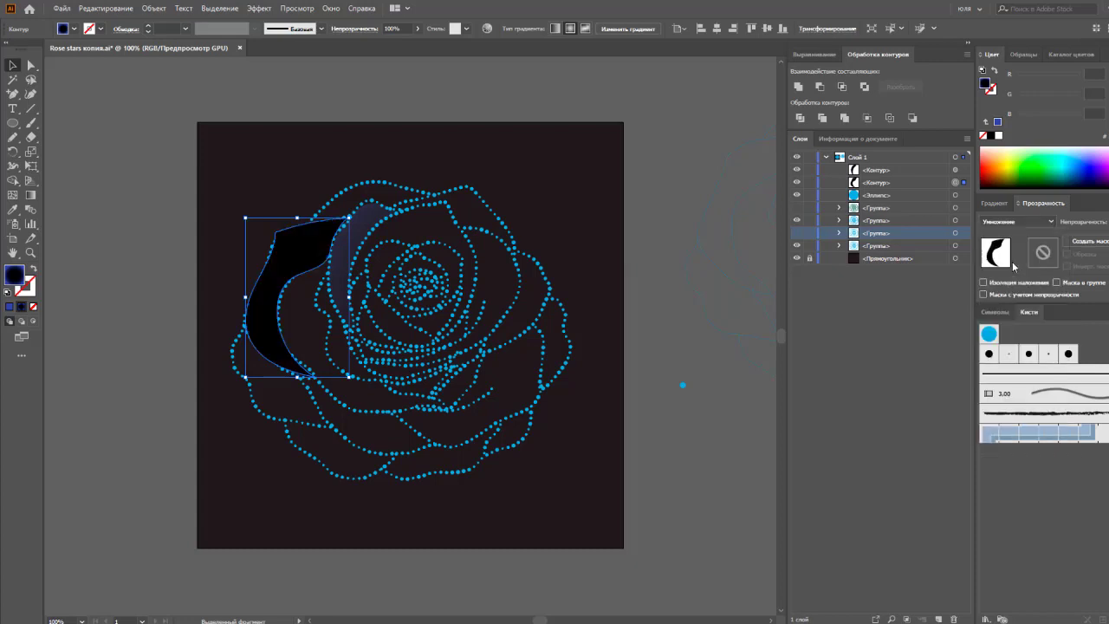
{"action": "left_click", "coordinate": [996, 205]}
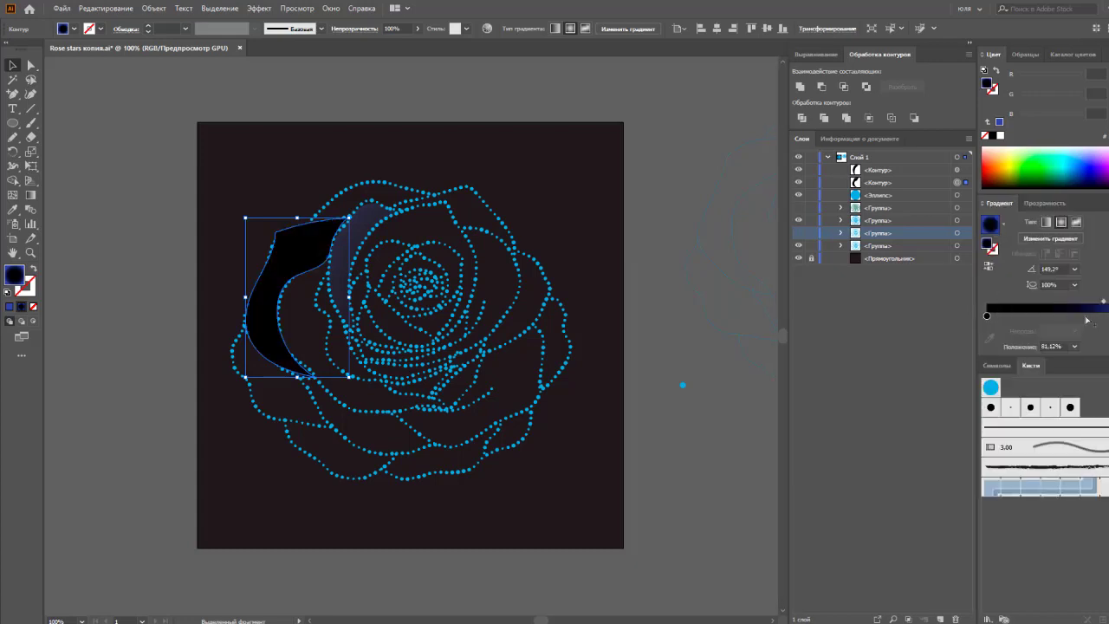
{"action": "left_click", "coordinate": [987, 317]}
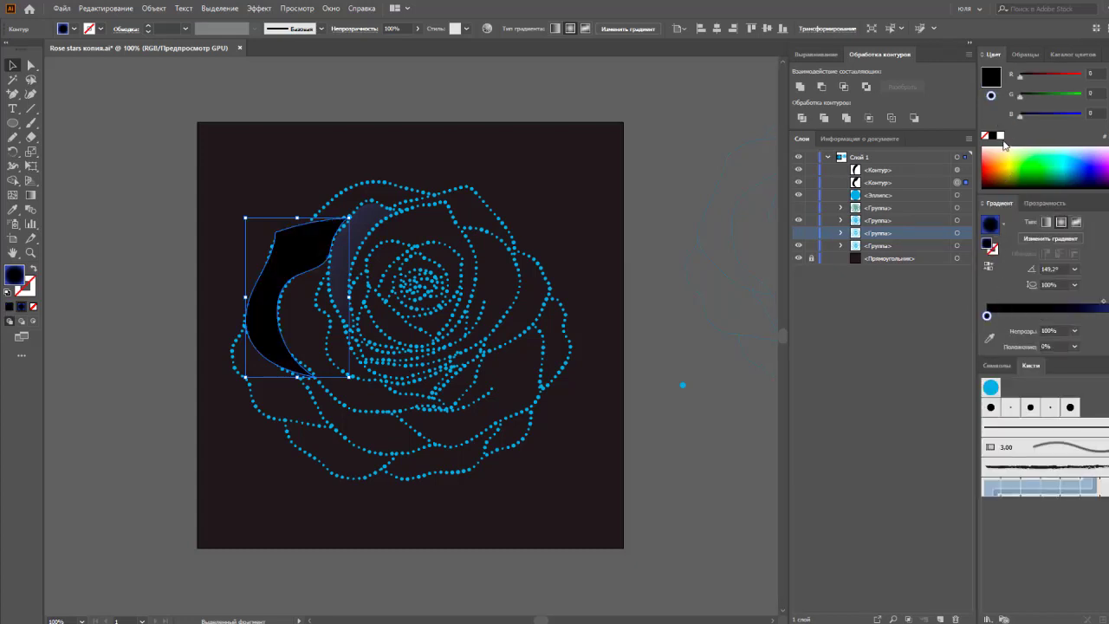
{"action": "left_click", "coordinate": [1000, 137]}
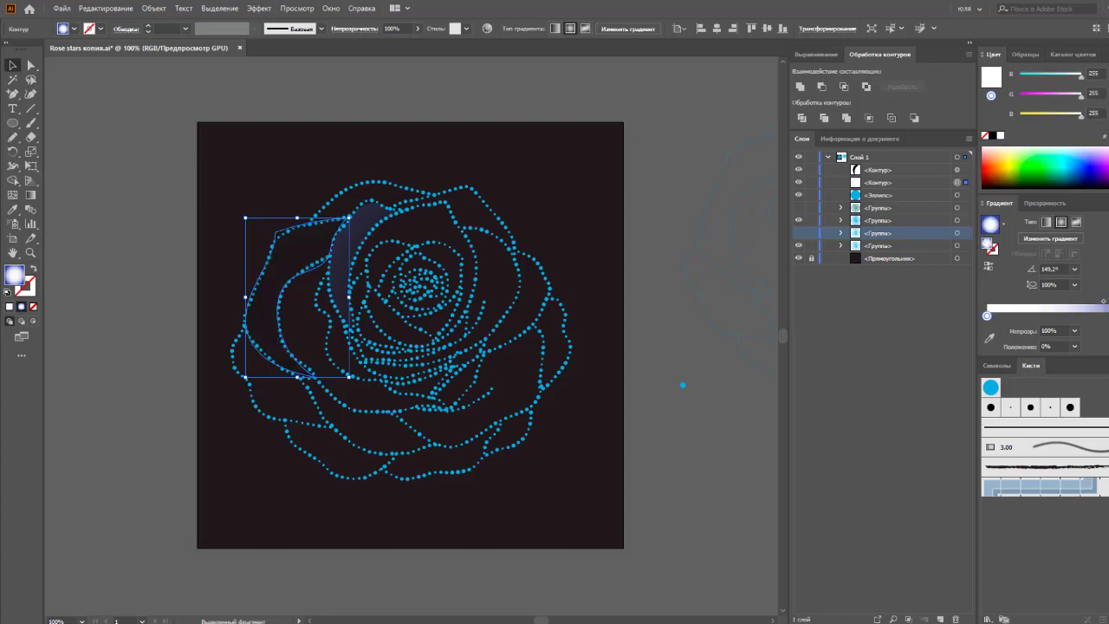
{"action": "left_click_drag", "start_coordinate": [1104, 304], "coordinate": [1076, 305]}
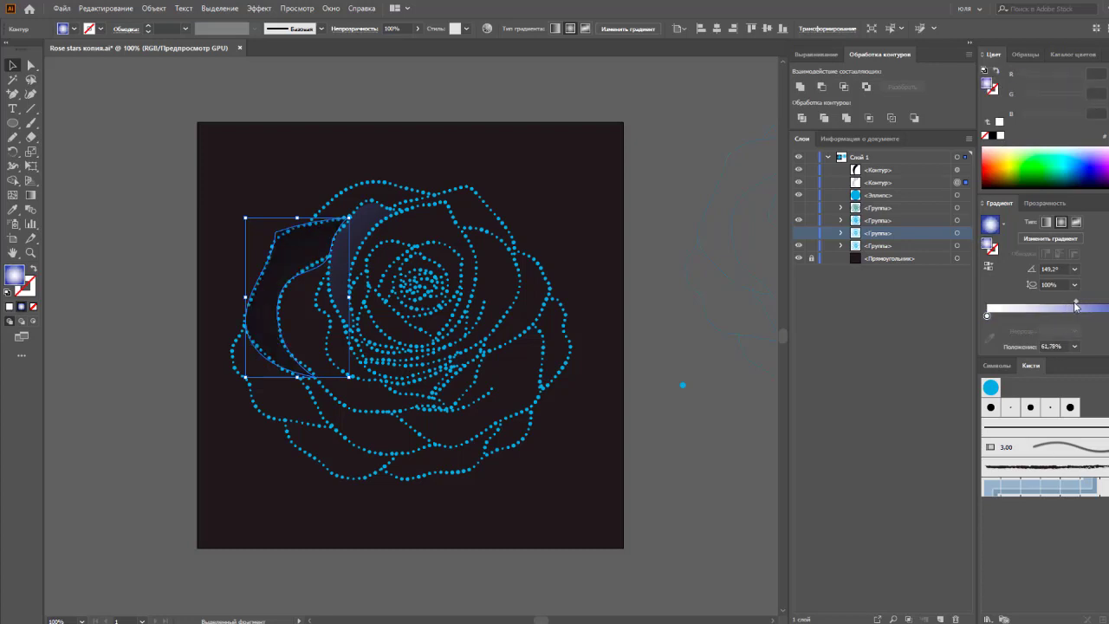
{"action": "left_click", "coordinate": [127, 279]}
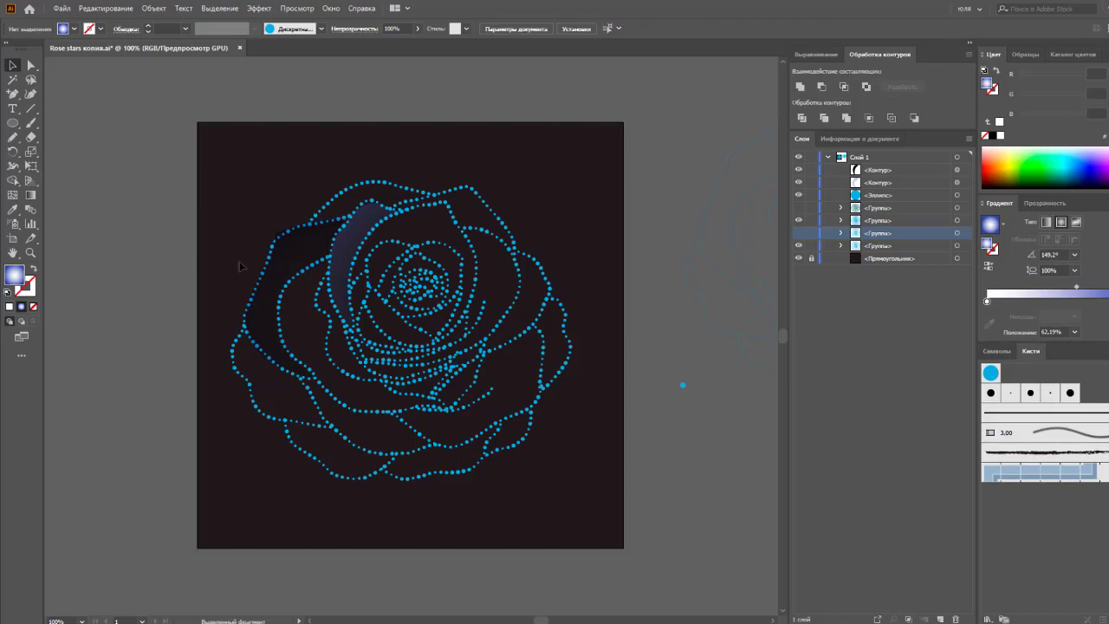
- Redraw the left petal's gradient as a large radial glow across the rose
{"action": "left_click", "coordinate": [293, 263]}
{"action": "key", "text": "g"}
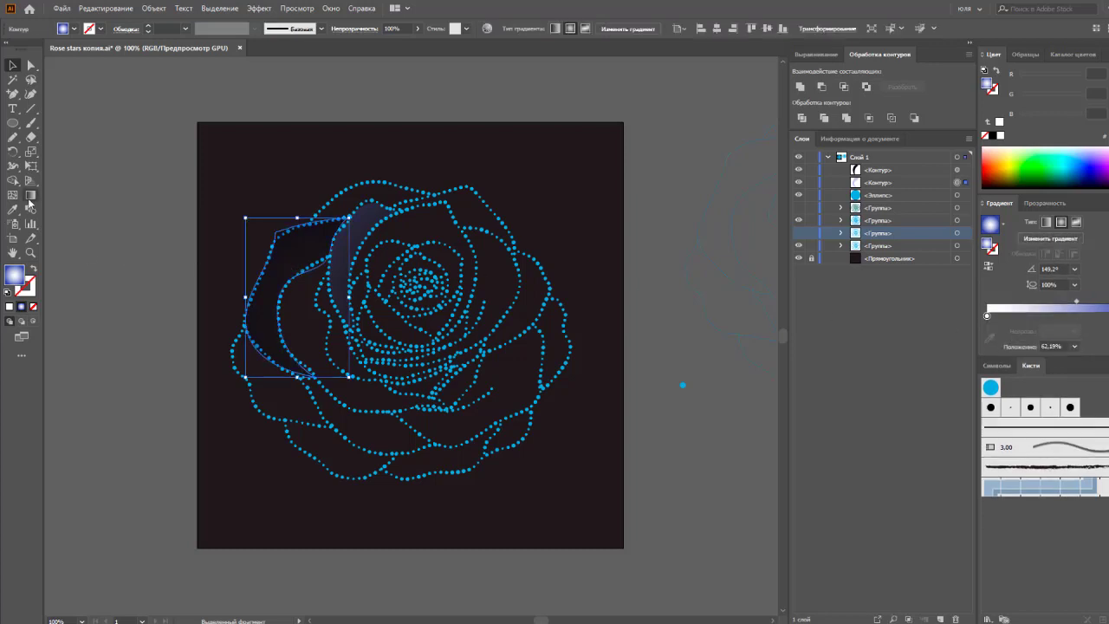
{"action": "left_click_drag", "start_coordinate": [258, 228], "coordinate": [431, 321]}
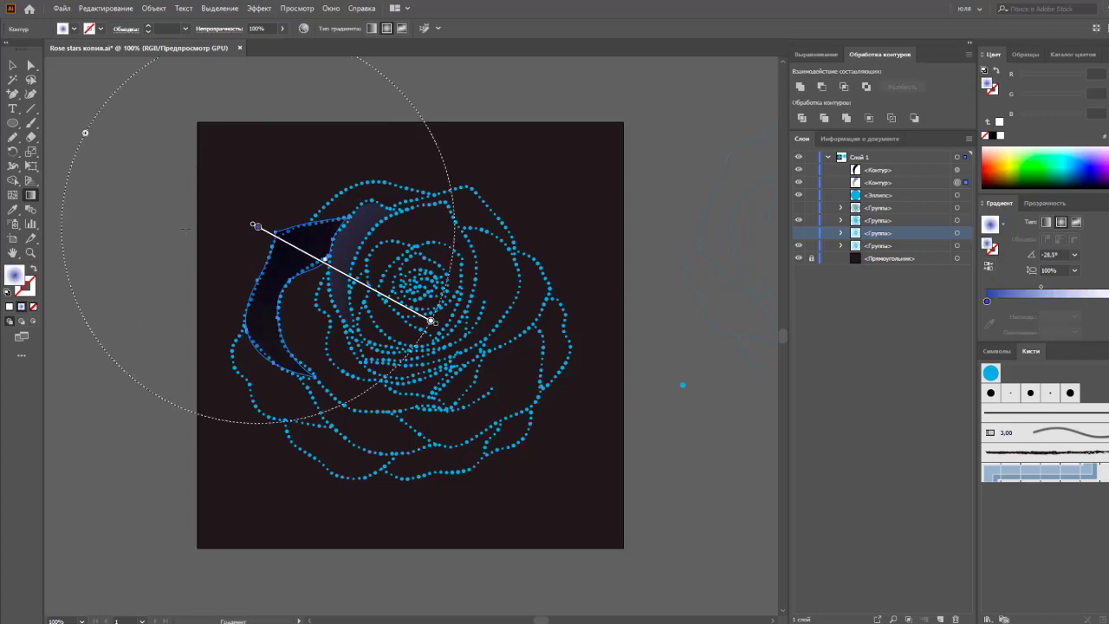
{"action": "left_click_drag", "start_coordinate": [222, 209], "coordinate": [370, 303]}
{"action": "mouse_move", "coordinate": [416, 330]}
{"action": "left_mouse_down"}
{"action": "mouse_move", "coordinate": [285, 255]}
{"action": "mouse_move", "coordinate": [231, 200]}
{"action": "left_mouse_up"}
{"action": "key", "text": "v"}
{"action": "left_click", "coordinate": [166, 137]}
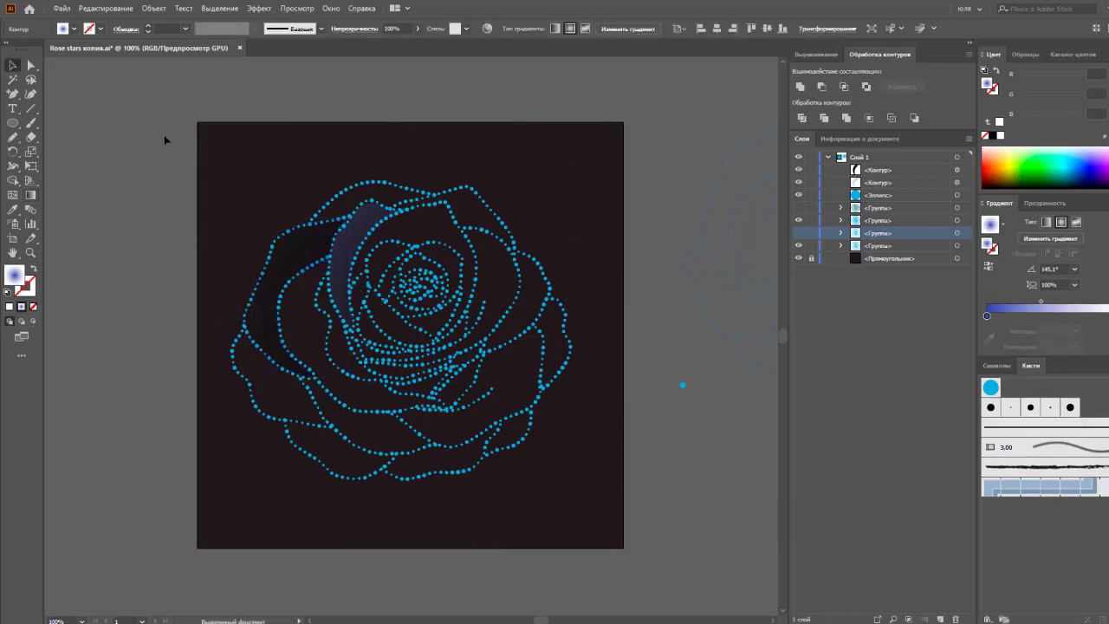
- Shrink the left petal's radial gradient to fit the petal, then deselect
{"action": "left_click", "coordinate": [289, 251]}
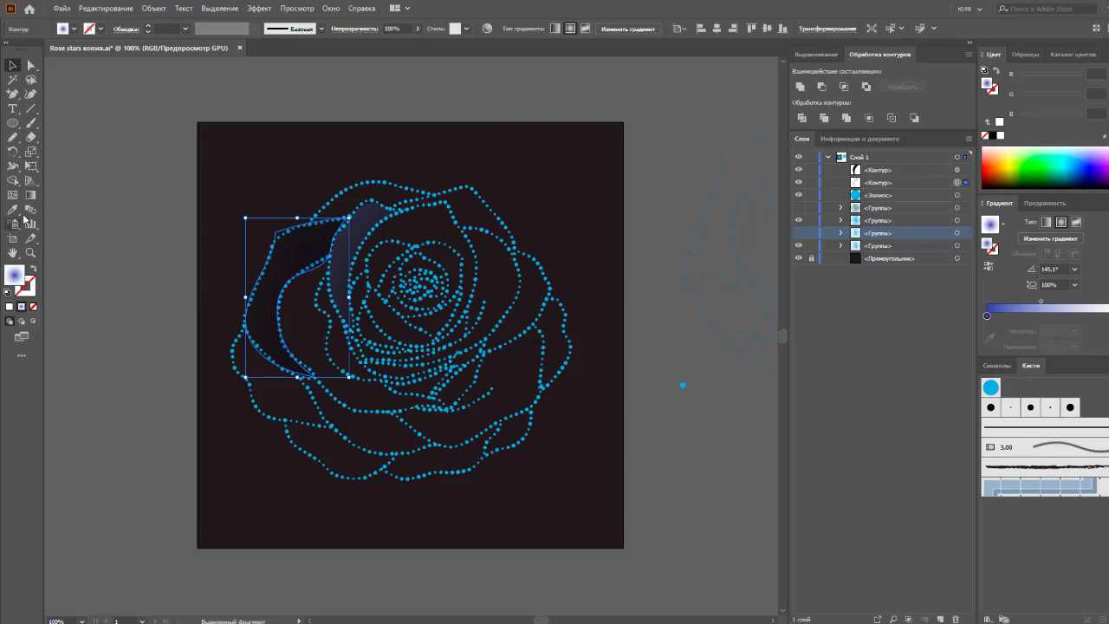
{"action": "left_click", "coordinate": [32, 194]}
{"action": "mouse_move", "coordinate": [259, 264]}
{"action": "left_mouse_down"}
{"action": "mouse_move", "coordinate": [317, 316]}
{"action": "mouse_move", "coordinate": [245, 247]}
{"action": "left_mouse_up"}
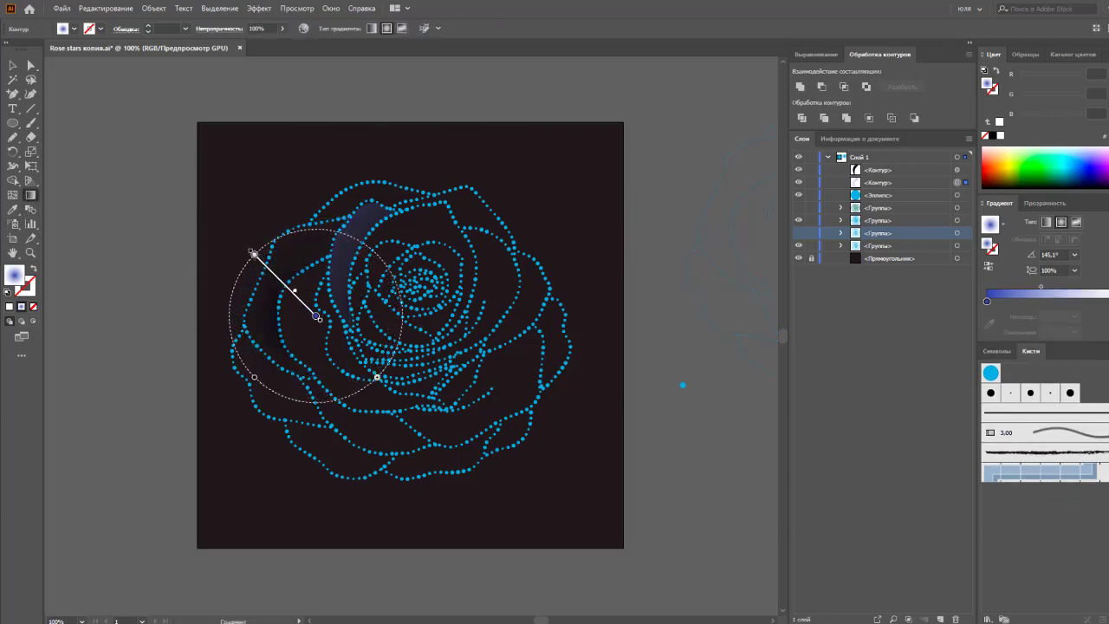
{"action": "left_click", "coordinate": [11, 71]}
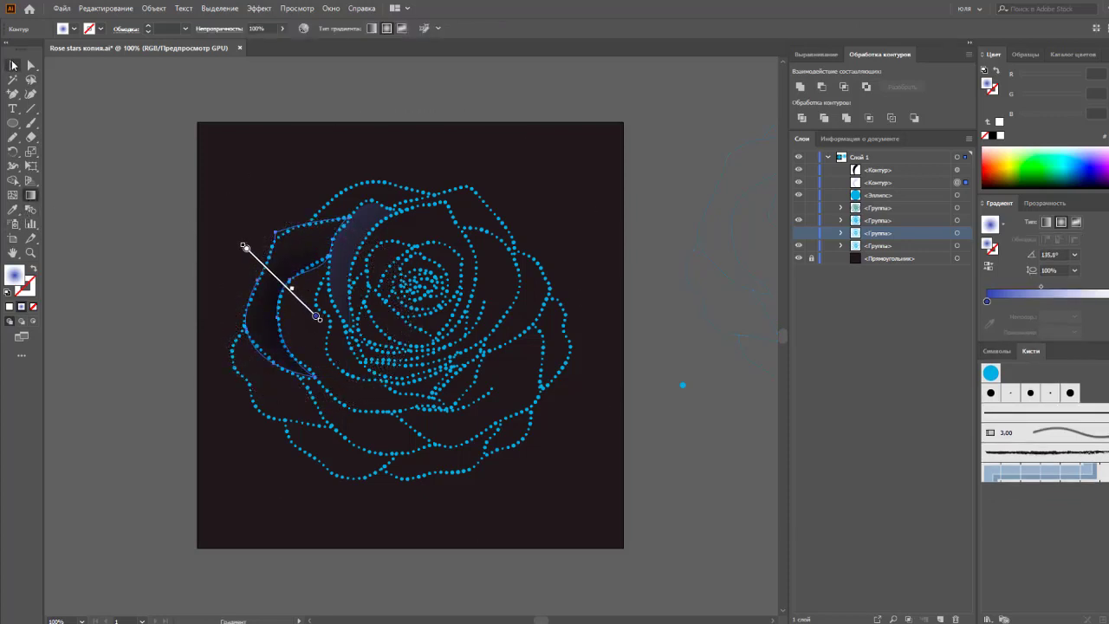
{"action": "left_click", "coordinate": [162, 131]}
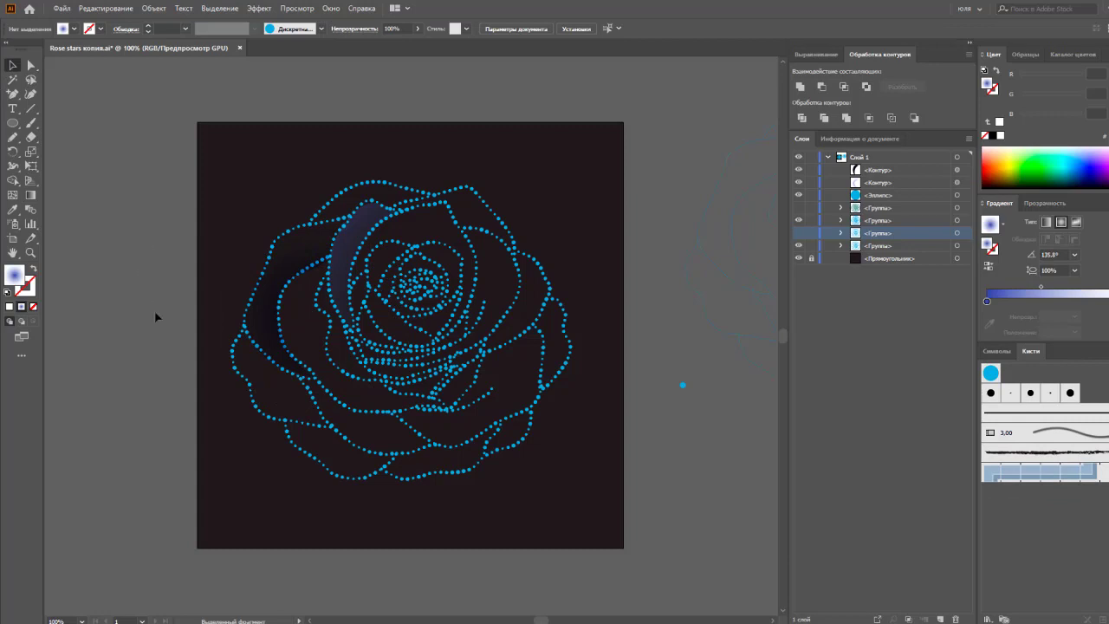
- Send the shaded left petal behind the rose's line art
{"action": "left_click", "coordinate": [277, 282]}
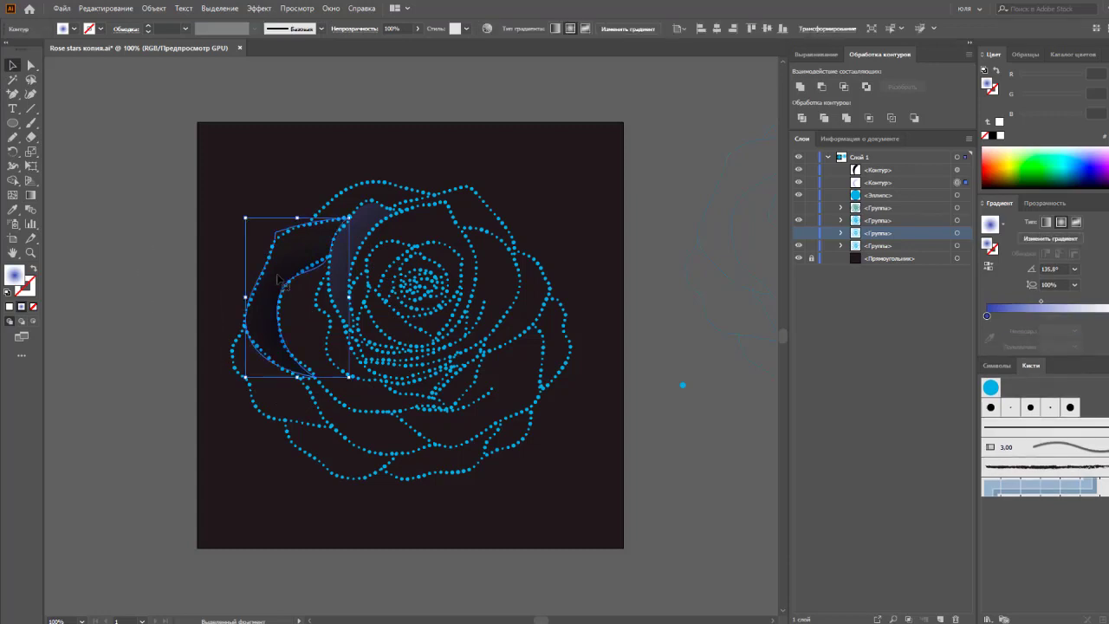
{"action": "key", "text": "ctrl+bracketleft"}
{"action": "key", "text": "ctrl+bracketleft"}
{"action": "key", "text": "ctrl+bracketleft"}
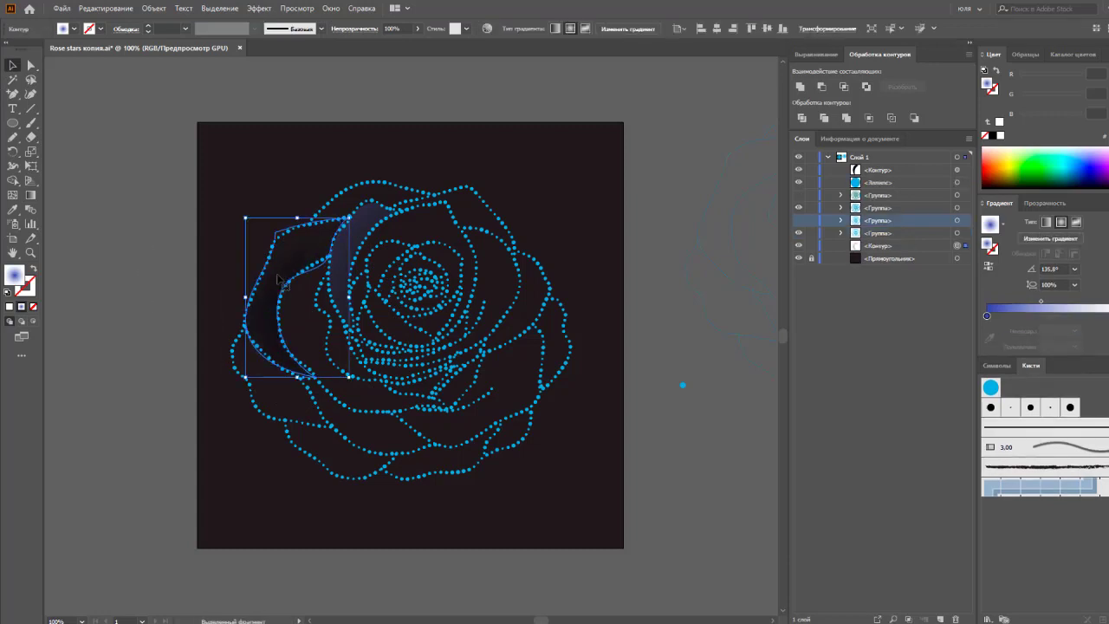
{"action": "left_click", "coordinate": [282, 209]}
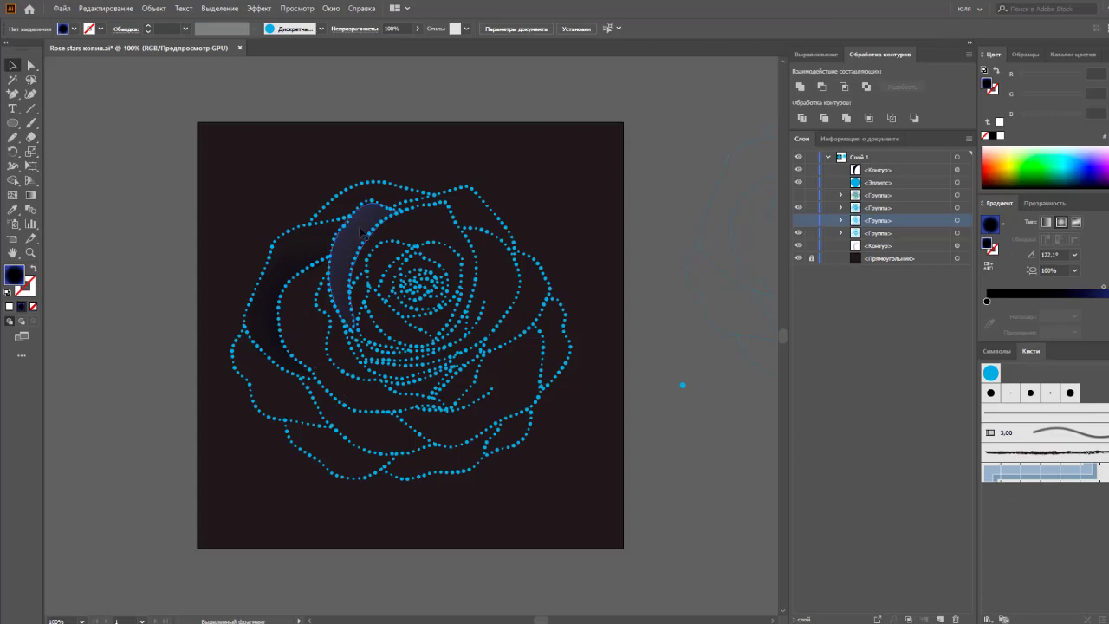
- Check the crescent gradient petal, then pan to bring the spare rose outline into view
{"action": "left_click", "coordinate": [354, 278]}
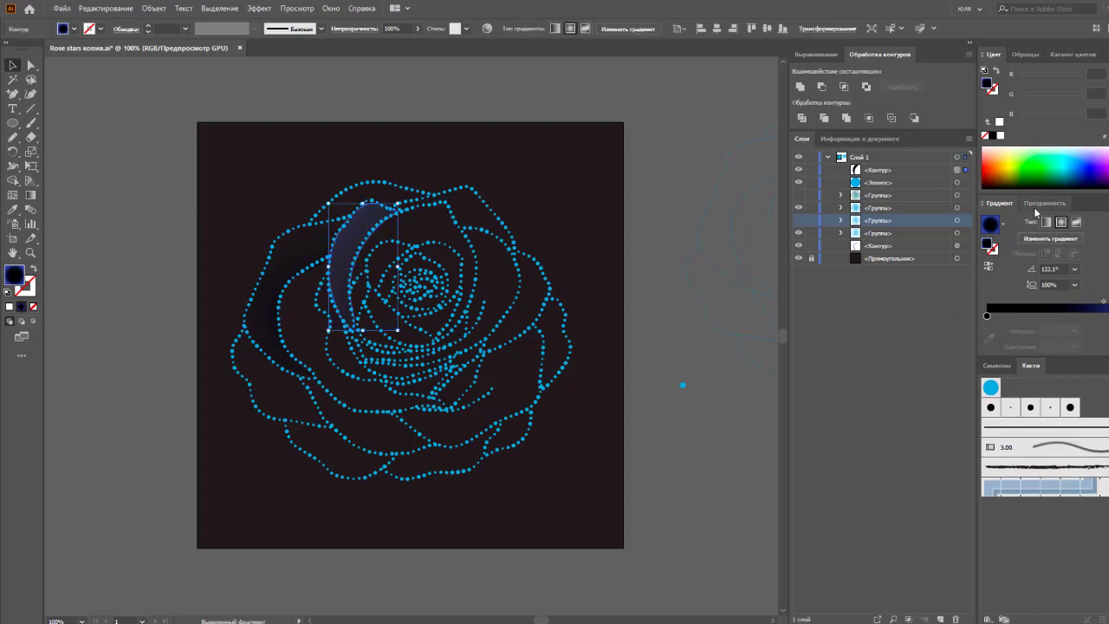
{"action": "left_click", "coordinate": [165, 296]}
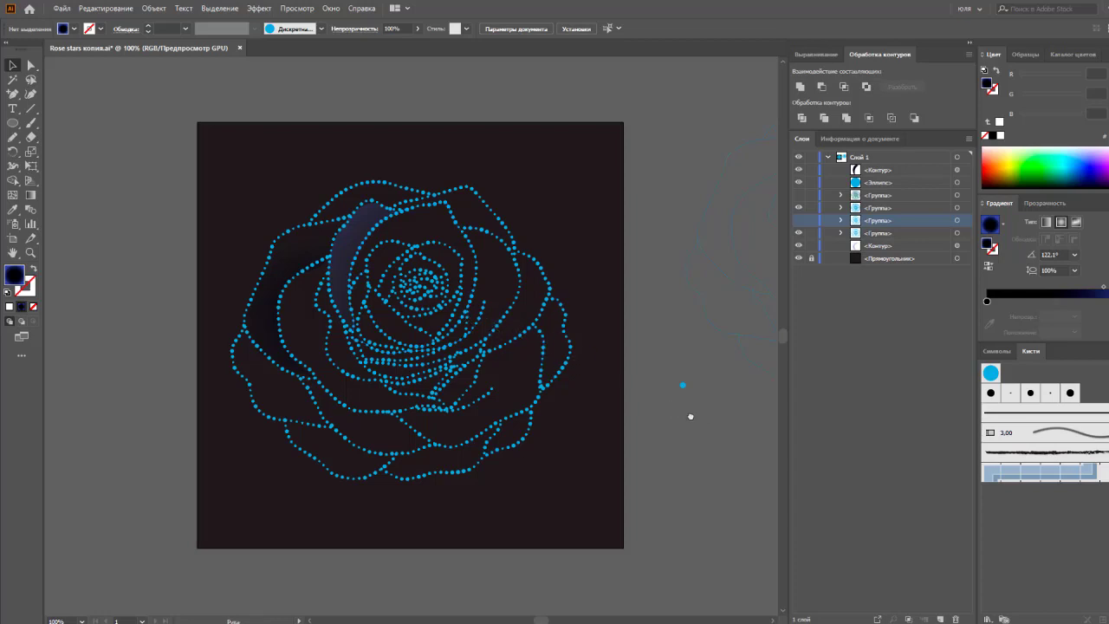
{"action": "mouse_move", "coordinate": [691, 417]}
{"action": "left_mouse_down"}
{"action": "mouse_move", "coordinate": [413, 422]}
{"action": "mouse_move", "coordinate": [386, 468]}
{"action": "mouse_move", "coordinate": [390, 487]}
{"action": "left_mouse_up"}
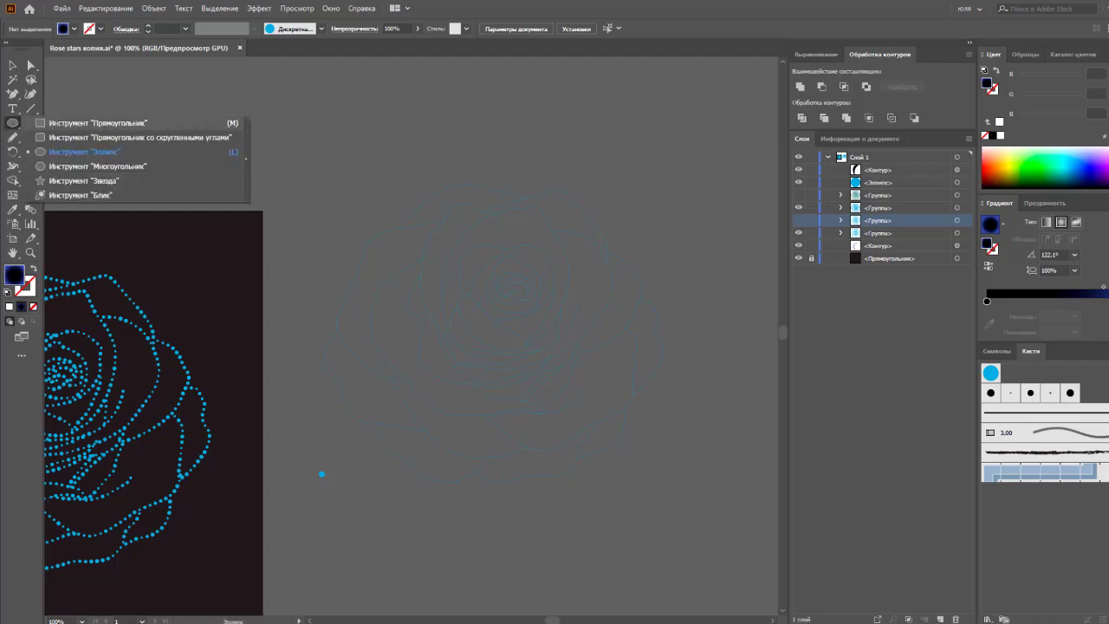
- Draw a dark rectangle and place the spare rose outline in front of it
{"action": "mouse_move", "coordinate": [14, 129]}
{"action": "left_mouse_down"}
{"action": "mouse_move", "coordinate": [69, 116]}
{"action": "mouse_move", "coordinate": [405, 399]}
{"action": "left_mouse_up"}
{"action": "scroll", "coordinate": [116, 109], "scroll_direction": "up", "scroll_amount": 5}
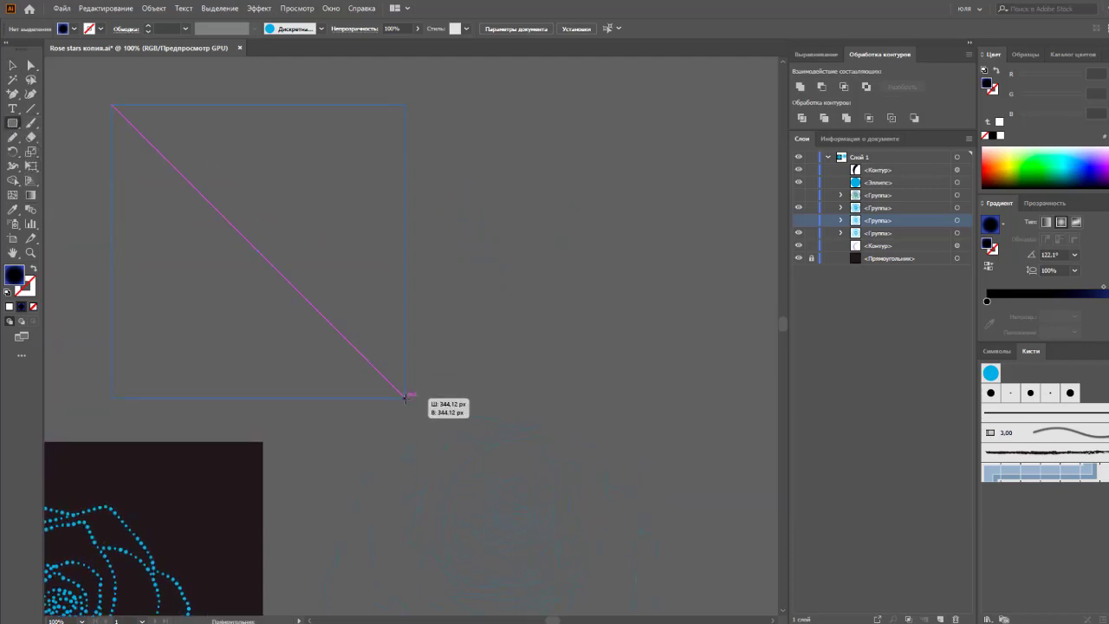
{"action": "left_click", "coordinate": [14, 65]}
{"action": "left_click", "coordinate": [601, 362]}
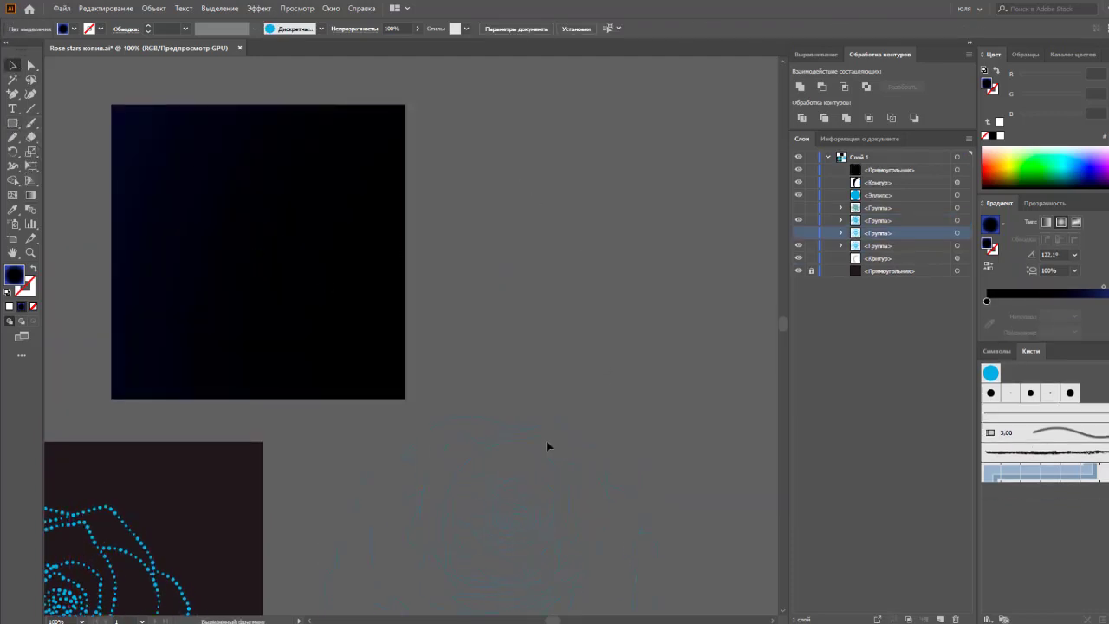
{"action": "mouse_move", "coordinate": [551, 452]}
{"action": "left_mouse_down"}
{"action": "mouse_move", "coordinate": [315, 163]}
{"action": "mouse_move", "coordinate": [324, 154]}
{"action": "left_mouse_up"}
{"action": "left_click_drag", "start_coordinate": [257, 219], "coordinate": [702, 448]}
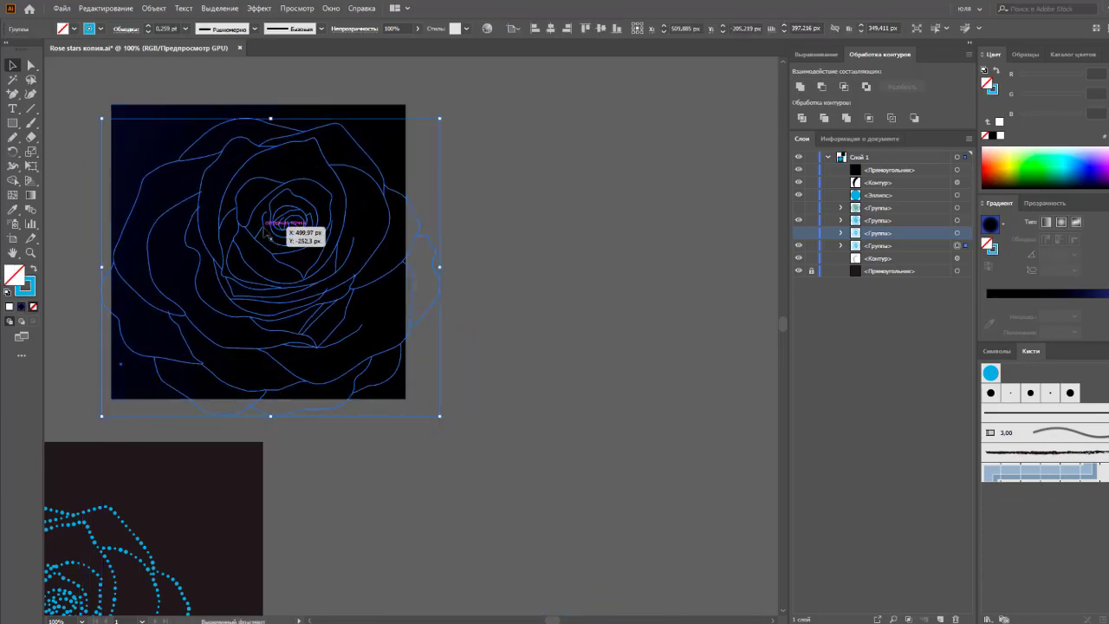
{"action": "key", "text": "ctrl+z"}
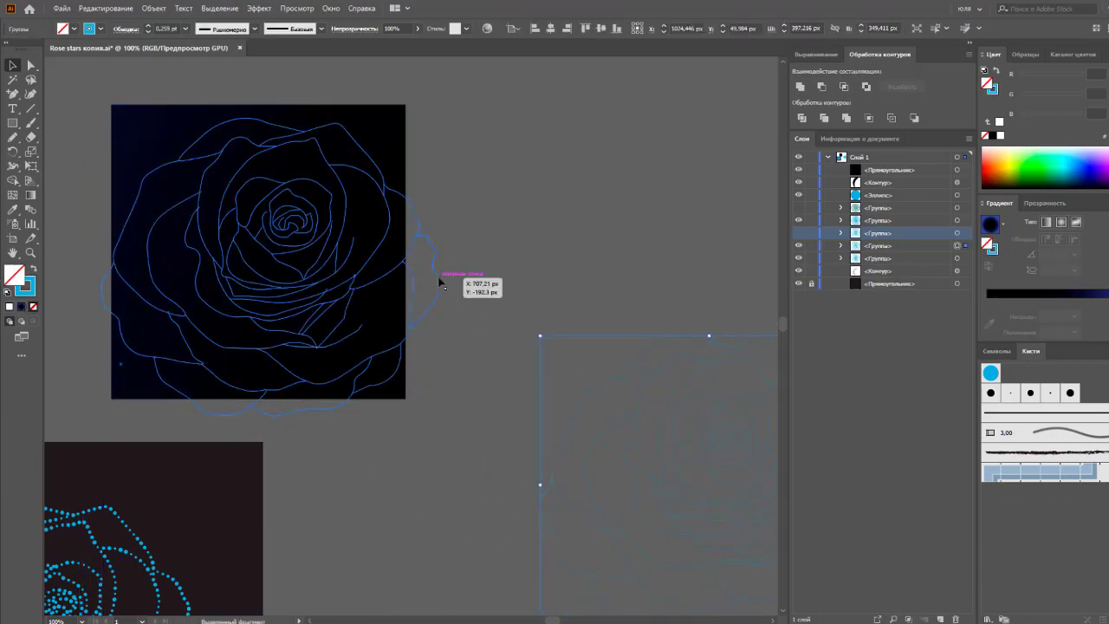
{"action": "key", "text": "ctrl+shift+bracketright"}
{"action": "left_click", "coordinate": [429, 157]}
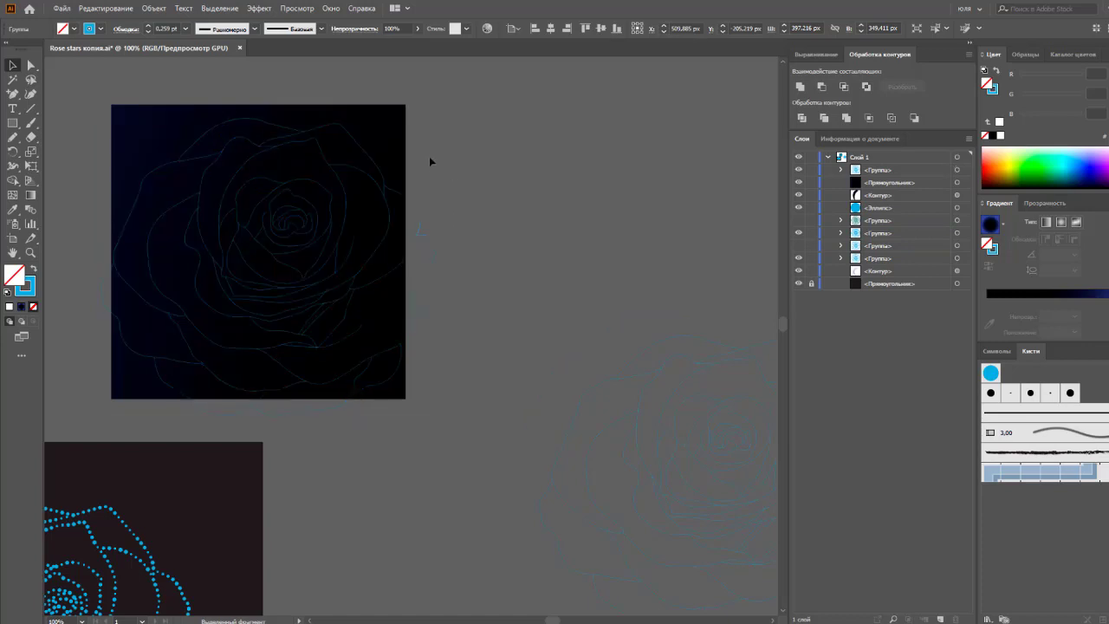
- Enlarge the dark rectangle, select it with the rose, and apply Pathfinder Divide
{"action": "left_click", "coordinate": [403, 156]}
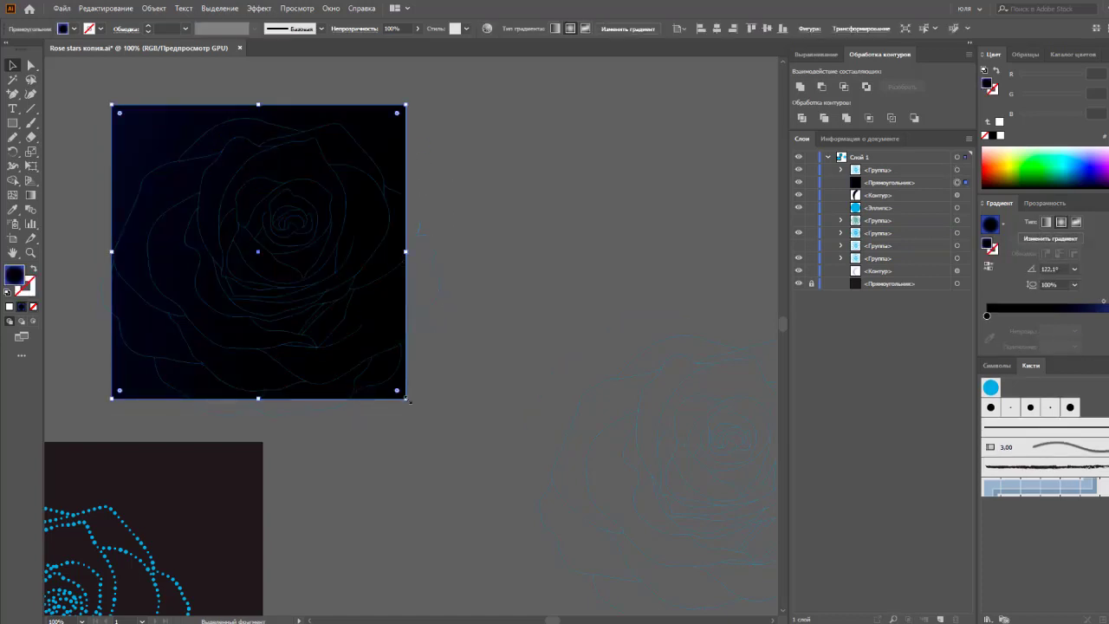
{"action": "left_click_drag", "start_coordinate": [408, 401], "coordinate": [466, 428]}
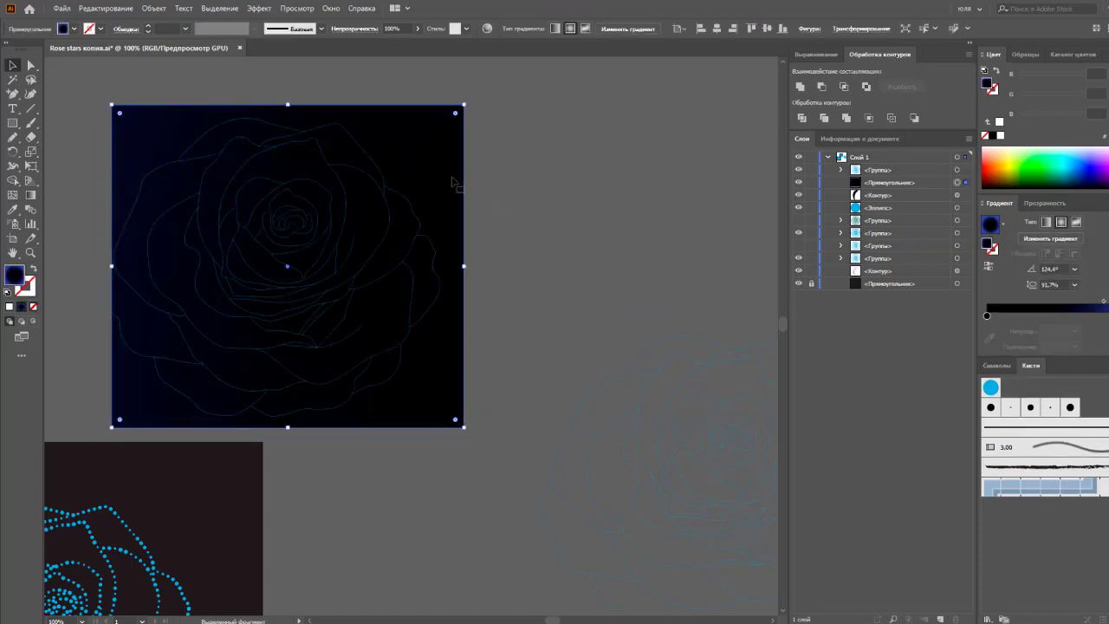
{"action": "left_click_drag", "start_coordinate": [452, 181], "coordinate": [437, 181]}
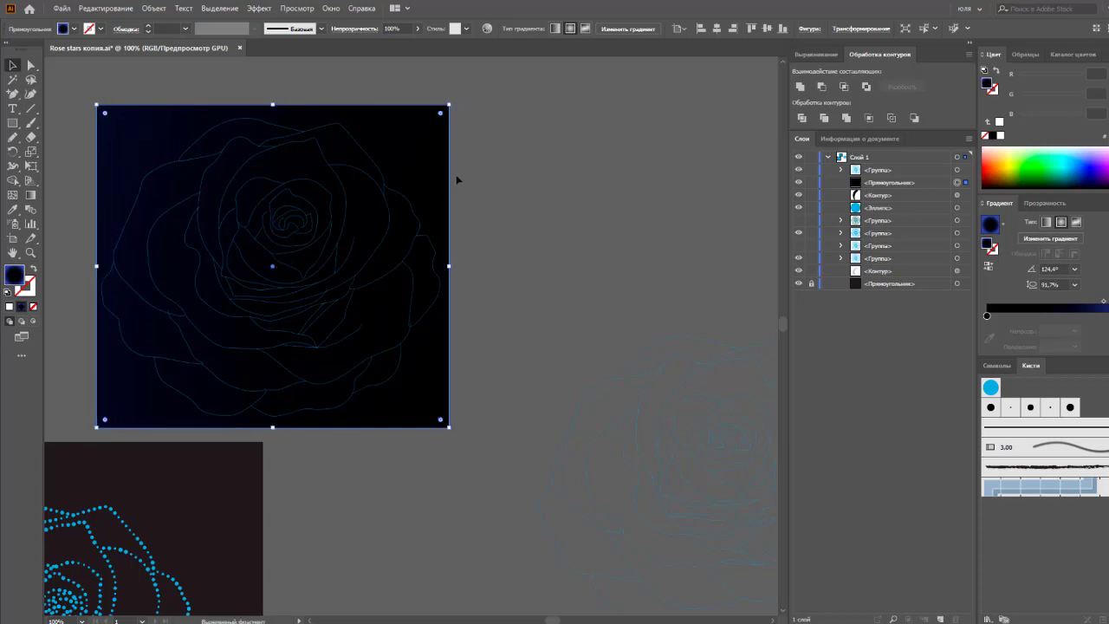
{"action": "left_click_drag", "start_coordinate": [497, 136], "coordinate": [160, 355]}
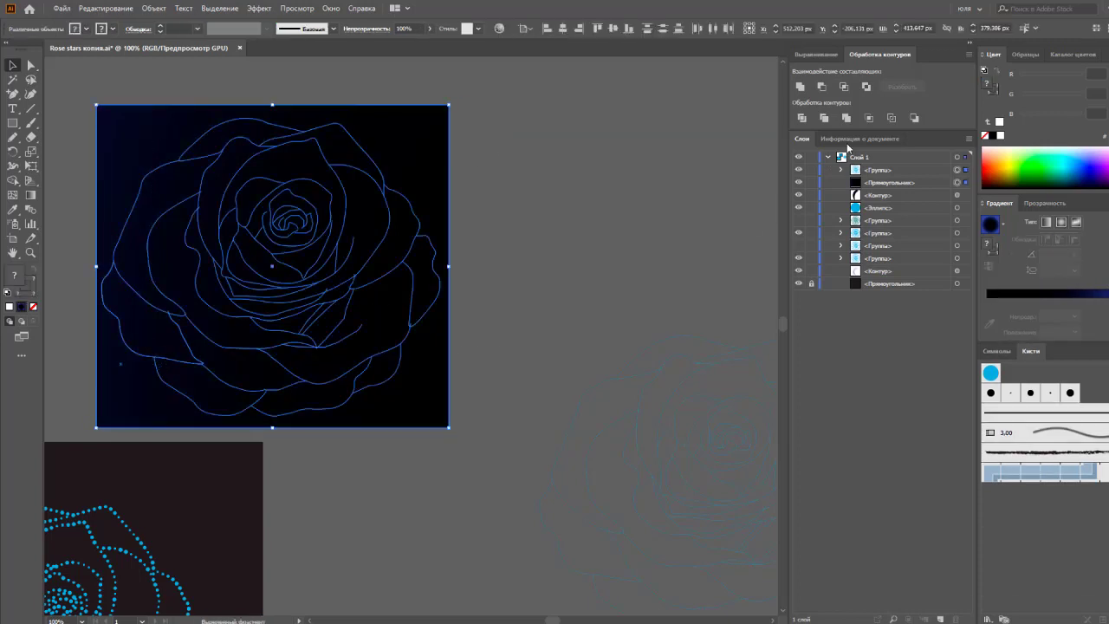
{"action": "left_click", "coordinate": [802, 117]}
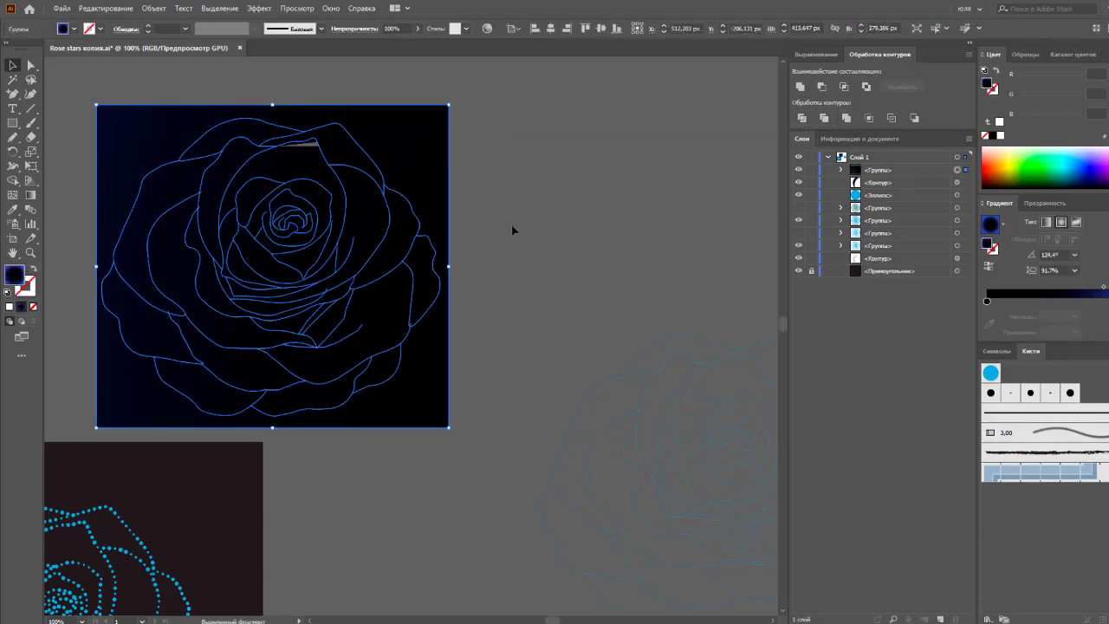
- Ungroup the divided pieces and move the outlined rose compound path to the upper right
{"action": "right_click", "coordinate": [463, 184]}
{"action": "left_click", "coordinate": [520, 267]}
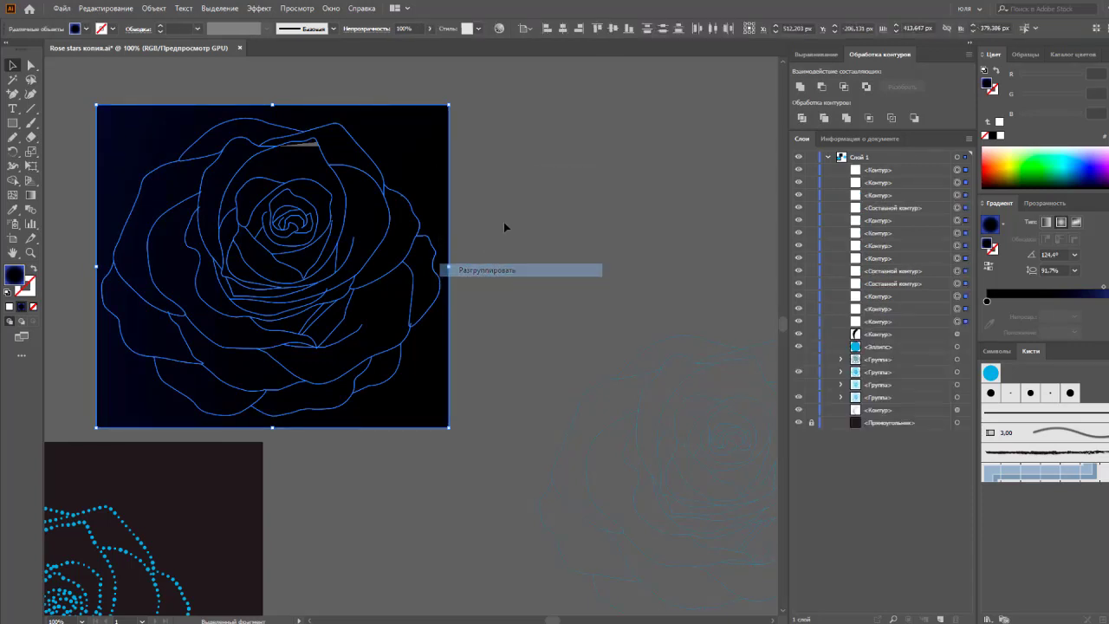
{"action": "left_click", "coordinate": [505, 226]}
{"action": "left_click", "coordinate": [431, 201]}
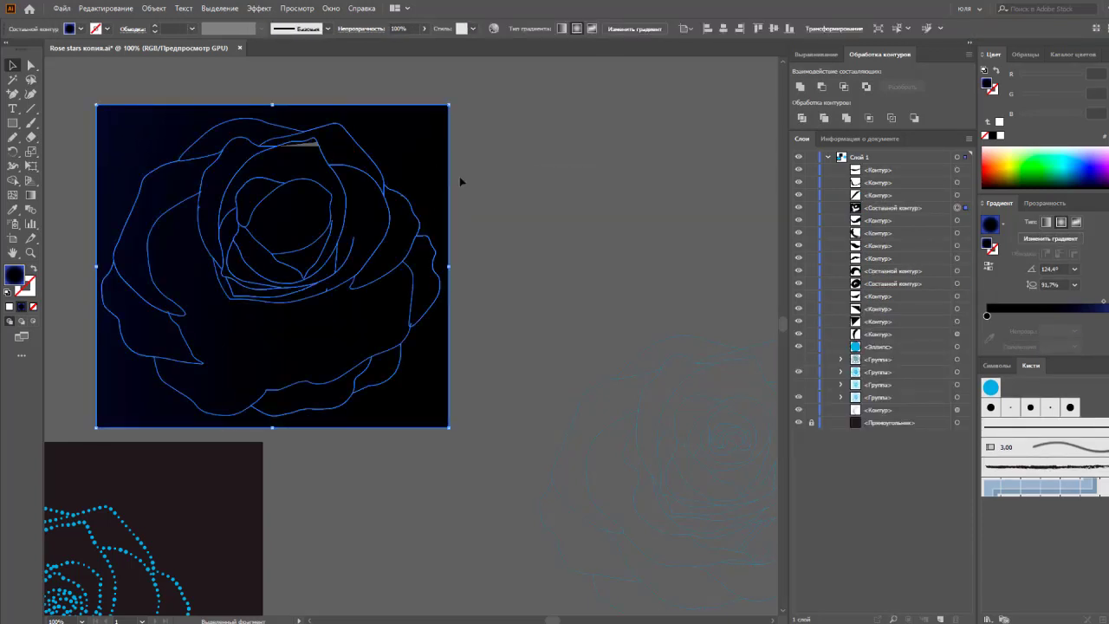
{"action": "left_click_drag", "start_coordinate": [462, 181], "coordinate": [729, 97]}
{"action": "key", "text": "ctrl+z"}
{"action": "left_click_drag", "start_coordinate": [111, 149], "coordinate": [529, 105]}
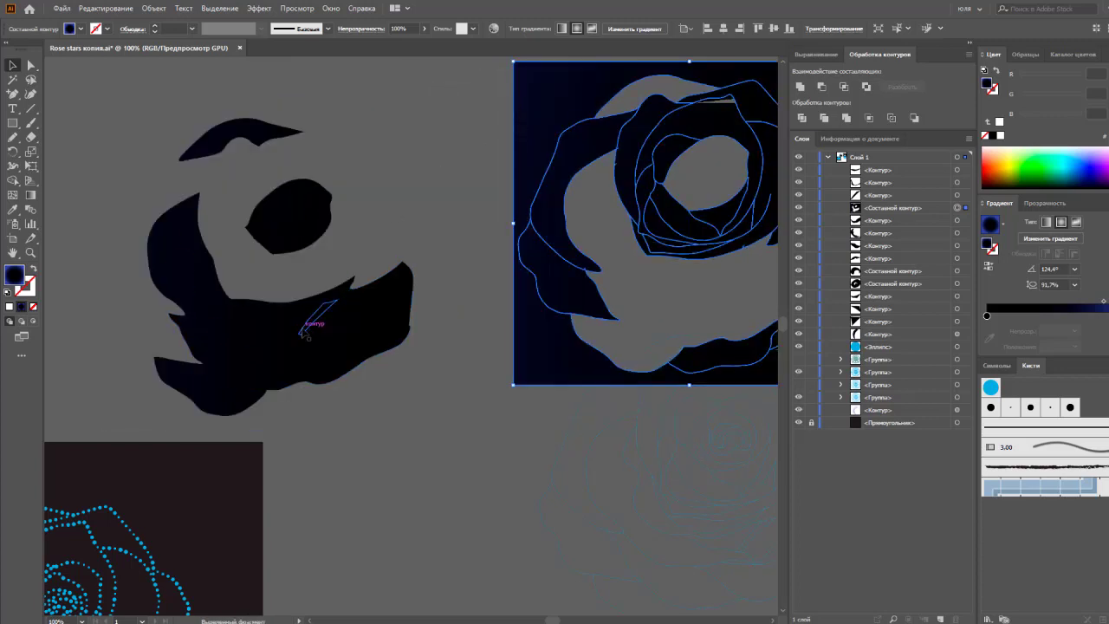
- Inspect the loose black petal pieces and reposition the rose square and grey wedge in view
{"action": "left_click", "coordinate": [317, 327]}
{"action": "left_click", "coordinate": [180, 288]}
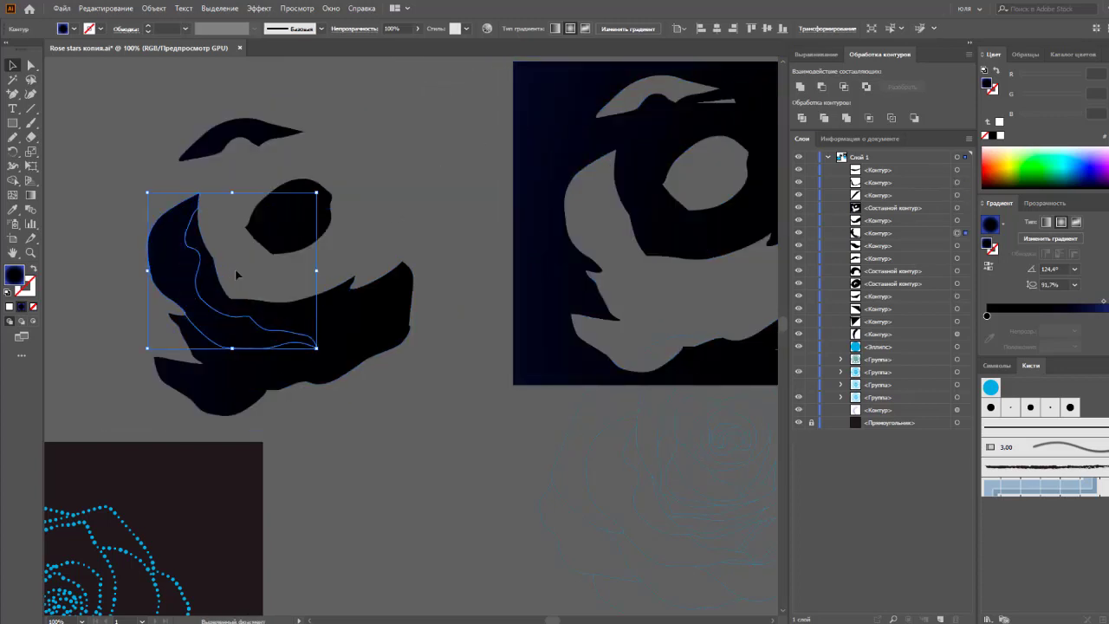
{"action": "left_click", "coordinate": [286, 216]}
{"action": "left_click", "coordinate": [260, 137]}
{"action": "left_click", "coordinate": [404, 208]}
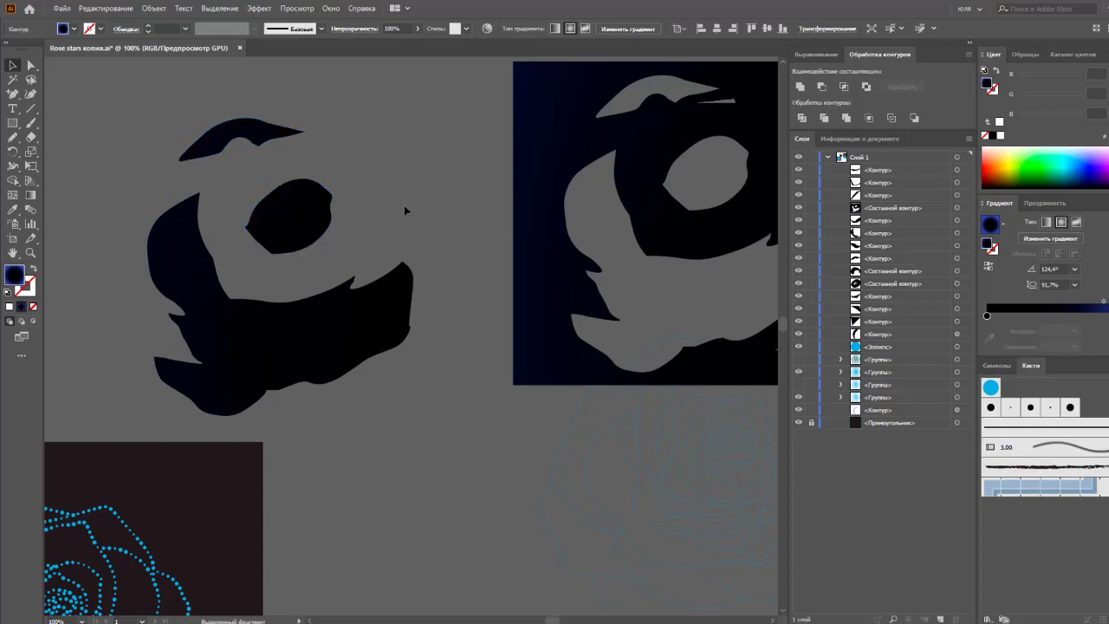
{"action": "left_click_drag", "start_coordinate": [403, 208], "coordinate": [124, 168]}
{"action": "left_click_drag", "start_coordinate": [450, 199], "coordinate": [351, 119]}
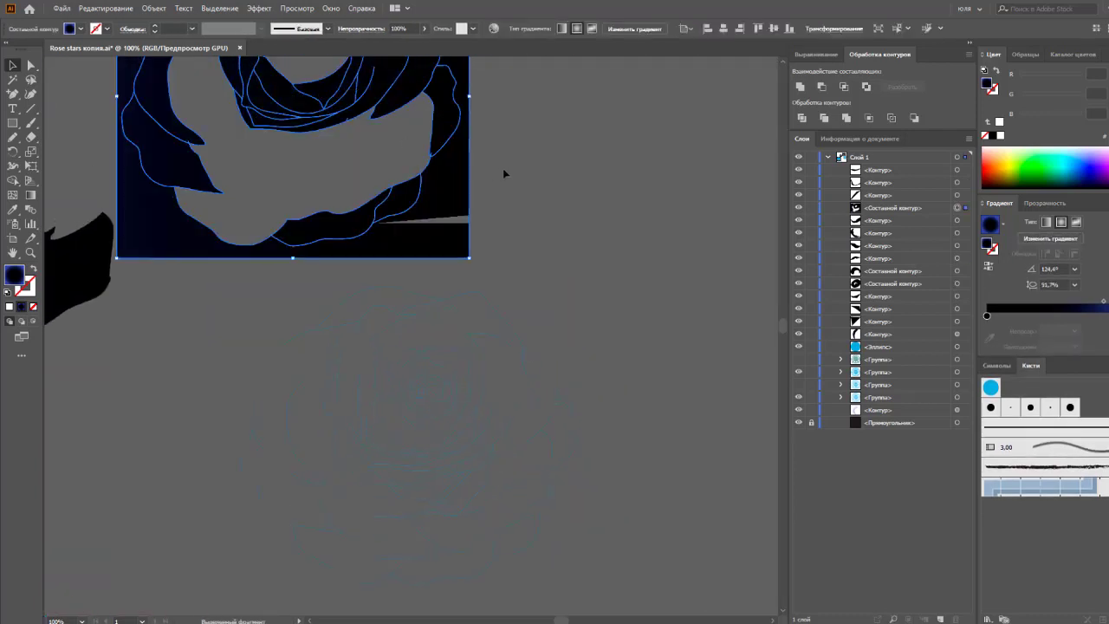
{"action": "left_click_drag", "start_coordinate": [505, 171], "coordinate": [558, 272]}
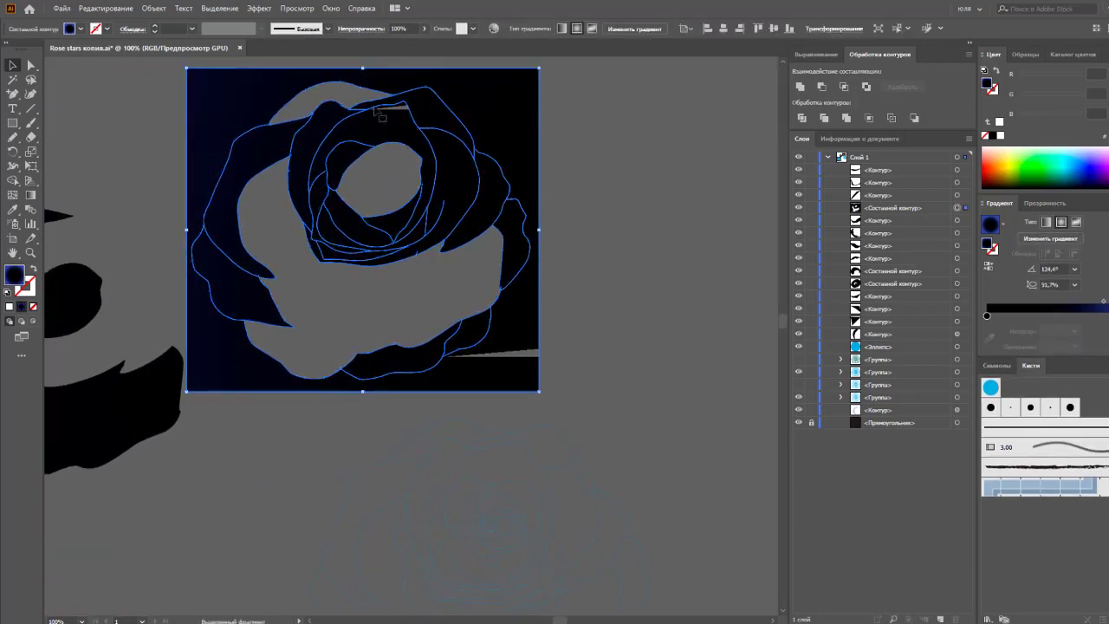
{"action": "left_click_drag", "start_coordinate": [374, 109], "coordinate": [381, 105]}
{"action": "mouse_move", "coordinate": [270, 420]}
{"action": "left_mouse_down"}
{"action": "mouse_move", "coordinate": [448, 300]}
{"action": "mouse_move", "coordinate": [539, 190]}
{"action": "mouse_move", "coordinate": [619, 137]}
{"action": "mouse_move", "coordinate": [597, 208]}
{"action": "mouse_move", "coordinate": [572, 183]}
{"action": "mouse_move", "coordinate": [586, 163]}
{"action": "left_mouse_up"}
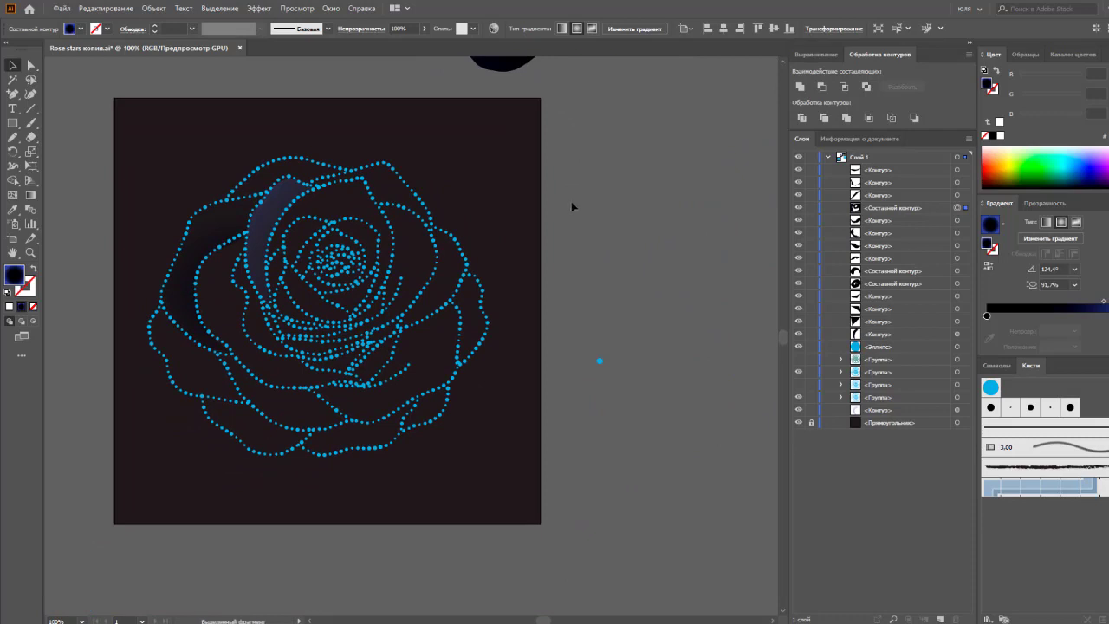
- Delete both dark shadow shapes and the stray blue dot, then select the rose outline group
{"action": "left_click", "coordinate": [274, 234]}
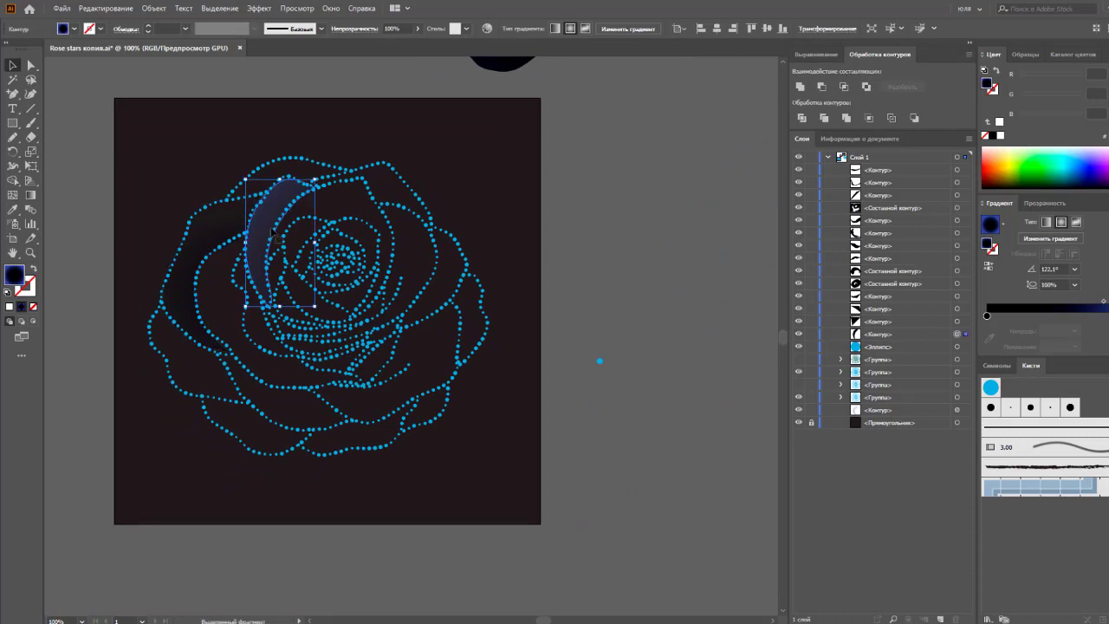
{"action": "key", "text": "Delete"}
{"action": "left_click", "coordinate": [195, 258]}
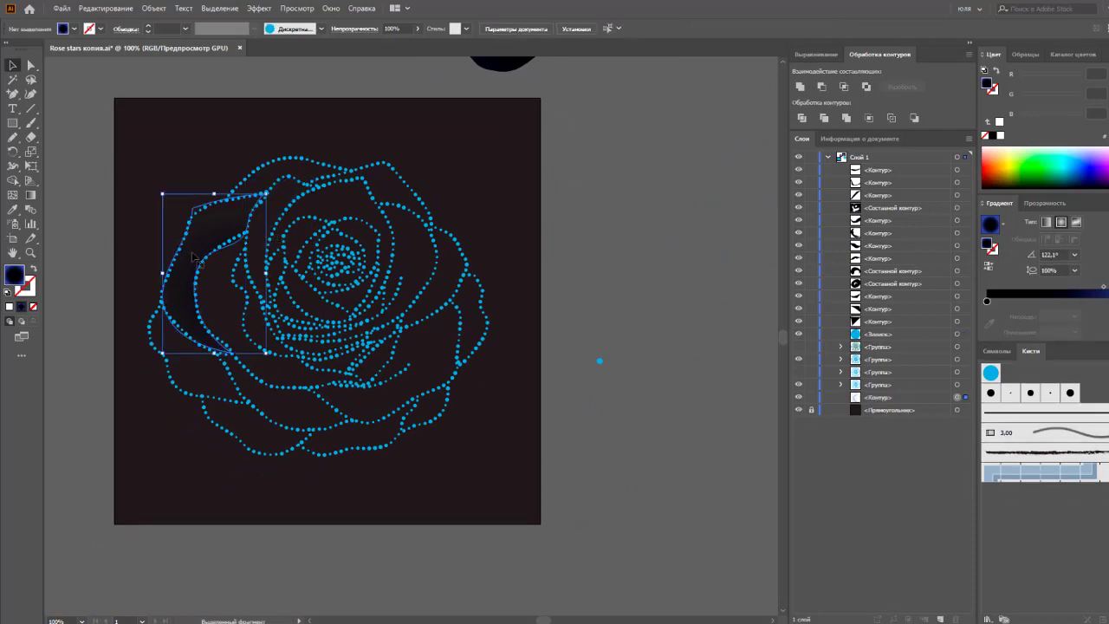
{"action": "key", "text": "Delete"}
{"action": "left_click_drag", "start_coordinate": [641, 407], "coordinate": [592, 354]}
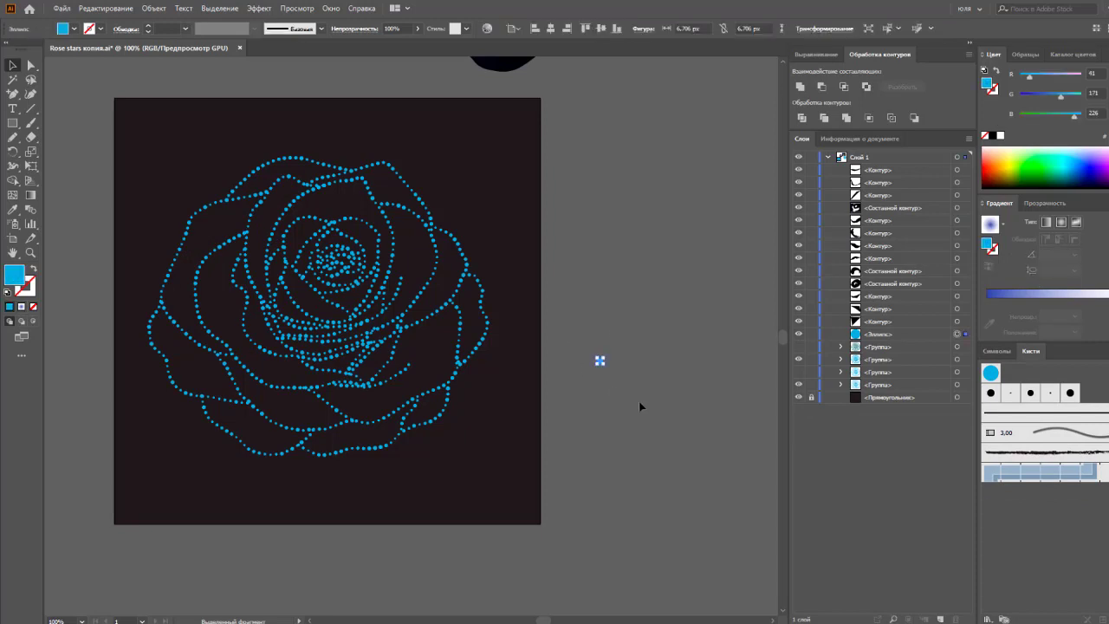
{"action": "key", "text": "Delete"}
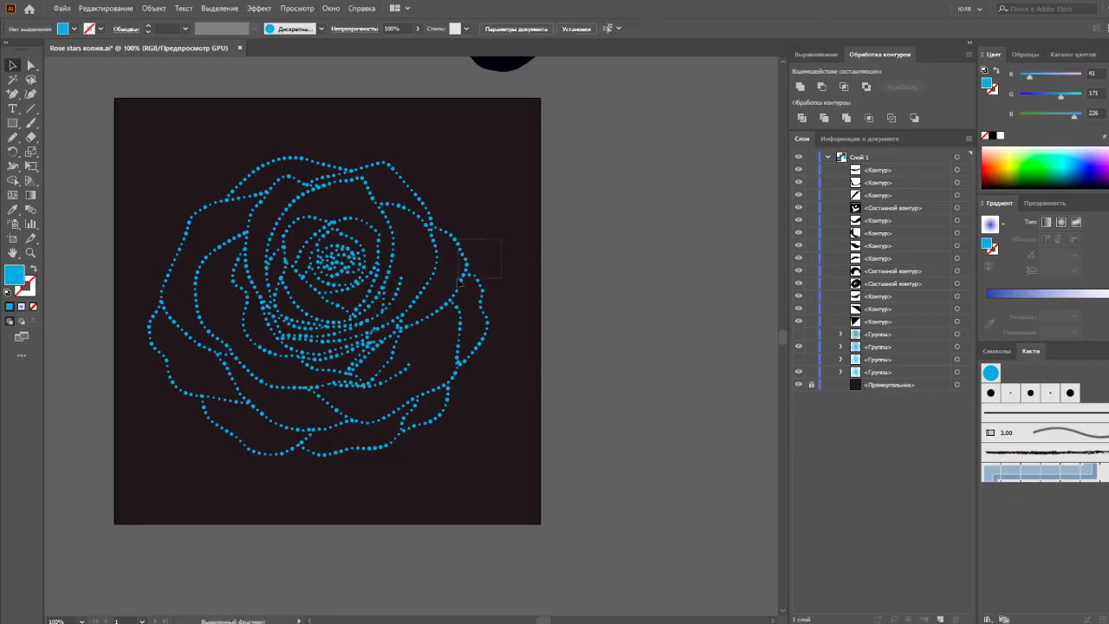
{"action": "left_click_drag", "start_coordinate": [459, 281], "coordinate": [439, 292]}
- Give the rose a Basic solid stroke, reselect the rose group, and choose the Ellipse tool
{"action": "left_click", "coordinate": [1020, 415]}
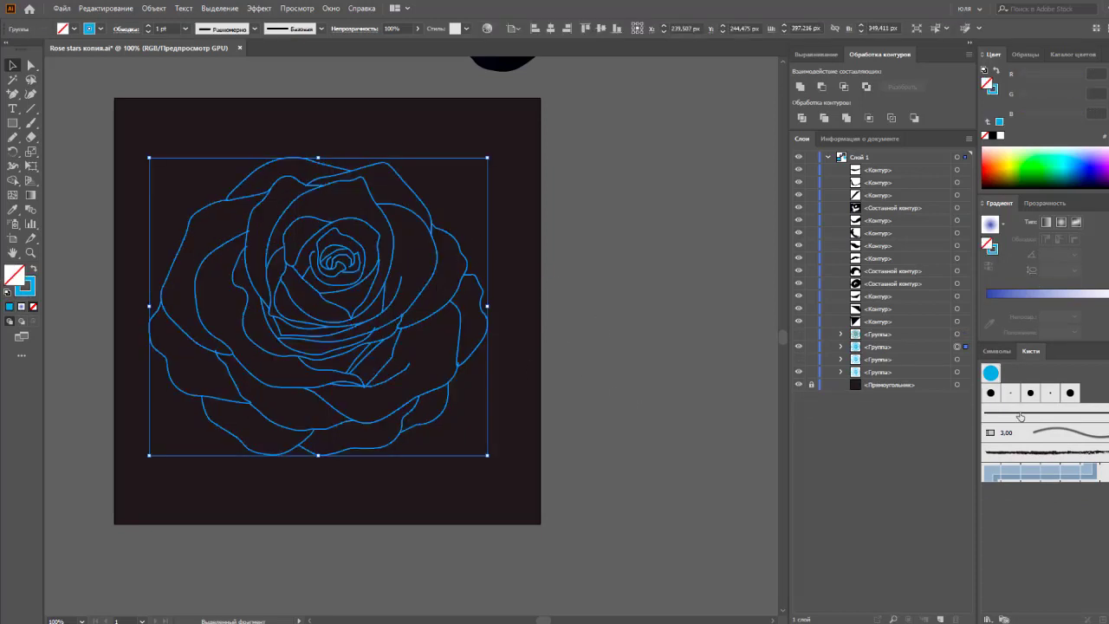
{"action": "left_click", "coordinate": [628, 344]}
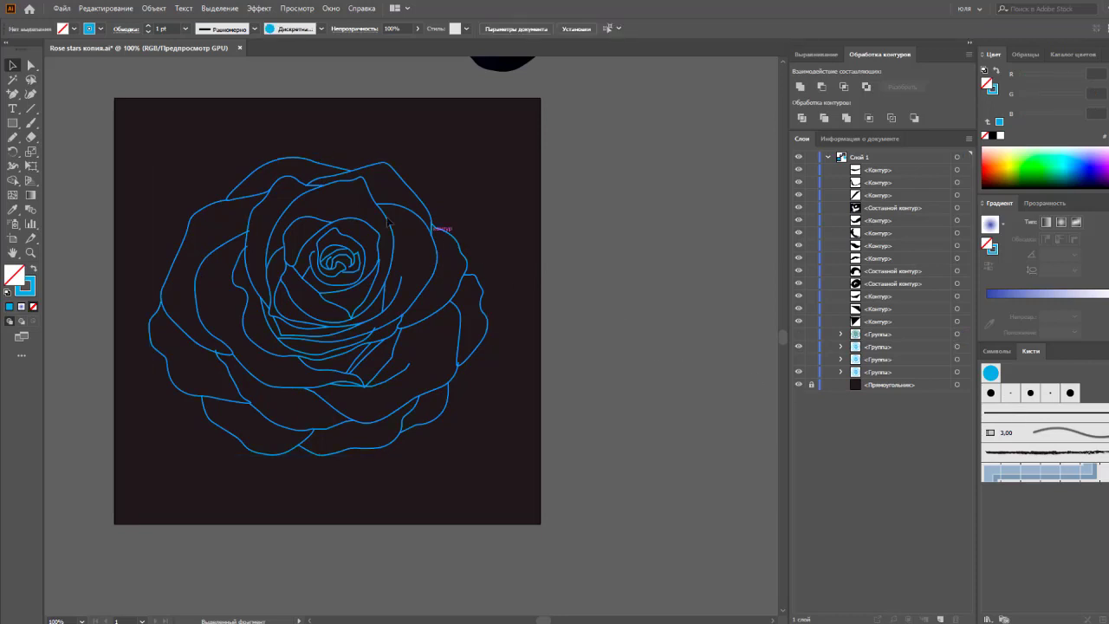
{"action": "left_click", "coordinate": [433, 255]}
{"action": "left_click_drag", "start_coordinate": [13, 122], "coordinate": [69, 150]}
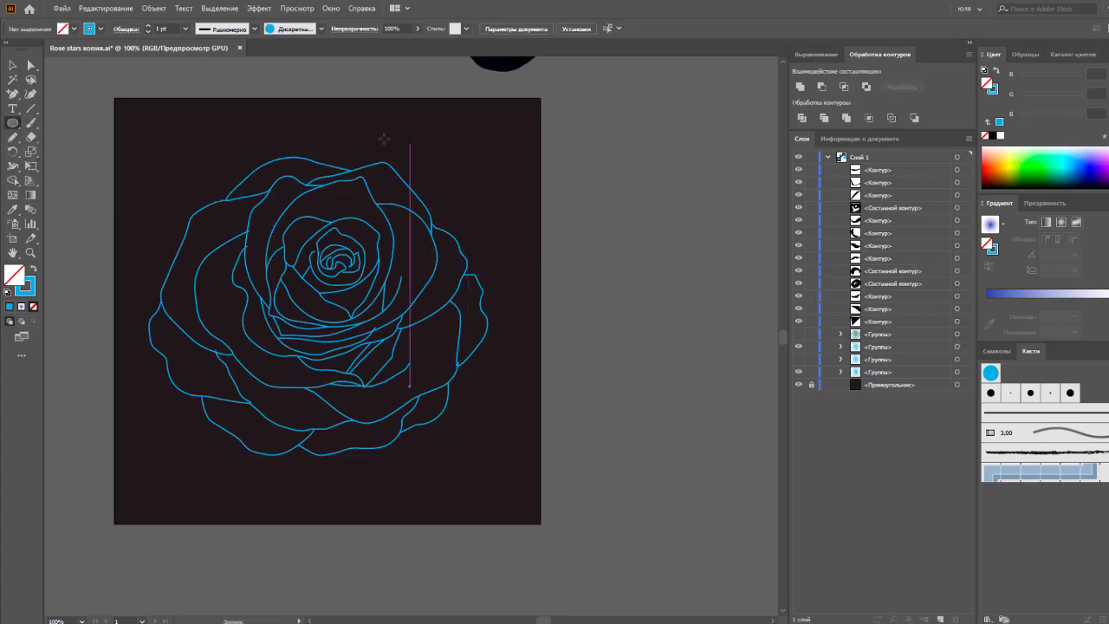
- Draw a circle with no stroke and a Black-White radial gradient fill
{"action": "left_click_drag", "start_coordinate": [475, 130], "coordinate": [544, 199]}
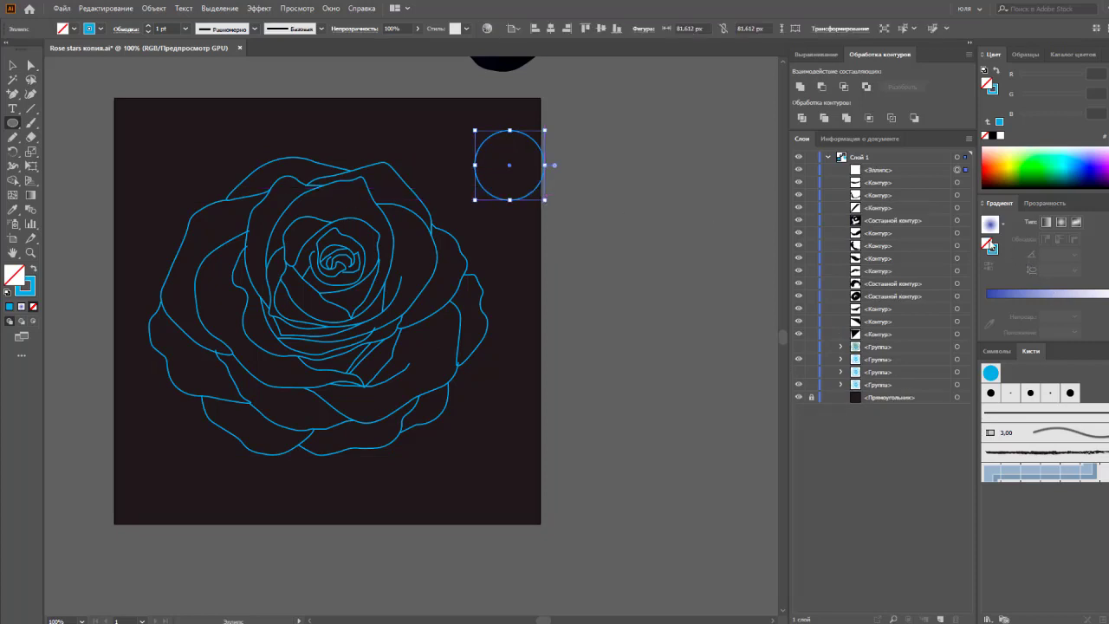
{"action": "left_click", "coordinate": [994, 90]}
{"action": "left_click", "coordinate": [985, 136]}
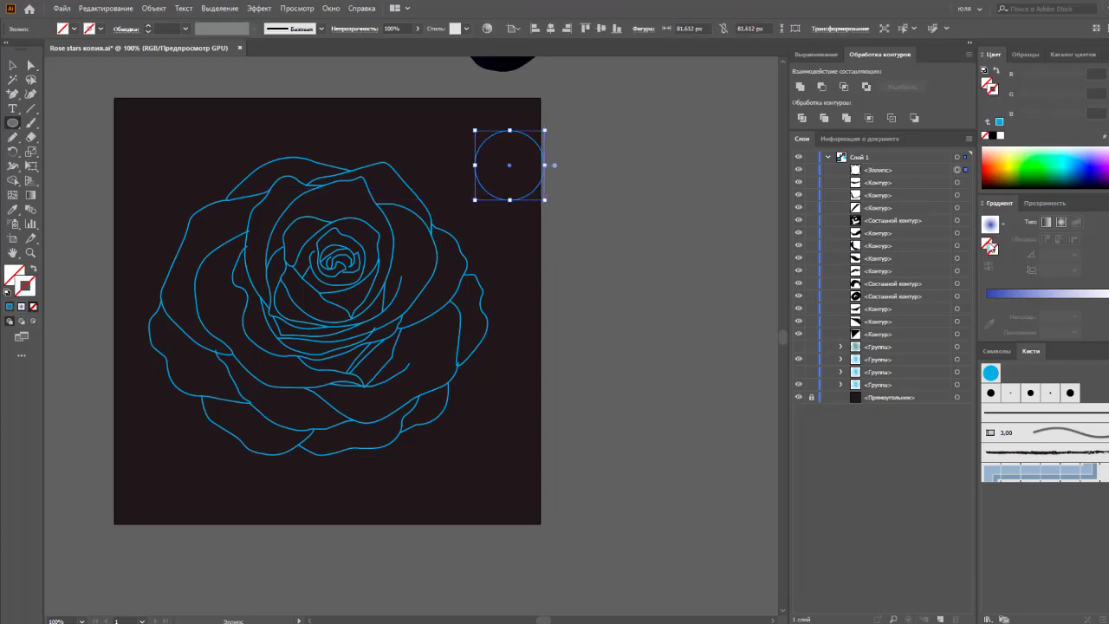
{"action": "left_click", "coordinate": [1004, 224]}
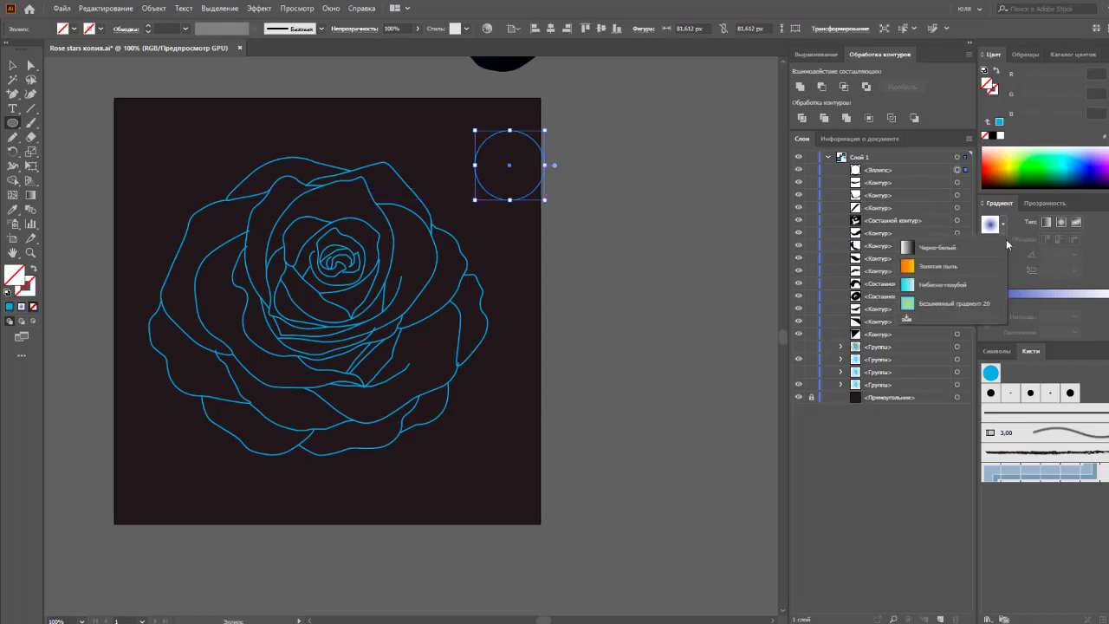
{"action": "left_click", "coordinate": [979, 249]}
{"action": "left_click", "coordinate": [1061, 223]}
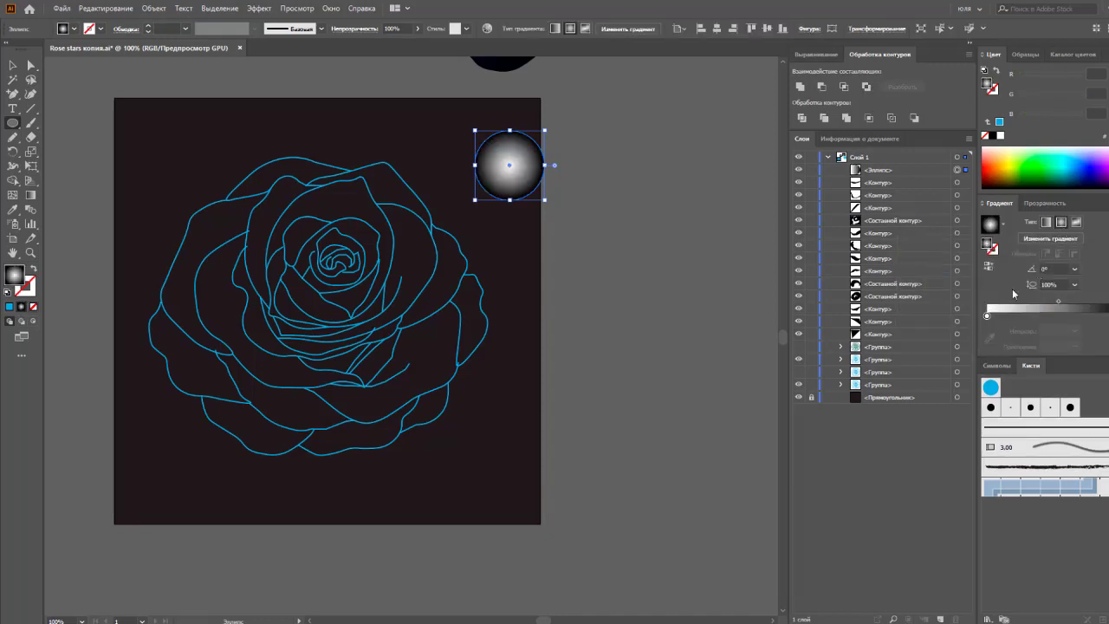
{"action": "left_click_drag", "start_coordinate": [1058, 301], "coordinate": [1031, 300]}
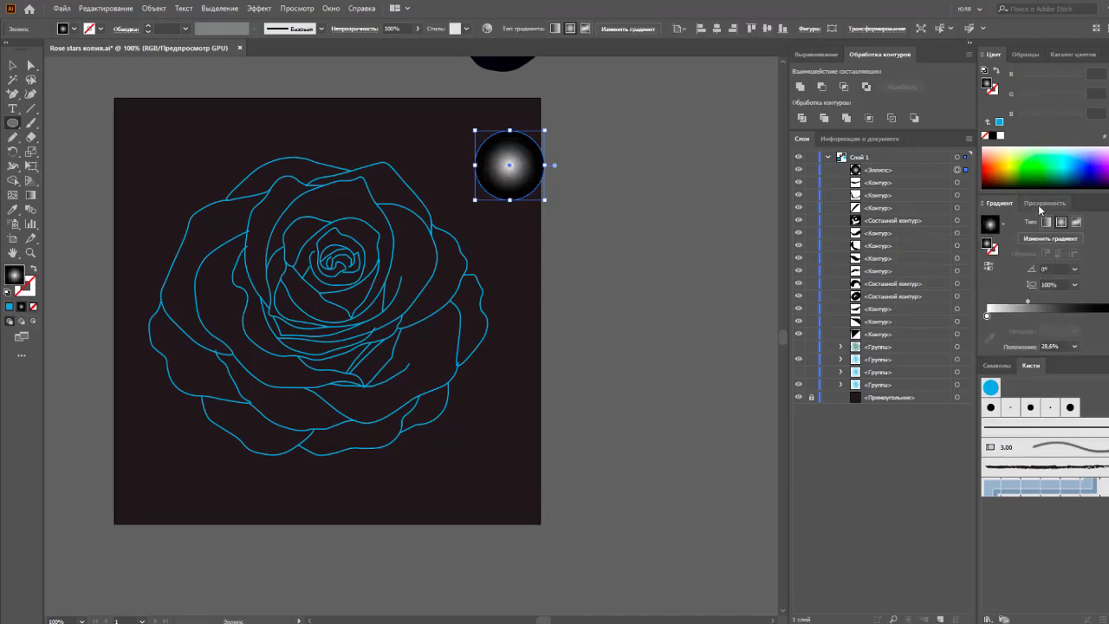
- Set the circle's blend mode to Color Dodge and move its glow onto the rose's centre
{"action": "left_click", "coordinate": [1039, 203]}
{"action": "left_click", "coordinate": [1018, 222]}
{"action": "left_click", "coordinate": [1010, 305]}
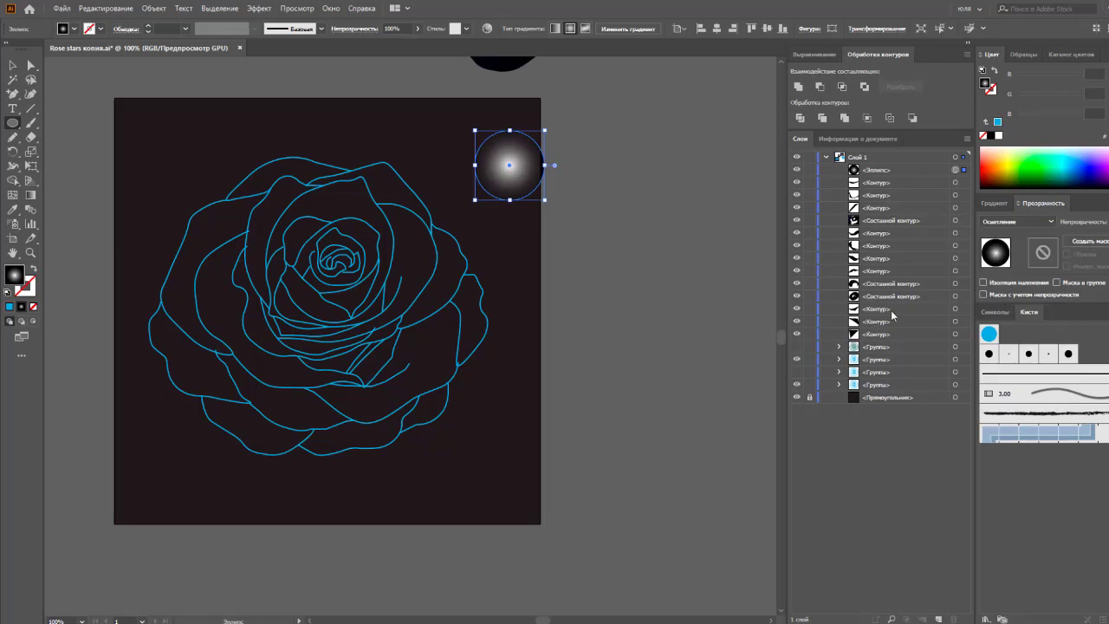
{"action": "left_click", "coordinate": [1019, 222]}
{"action": "left_click", "coordinate": [1018, 318]}
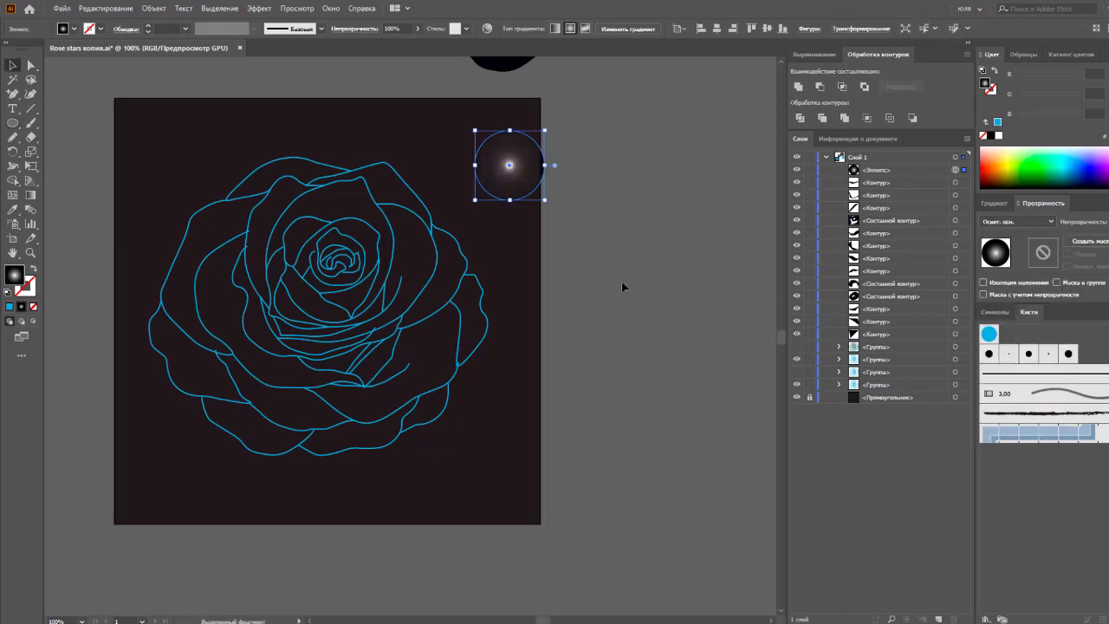
{"action": "key", "text": "v"}
{"action": "left_click", "coordinate": [641, 276]}
{"action": "left_click_drag", "start_coordinate": [546, 172], "coordinate": [389, 322]}
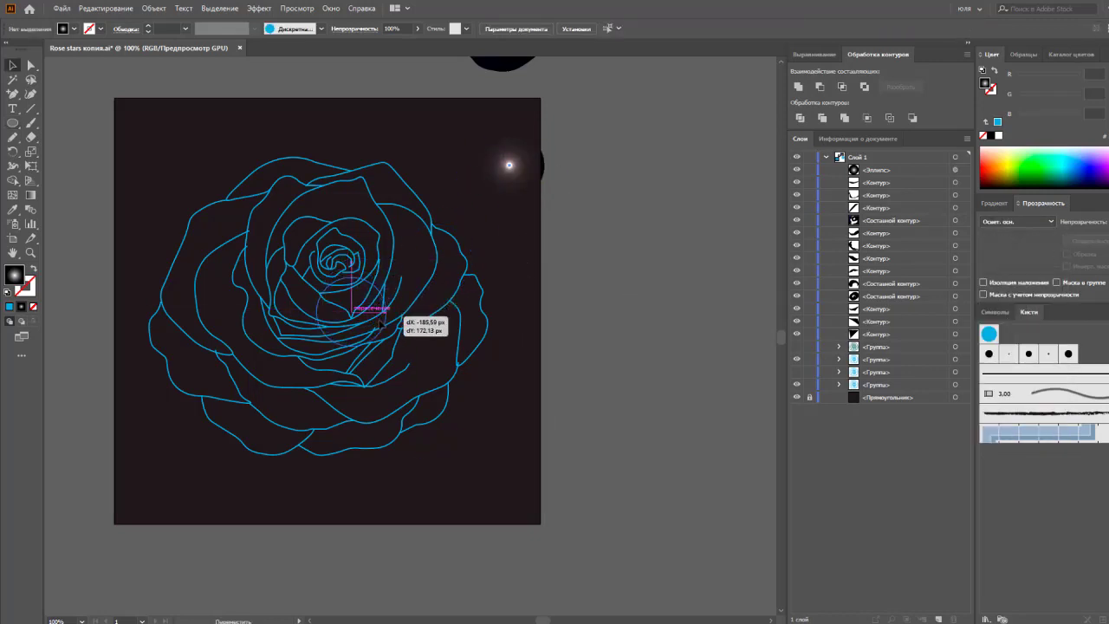
- Nudge the glow left, remove an extra gradient stop, set midpoint 41.36%, and copy it lower left
{"action": "left_click", "coordinate": [605, 329]}
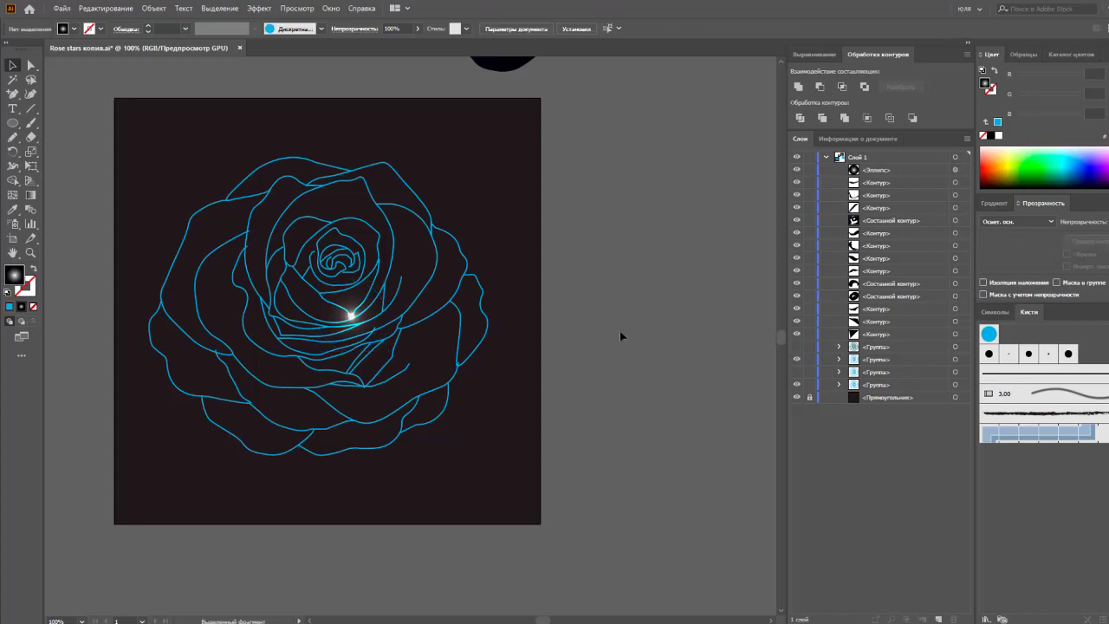
{"action": "mouse_move", "coordinate": [390, 322]}
{"action": "left_mouse_down"}
{"action": "mouse_move", "coordinate": [307, 308]}
{"action": "mouse_move", "coordinate": [277, 255]}
{"action": "mouse_move", "coordinate": [282, 243]}
{"action": "mouse_move", "coordinate": [346, 273]}
{"action": "left_mouse_up"}
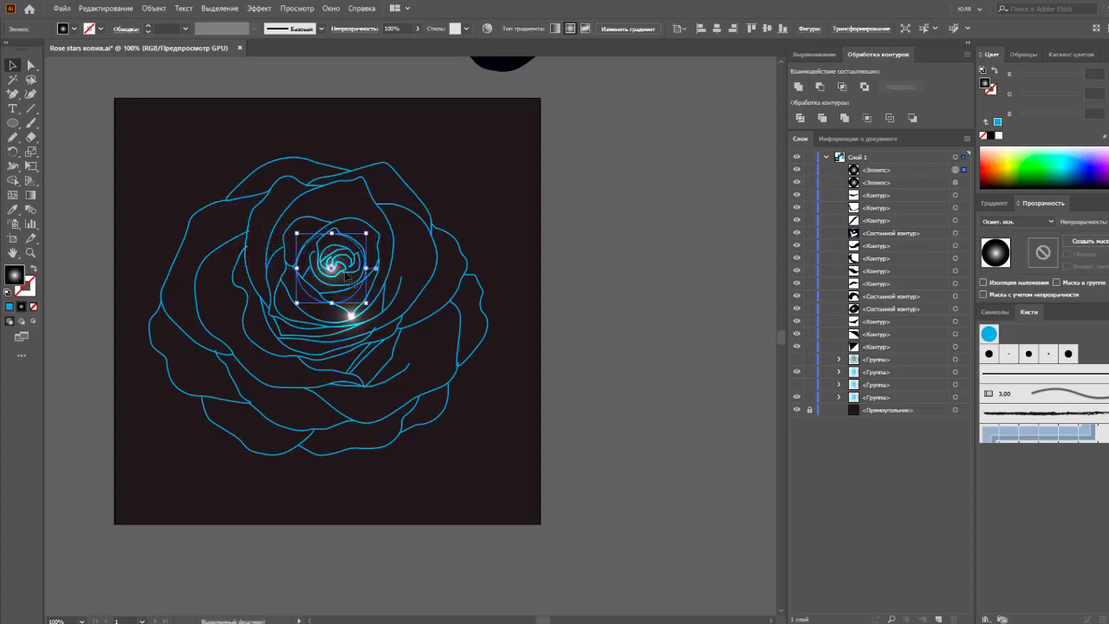
{"action": "left_click", "coordinate": [994, 203]}
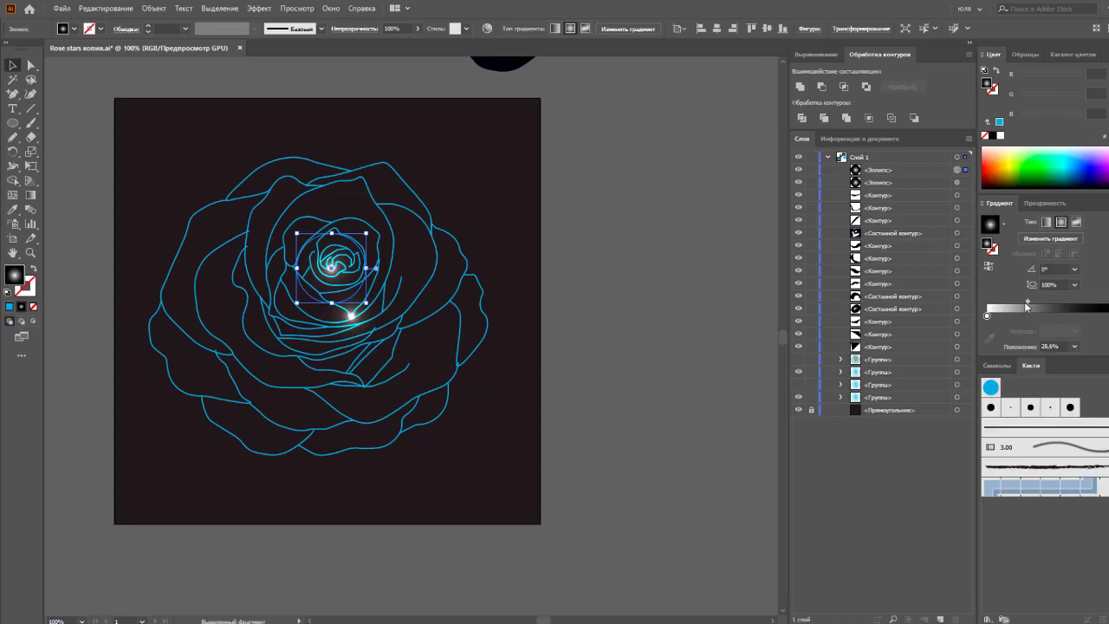
{"action": "mouse_move", "coordinate": [1025, 317]}
{"action": "left_mouse_down"}
{"action": "mouse_move", "coordinate": [987, 317]}
{"action": "mouse_move", "coordinate": [1047, 300]}
{"action": "left_mouse_up"}
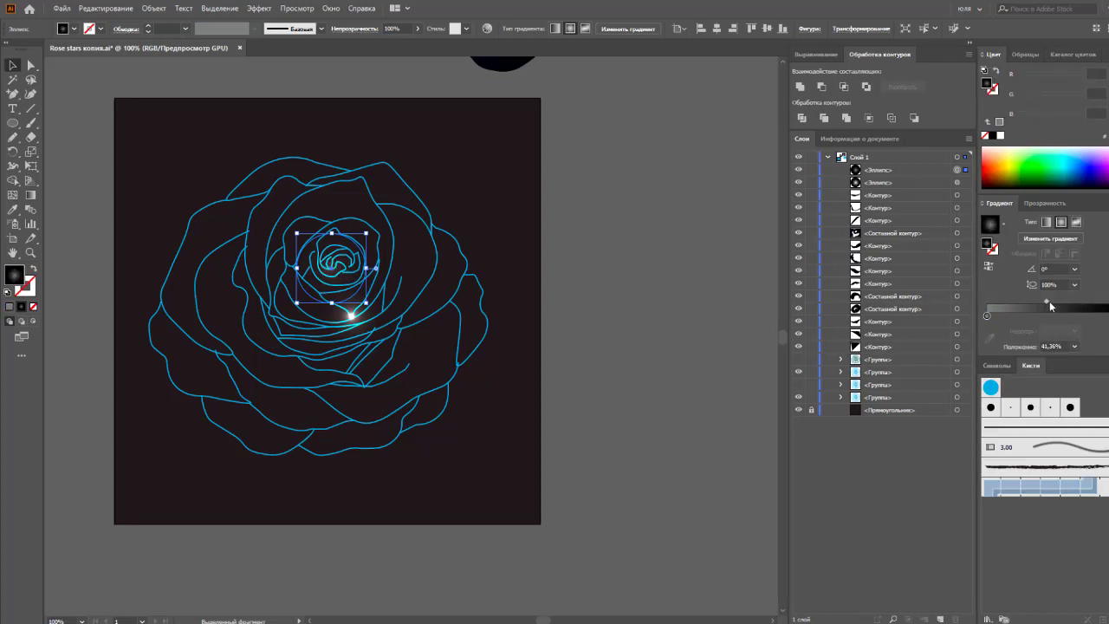
{"action": "left_click", "coordinate": [689, 294]}
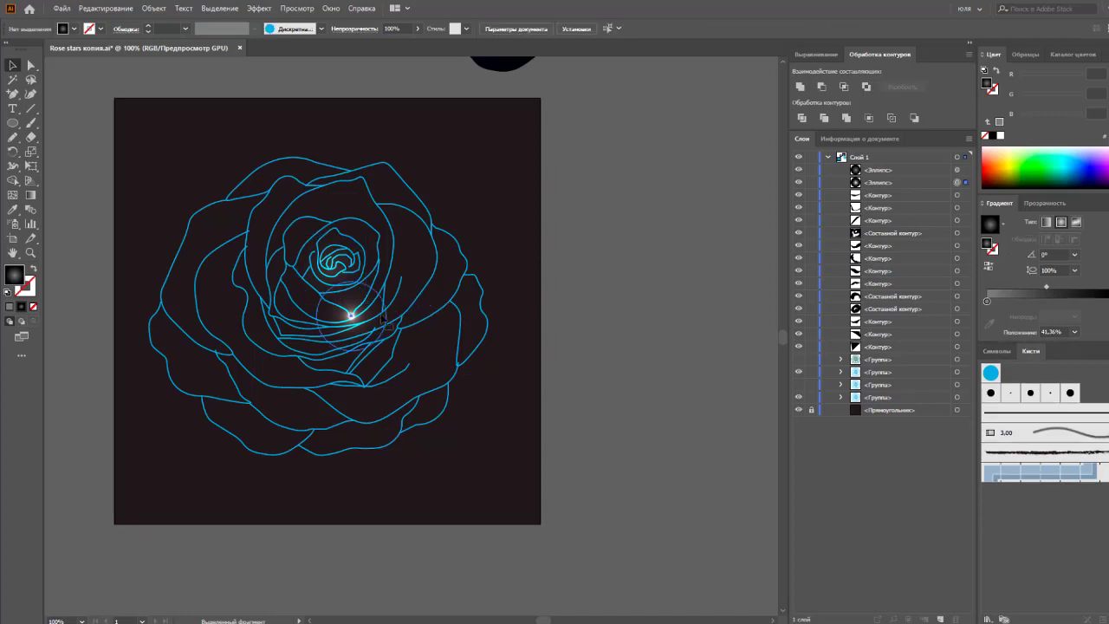
{"action": "left_click", "coordinate": [384, 321]}
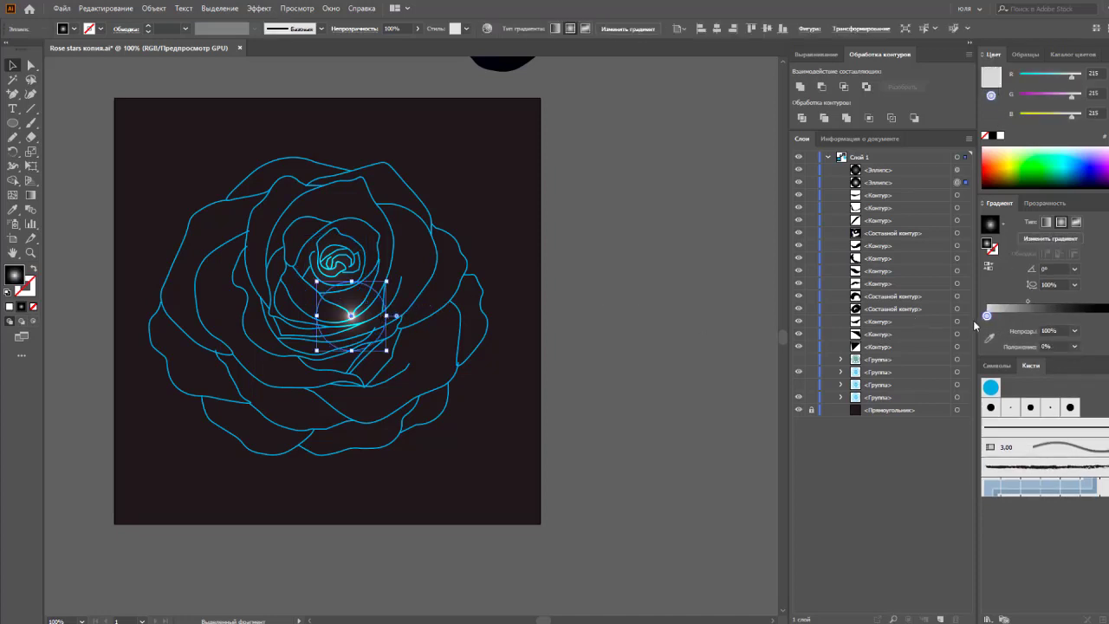
{"action": "left_click", "coordinate": [657, 352]}
{"action": "left_click_drag", "start_coordinate": [371, 320], "coordinate": [269, 406]}
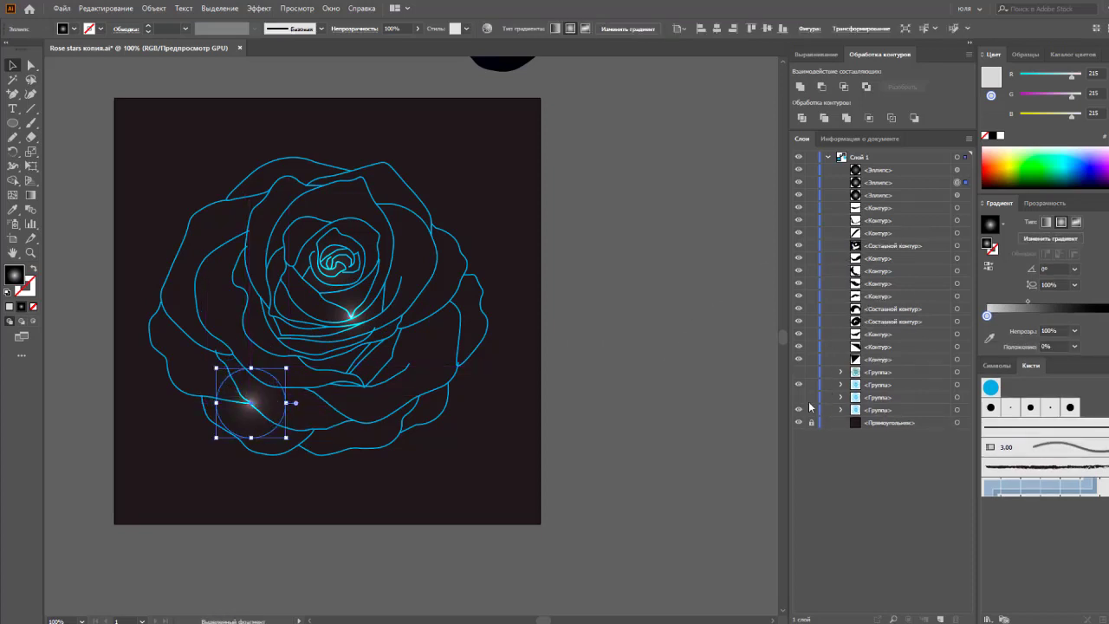
- Hide the star-dot group along the rose outlines in the Layers panel
{"action": "left_click_drag", "start_coordinate": [798, 399], "coordinate": [799, 381]}
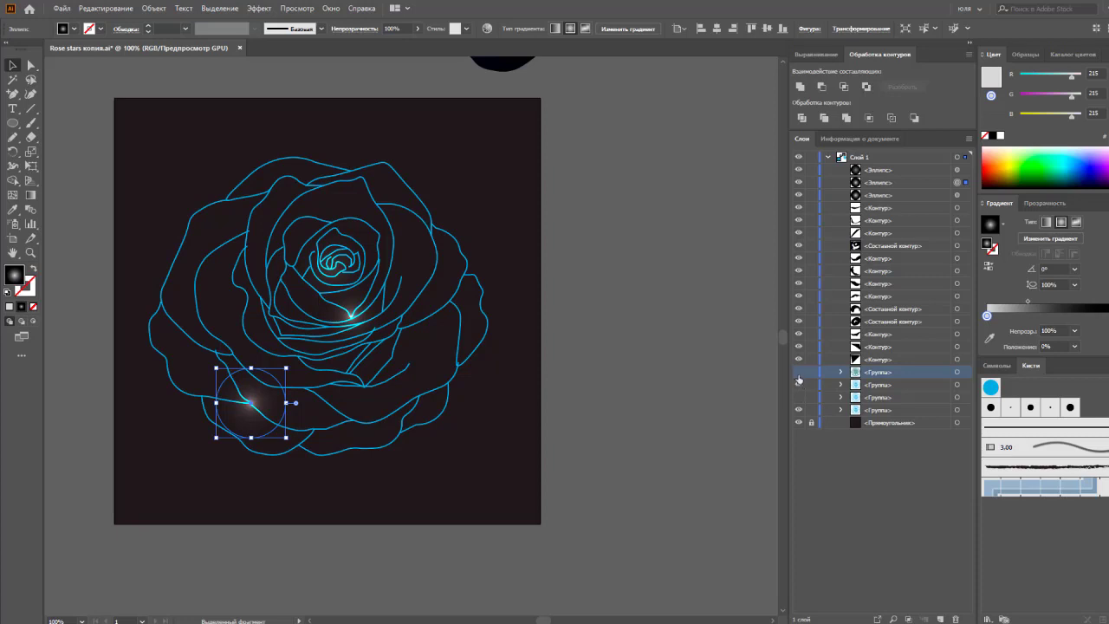
{"action": "left_click", "coordinate": [799, 374]}
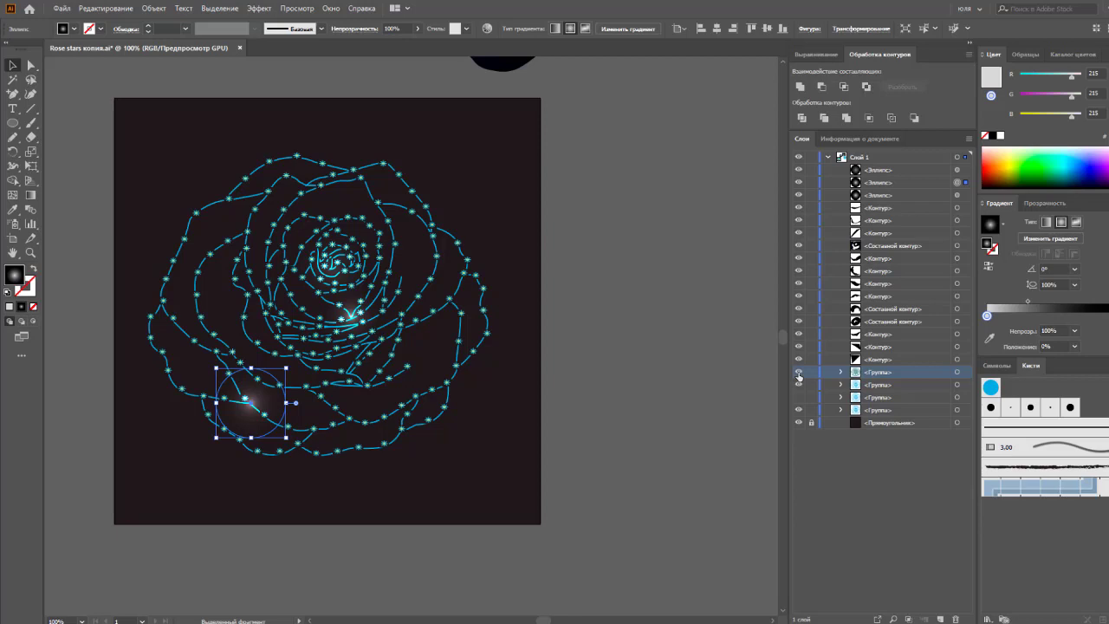
{"action": "left_click", "coordinate": [799, 374]}
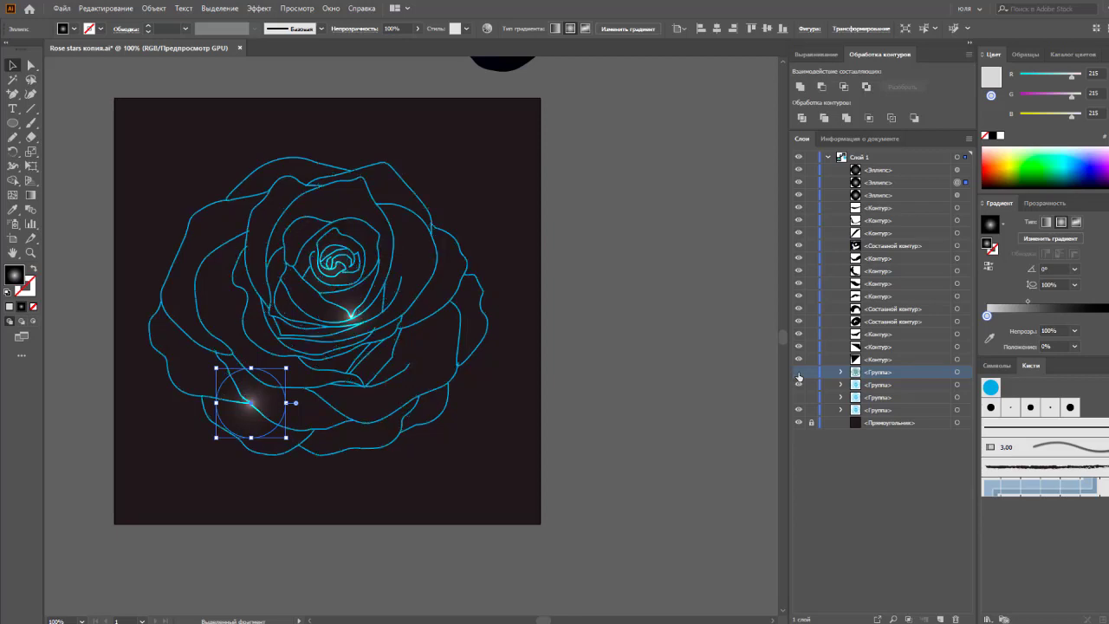
{"action": "left_click", "coordinate": [508, 396]}
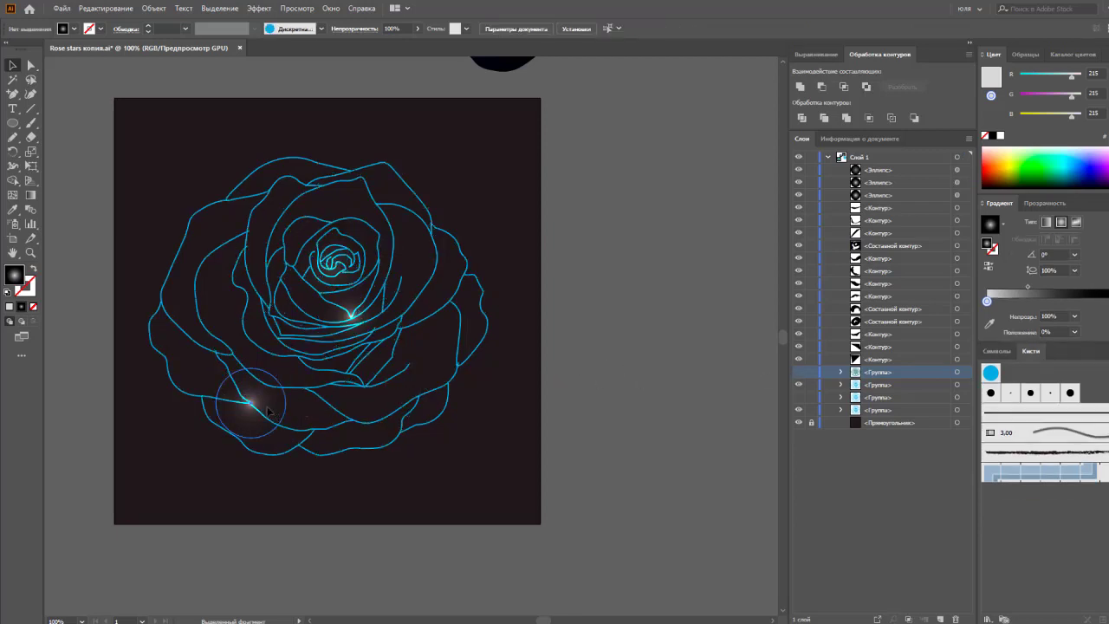
- Copy glows to the rose's upper left and right, enlarging the right glow and tinting it blue
{"action": "left_click_drag", "start_coordinate": [270, 408], "coordinate": [286, 198]}
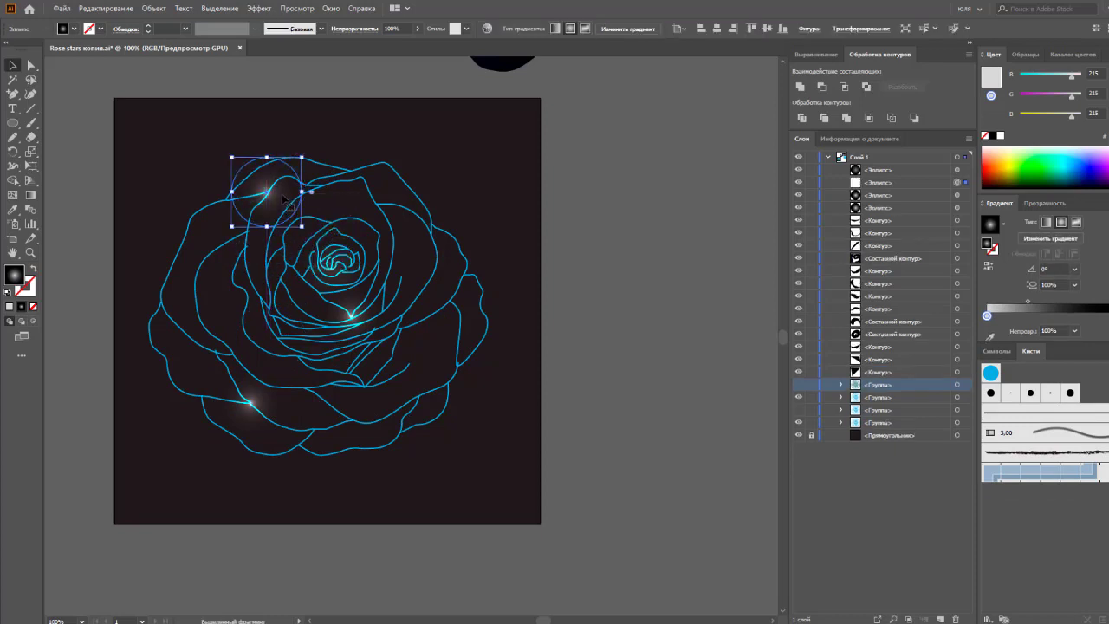
{"action": "mouse_move", "coordinate": [321, 276]}
{"action": "left_mouse_down"}
{"action": "mouse_move", "coordinate": [395, 245]}
{"action": "mouse_move", "coordinate": [457, 311]}
{"action": "left_mouse_up"}
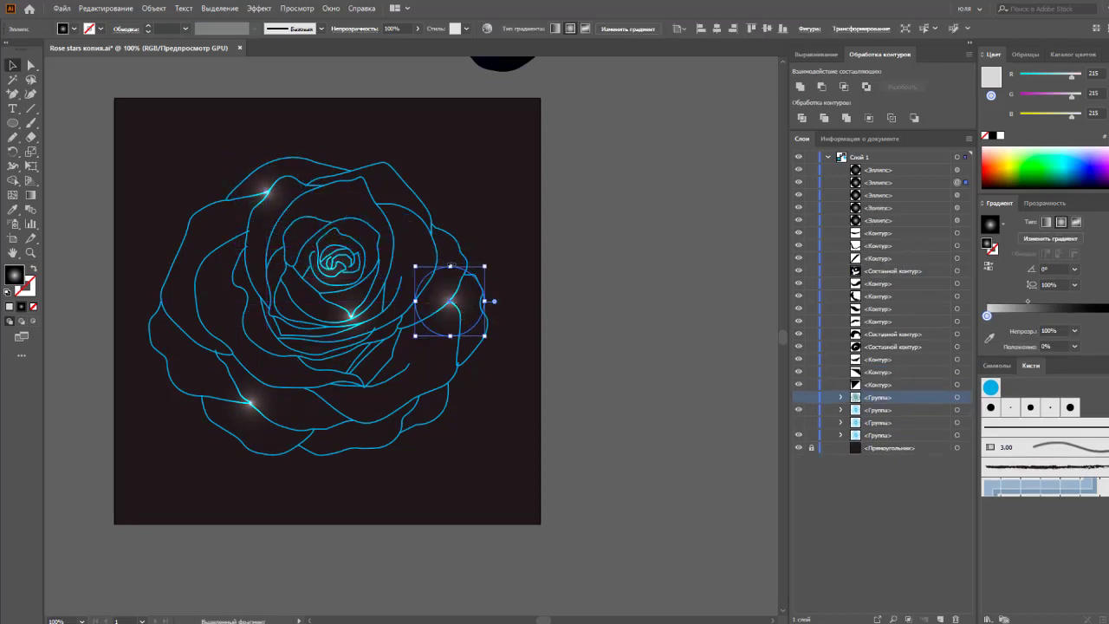
{"action": "left_click_drag", "start_coordinate": [450, 266], "coordinate": [450, 172]}
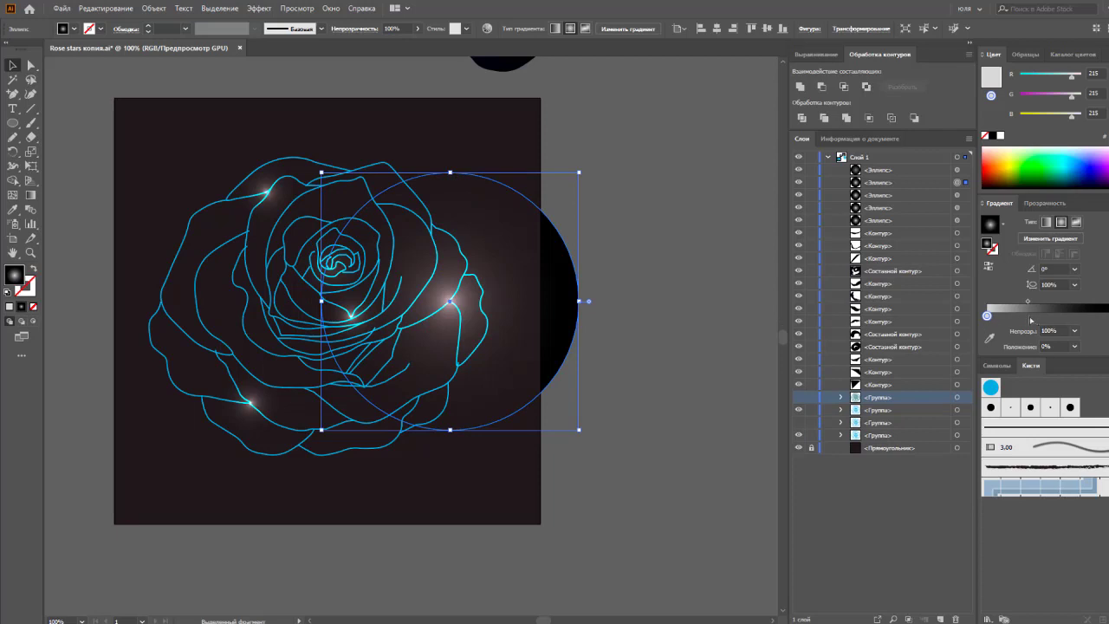
{"action": "left_click_drag", "start_coordinate": [1031, 318], "coordinate": [1034, 338]}
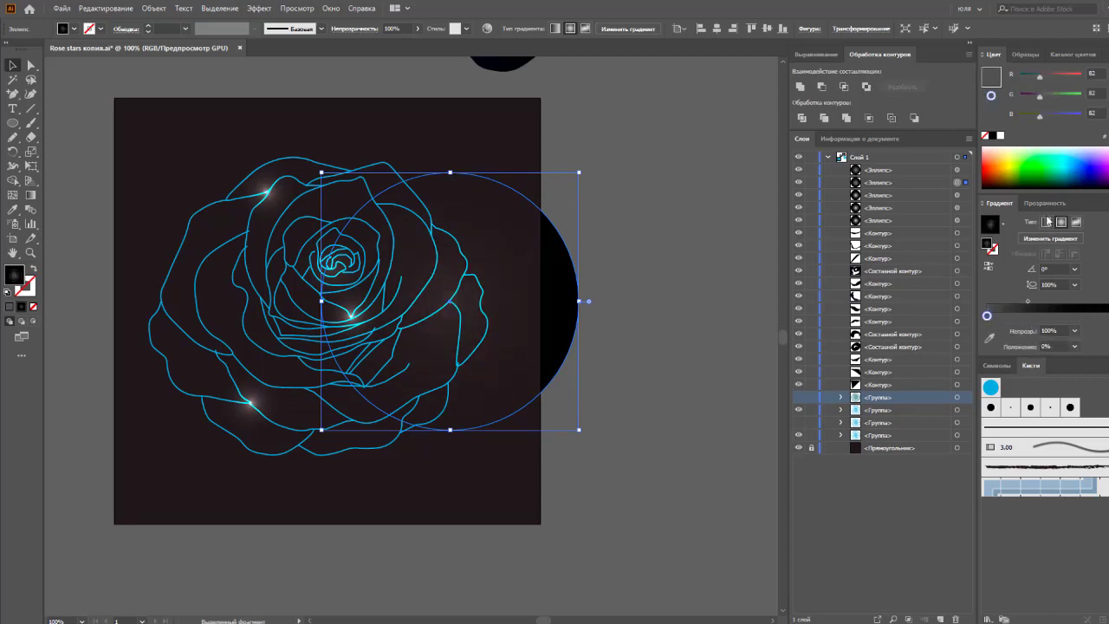
{"action": "left_click", "coordinate": [1080, 164]}
{"action": "left_click_drag", "start_coordinate": [1080, 164], "coordinate": [1072, 171]}
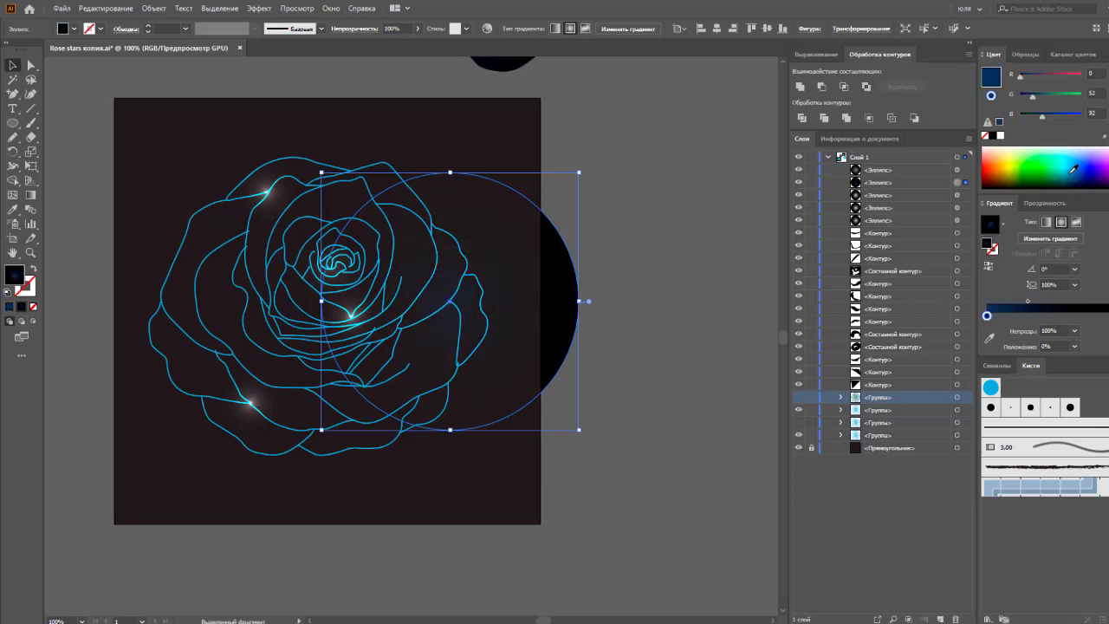
- Enlarge the lower-left glow and recolour its gradient toward purple
{"action": "left_click", "coordinate": [609, 294]}
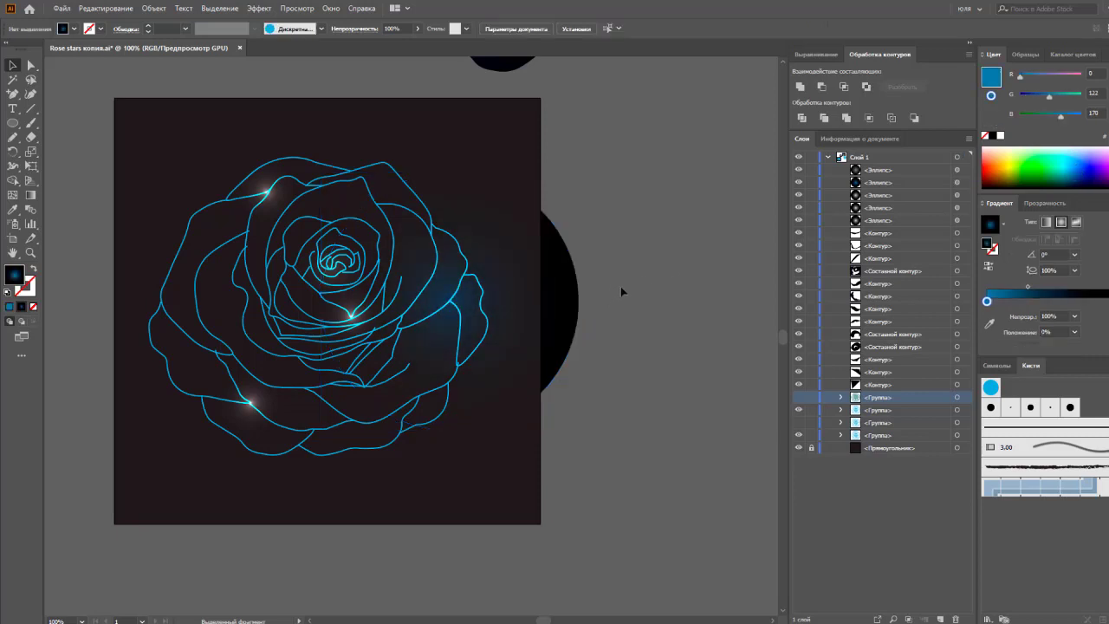
{"action": "left_click", "coordinate": [250, 430]}
{"action": "left_click_drag", "start_coordinate": [285, 438], "coordinate": [307, 457]}
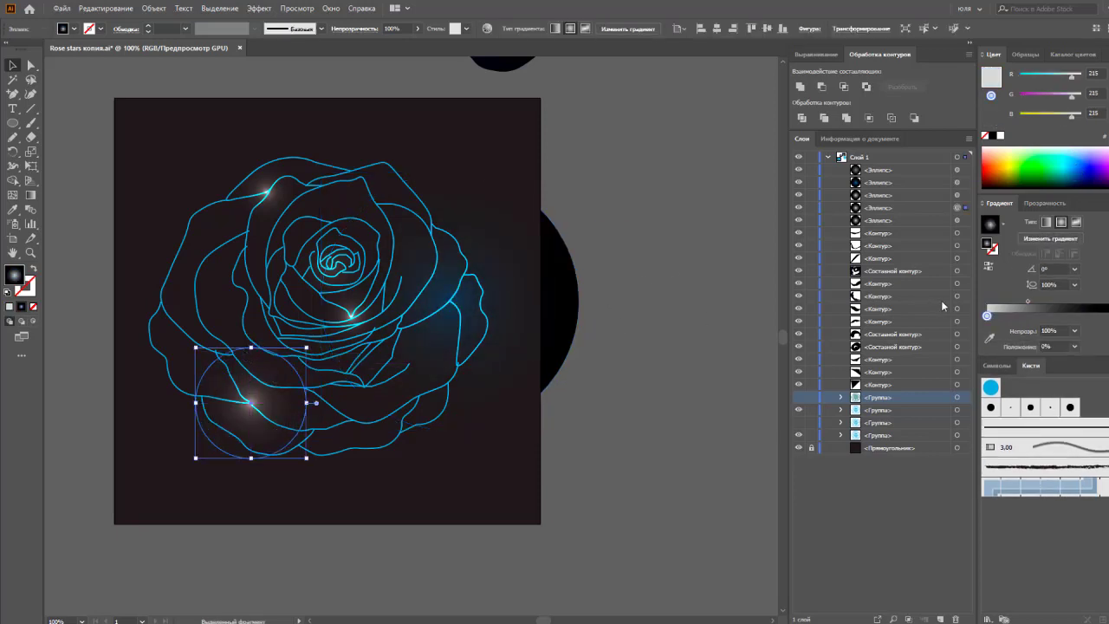
{"action": "mouse_move", "coordinate": [1016, 324]}
{"action": "left_mouse_down"}
{"action": "mouse_move", "coordinate": [1073, 184]}
{"action": "mouse_move", "coordinate": [1103, 167]}
{"action": "left_mouse_up"}
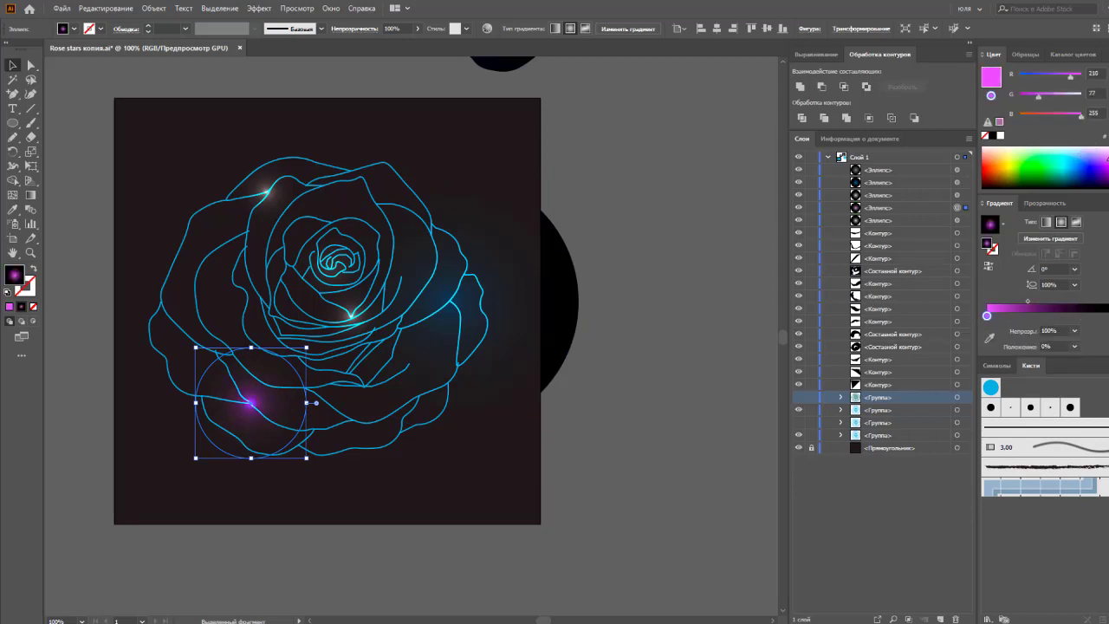
- Shrink the large blue right-side glow to about 234 px
{"action": "left_click", "coordinate": [658, 285]}
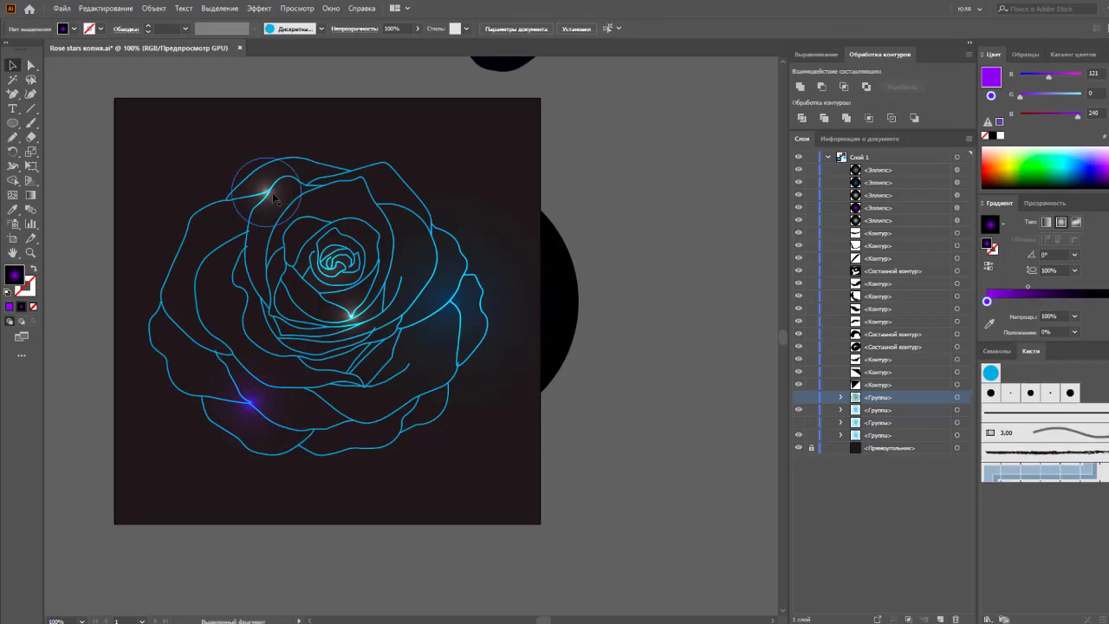
{"action": "left_click", "coordinate": [266, 191]}
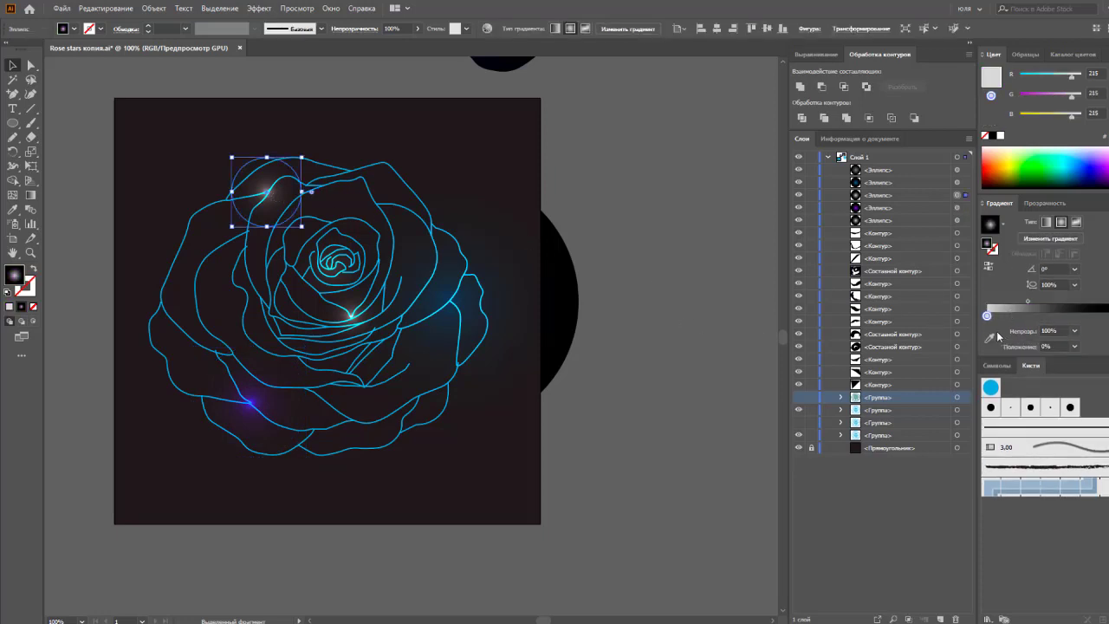
{"action": "left_click", "coordinate": [563, 312]}
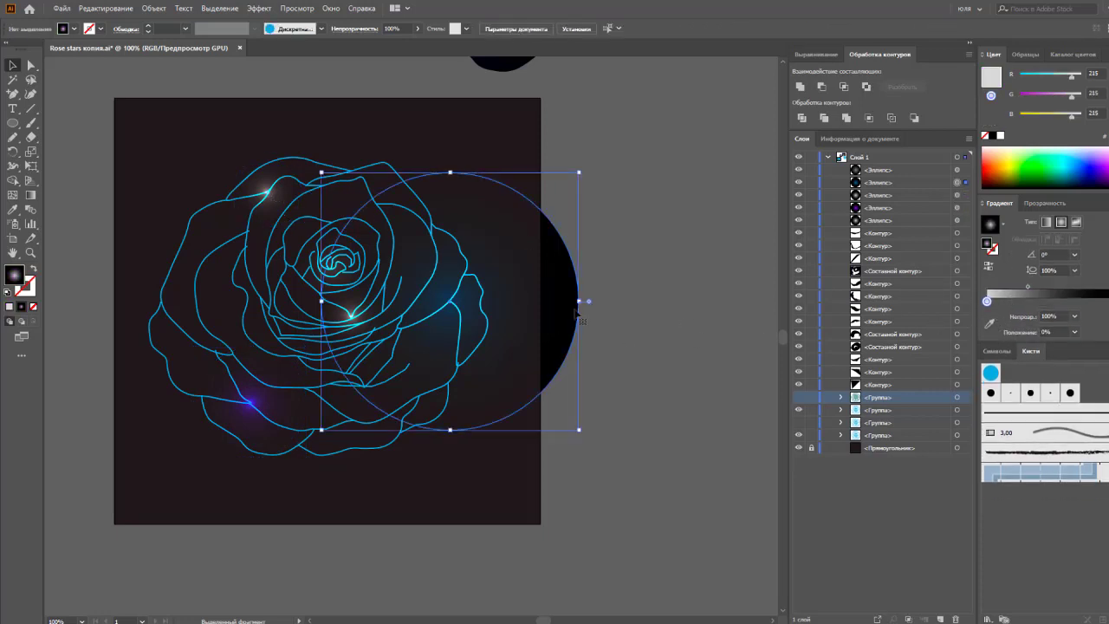
{"action": "left_click_drag", "start_coordinate": [581, 309], "coordinate": [530, 305]}
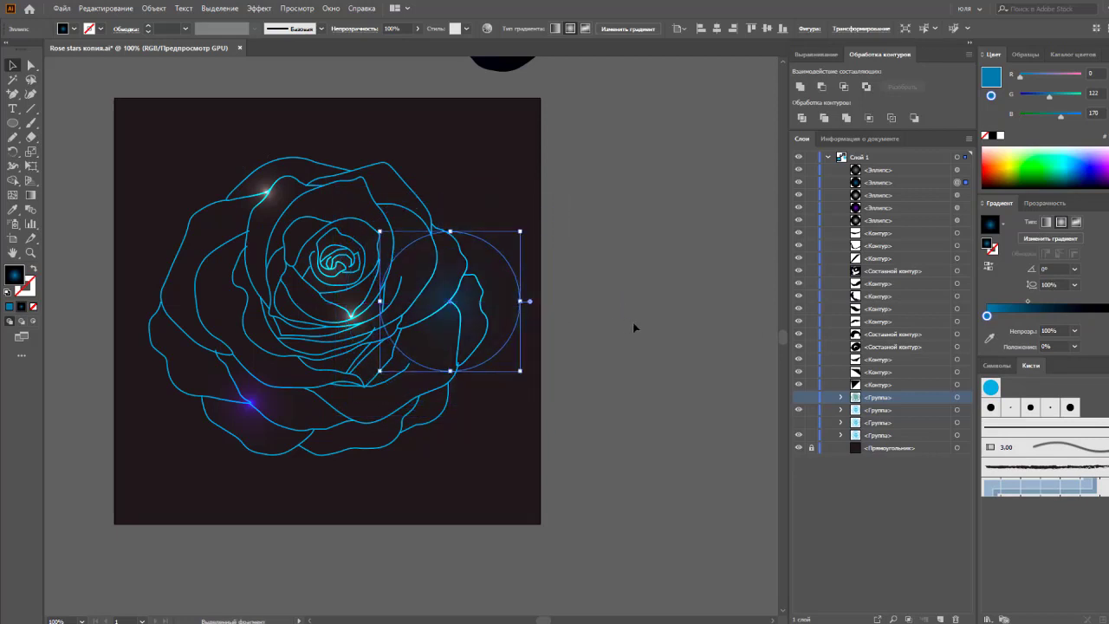
{"action": "left_click", "coordinate": [634, 324]}
{"action": "left_click_drag", "start_coordinate": [605, 326], "coordinate": [613, 326]}
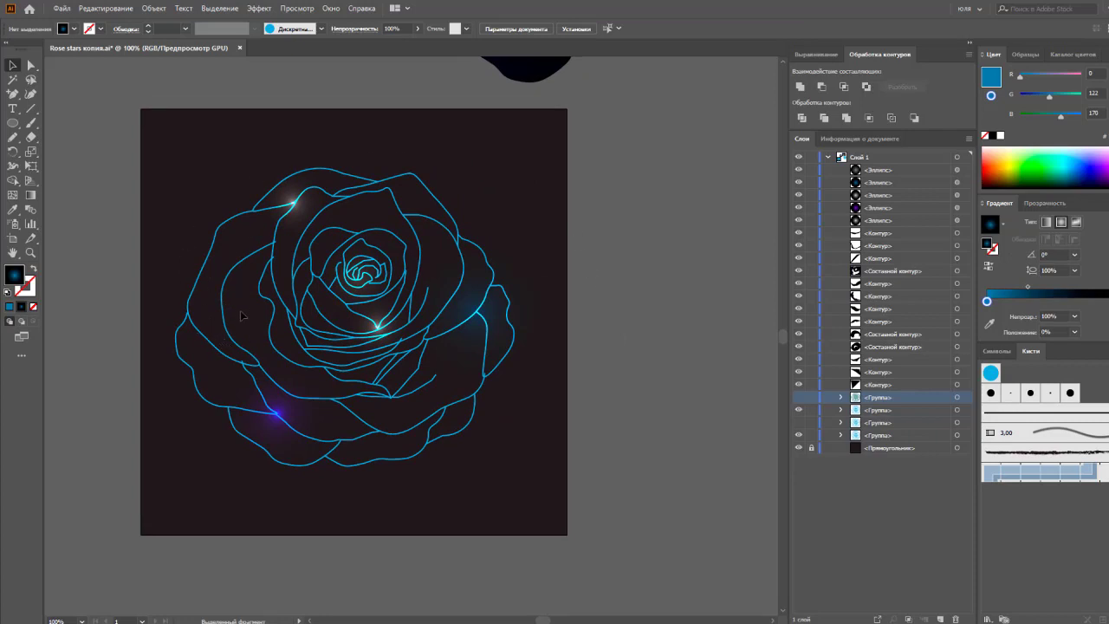
- Move the dark shape onto the rose's left petals and send it behind the rose lines
{"action": "scroll", "coordinate": [594, 229], "scroll_direction": "up", "scroll_amount": 5}
{"action": "scroll", "coordinate": [594, 228], "scroll_direction": "right", "scroll_amount": 3}
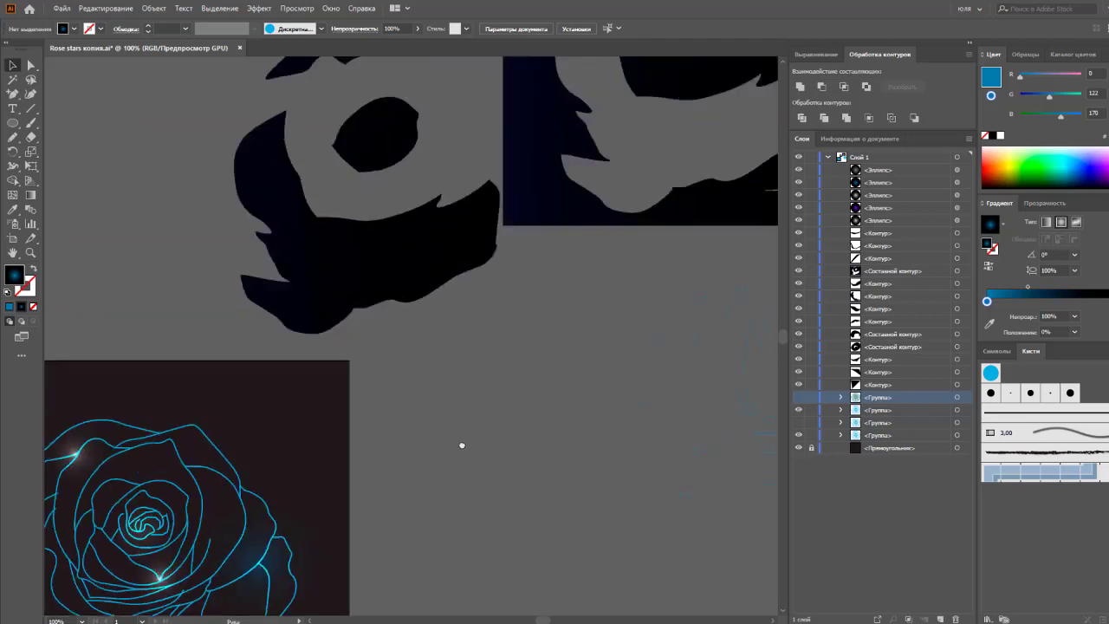
{"action": "scroll", "coordinate": [611, 338], "scroll_direction": "up", "scroll_amount": 3}
{"action": "left_click", "coordinate": [325, 283]}
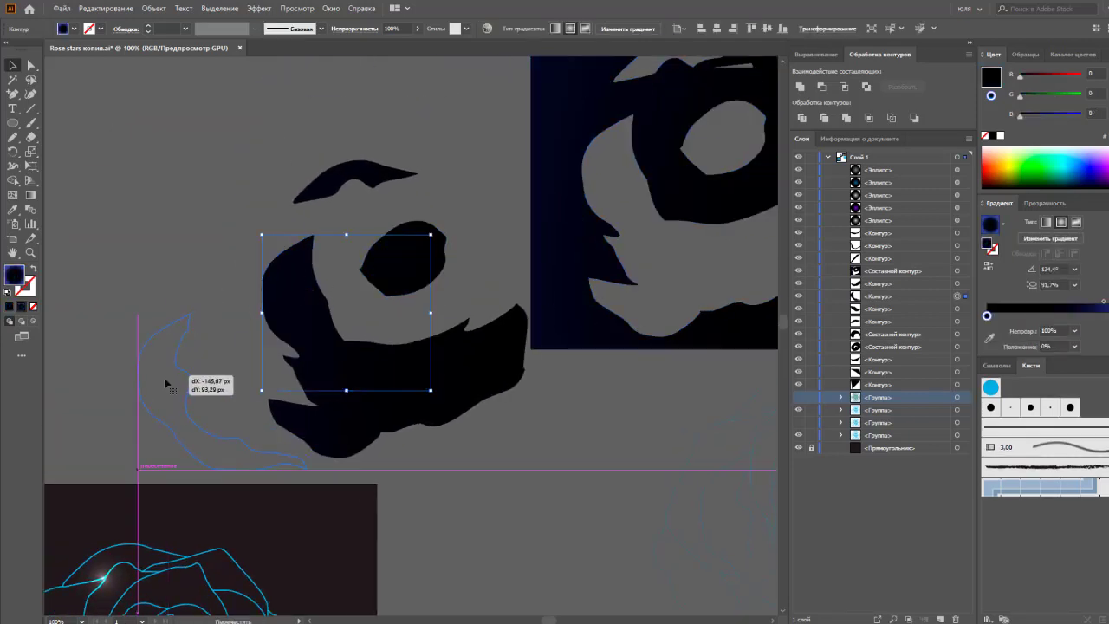
{"action": "left_click_drag", "start_coordinate": [432, 382], "coordinate": [558, 140]}
{"action": "left_click_drag", "start_coordinate": [437, 92], "coordinate": [326, 406]}
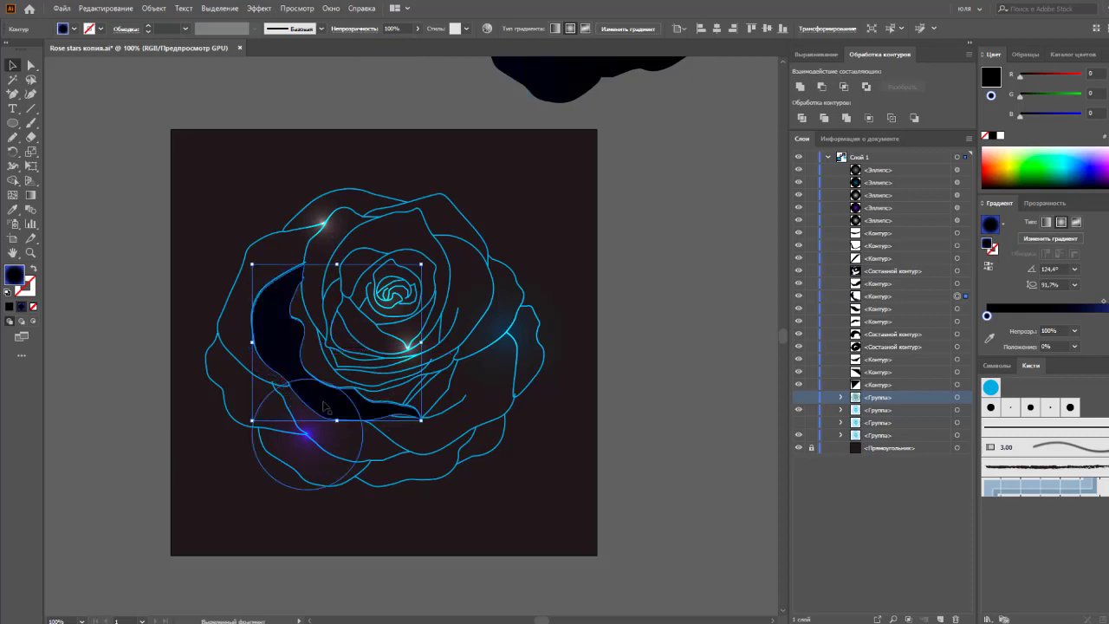
{"action": "key", "text": "ctrl+shift+bracketleft"}
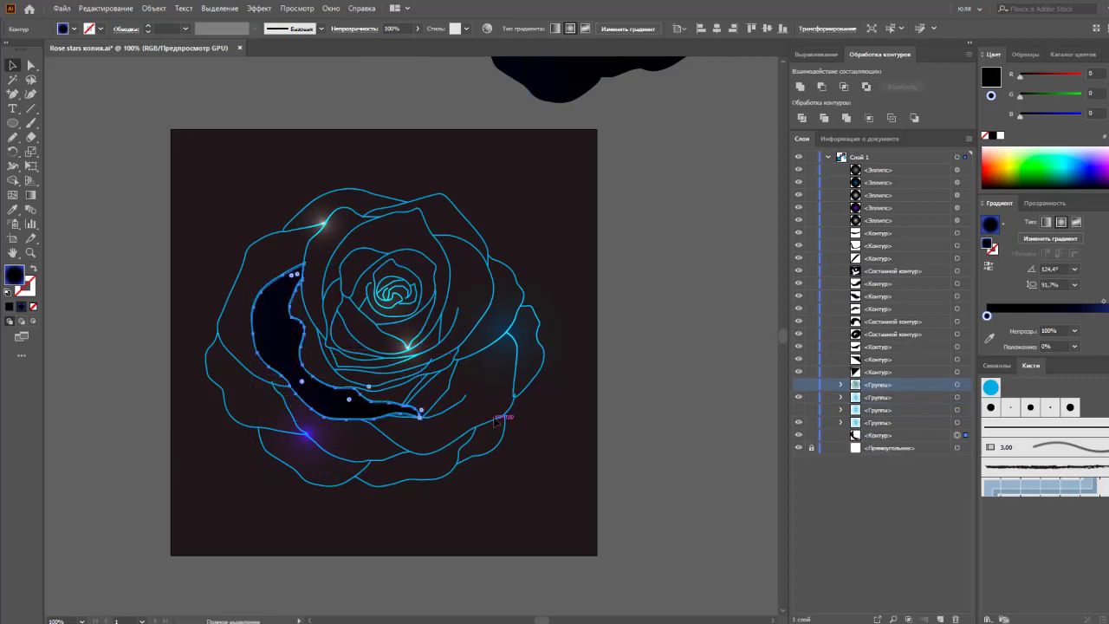
- Set the dark shape's transparency blend mode to Осветление
{"action": "left_click", "coordinate": [1044, 203]}
{"action": "left_click", "coordinate": [1023, 221]}
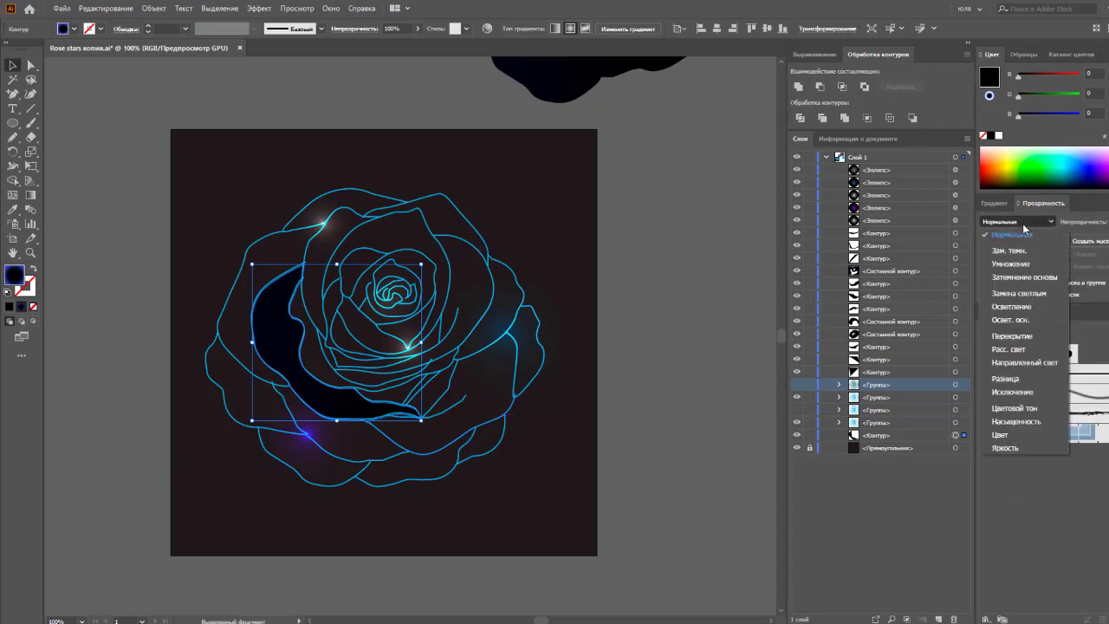
{"action": "left_click", "coordinate": [1010, 305]}
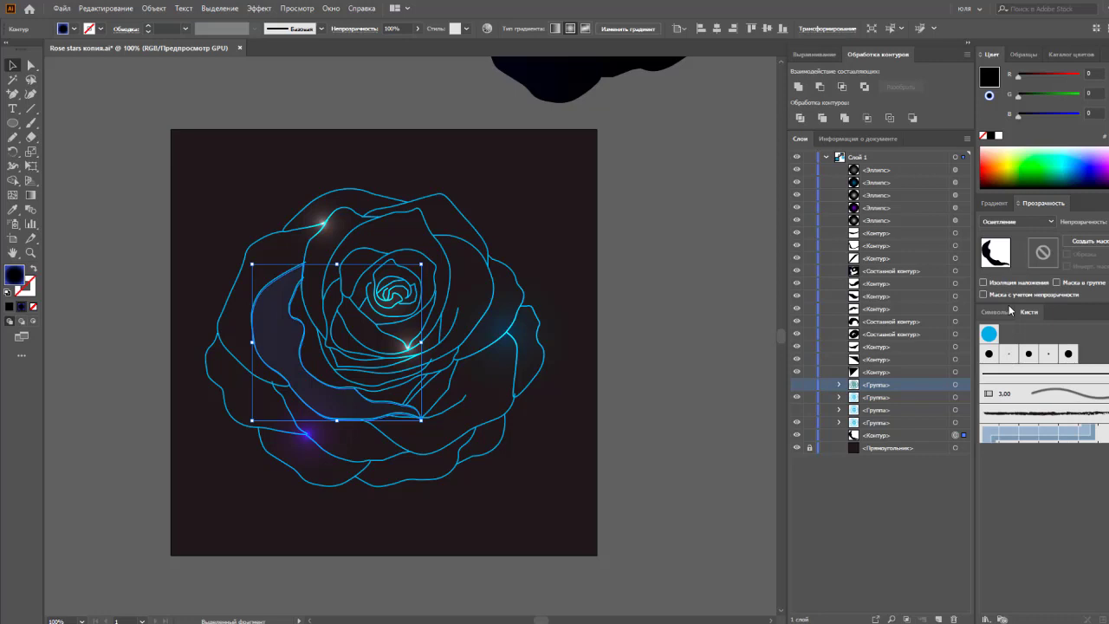
{"action": "left_click", "coordinate": [660, 411]}
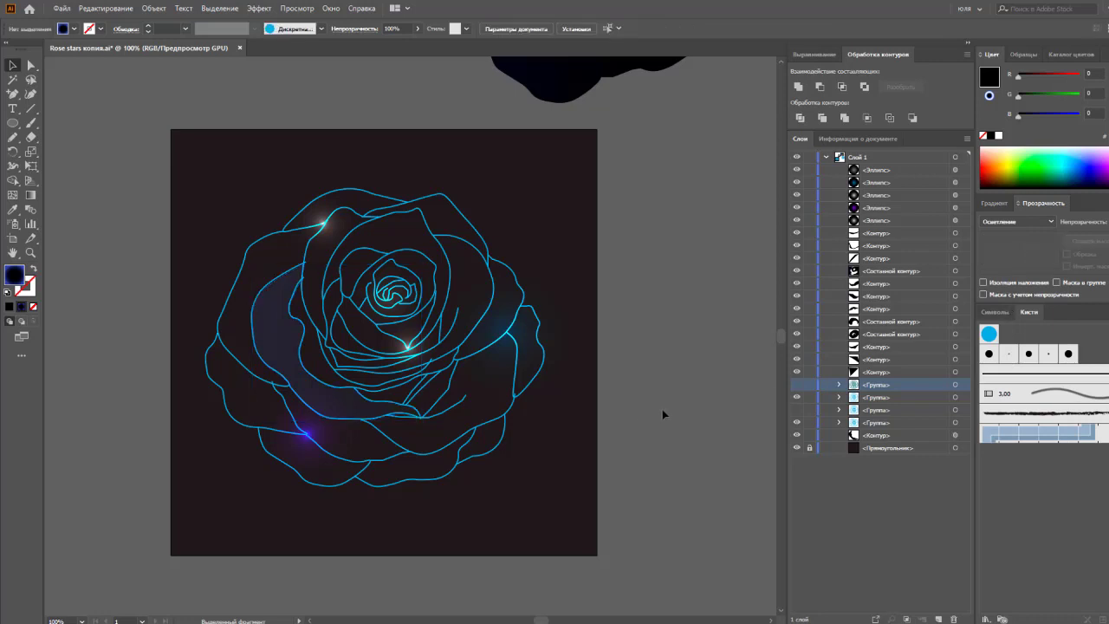
- Shade the petal with a wide blue radial gradient, midpoint at 80.75%
{"action": "left_click", "coordinate": [295, 370]}
{"action": "key", "text": "g"}
{"action": "left_click", "coordinate": [308, 356]}
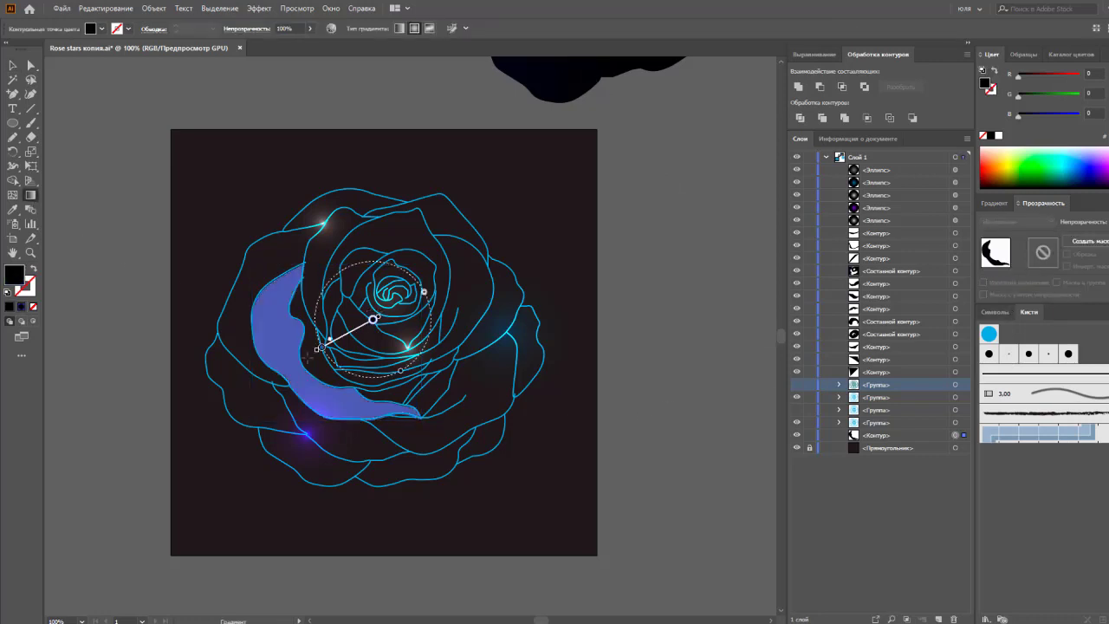
{"action": "mouse_move", "coordinate": [318, 348]}
{"action": "left_mouse_down"}
{"action": "mouse_move", "coordinate": [191, 403]}
{"action": "mouse_move", "coordinate": [173, 398]}
{"action": "left_mouse_up"}
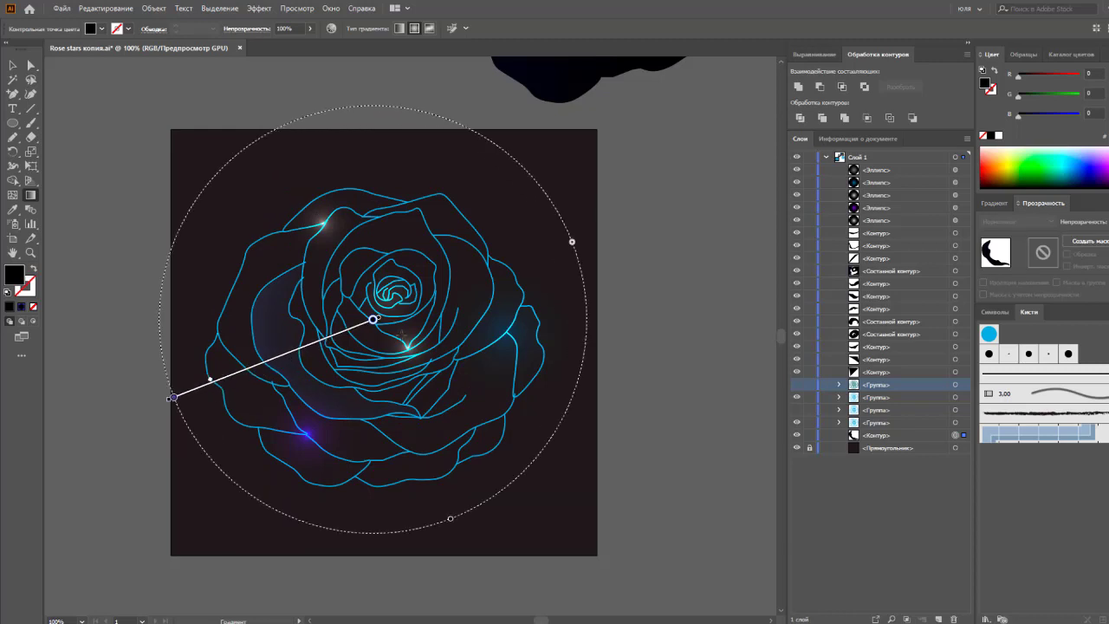
{"action": "left_click", "coordinate": [994, 205]}
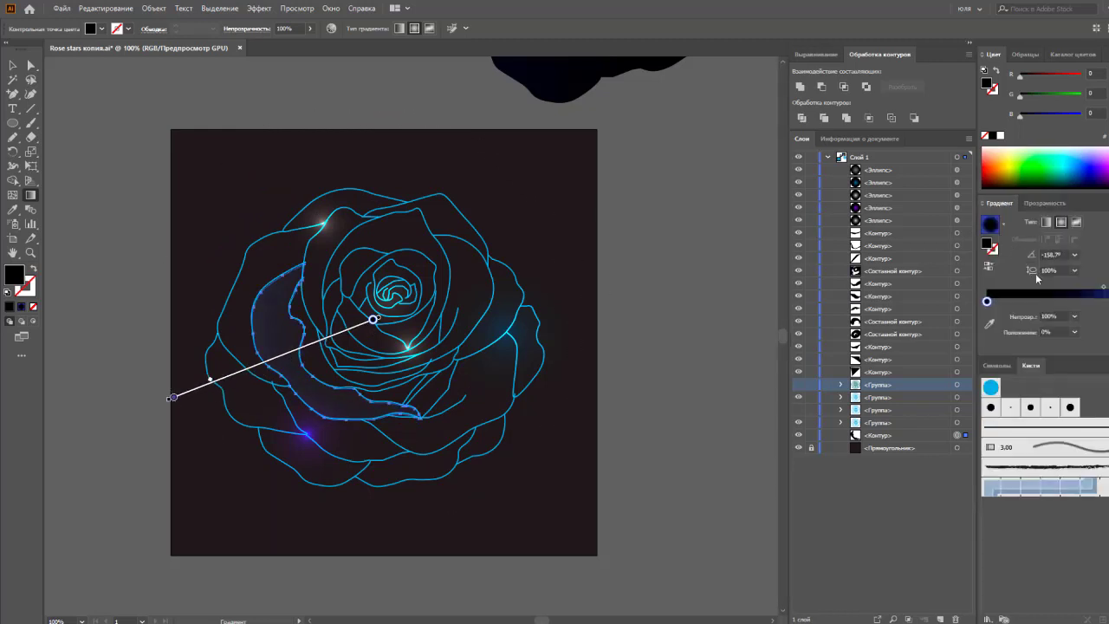
{"action": "left_click", "coordinate": [1104, 287]}
{"action": "left_click_drag", "start_coordinate": [210, 378], "coordinate": [199, 383]}
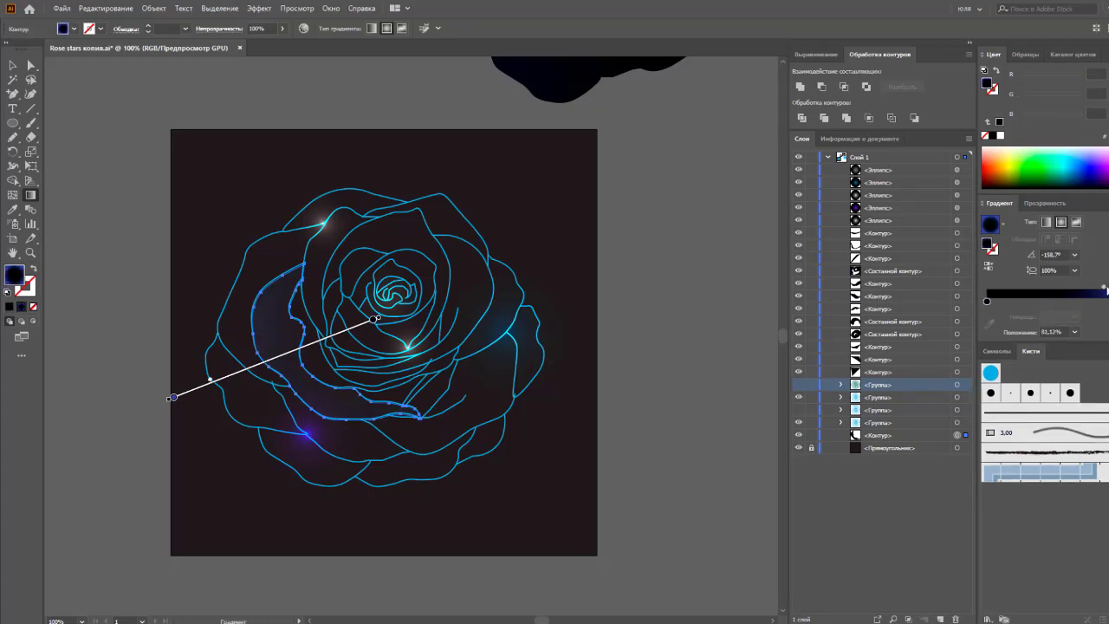
{"action": "left_click", "coordinate": [12, 65]}
{"action": "left_click", "coordinate": [695, 227]}
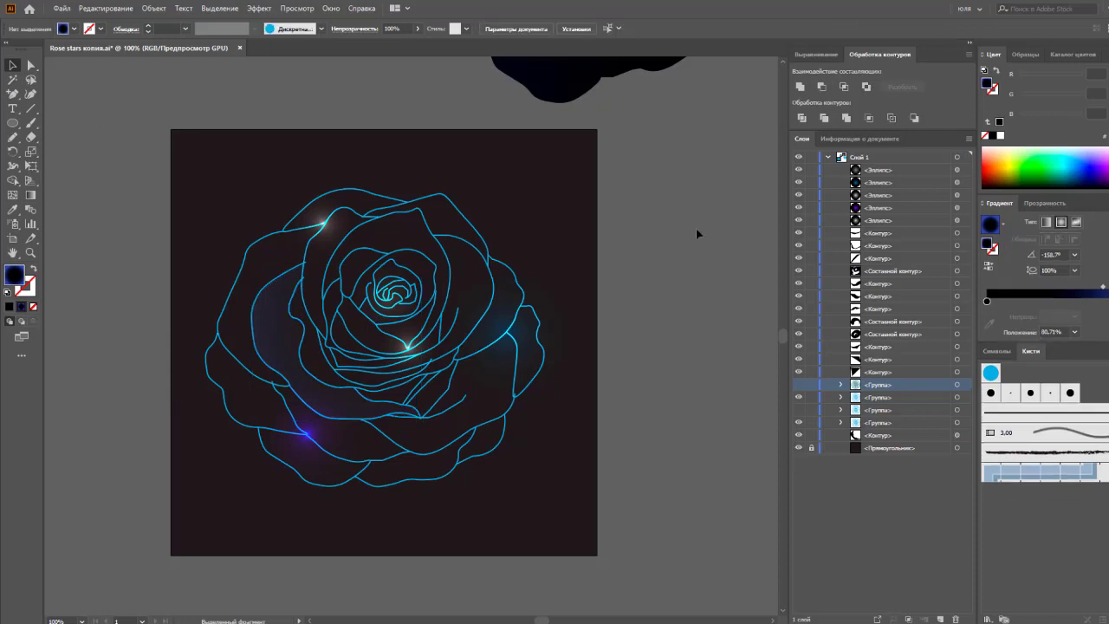
{"action": "left_click_drag", "start_coordinate": [696, 227], "coordinate": [569, 414]}
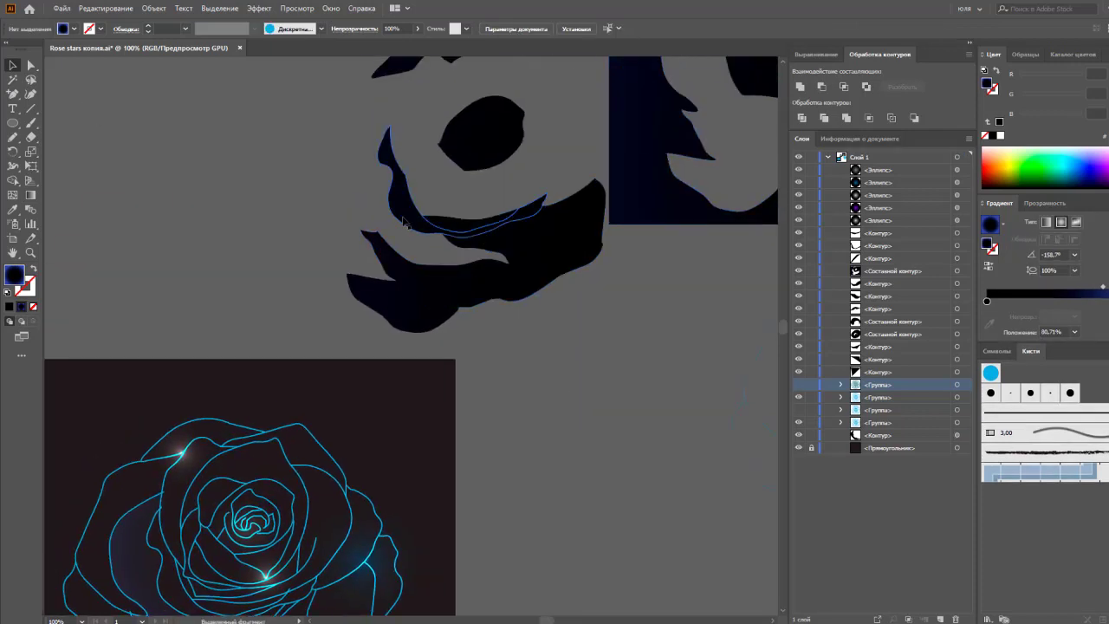
- Move the dark petal shapes beneath the rose and blend them in Осветление mode
{"action": "left_click", "coordinate": [537, 289]}
{"action": "left_click_drag", "start_coordinate": [537, 289], "coordinate": [476, 425]}
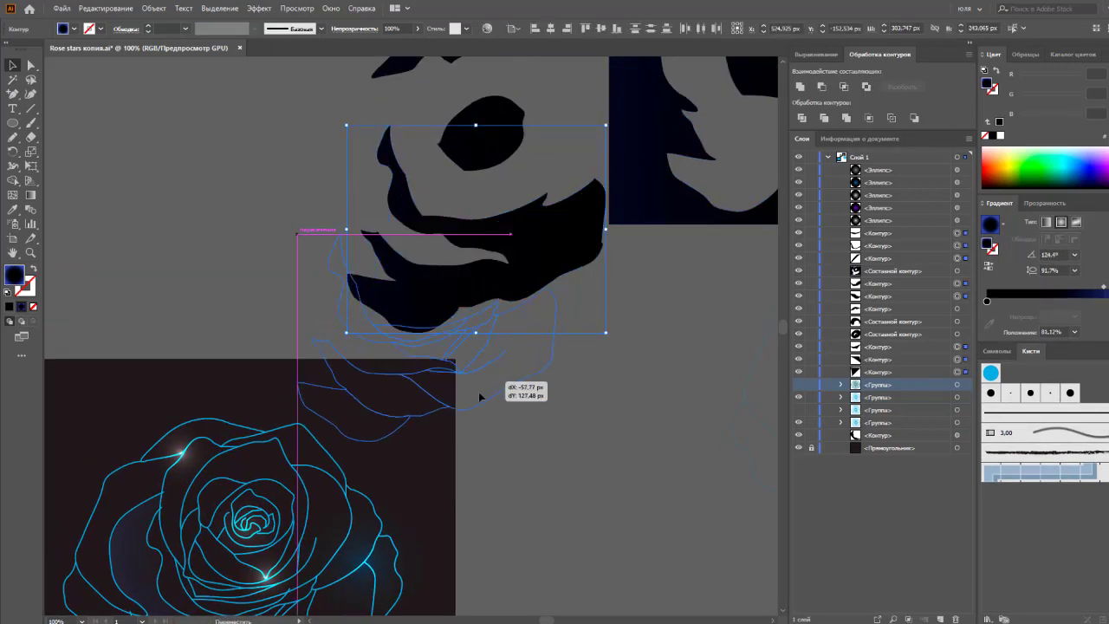
{"action": "scroll", "coordinate": [476, 424], "scroll_direction": "down", "scroll_amount": 2}
{"action": "scroll", "coordinate": [475, 425], "scroll_direction": "down", "scroll_amount": 2}
{"action": "left_click_drag", "start_coordinate": [473, 231], "coordinate": [319, 439]}
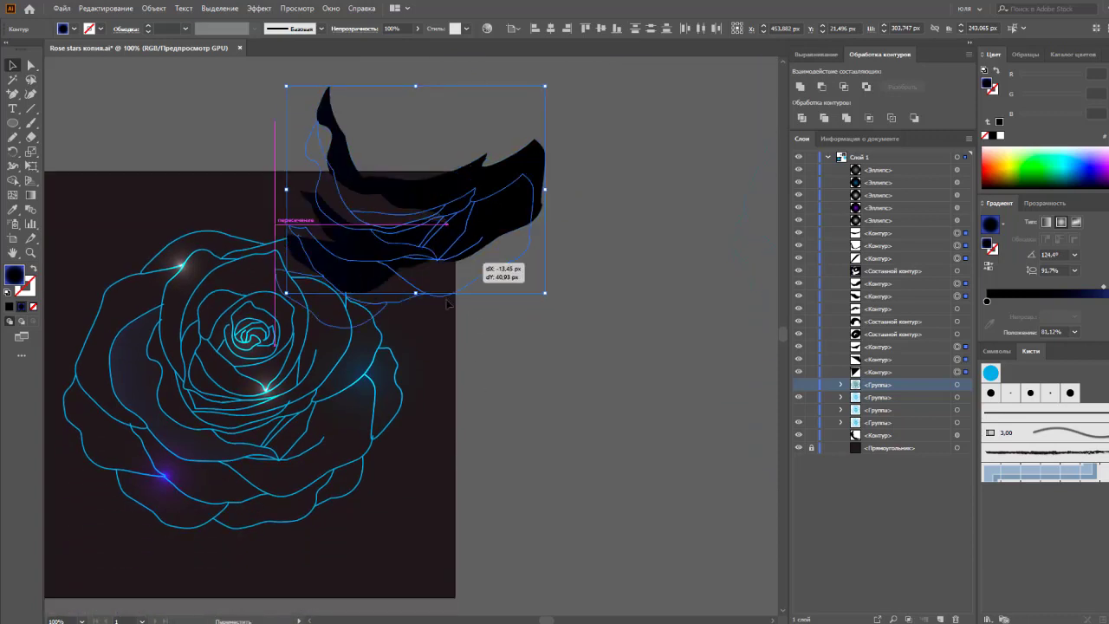
{"action": "left_click_drag", "start_coordinate": [310, 444], "coordinate": [301, 468]}
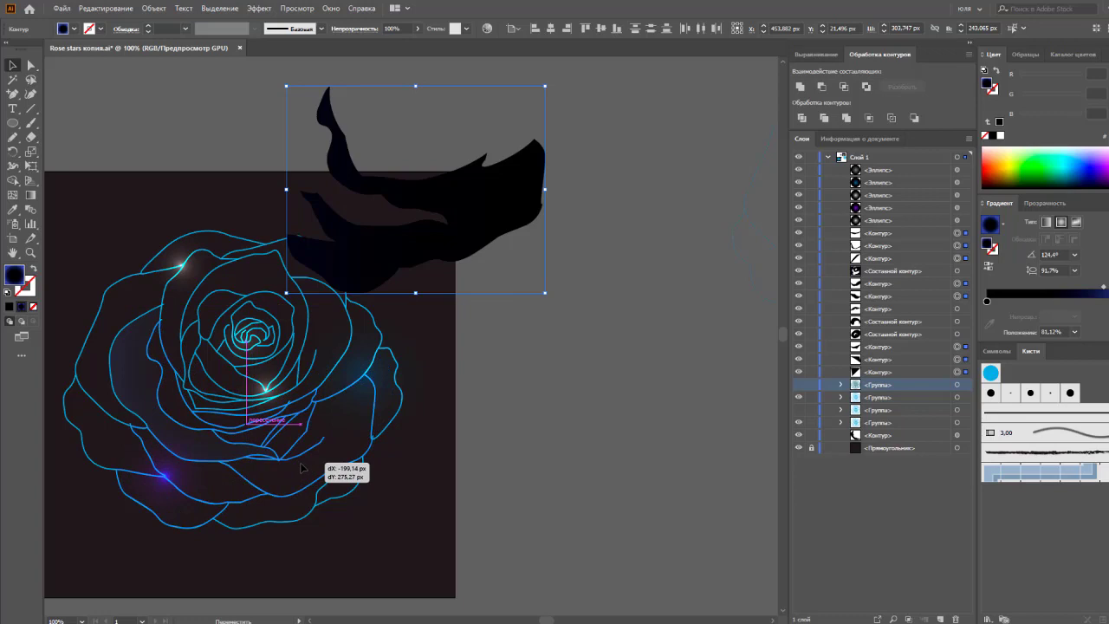
{"action": "left_click_drag", "start_coordinate": [300, 468], "coordinate": [301, 468]}
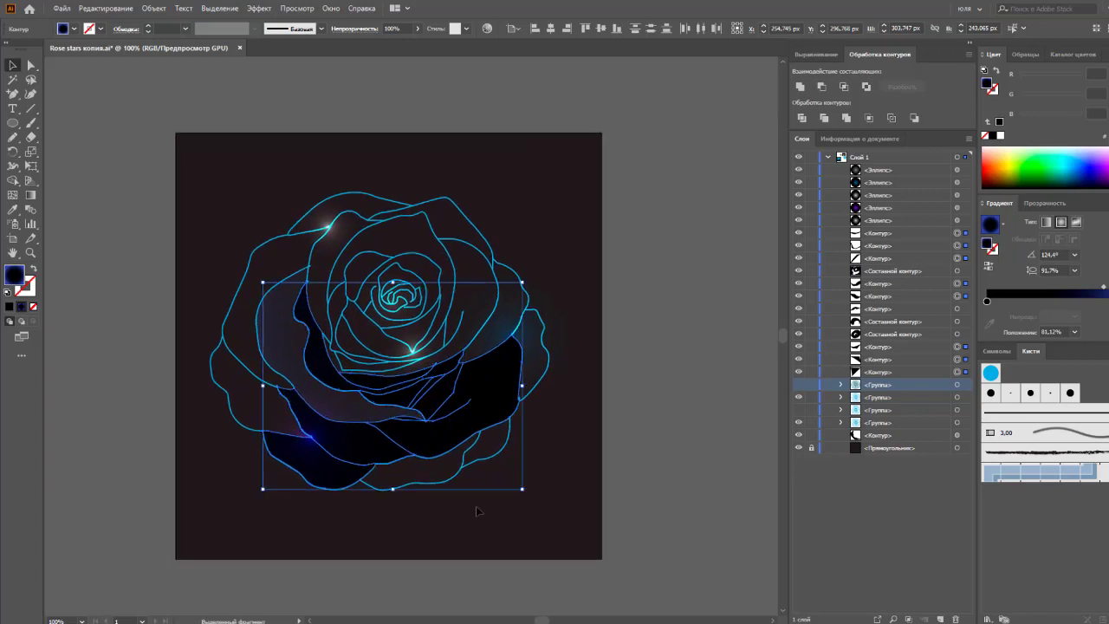
{"action": "left_click", "coordinate": [1045, 203]}
{"action": "left_click", "coordinate": [1016, 221]}
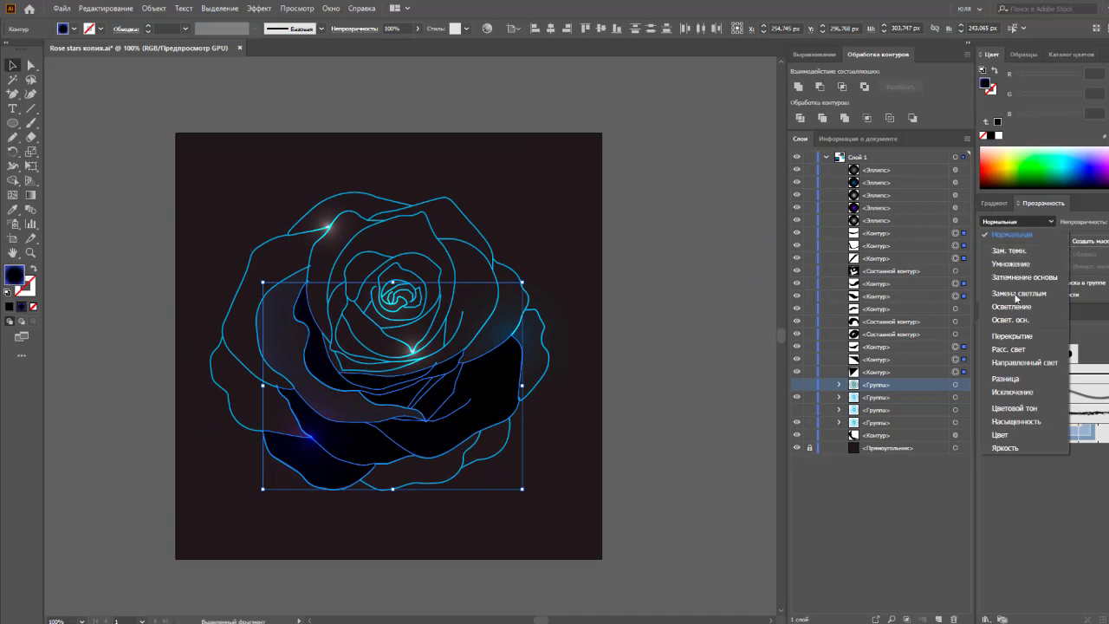
{"action": "left_click", "coordinate": [648, 414]}
- Lock the purple glow ellipse and apply a radial gradient across the lower-left petal
{"action": "key", "text": "a"}
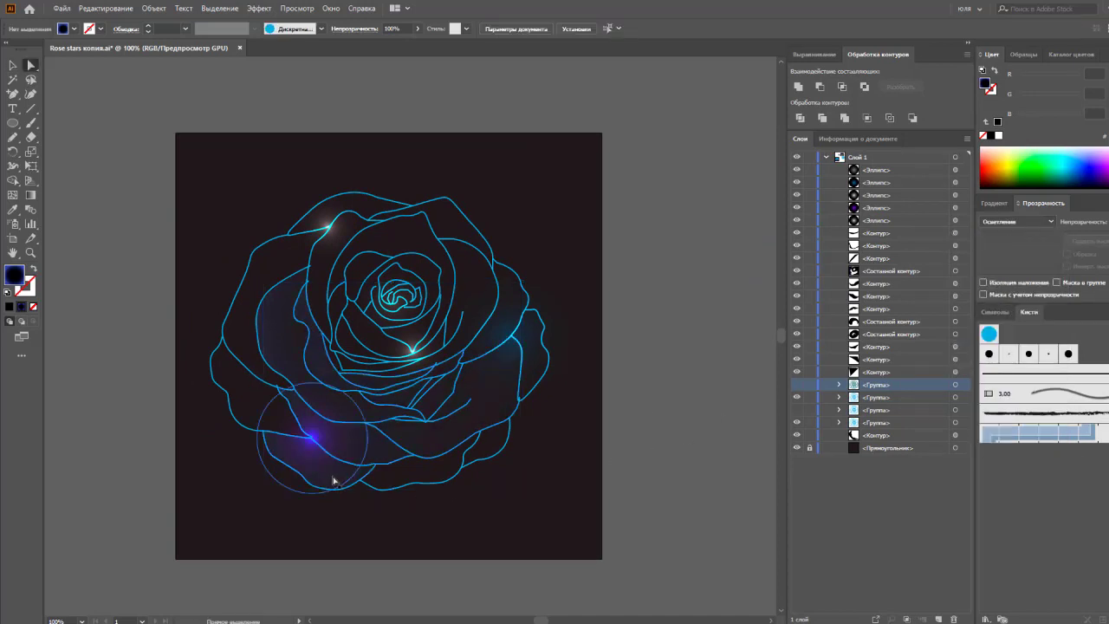
{"action": "key", "text": "g"}
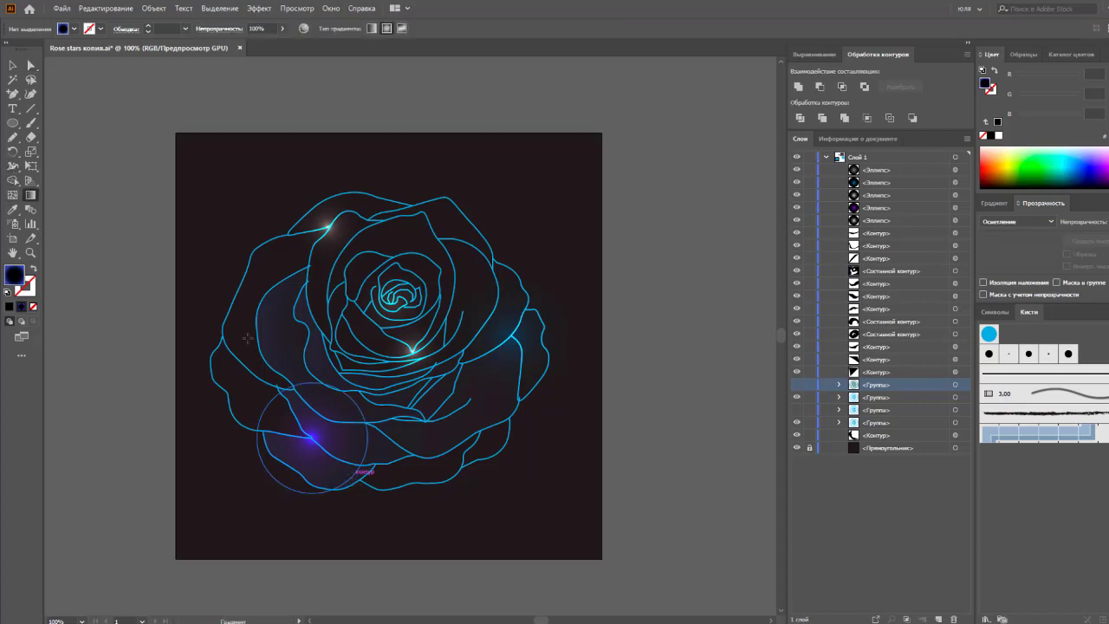
{"action": "key", "text": "a"}
{"action": "left_click", "coordinate": [328, 441]}
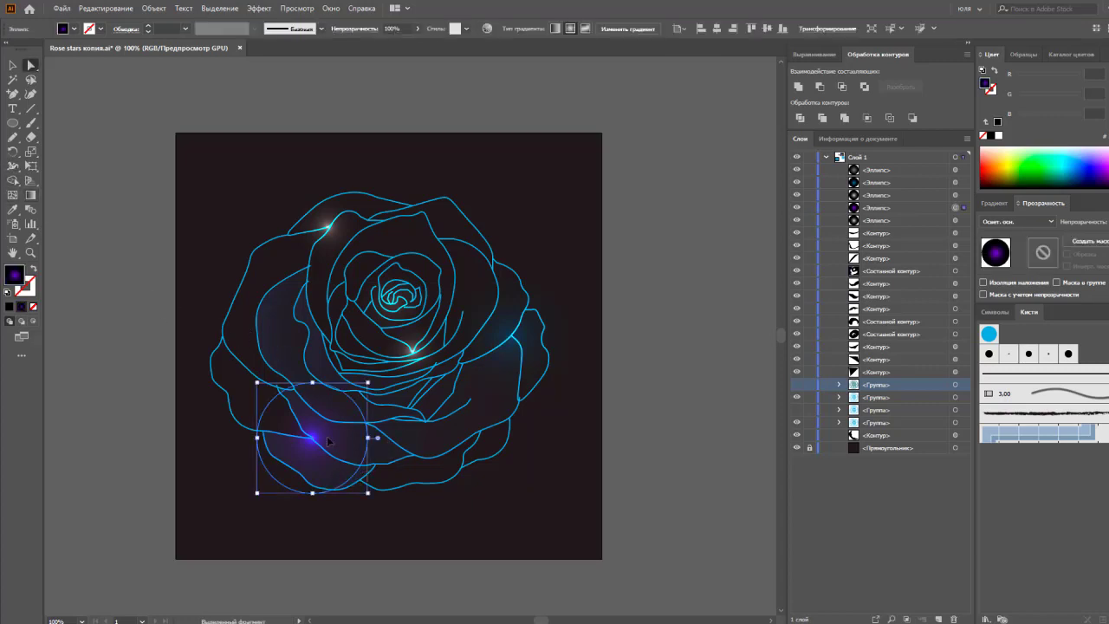
{"action": "key", "text": "ctrl+2"}
{"action": "left_click", "coordinate": [329, 472]}
{"action": "key", "text": "g"}
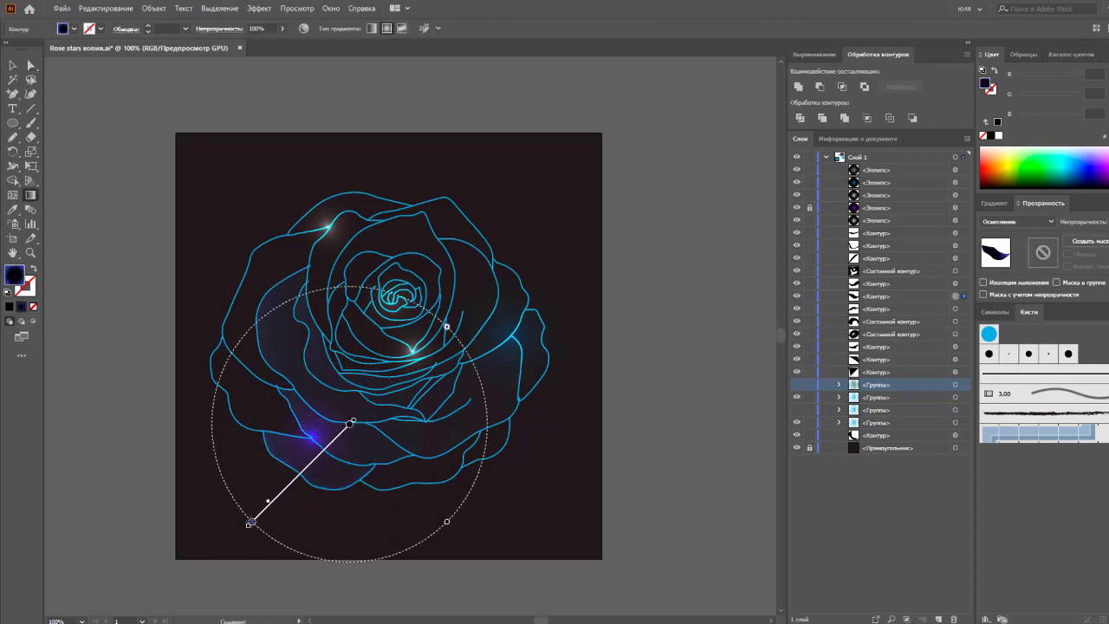
{"action": "left_click_drag", "start_coordinate": [303, 479], "coordinate": [260, 503]}
- Draw a radial gradient on the right petal, running downward from the rose's middle
{"action": "key", "text": "a"}
{"action": "left_click", "coordinate": [374, 455]}
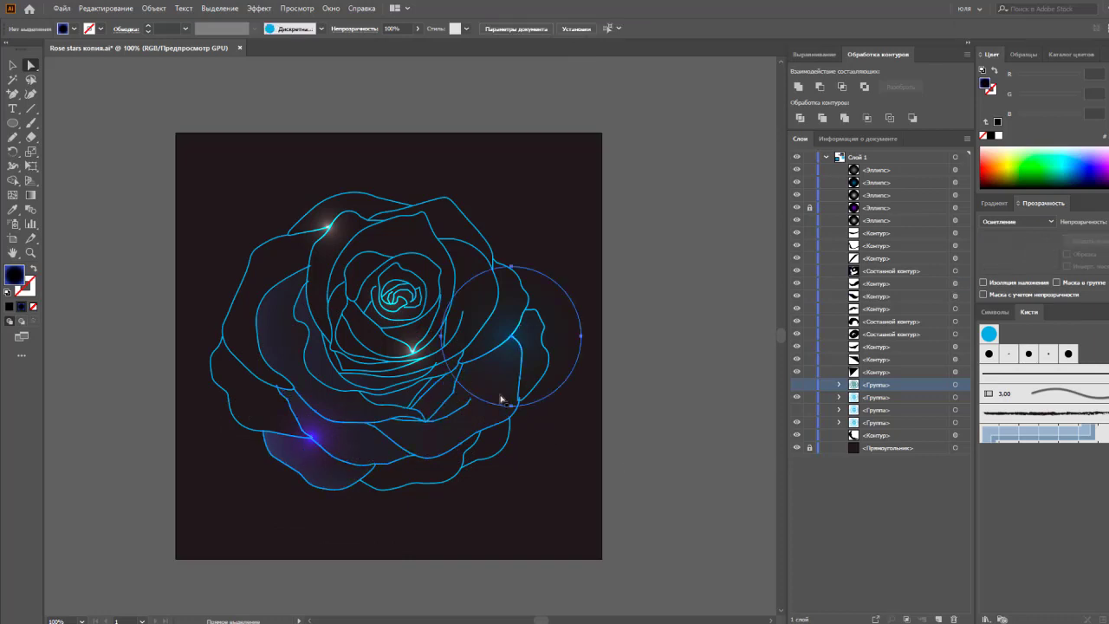
{"action": "key", "text": "g"}
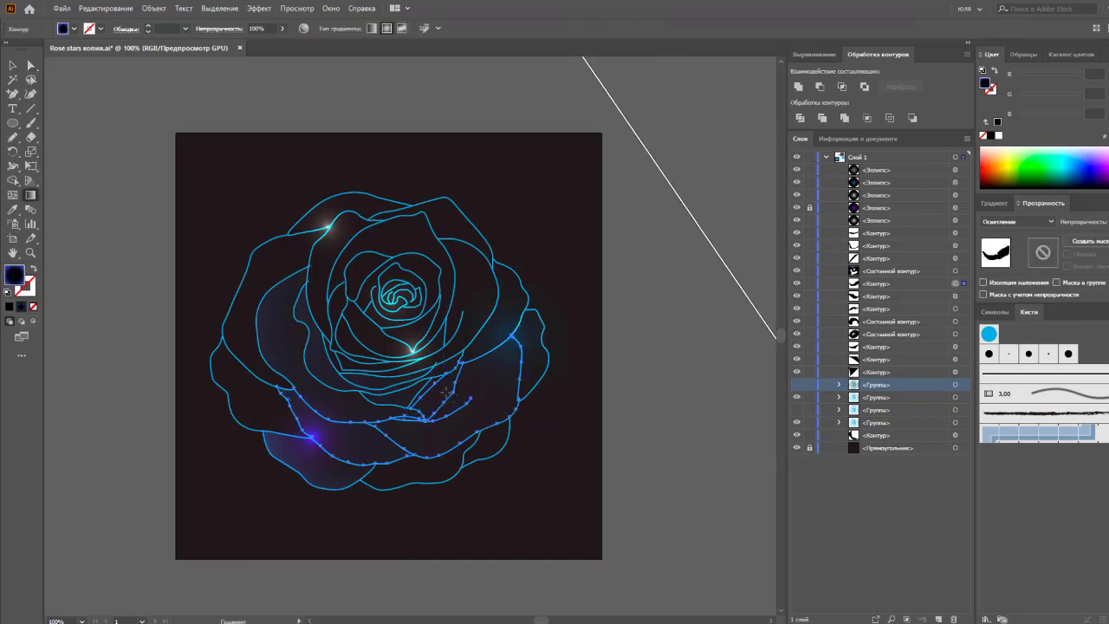
{"action": "mouse_move", "coordinate": [434, 377]}
{"action": "left_mouse_down"}
{"action": "mouse_move", "coordinate": [552, 539]}
{"action": "mouse_move", "coordinate": [564, 537]}
{"action": "mouse_move", "coordinate": [525, 501]}
{"action": "left_mouse_up"}
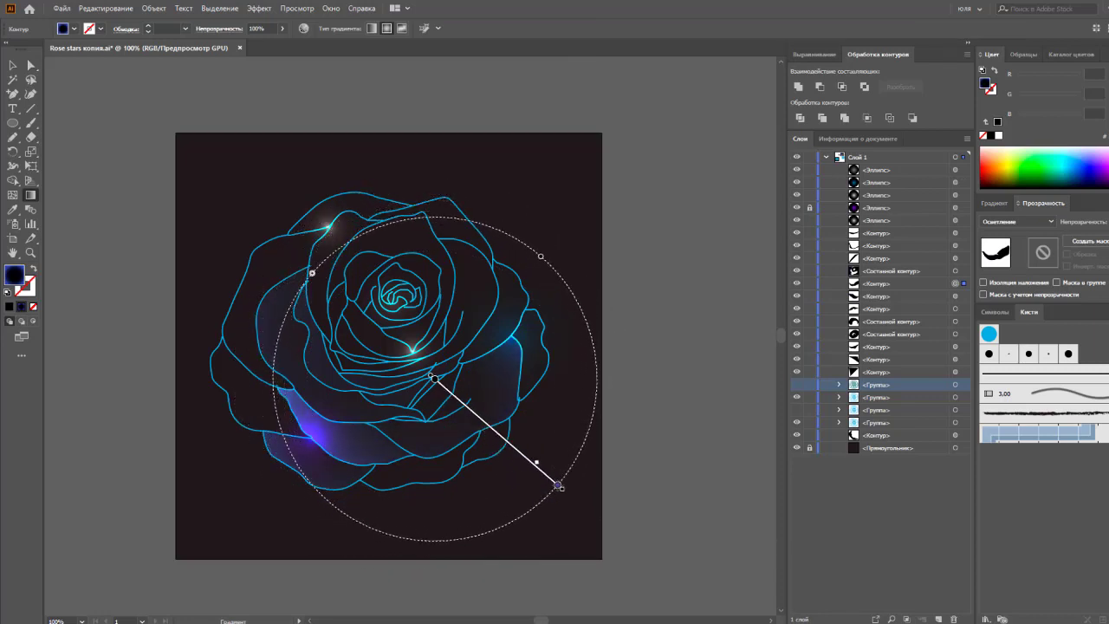
{"action": "left_click_drag", "start_coordinate": [413, 406], "coordinate": [417, 523]}
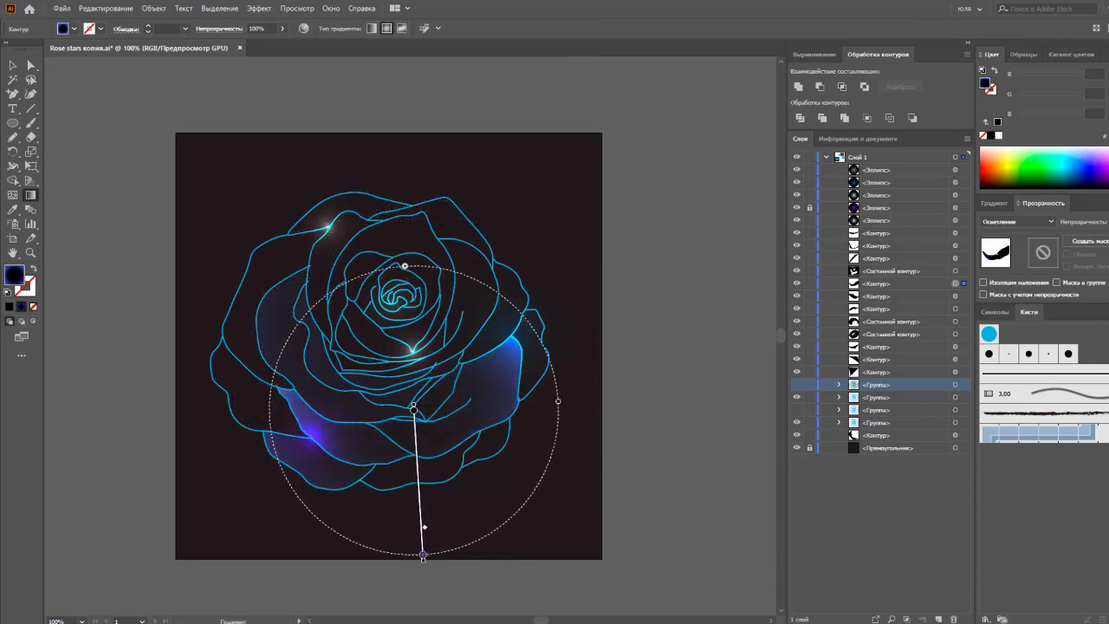
{"action": "left_click_drag", "start_coordinate": [446, 379], "coordinate": [370, 518]}
{"action": "left_click_drag", "start_coordinate": [448, 346], "coordinate": [426, 511]}
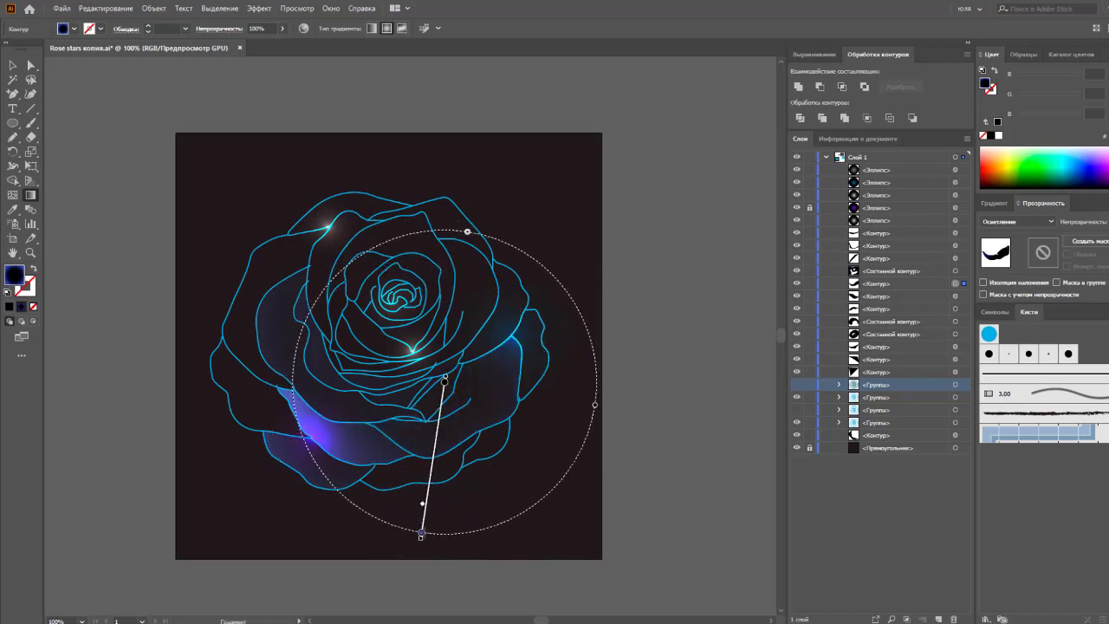
{"action": "left_click_drag", "start_coordinate": [409, 372], "coordinate": [403, 518]}
{"action": "left_click_drag", "start_coordinate": [408, 405], "coordinate": [428, 548]}
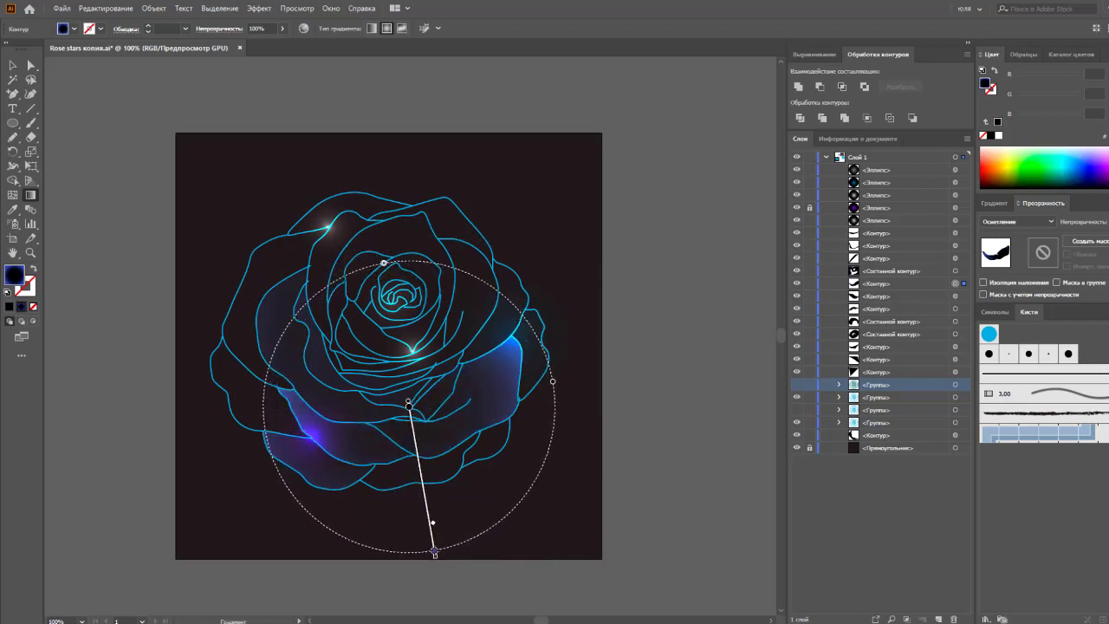
{"action": "key", "text": "v"}
{"action": "left_click", "coordinate": [652, 455]}
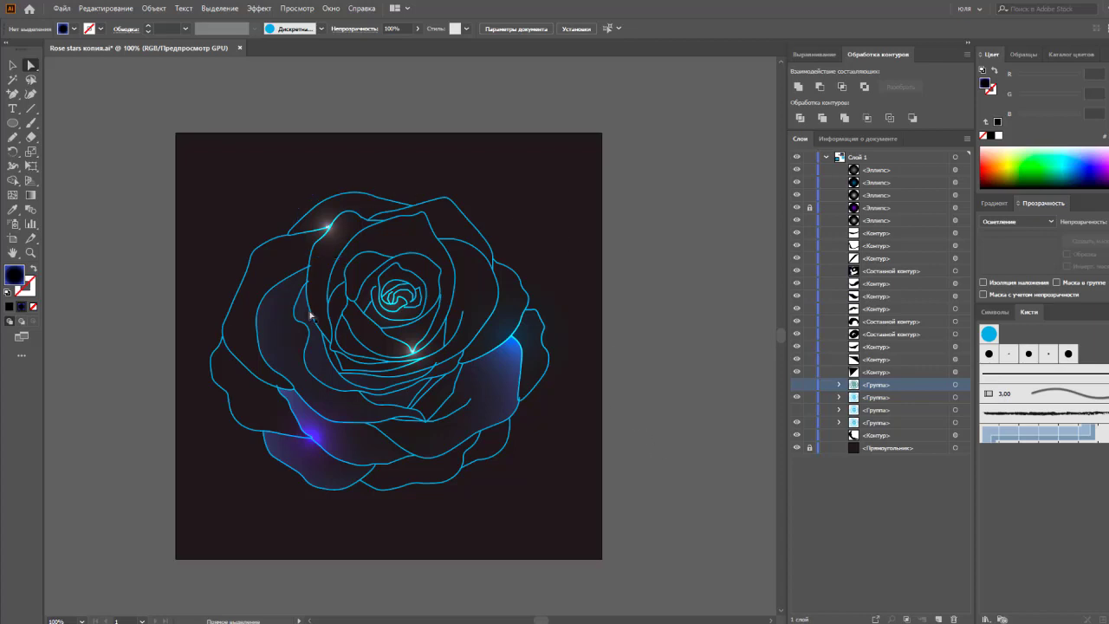
{"action": "key", "text": "v"}
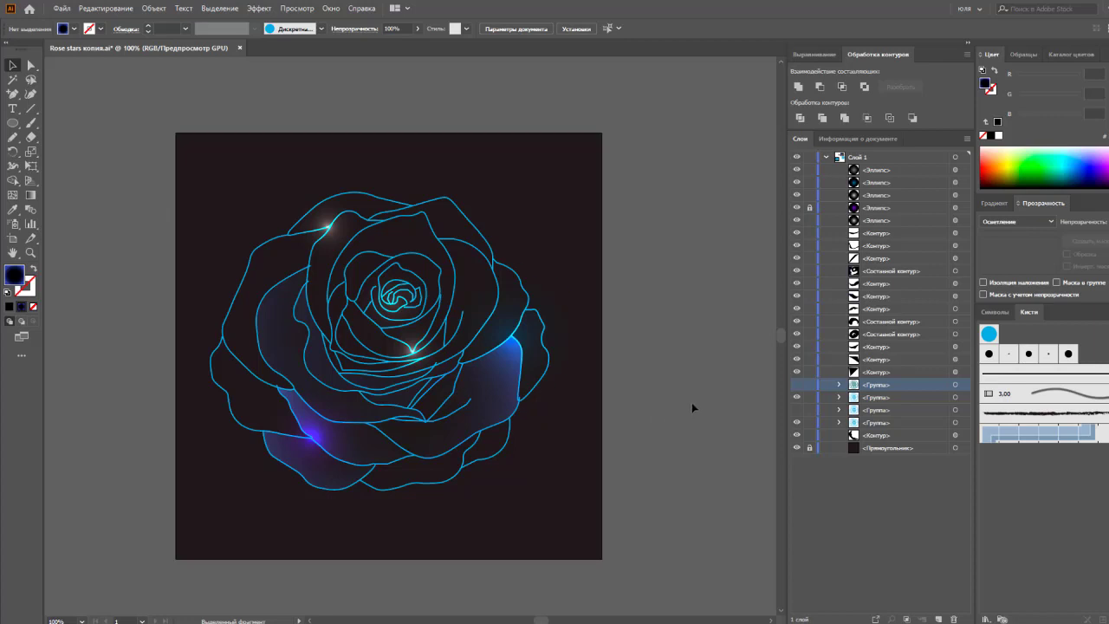
- Unhide the star-dotted group in Layers, move it above the artboard, and ungroup it
{"action": "scroll", "coordinate": [691, 402], "scroll_direction": "down", "scroll_amount": 2}
{"action": "scroll", "coordinate": [692, 402], "scroll_direction": "up", "scroll_amount": 2}
{"action": "left_click", "coordinate": [797, 386]}
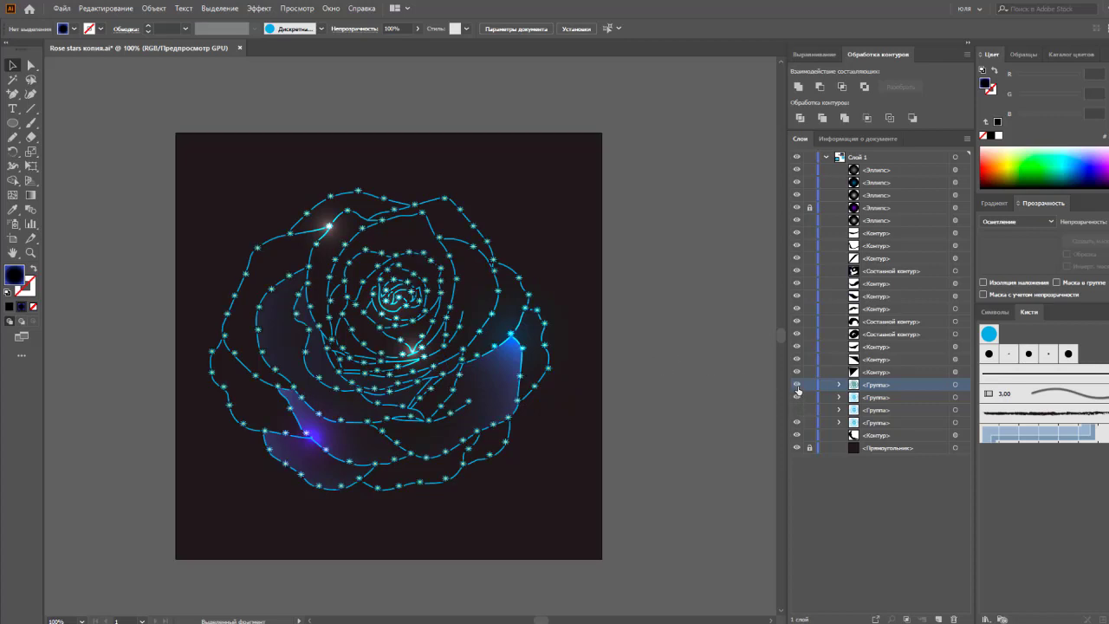
{"action": "left_click", "coordinate": [954, 387]}
{"action": "mouse_move", "coordinate": [397, 356]}
{"action": "left_mouse_down"}
{"action": "mouse_move", "coordinate": [604, 172]}
{"action": "mouse_move", "coordinate": [414, 308]}
{"action": "mouse_move", "coordinate": [377, 281]}
{"action": "mouse_move", "coordinate": [487, 292]}
{"action": "mouse_move", "coordinate": [570, 218]}
{"action": "left_mouse_up"}
{"action": "scroll", "coordinate": [615, 199], "scroll_direction": "up", "scroll_amount": 5}
{"action": "right_click", "coordinate": [378, 280]}
{"action": "left_click", "coordinate": [397, 292]}
- Enlarge a sparkle star, then shrink it and copy it onto the artboard
{"action": "left_click_drag", "start_coordinate": [485, 275], "coordinate": [618, 236]}
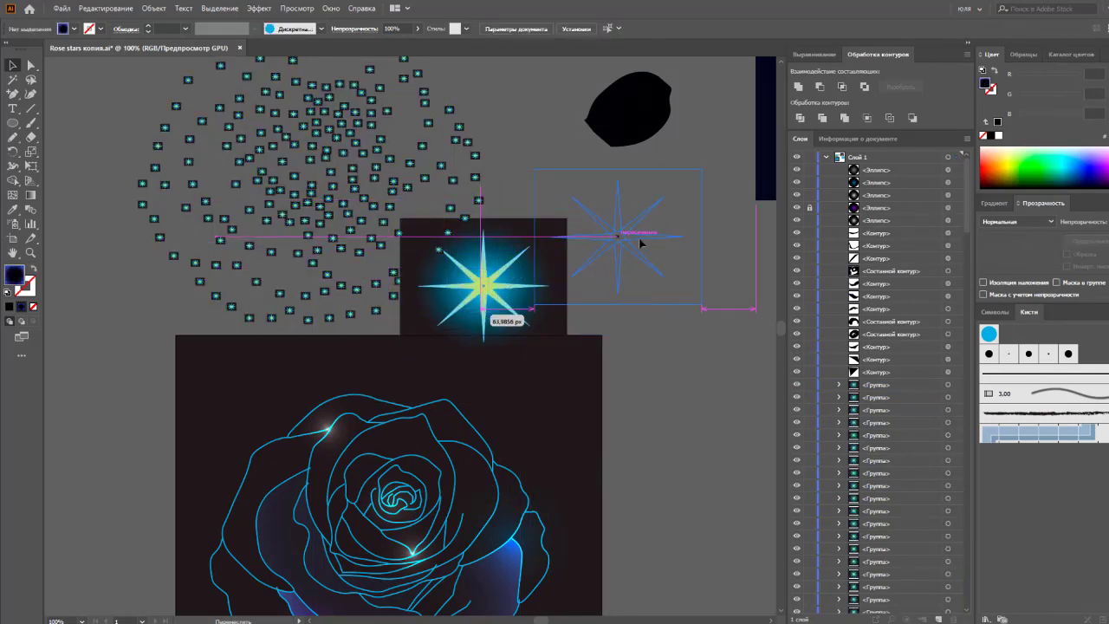
{"action": "left_click", "coordinate": [648, 289]}
{"action": "mouse_move", "coordinate": [699, 303]}
{"action": "left_mouse_down"}
{"action": "mouse_move", "coordinate": [633, 305]}
{"action": "mouse_move", "coordinate": [585, 394]}
{"action": "mouse_move", "coordinate": [553, 308]}
{"action": "left_mouse_up"}
{"action": "scroll", "coordinate": [585, 394], "scroll_direction": "down", "scroll_amount": 5}
{"action": "left_click", "coordinate": [650, 366]}
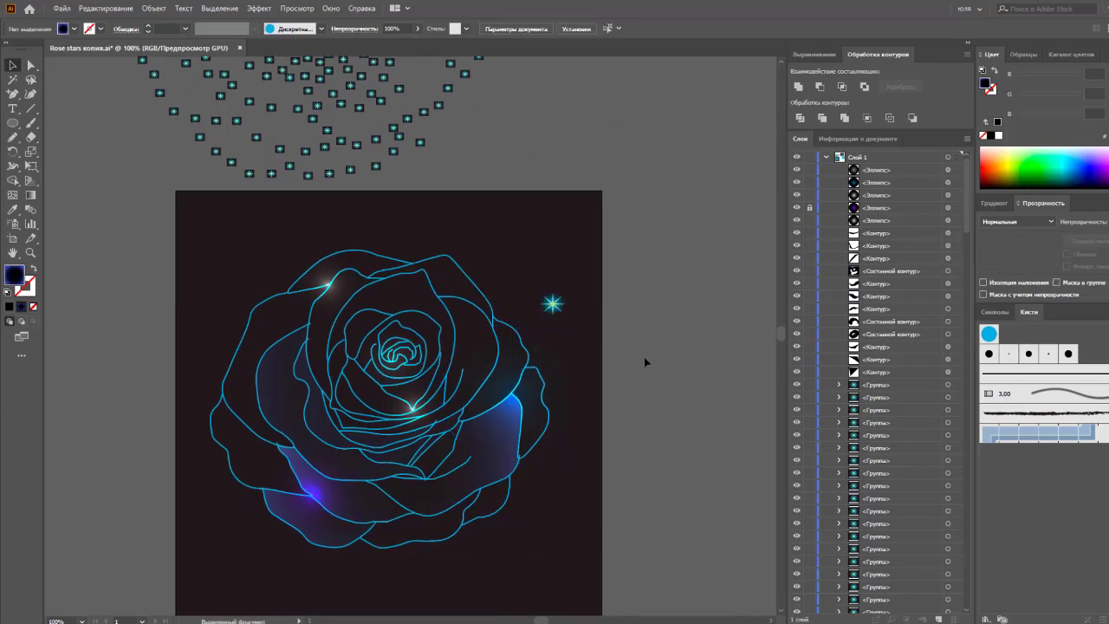
- Try moving the star to the rose centre, then undo the move
{"action": "left_click", "coordinate": [560, 317]}
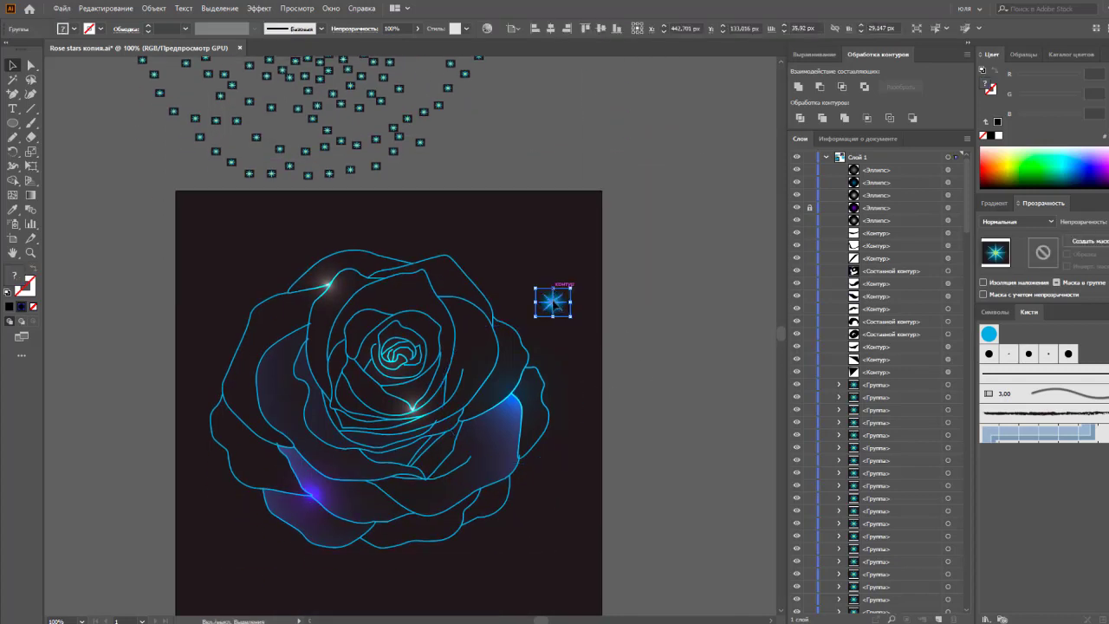
{"action": "left_click_drag", "start_coordinate": [553, 303], "coordinate": [403, 364]}
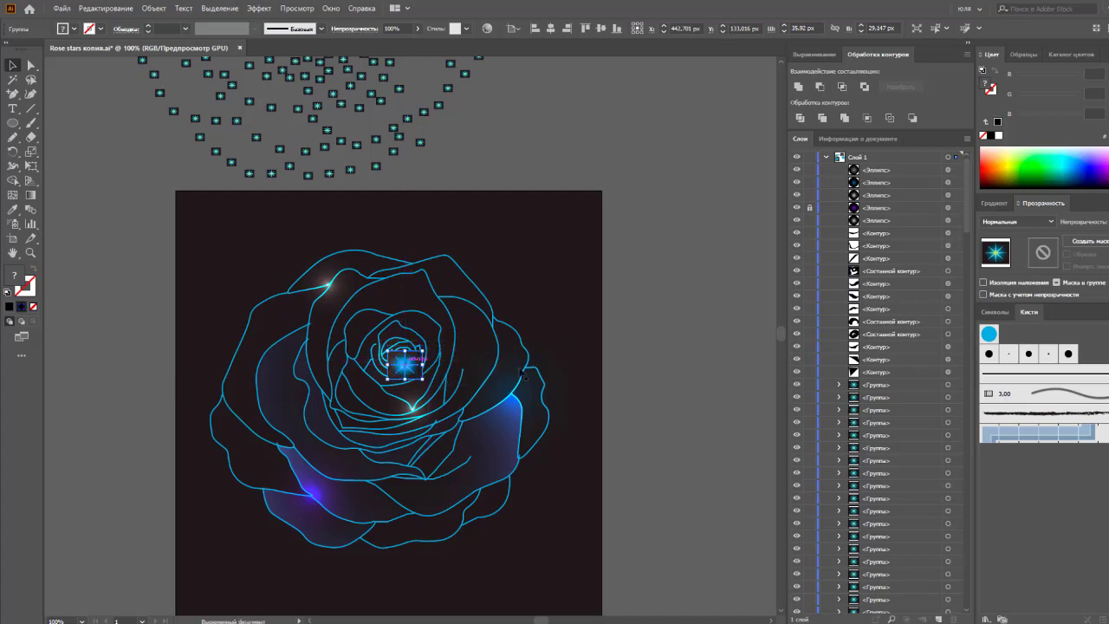
{"action": "left_click", "coordinate": [625, 365]}
{"action": "scroll", "coordinate": [606, 363], "scroll_direction": "down", "scroll_amount": 1}
{"action": "left_click", "coordinate": [425, 342]}
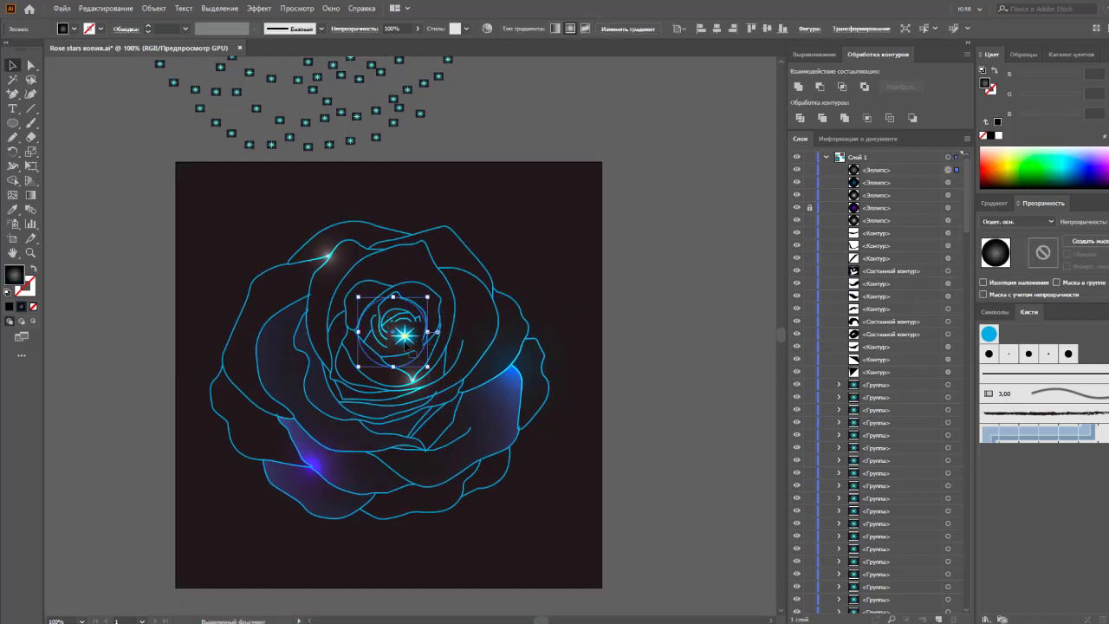
{"action": "key", "text": "ctrl+z"}
- Set the star right of the rose to the Нормальный blend mode
{"action": "left_click", "coordinate": [1039, 222]}
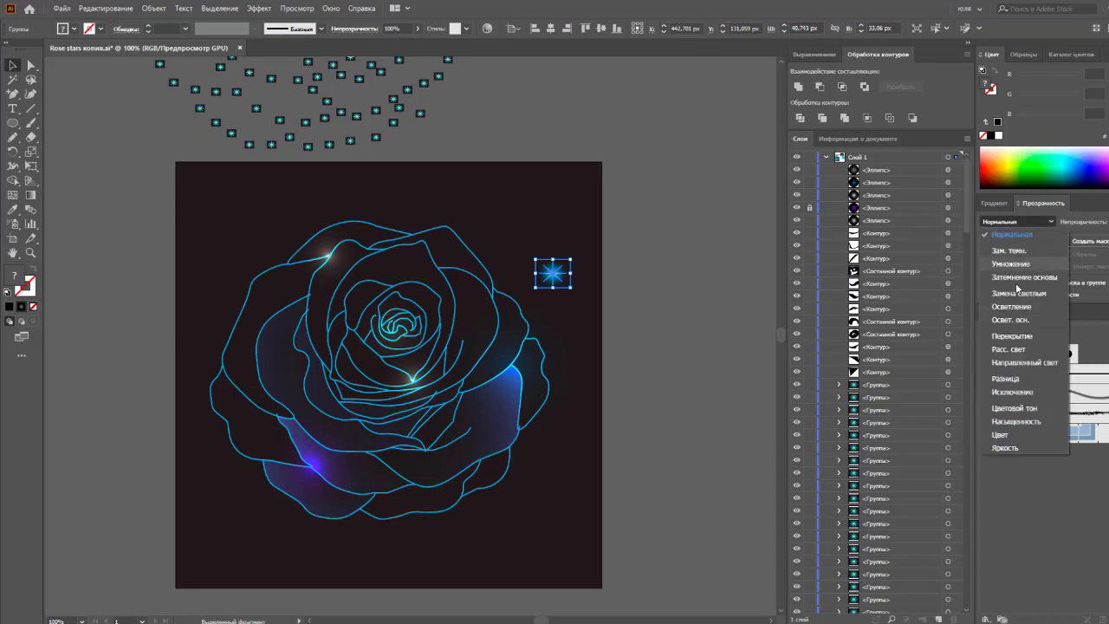
{"action": "left_click", "coordinate": [731, 322]}
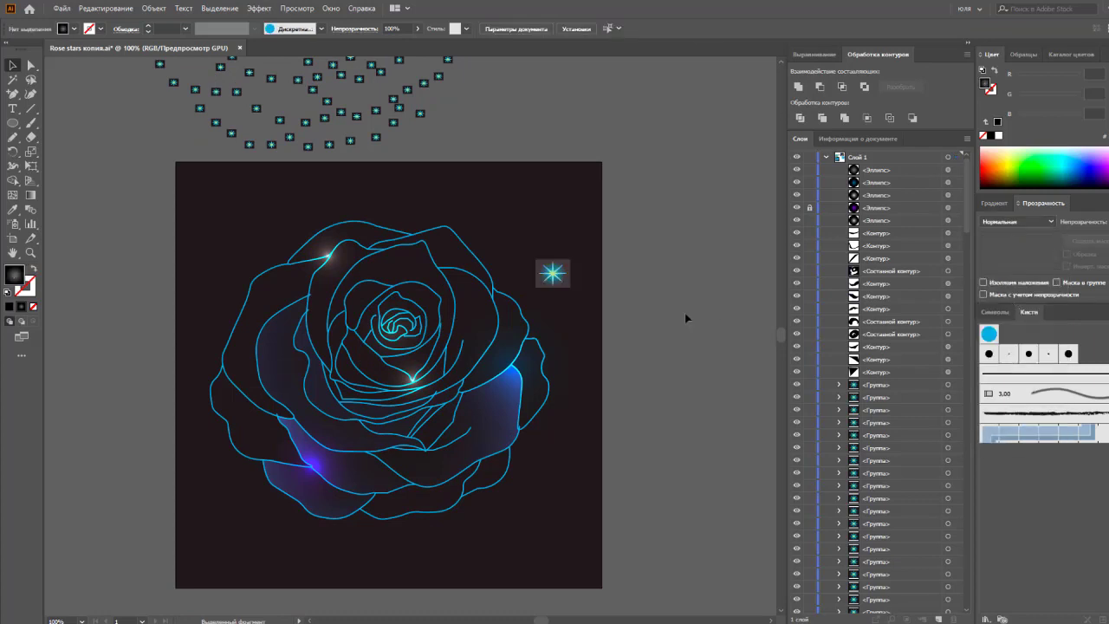
{"action": "left_click", "coordinate": [563, 286]}
{"action": "left_click", "coordinate": [1008, 225]}
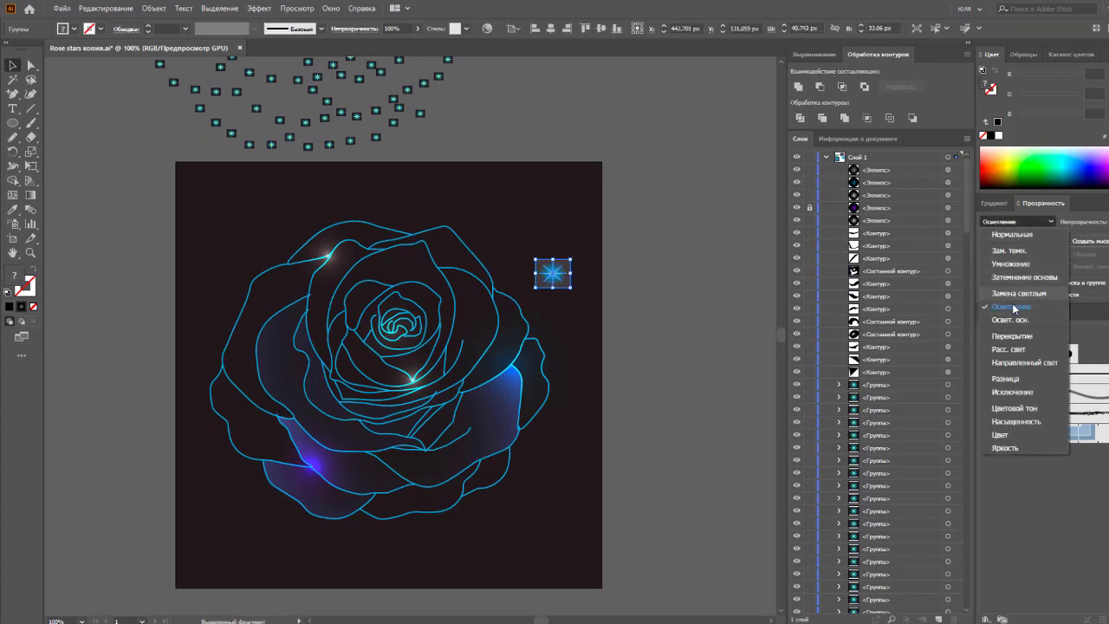
{"action": "left_click", "coordinate": [1014, 315]}
{"action": "left_click", "coordinate": [687, 335]}
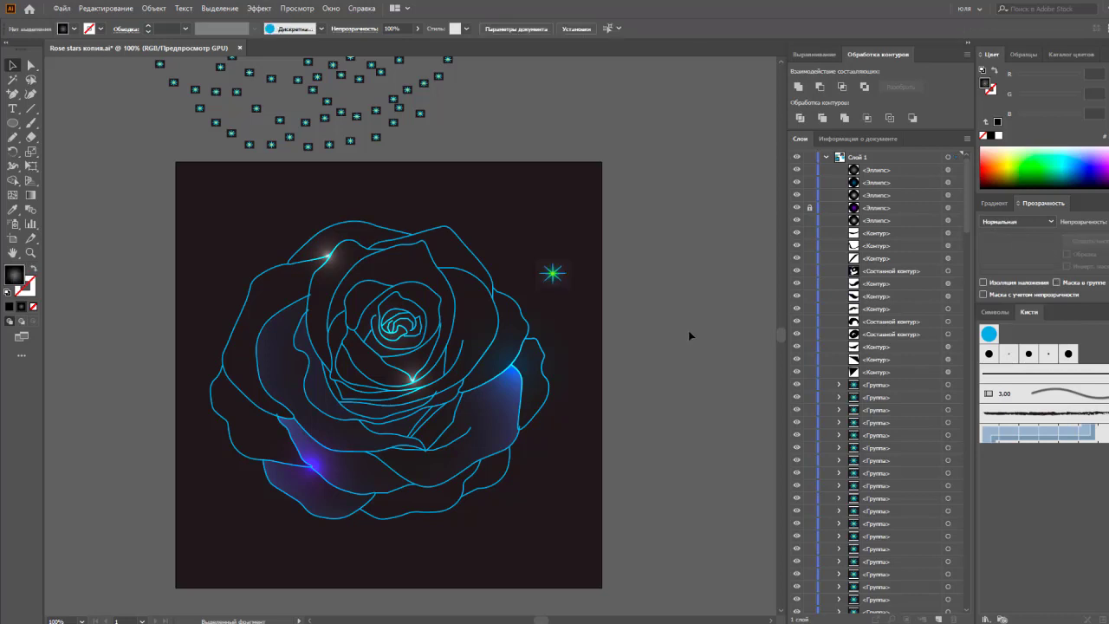
{"action": "left_click", "coordinate": [563, 274]}
{"action": "right_click", "coordinate": [563, 274]}
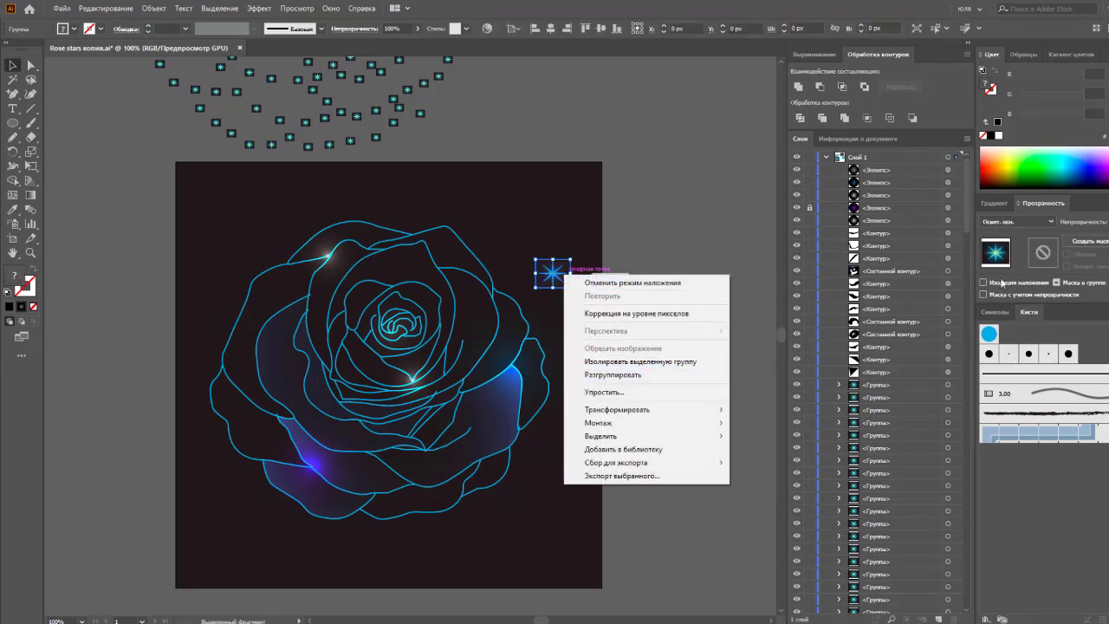
{"action": "left_click", "coordinate": [1010, 224]}
{"action": "left_click", "coordinate": [1010, 224]}
{"action": "left_click", "coordinate": [1014, 246]}
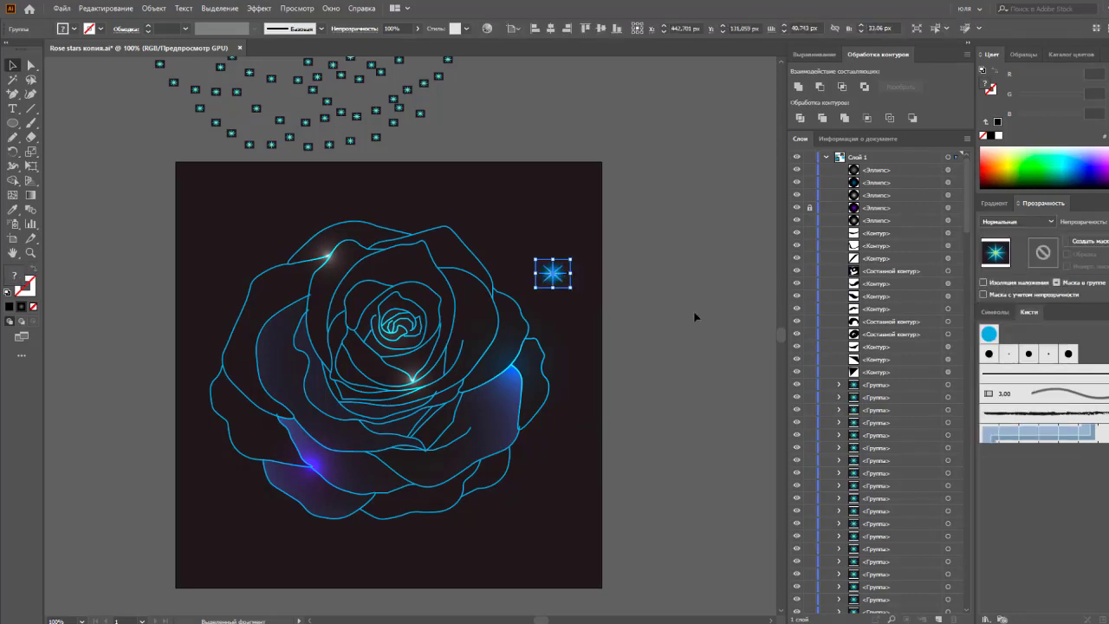
{"action": "left_click", "coordinate": [694, 317]}
- Zoom in to check the star, then copy it to the artboard's top edge
{"action": "key", "text": "z"}
{"action": "left_click", "coordinate": [537, 267]}
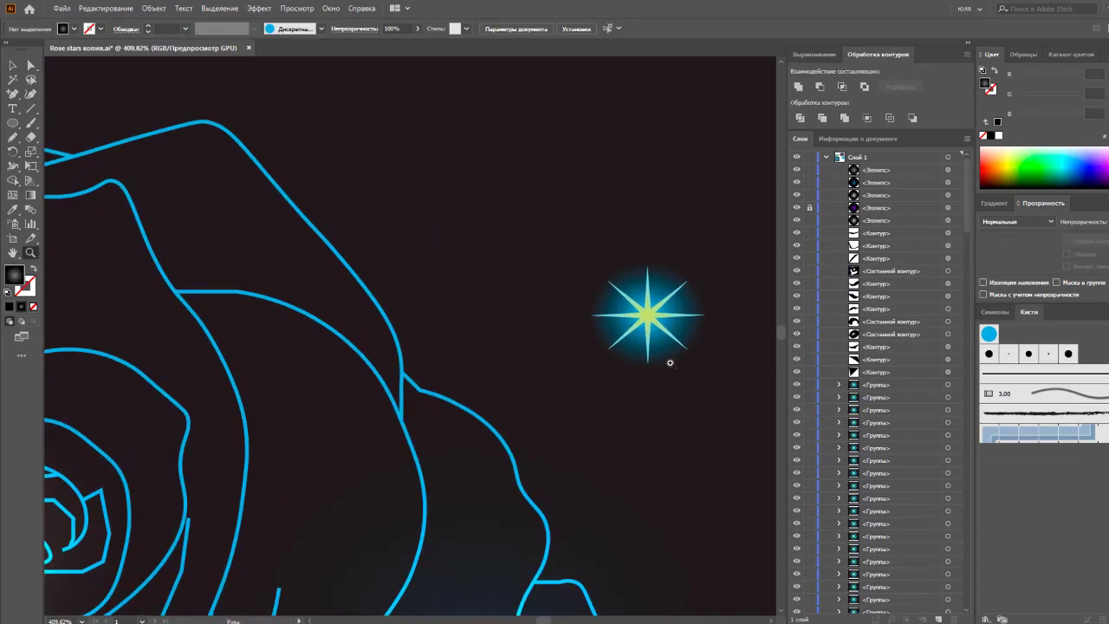
{"action": "left_click", "coordinate": [613, 327], "text": "alt"}
{"action": "key", "text": "v"}
{"action": "left_click_drag", "start_coordinate": [660, 340], "coordinate": [467, 121]}
{"action": "scroll", "coordinate": [520, 130], "scroll_direction": "up", "scroll_amount": 3}
{"action": "left_click", "coordinate": [505, 179]}
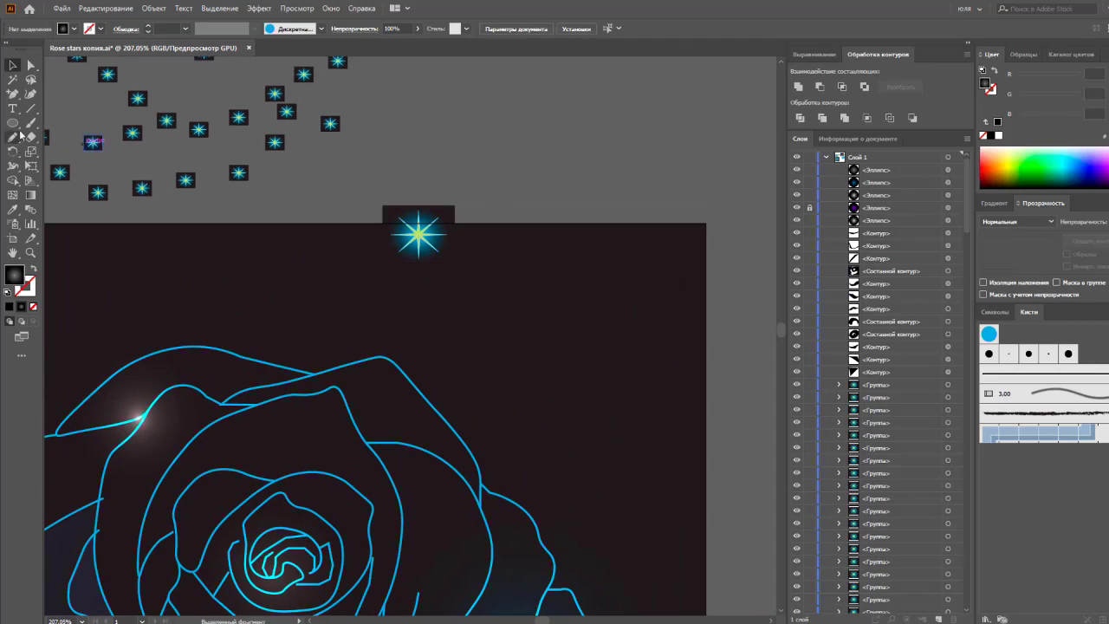
- Sample the teal star gradient onto the star and make its dark outer stop pure black
{"action": "left_click", "coordinate": [13, 209]}
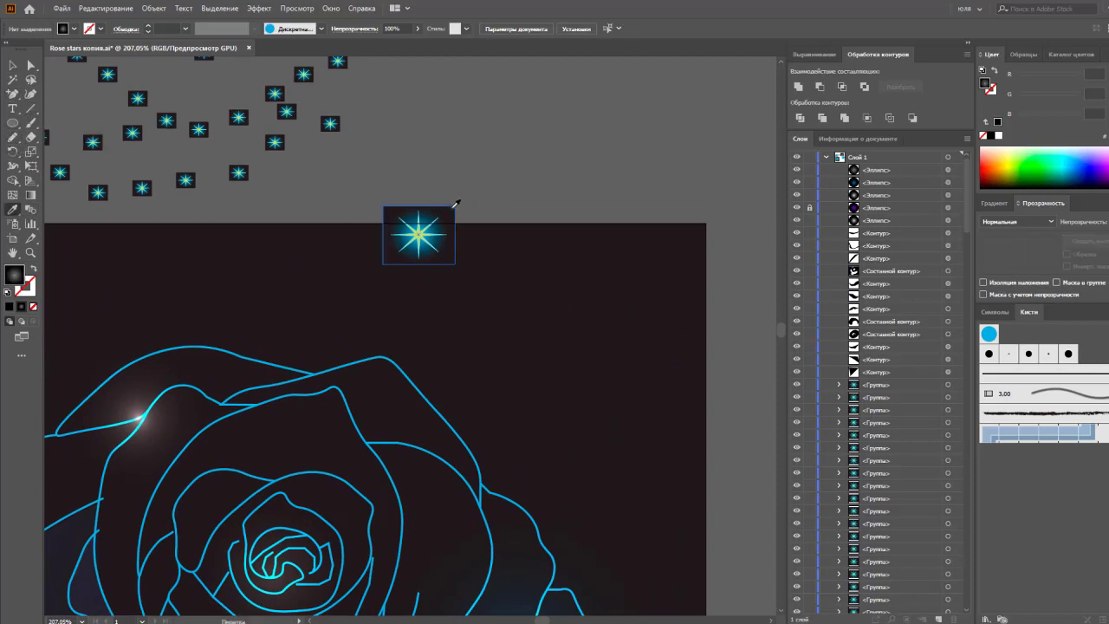
{"action": "left_click", "coordinate": [451, 208]}
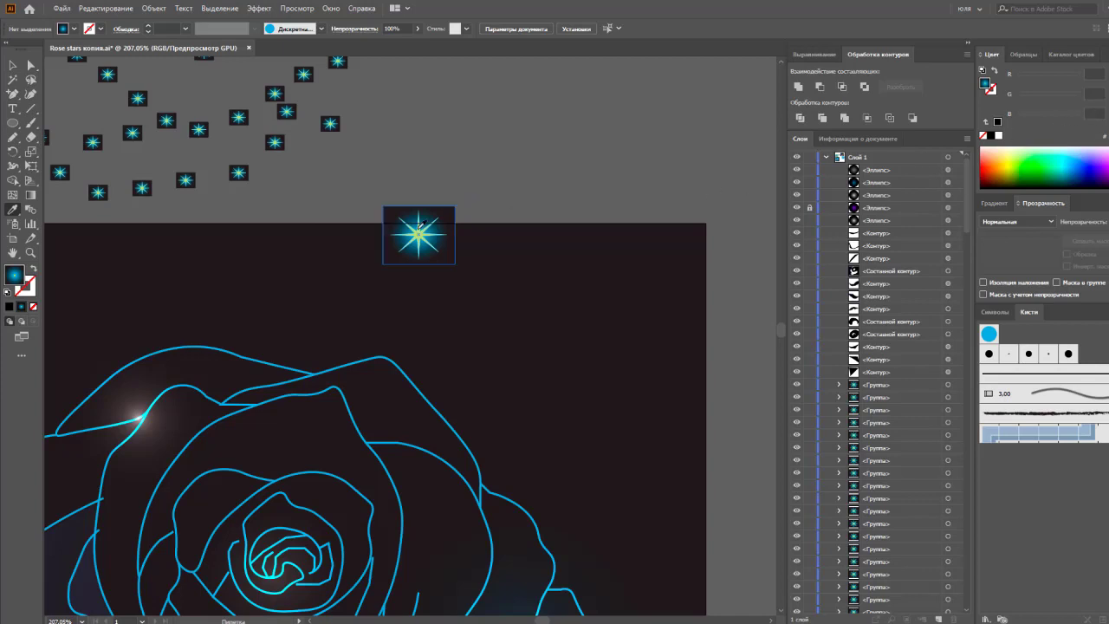
{"action": "key", "text": "z"}
{"action": "left_click_drag", "start_coordinate": [405, 215], "coordinate": [679, 273]}
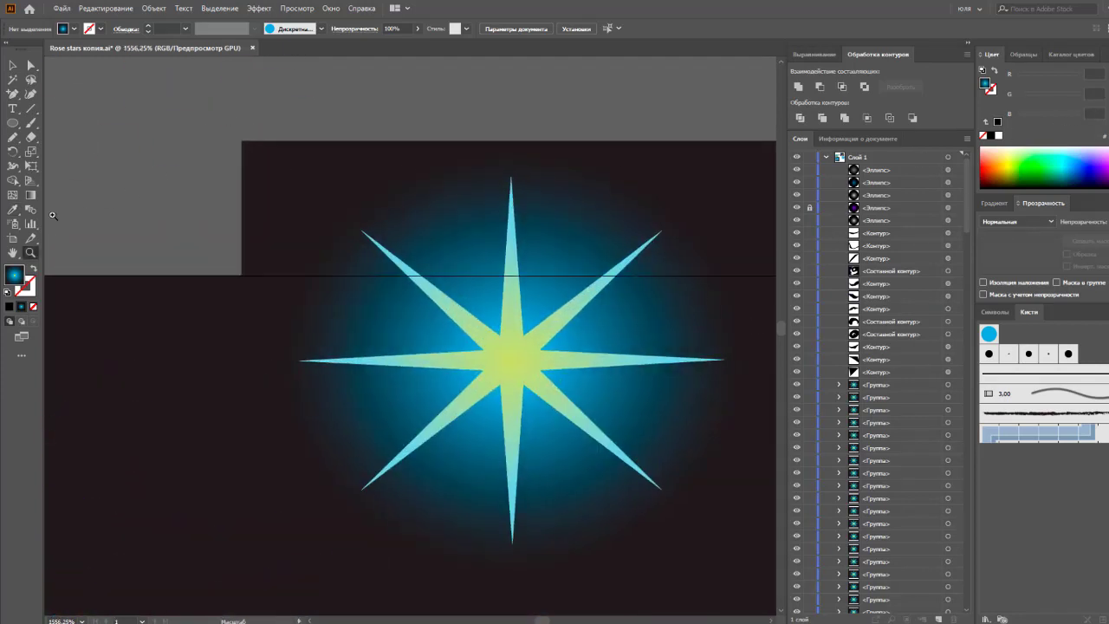
{"action": "key", "text": "i"}
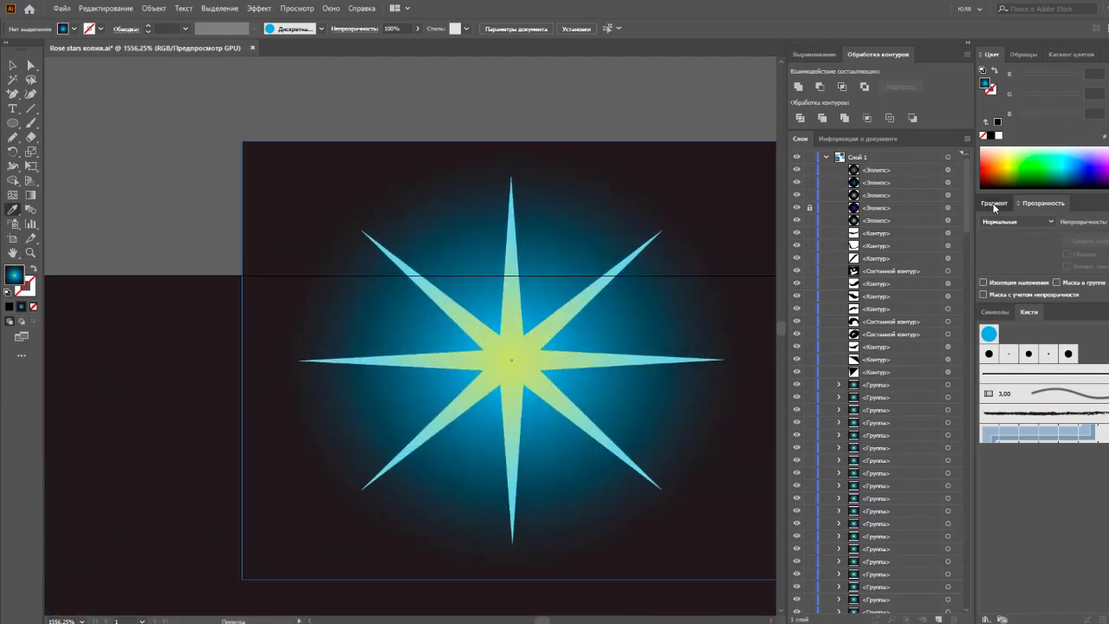
{"action": "left_click", "coordinate": [993, 204]}
{"action": "left_click", "coordinate": [1106, 300]}
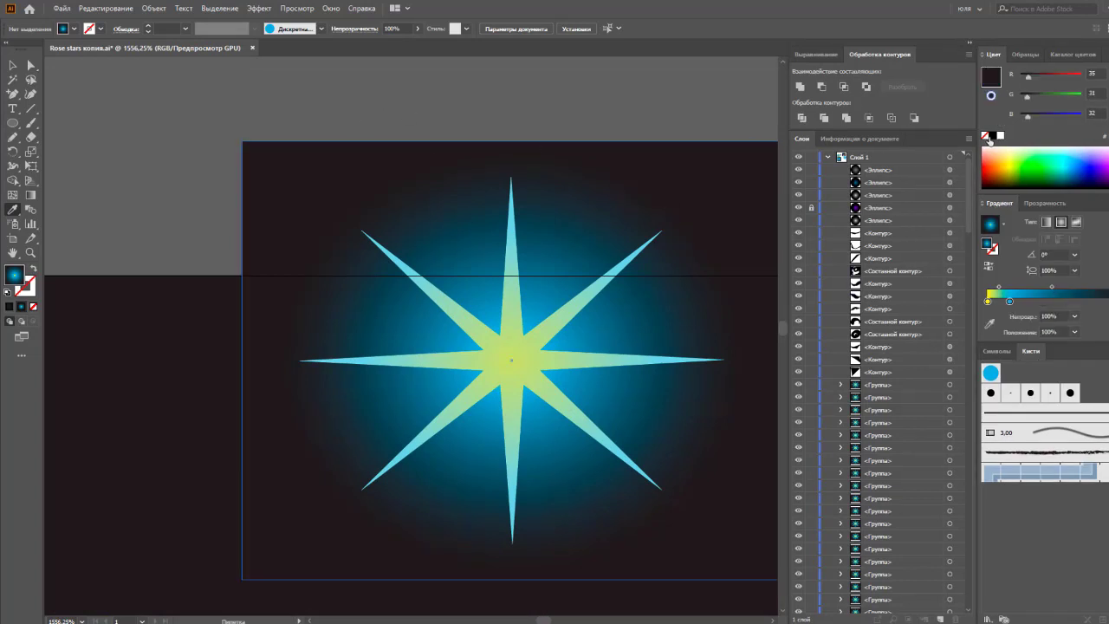
{"action": "left_click", "coordinate": [991, 136]}
{"action": "left_click", "coordinate": [50, 135]}
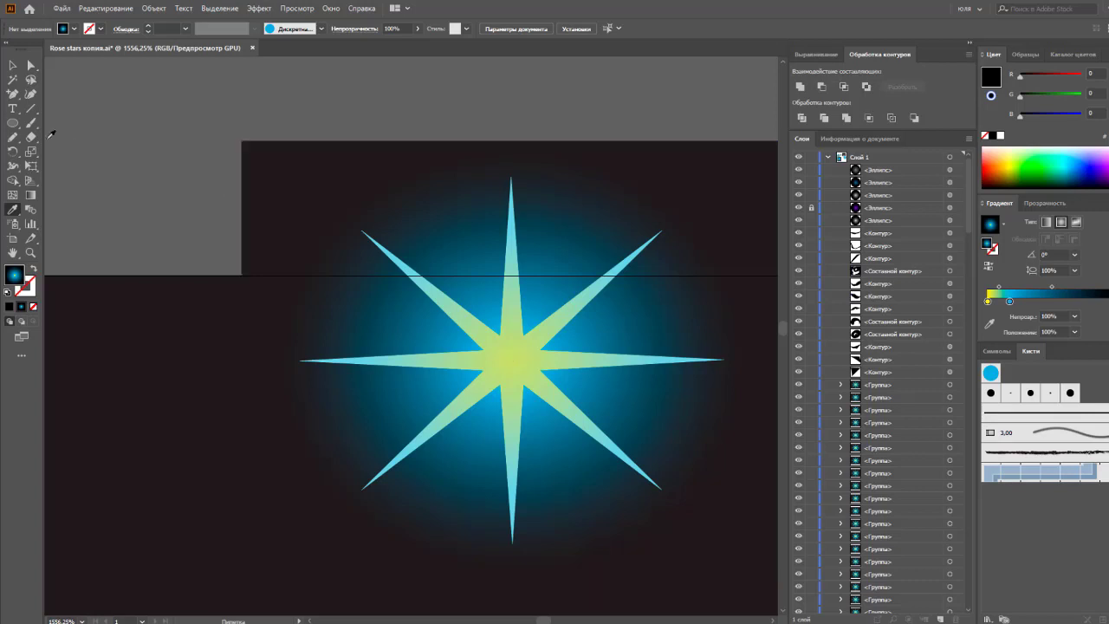
- Move the star and its backdrop down-left and set the group's blend mode to Screen
{"action": "left_click", "coordinate": [11, 66]}
{"action": "left_click_drag", "start_coordinate": [465, 203], "coordinate": [441, 339]}
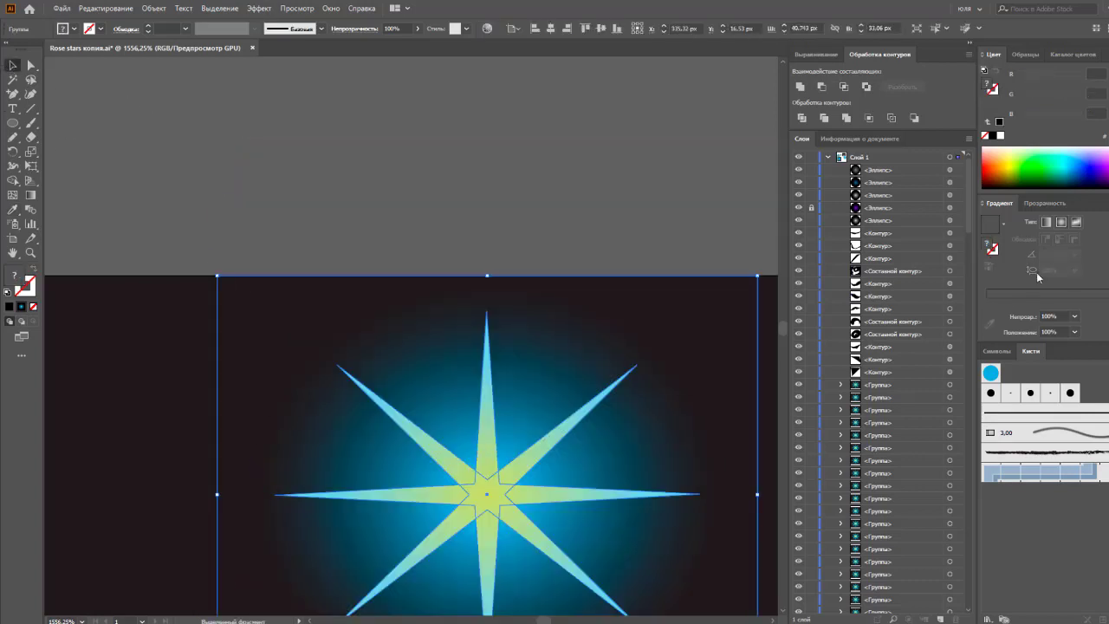
{"action": "left_click", "coordinate": [1043, 203]}
{"action": "left_click", "coordinate": [1018, 221]}
{"action": "left_click", "coordinate": [940, 307]}
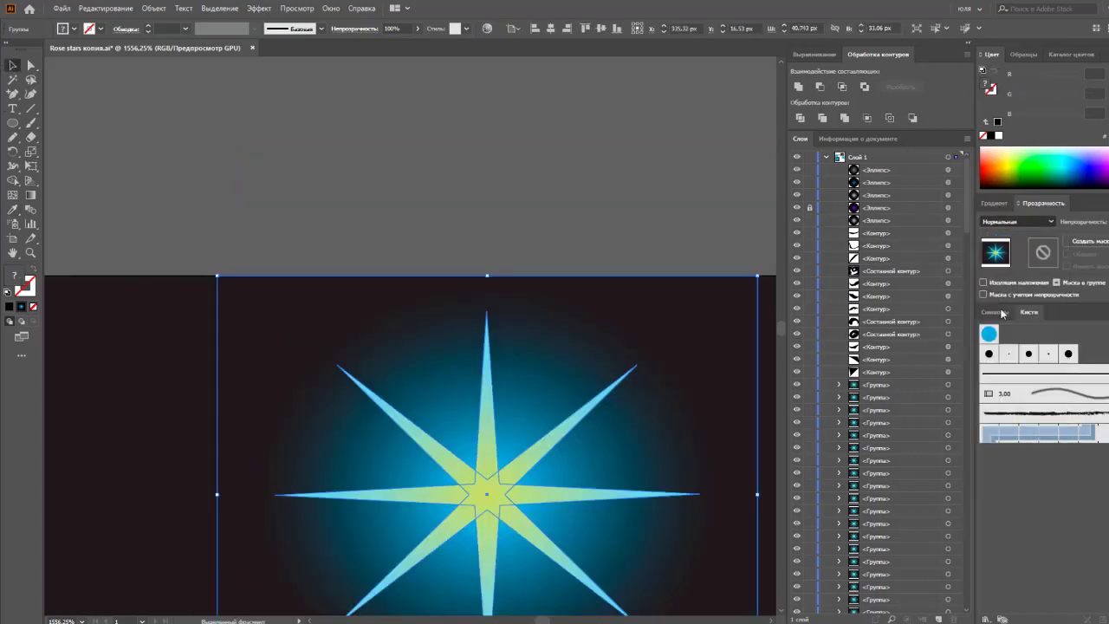
{"action": "left_click", "coordinate": [252, 208]}
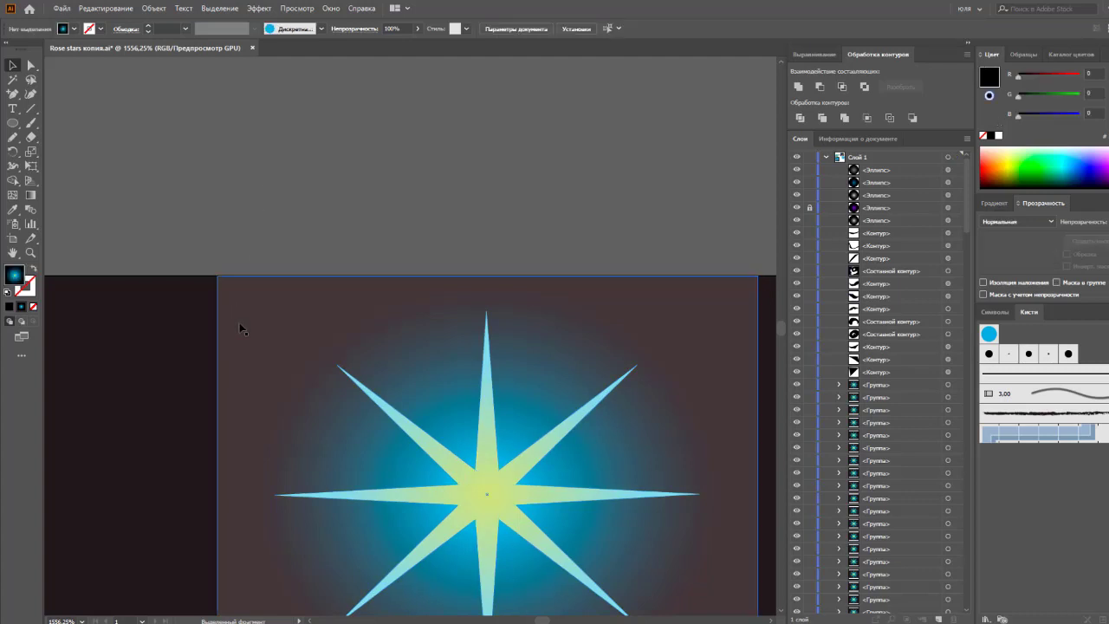
- Zoom out to the whole star tile and direct-select the square backdrop behind the star
{"action": "key", "text": "ctrl+minus"}
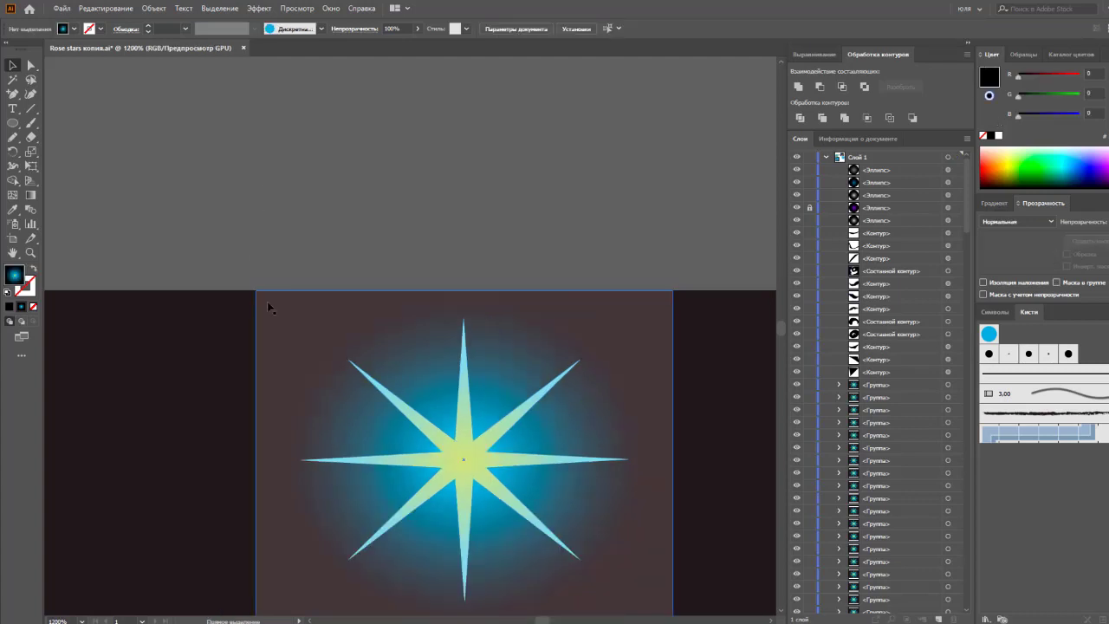
{"action": "key", "text": "ctrl+minus"}
{"action": "left_click_drag", "start_coordinate": [285, 253], "coordinate": [259, 202]}
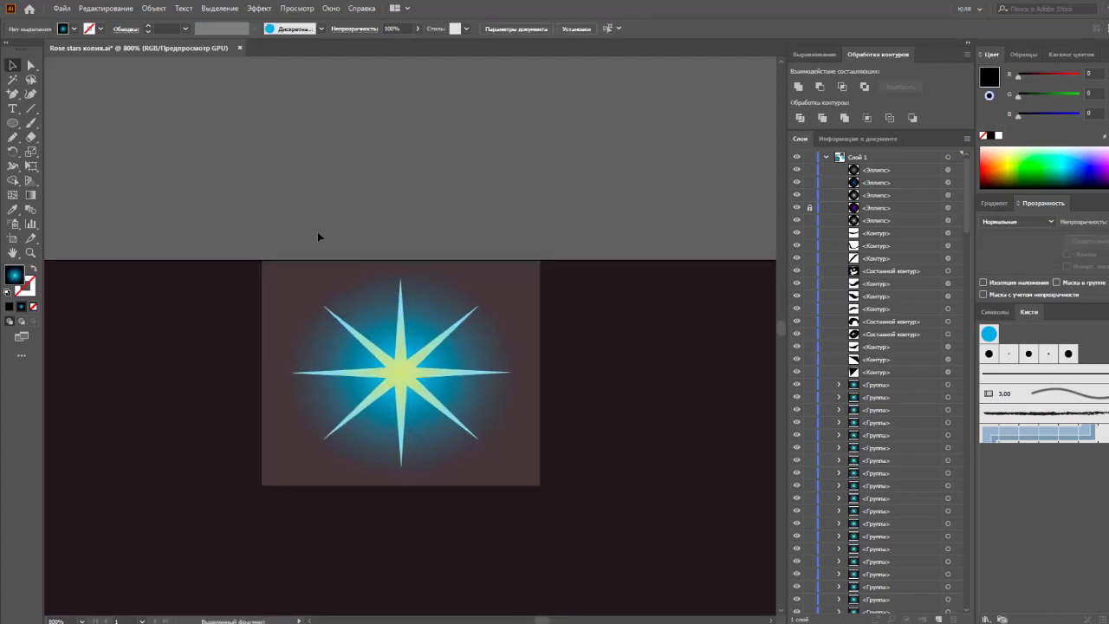
{"action": "left_click", "coordinate": [297, 280]}
{"action": "key", "text": "a"}
{"action": "left_click", "coordinate": [305, 274]}
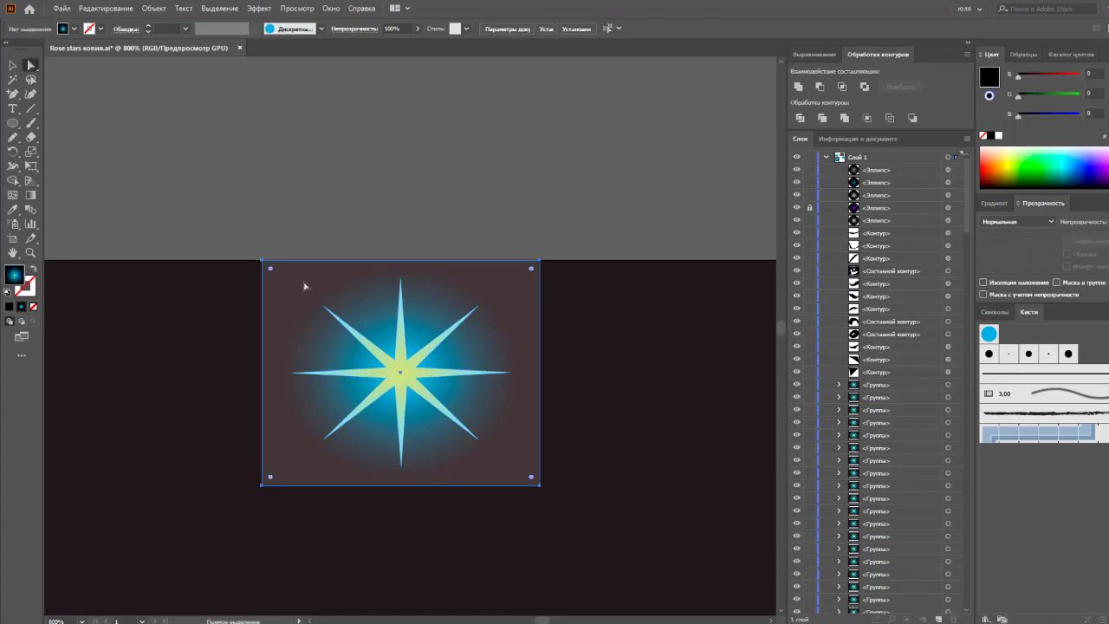
- Add a black stop at about 91.56% on the backdrop's radial gradient slider
{"action": "left_click", "coordinate": [997, 204]}
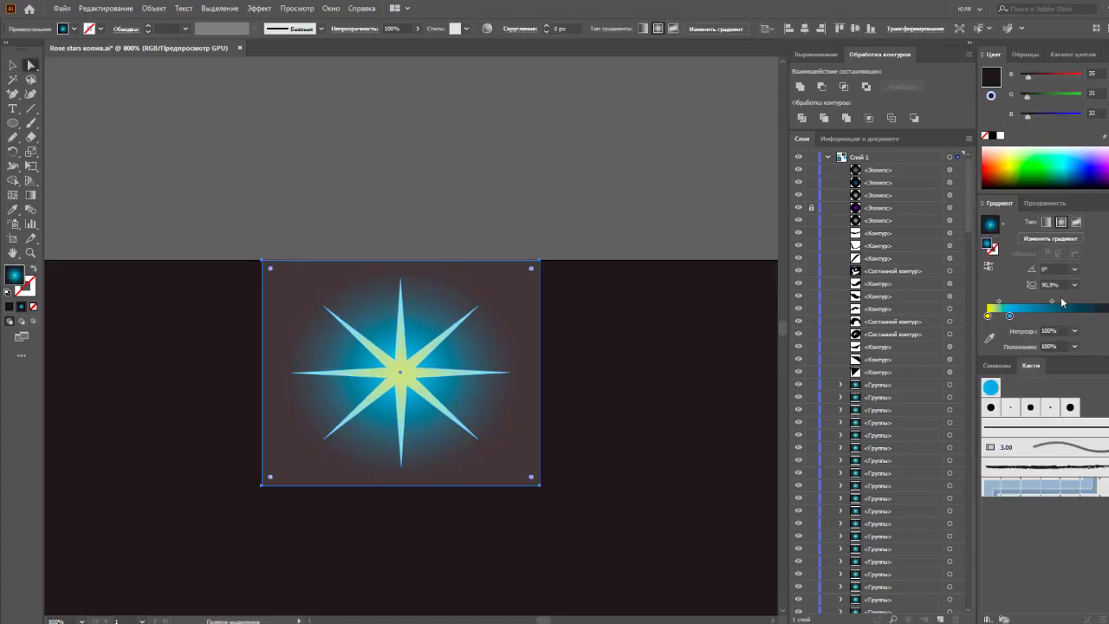
{"action": "left_click", "coordinate": [1095, 315]}
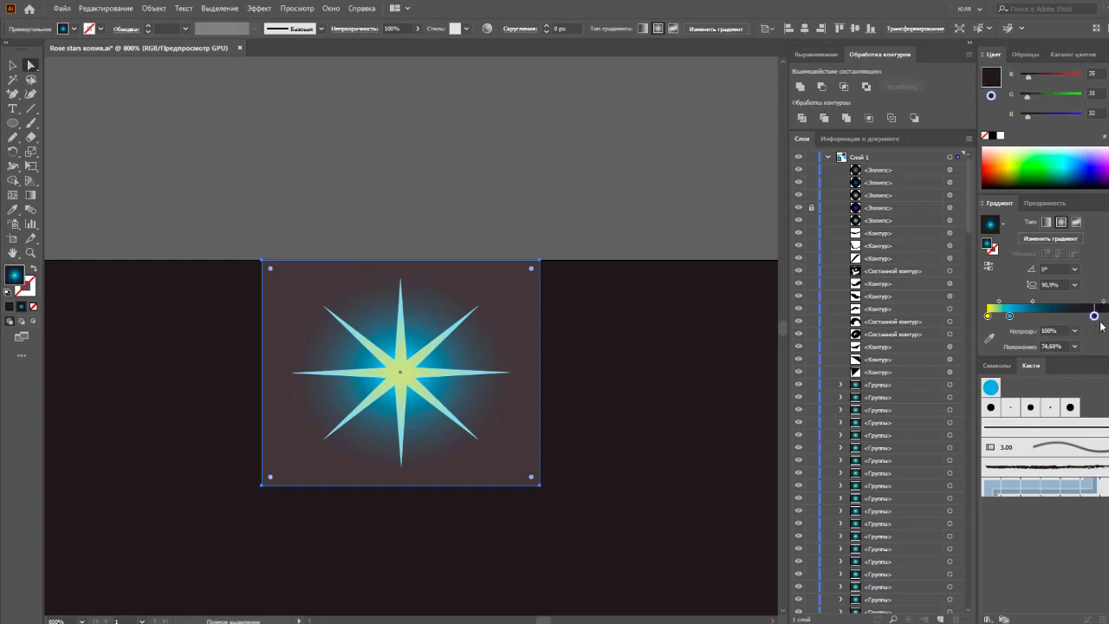
{"action": "left_click", "coordinate": [992, 137]}
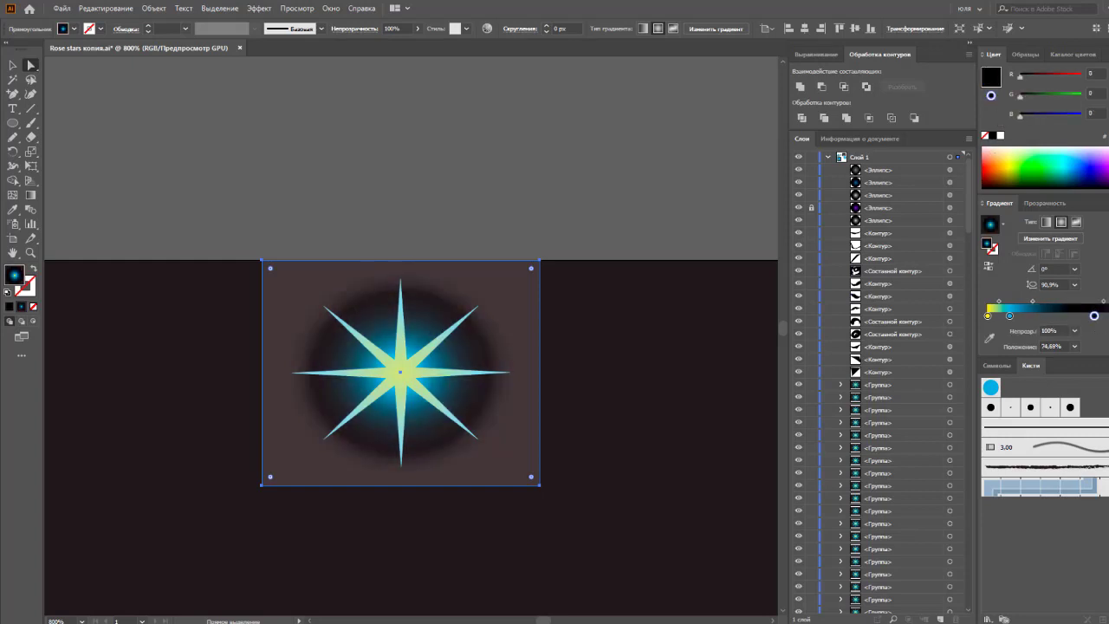
{"action": "left_click_drag", "start_coordinate": [1095, 315], "coordinate": [1108, 316]}
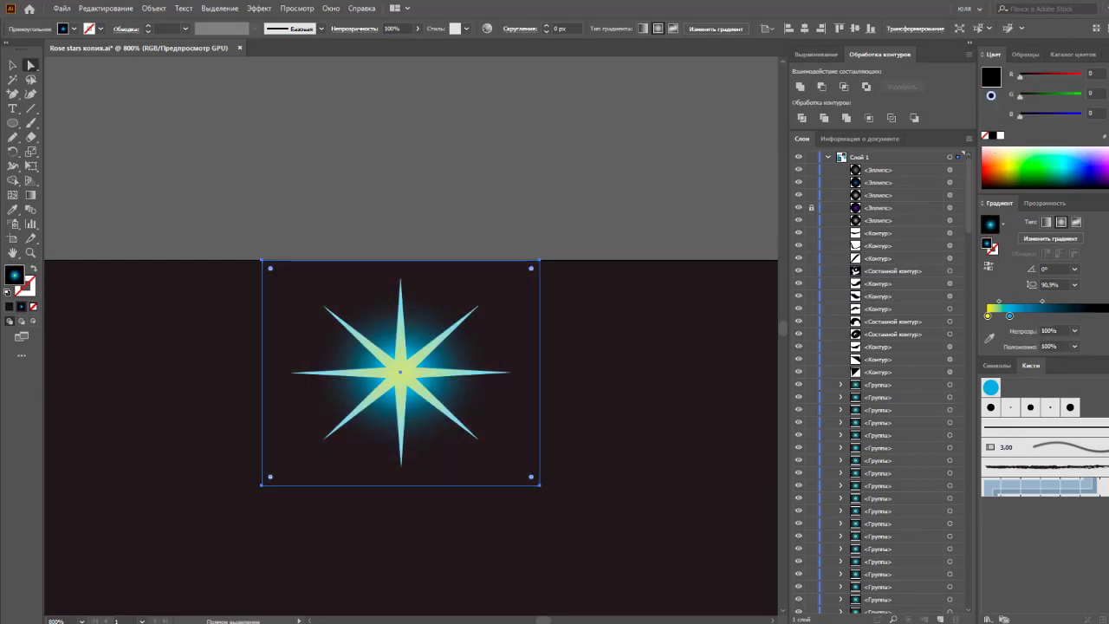
{"action": "left_click", "coordinate": [663, 180]}
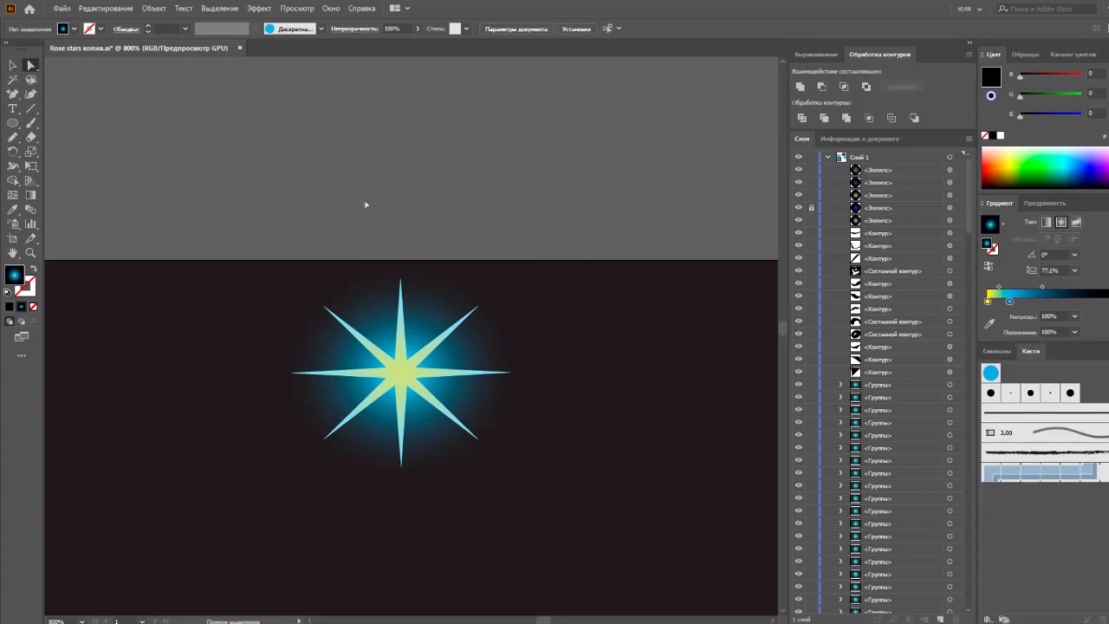
- Zoom out, select the big sparkle star and enter isolation mode on its group
{"action": "key", "text": "ctrl+minus"}
{"action": "key", "text": "ctrl+minus"}
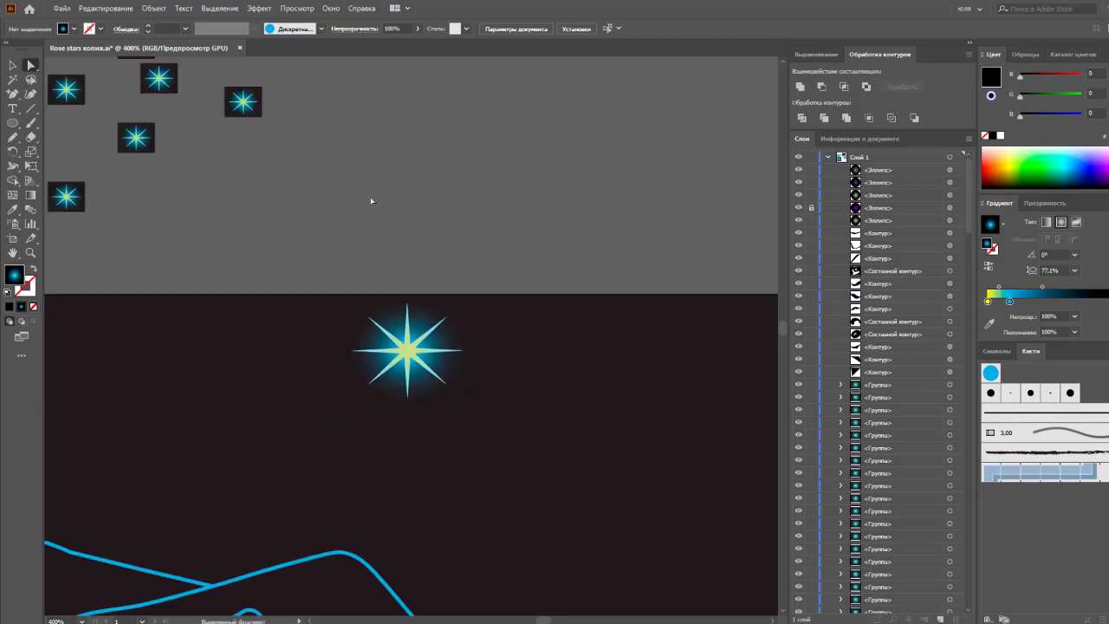
{"action": "key", "text": "ctrl+minus"}
{"action": "key", "text": "ctrl+minus"}
{"action": "scroll", "coordinate": [429, 238], "scroll_direction": "down", "scroll_amount": 3}
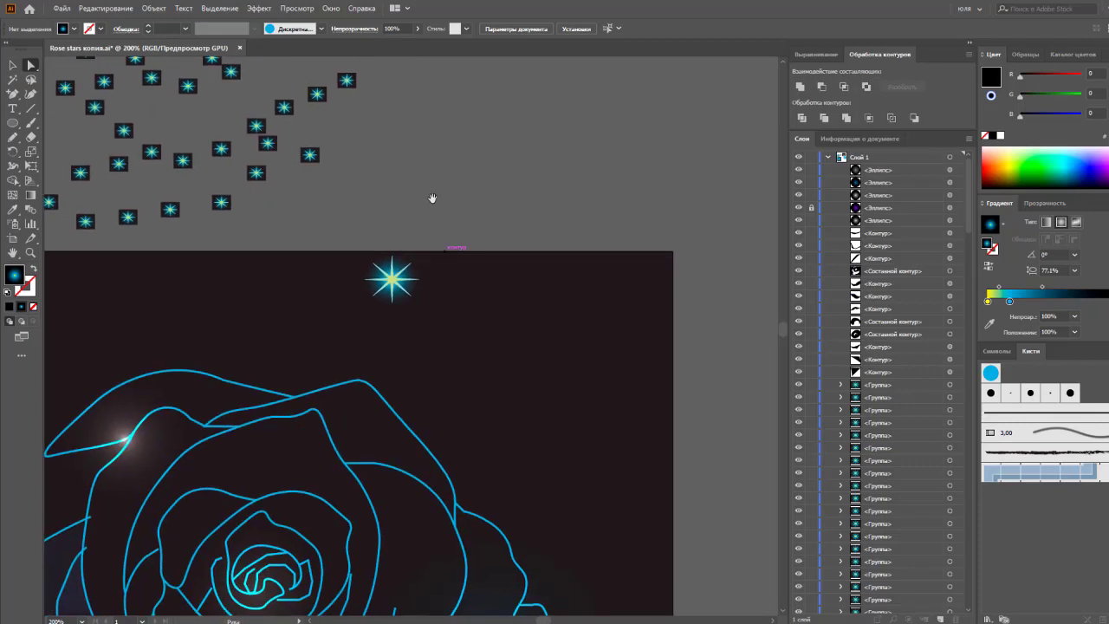
{"action": "left_click", "coordinate": [12, 78]}
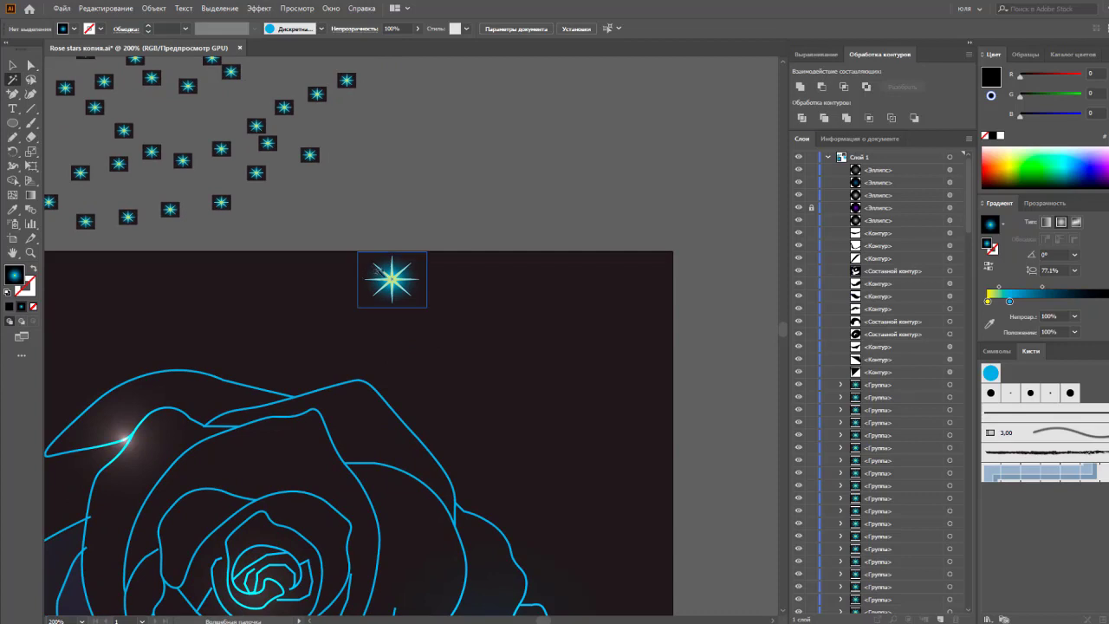
{"action": "left_click", "coordinate": [381, 273]}
{"action": "left_click", "coordinate": [12, 65]}
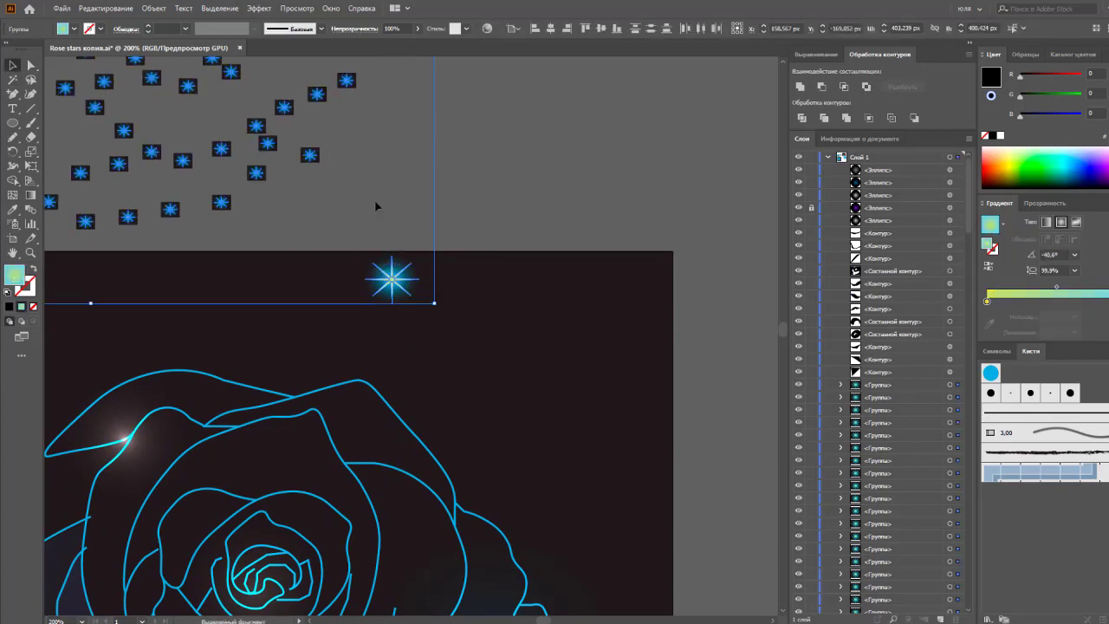
{"action": "left_click", "coordinate": [376, 205]}
{"action": "right_click", "coordinate": [394, 276]}
{"action": "left_click", "coordinate": [415, 350]}
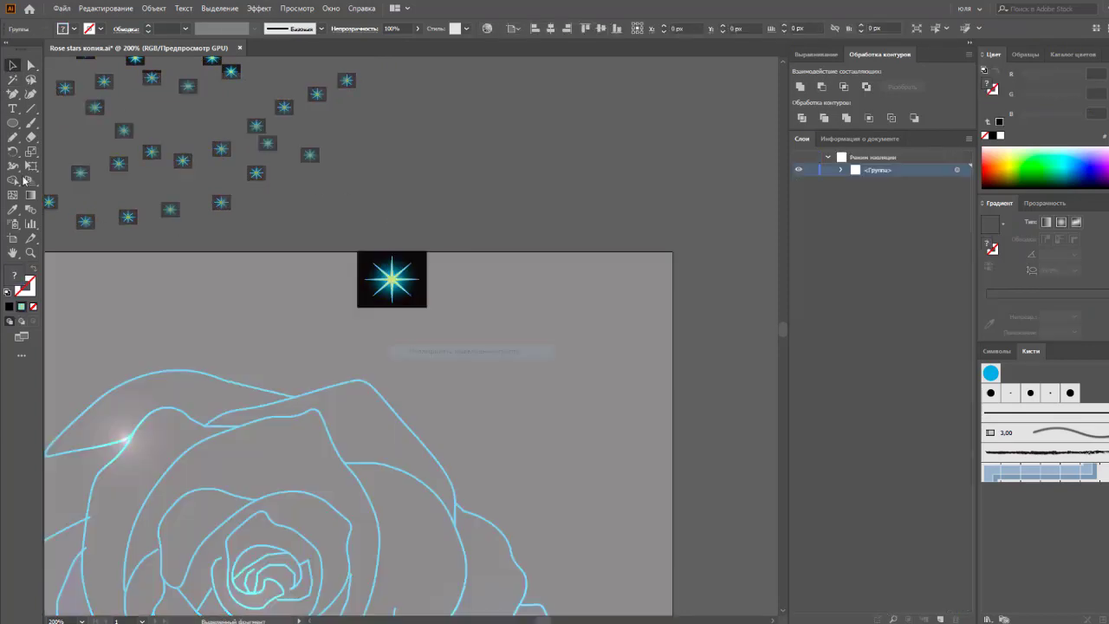
- Add a blue gradient stop to the star's shapes and shift it and the midpoint toward the middle
{"action": "left_click", "coordinate": [12, 80]}
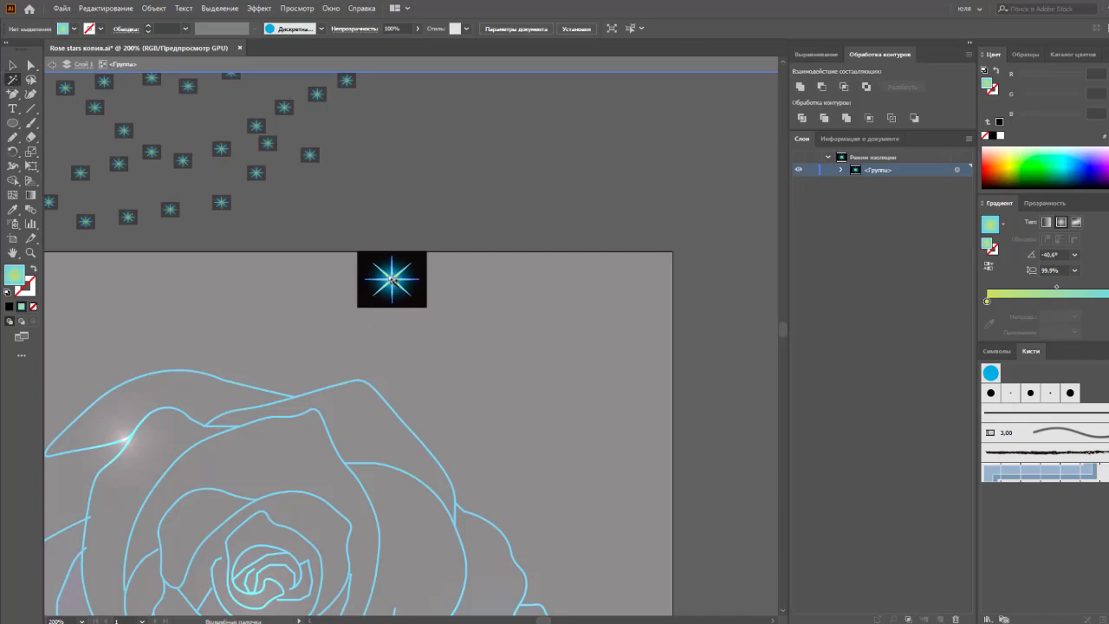
{"action": "left_click", "coordinate": [391, 279]}
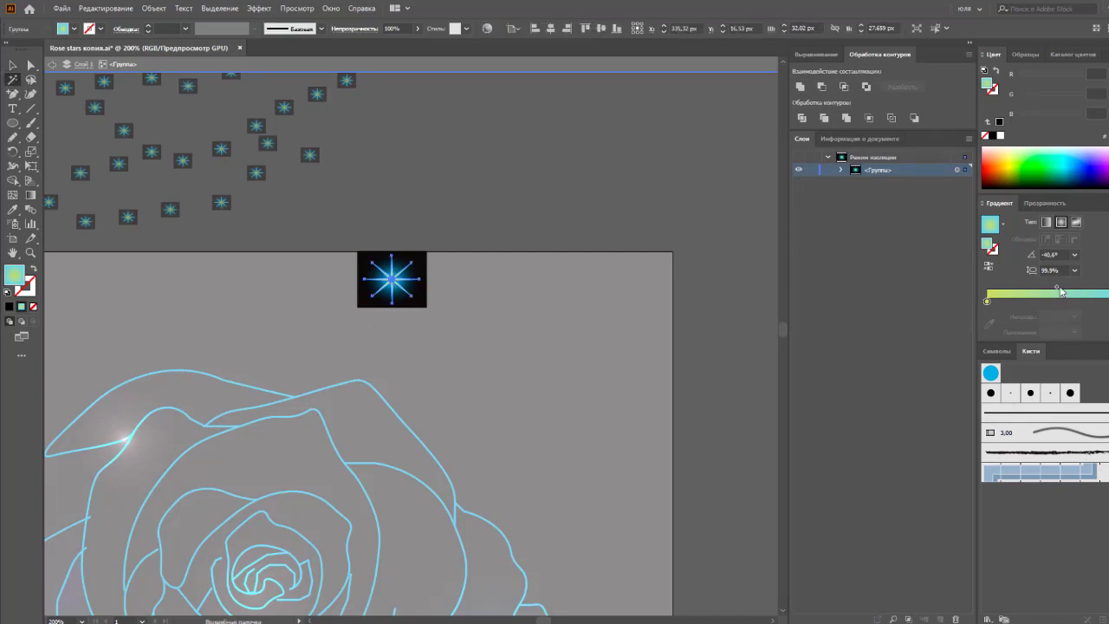
{"action": "left_click_drag", "start_coordinate": [1058, 286], "coordinate": [1041, 287]}
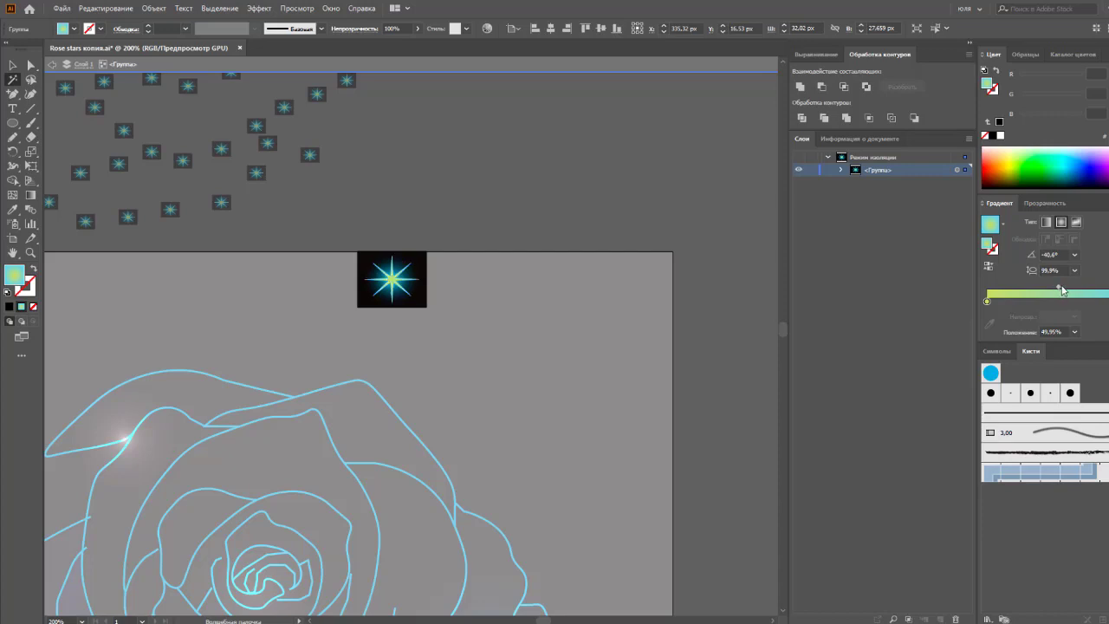
{"action": "left_click_drag", "start_coordinate": [1108, 301], "coordinate": [1085, 301]}
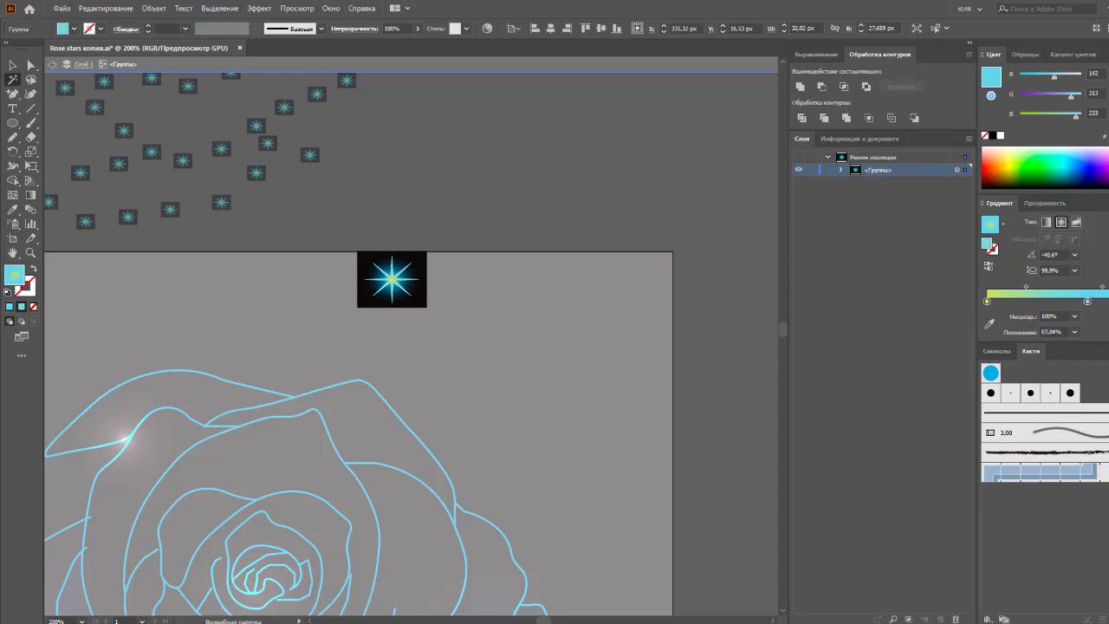
{"action": "left_click_drag", "start_coordinate": [1090, 160], "coordinate": [1079, 153]}
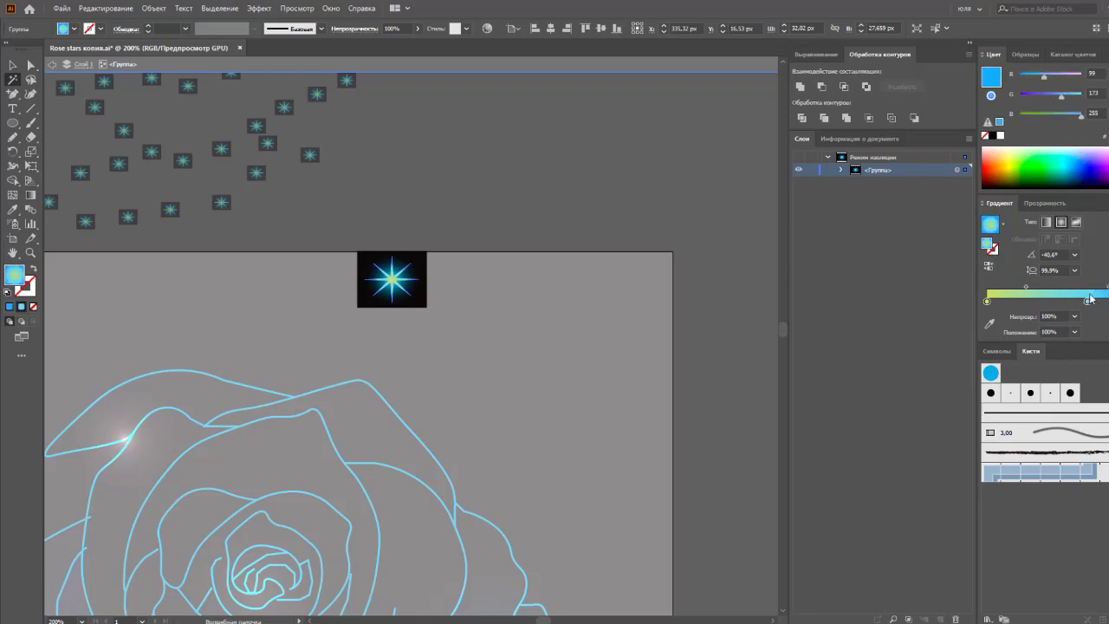
{"action": "left_click_drag", "start_coordinate": [1089, 300], "coordinate": [1048, 303]}
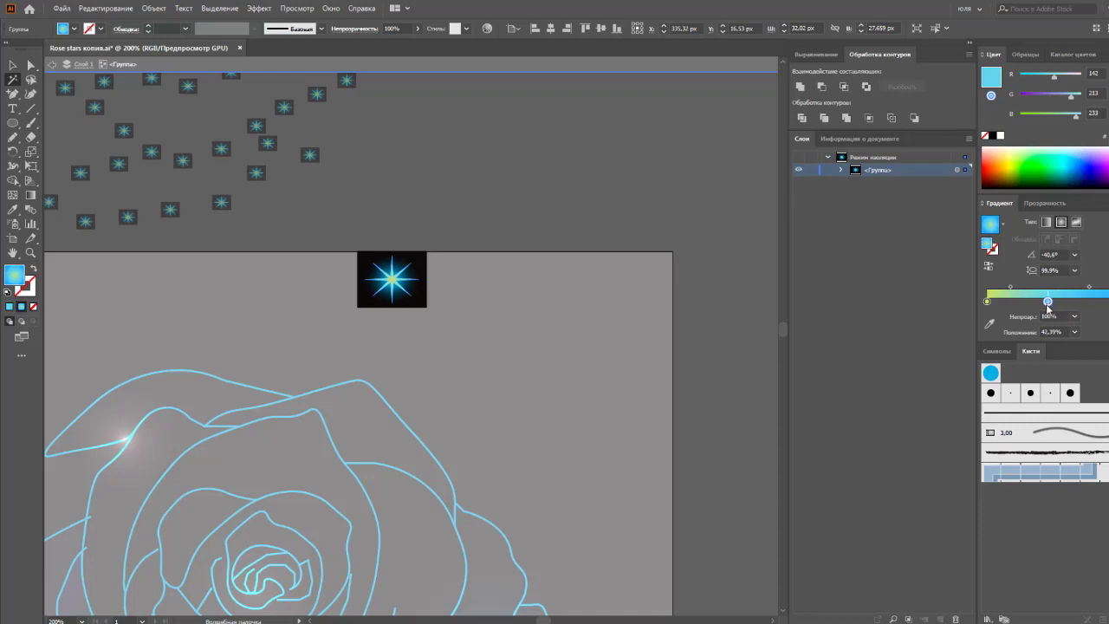
- Darken the gradient's light-blue end to an almost black deep blue, then exit isolation mode
{"action": "left_click", "coordinate": [1106, 300]}
{"action": "left_click", "coordinate": [1075, 171]}
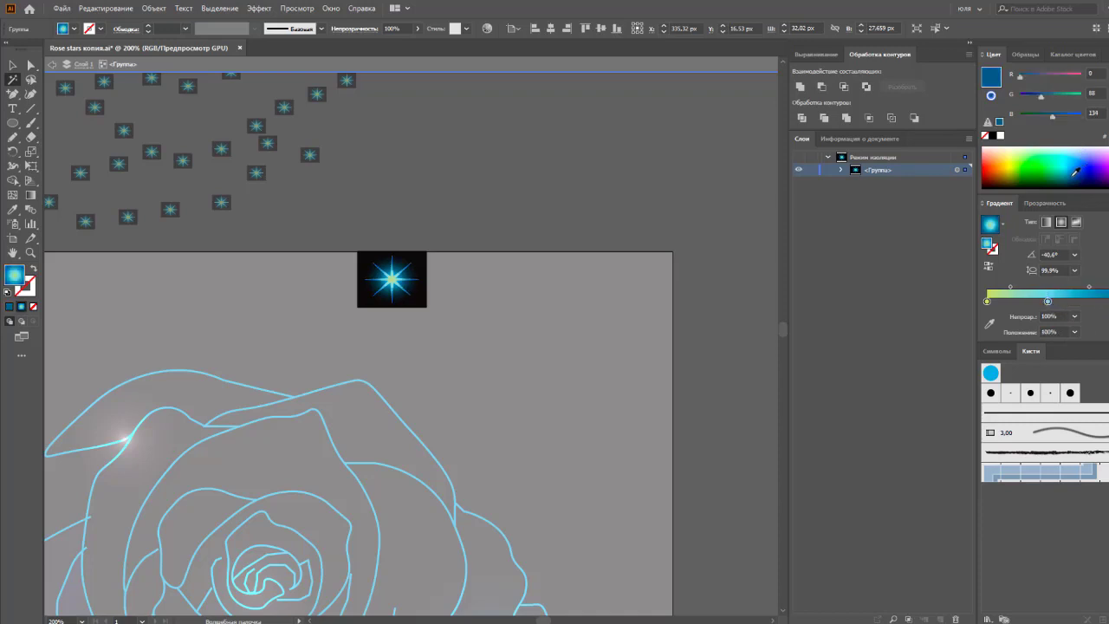
{"action": "left_click", "coordinate": [1077, 175]}
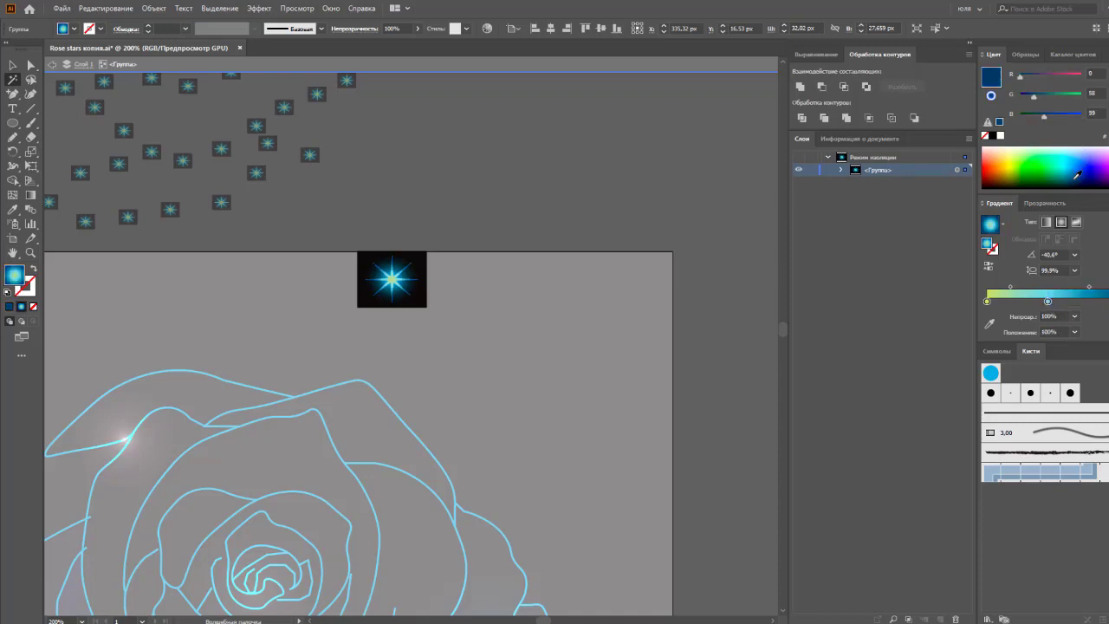
{"action": "left_click", "coordinate": [1076, 179]}
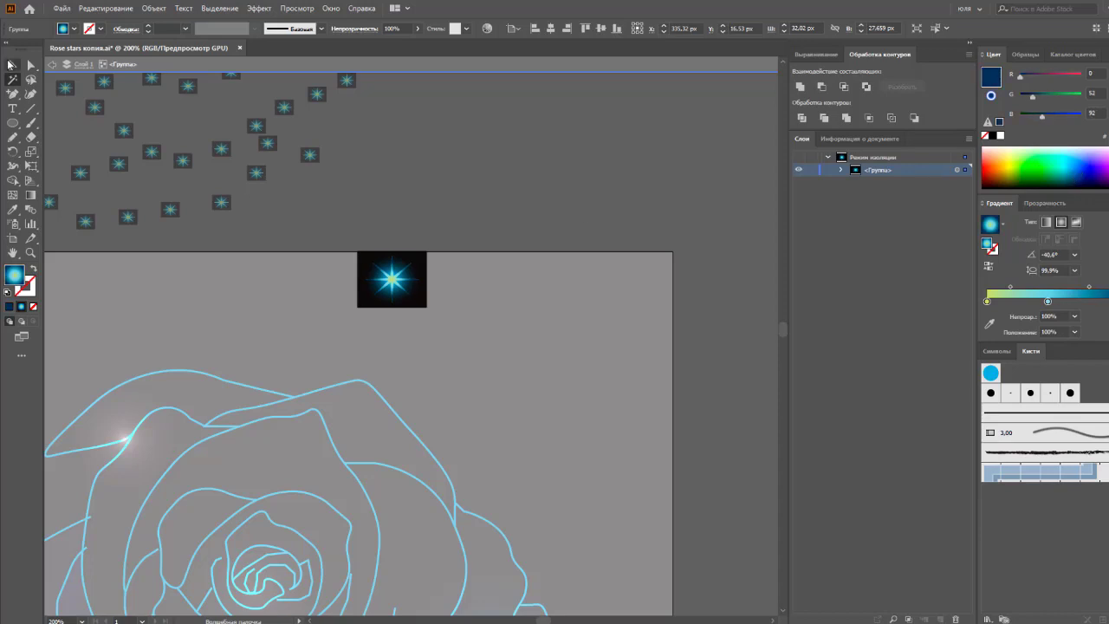
{"action": "left_click", "coordinate": [8, 64]}
{"action": "double_click", "coordinate": [458, 206]}
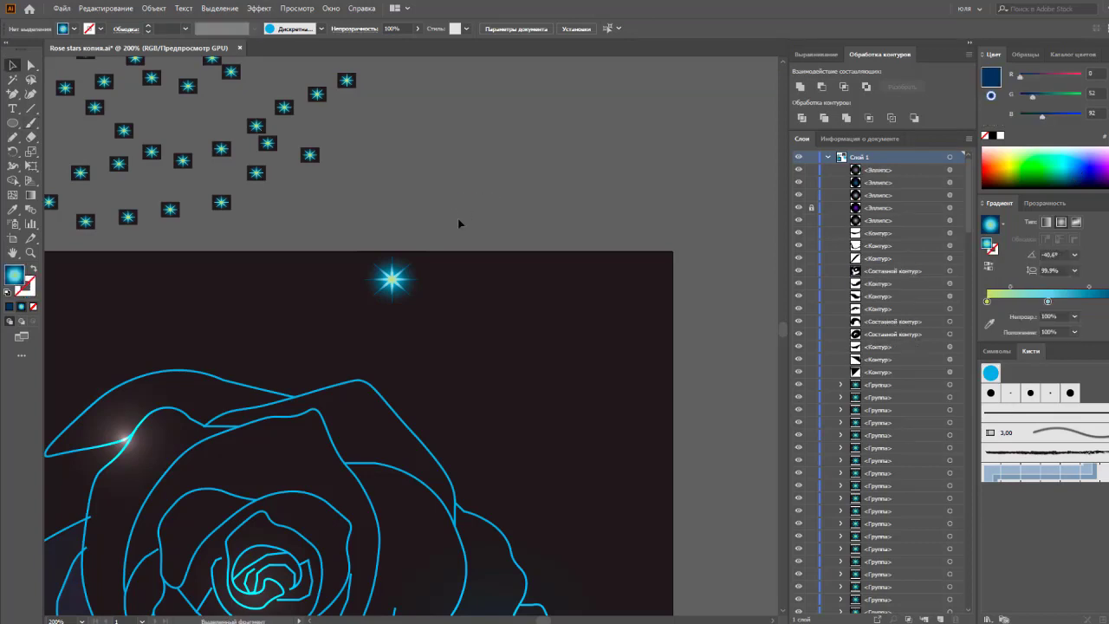
- Direct-select the top star's glow shape and move its light-blue stop inward to about 11%
{"action": "scroll", "coordinate": [459, 224], "scroll_direction": "down", "scroll_amount": 1}
{"action": "left_click", "coordinate": [416, 279]}
{"action": "key", "text": "a"}
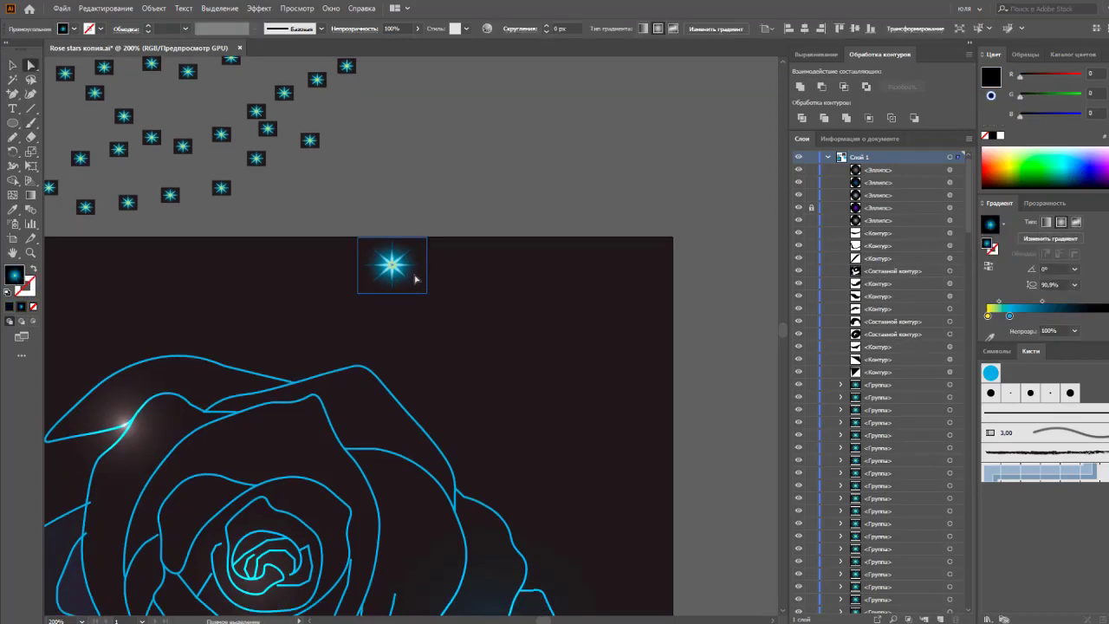
{"action": "left_click", "coordinate": [1009, 315]}
{"action": "left_click_drag", "start_coordinate": [1010, 318], "coordinate": [1020, 305]}
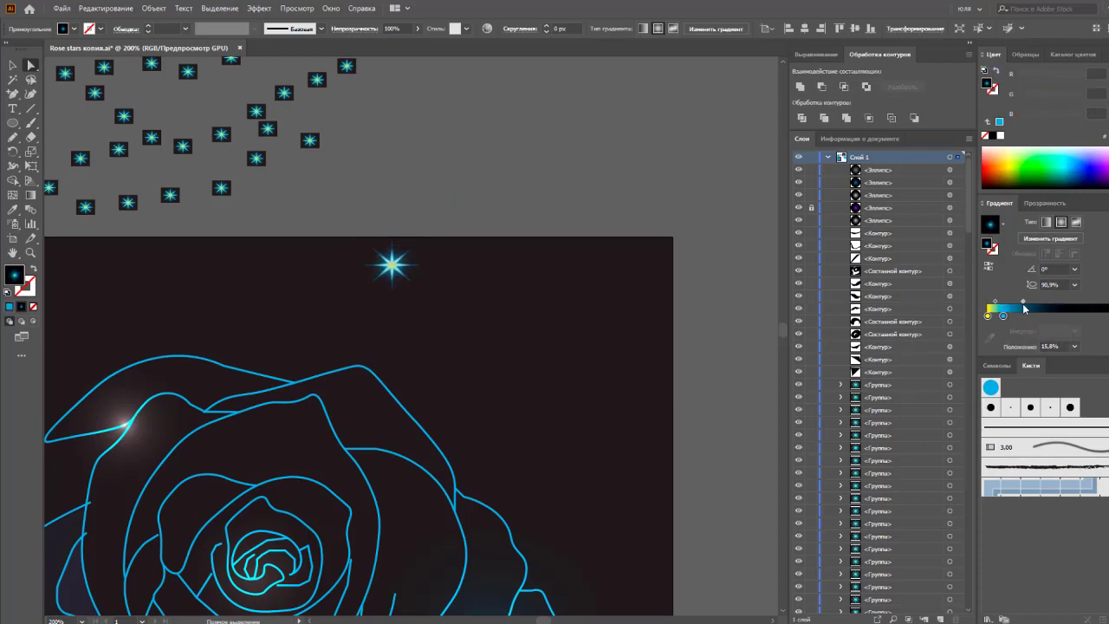
{"action": "left_click", "coordinate": [549, 213]}
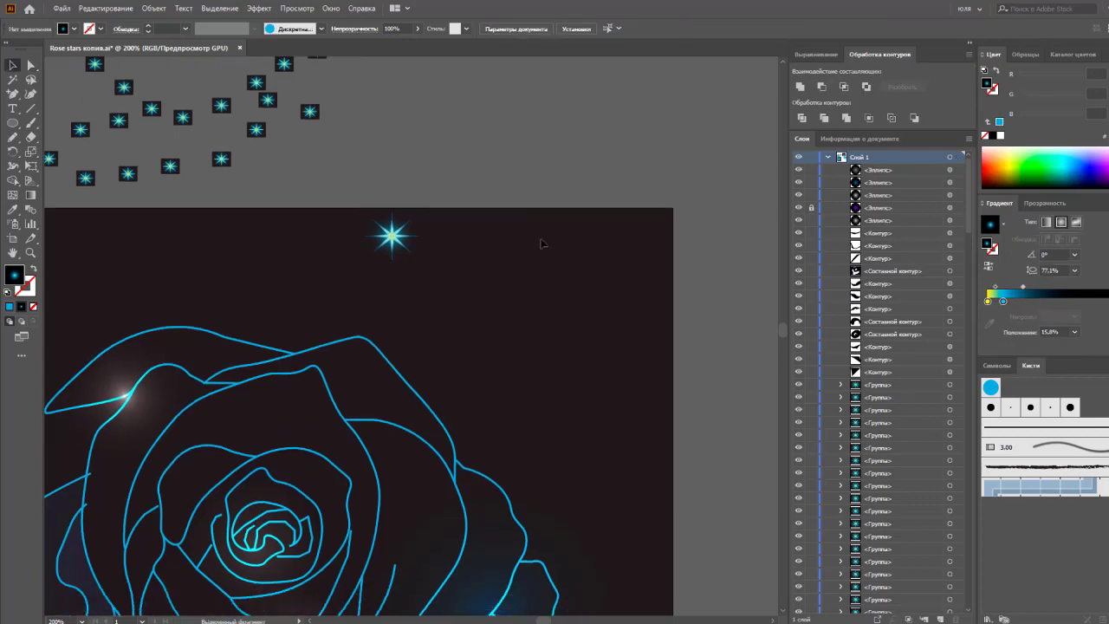
{"action": "scroll", "coordinate": [546, 243], "scroll_direction": "down", "scroll_amount": 3}
- Move the sparkle star onto the rose petals and shrink it to about 26 px wide
{"action": "left_click_drag", "start_coordinate": [395, 165], "coordinate": [408, 409]}
{"action": "scroll", "coordinate": [403, 338], "scroll_direction": "down", "scroll_amount": 2}
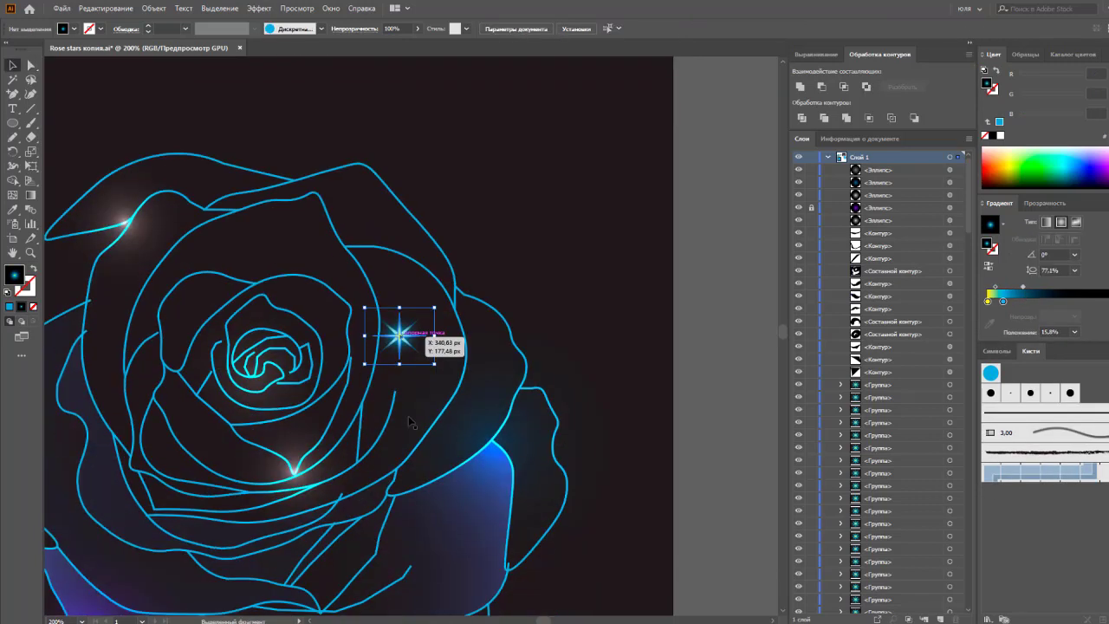
{"action": "scroll", "coordinate": [437, 348], "scroll_direction": "down", "scroll_amount": 1}
{"action": "left_click_drag", "start_coordinate": [422, 296], "coordinate": [409, 293]}
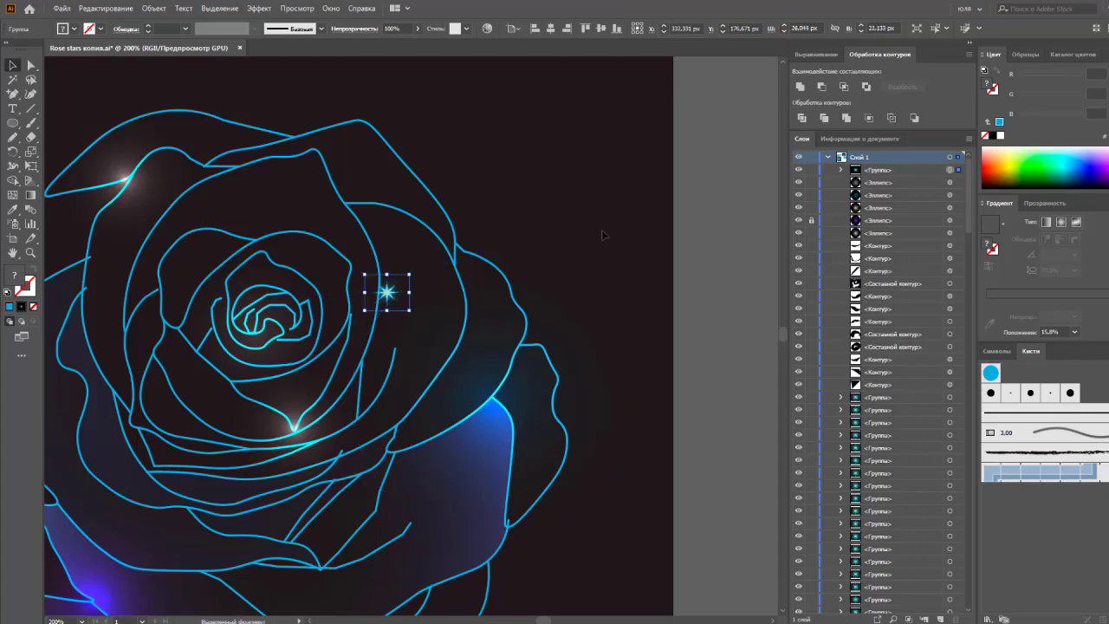
{"action": "left_click", "coordinate": [677, 231]}
{"action": "key", "text": "ctrl+1"}
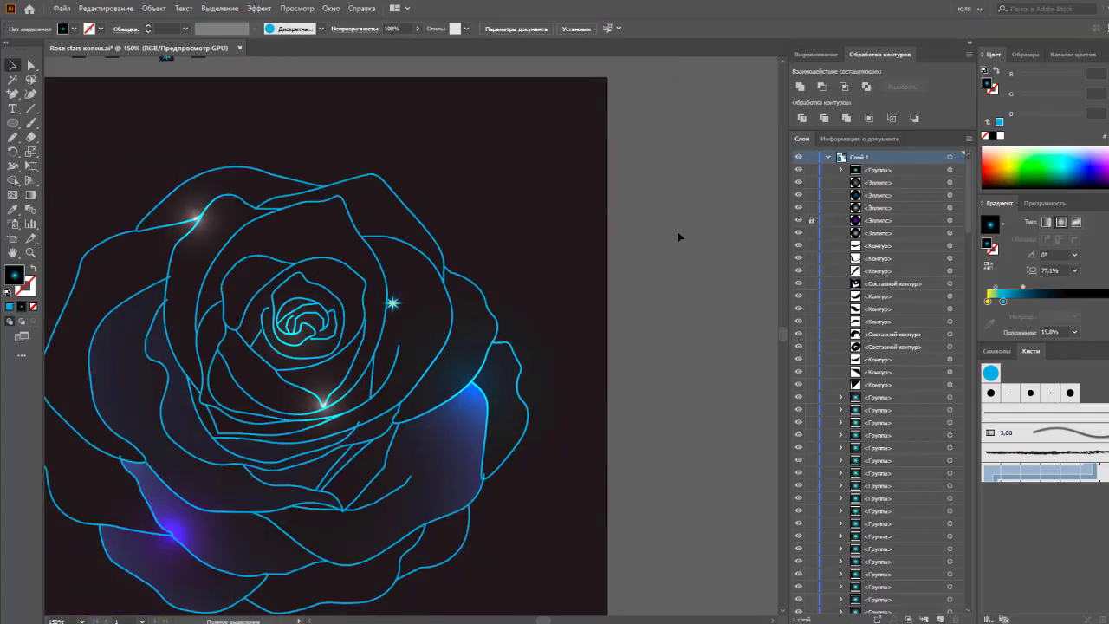
{"action": "left_click_drag", "start_coordinate": [607, 377], "coordinate": [641, 352]}
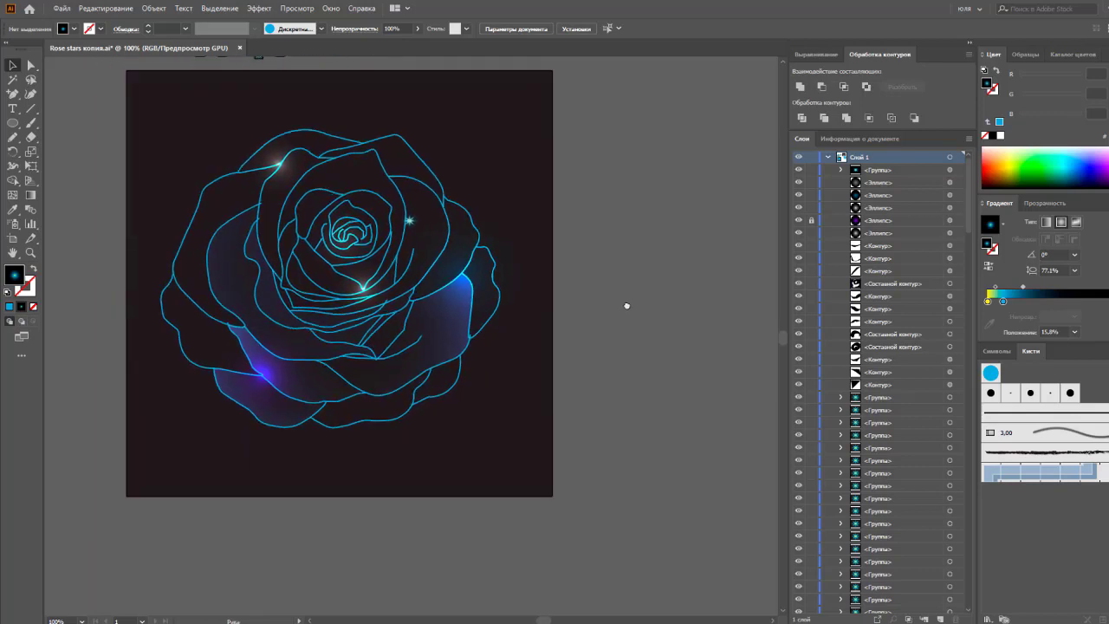
- Place star copies lower on the rose, higher up, and further down the petals
{"action": "mouse_move", "coordinate": [443, 283]}
{"action": "left_mouse_down"}
{"action": "mouse_move", "coordinate": [399, 351]}
{"action": "mouse_move", "coordinate": [429, 285]}
{"action": "mouse_move", "coordinate": [279, 319]}
{"action": "mouse_move", "coordinate": [292, 317]}
{"action": "left_mouse_up"}
{"action": "left_click", "coordinate": [603, 288]}
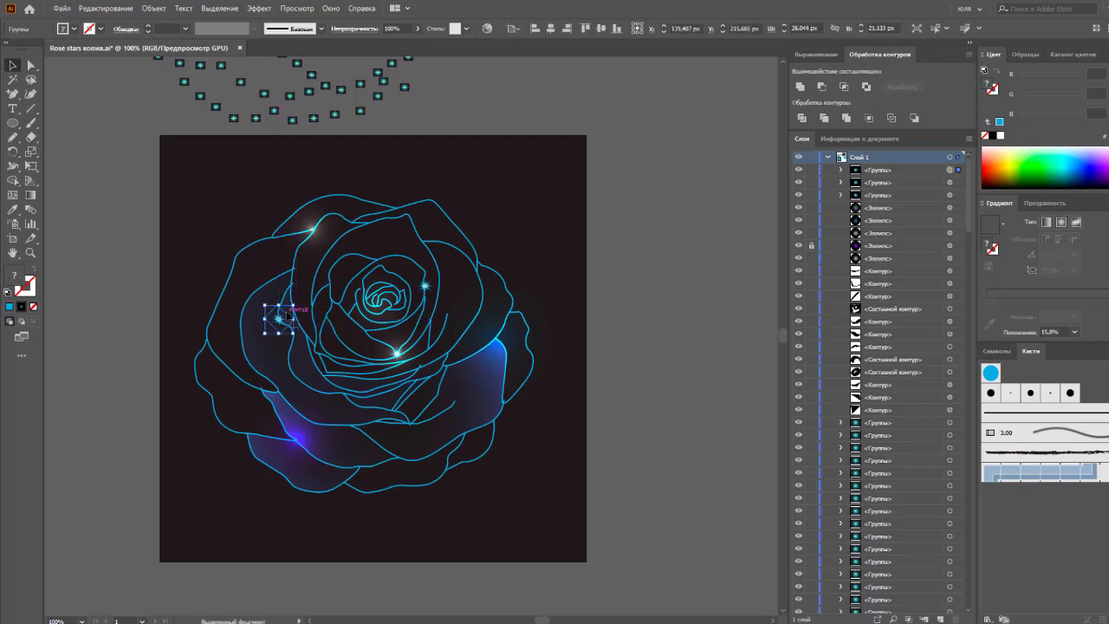
{"action": "left_click", "coordinate": [600, 338]}
{"action": "left_click_drag", "start_coordinate": [424, 286], "coordinate": [424, 245]}
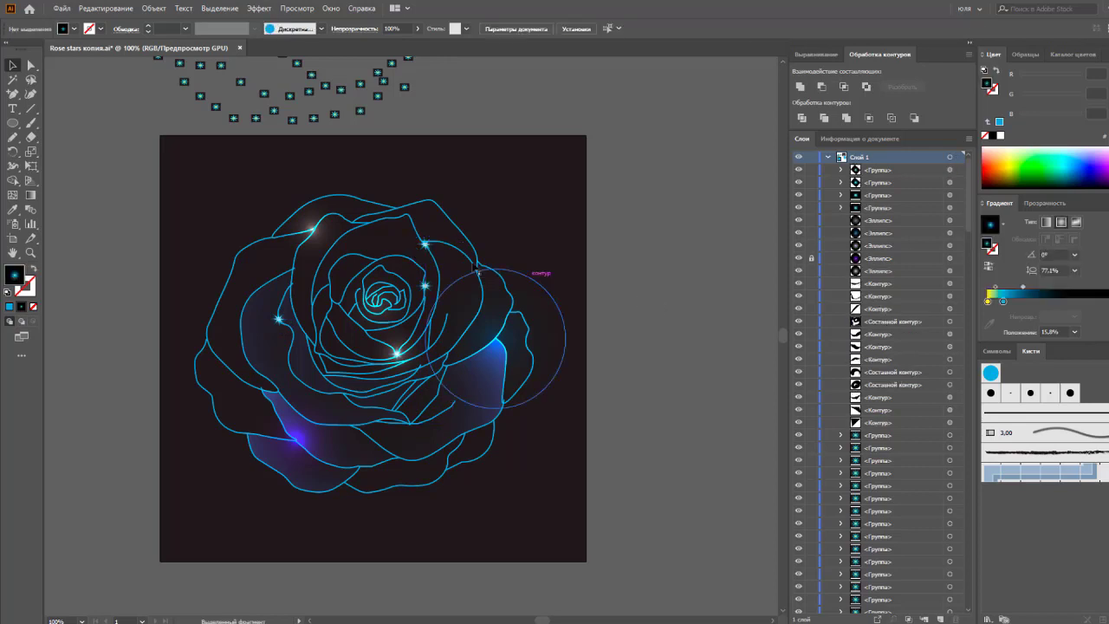
{"action": "mouse_move", "coordinate": [424, 244]}
{"action": "left_mouse_down"}
{"action": "mouse_move", "coordinate": [368, 425]}
{"action": "mouse_move", "coordinate": [355, 434]}
{"action": "mouse_move", "coordinate": [498, 348]}
{"action": "mouse_move", "coordinate": [520, 294]}
{"action": "left_mouse_up"}
{"action": "left_click", "coordinate": [662, 441]}
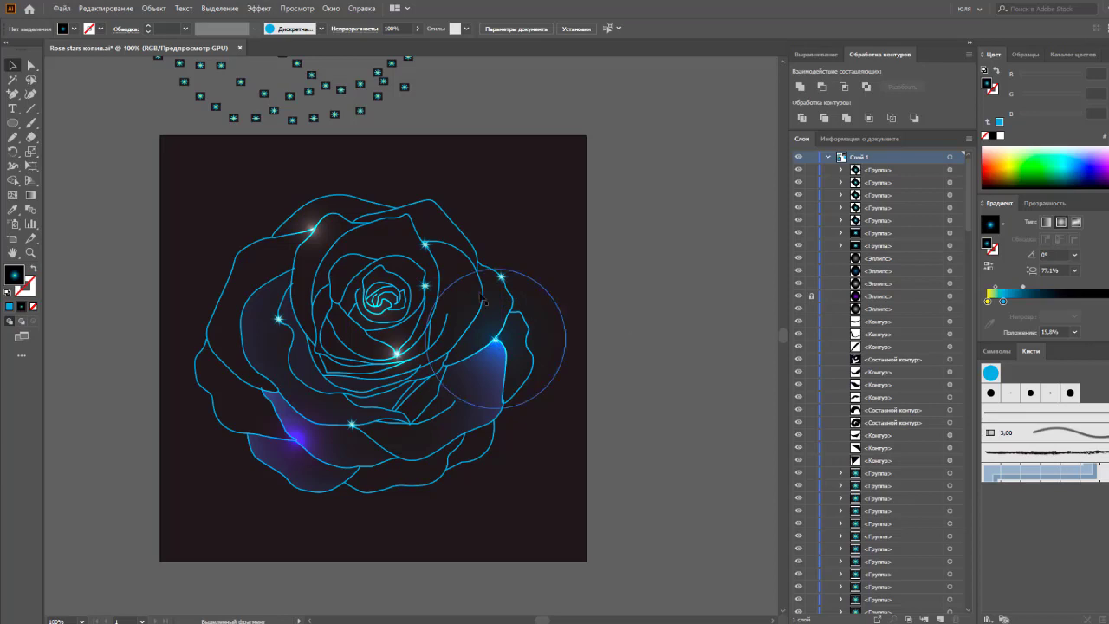
- Resize the star on the right petal and enlarge the upper star copy
{"action": "left_click", "coordinate": [426, 284]}
{"action": "left_click_drag", "start_coordinate": [428, 284], "coordinate": [425, 285]}
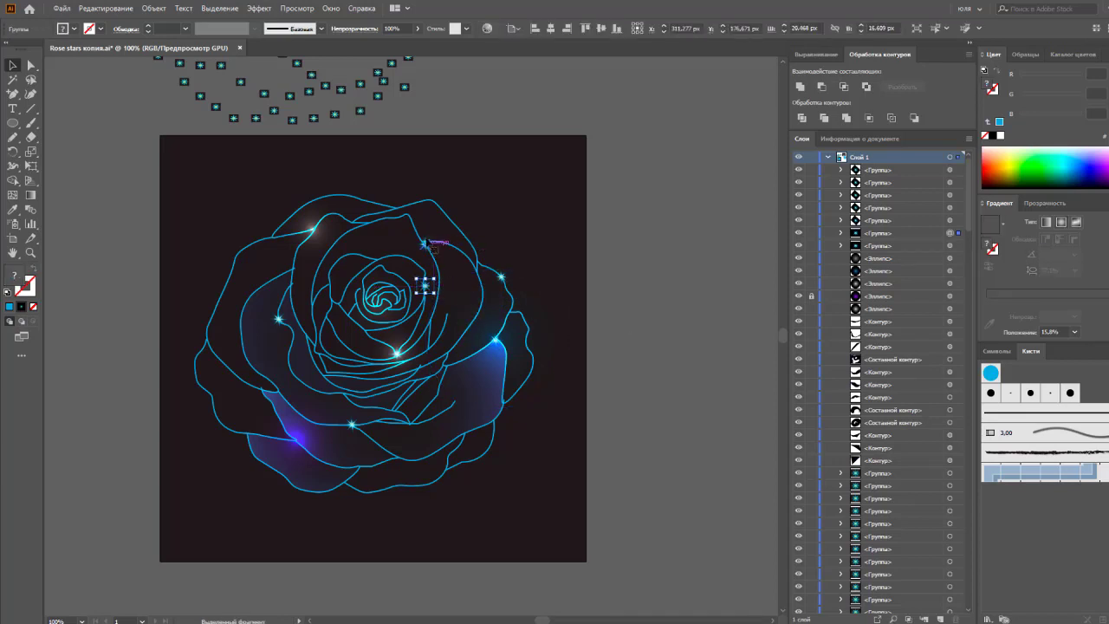
{"action": "left_click_drag", "start_coordinate": [430, 246], "coordinate": [438, 232]}
{"action": "left_click", "coordinate": [599, 245]}
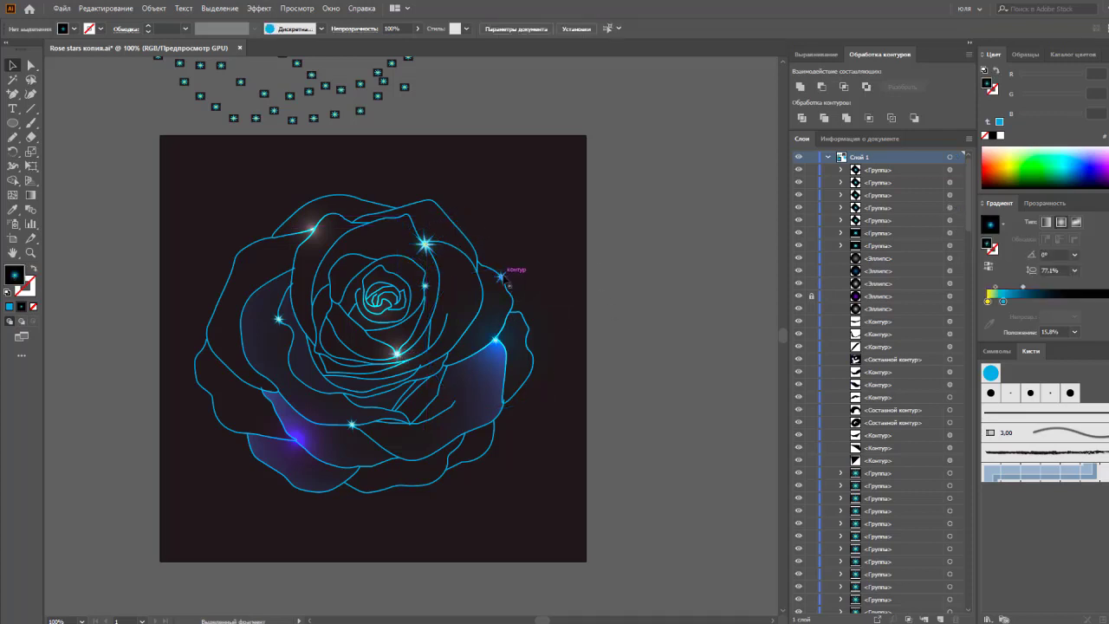
- Add more star copies on the lower-left petals, the rose's top edge and its bottom
{"action": "mouse_move", "coordinate": [506, 274]}
{"action": "left_mouse_down"}
{"action": "mouse_move", "coordinate": [260, 391]}
{"action": "mouse_move", "coordinate": [293, 271]}
{"action": "left_mouse_up"}
{"action": "key", "text": "ctrl+shift+a"}
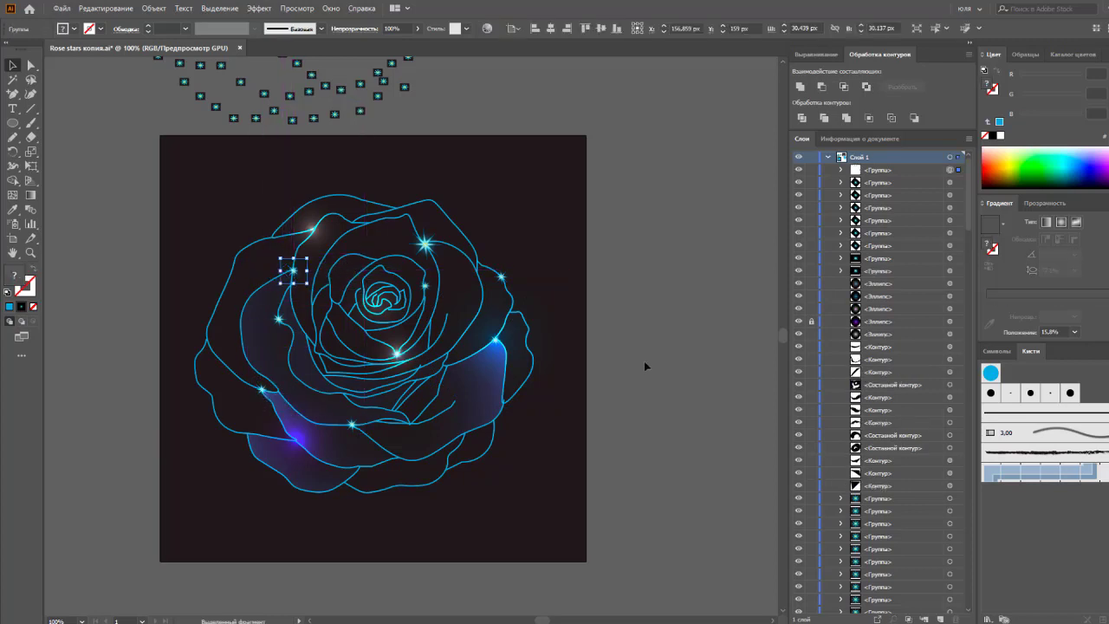
{"action": "left_click", "coordinate": [644, 366]}
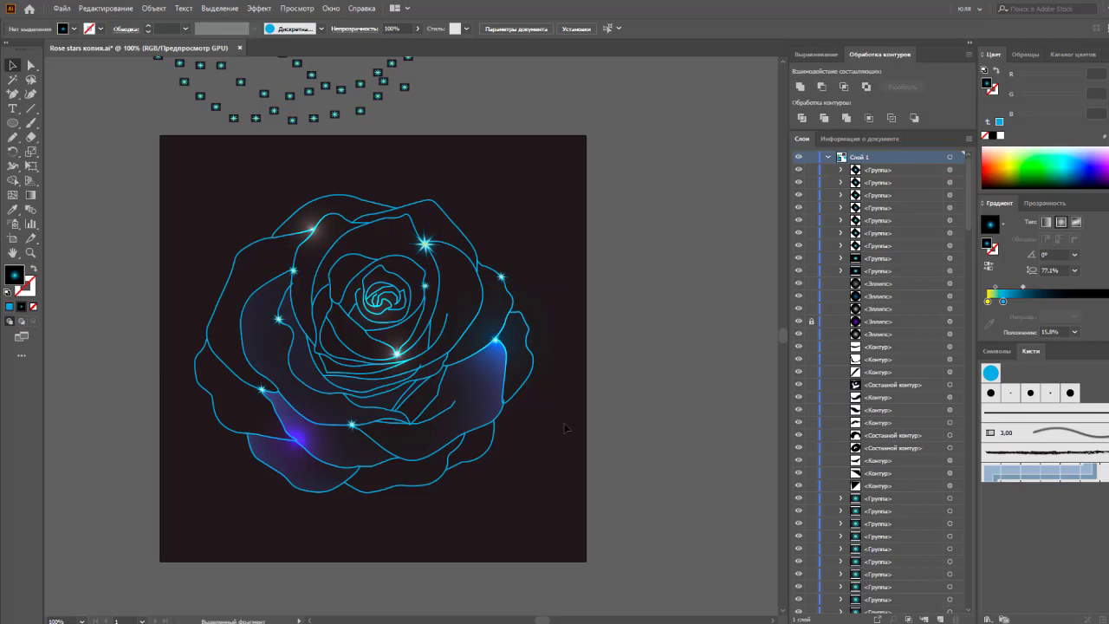
{"action": "left_click_drag", "start_coordinate": [295, 272], "coordinate": [300, 277]}
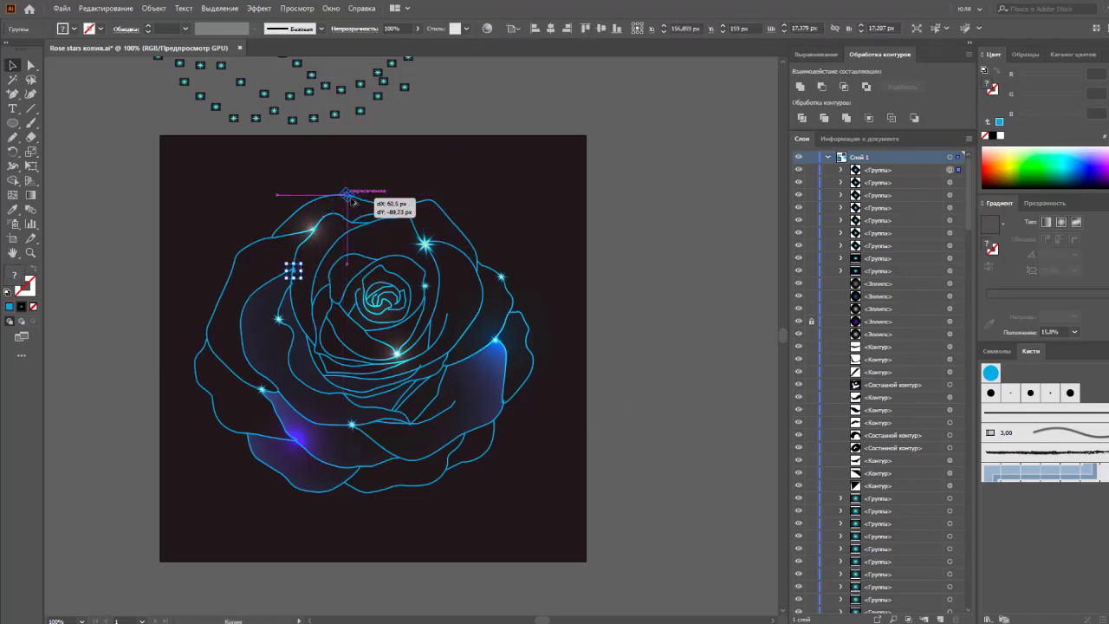
{"action": "mouse_move", "coordinate": [300, 277]}
{"action": "left_mouse_down"}
{"action": "mouse_move", "coordinate": [348, 196]}
{"action": "mouse_move", "coordinate": [341, 488]}
{"action": "left_mouse_up"}
{"action": "left_click", "coordinate": [566, 279]}
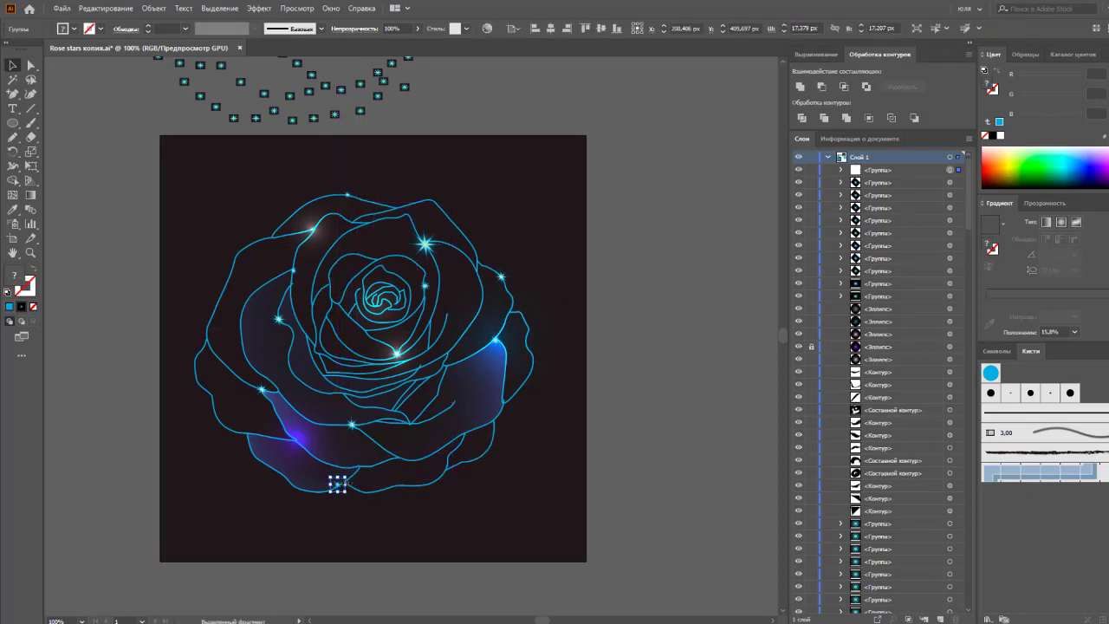
{"action": "mouse_move", "coordinate": [341, 488]}
{"action": "left_mouse_down"}
{"action": "mouse_move", "coordinate": [341, 512]}
{"action": "mouse_move", "coordinate": [321, 493]}
{"action": "left_mouse_up"}
{"action": "left_click", "coordinate": [372, 516]}
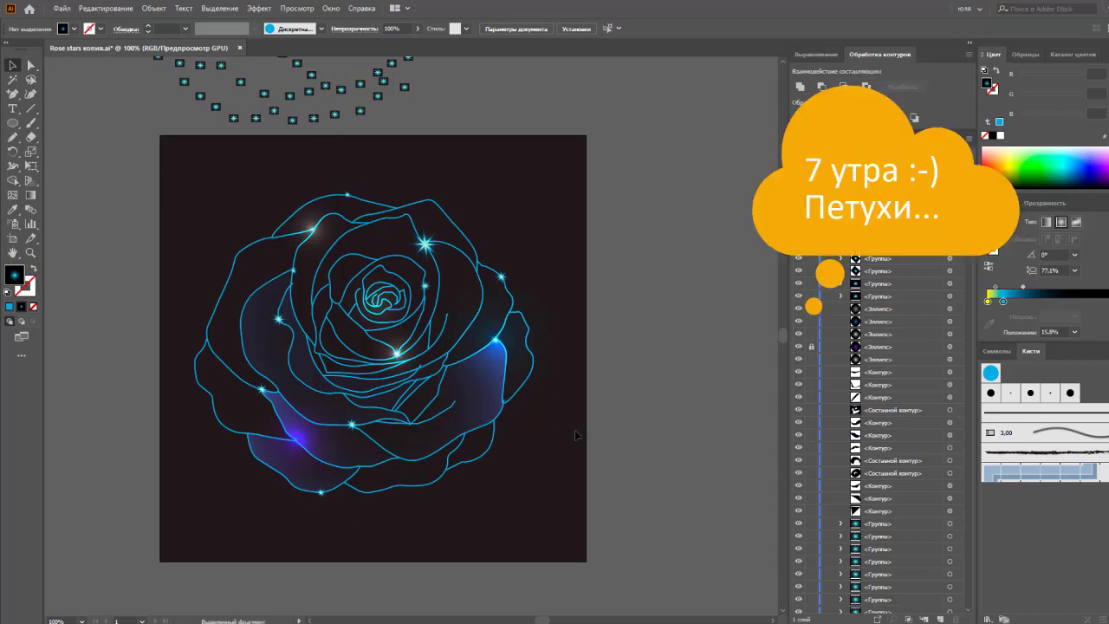
- Marquee-select the rose's glow objects and group them with Ctrl+G
{"action": "left_click_drag", "start_coordinate": [161, 565], "coordinate": [172, 551]}
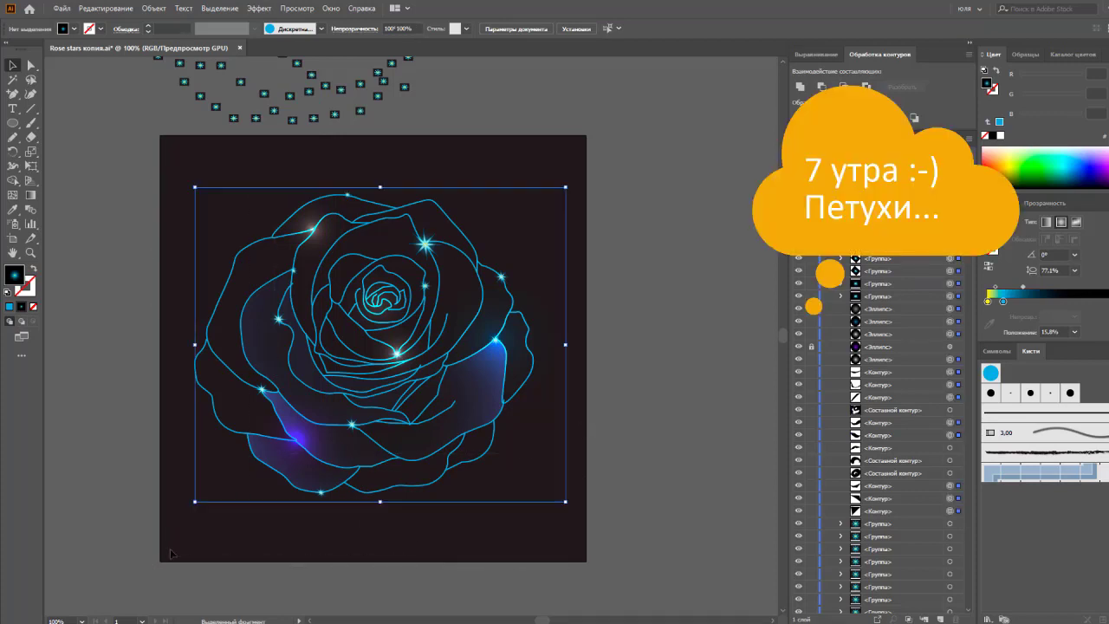
{"action": "key", "text": "ctrl+g"}
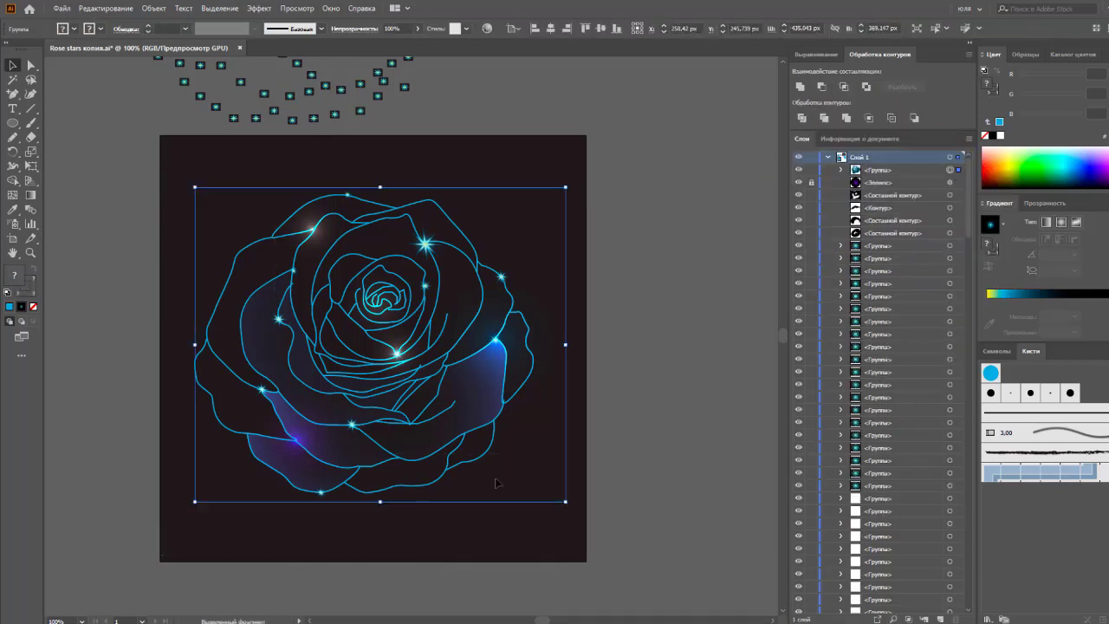
{"action": "left_click", "coordinate": [589, 448]}
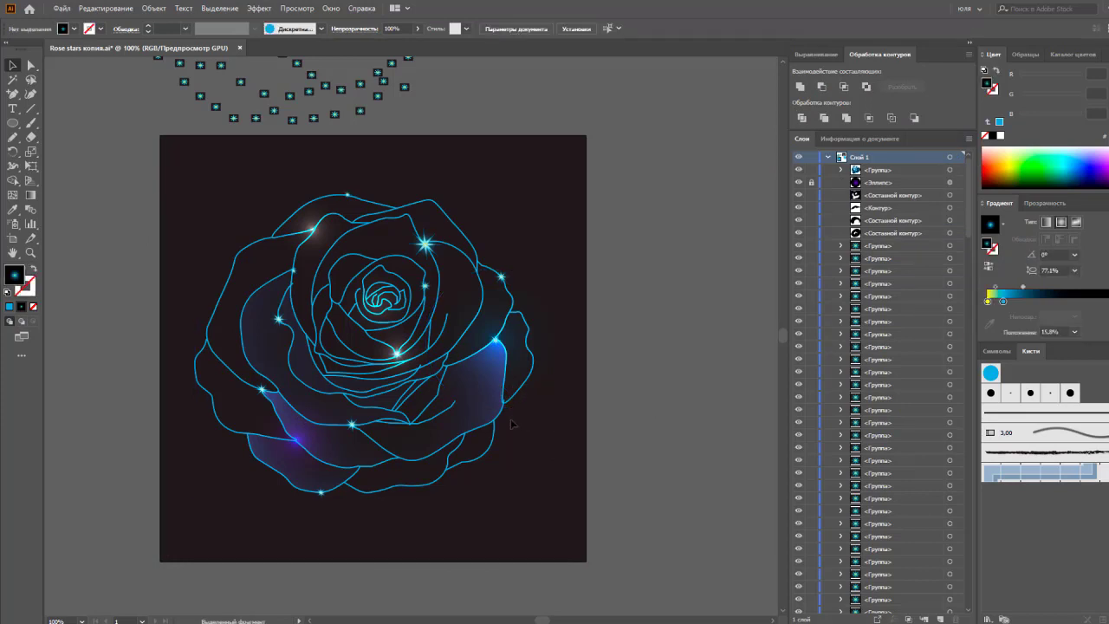
- Marquee-select the cluster of small stars above and group it into one object
{"action": "scroll", "coordinate": [601, 419], "scroll_direction": "up", "scroll_amount": 5}
{"action": "scroll", "coordinate": [515, 305], "scroll_direction": "up", "scroll_amount": 2}
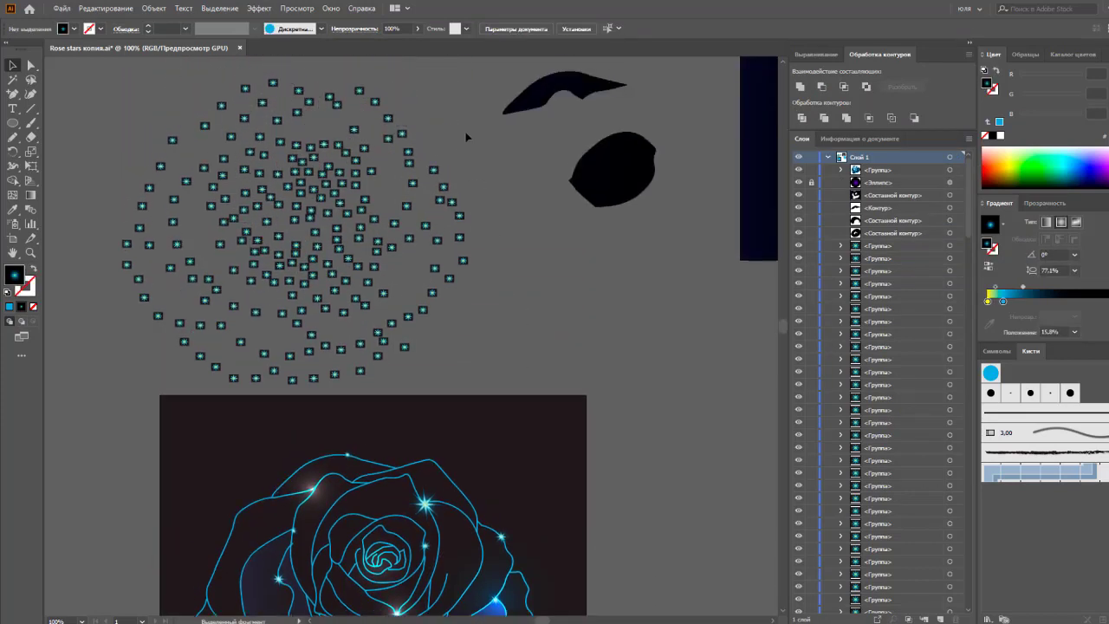
{"action": "left_click_drag", "start_coordinate": [108, 411], "coordinate": [126, 392]}
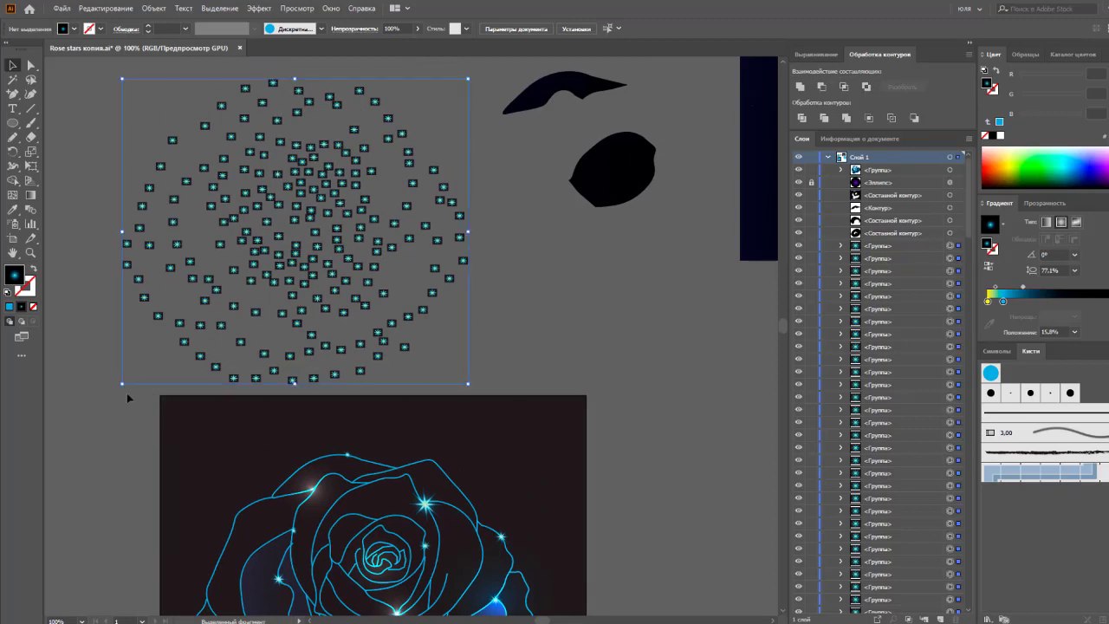
{"action": "key", "text": "ctrl+g"}
{"action": "left_click", "coordinate": [544, 338]}
- Select the star cluster group and drag it up and right over the rose
{"action": "scroll", "coordinate": [544, 338], "scroll_direction": "down", "scroll_amount": 2}
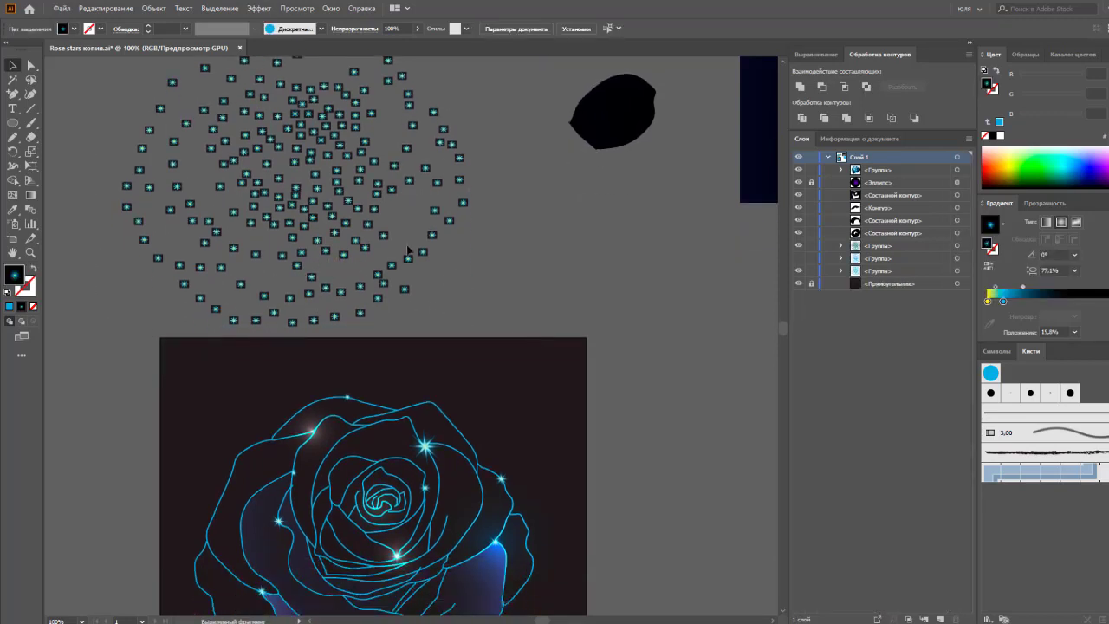
{"action": "left_click", "coordinate": [350, 206]}
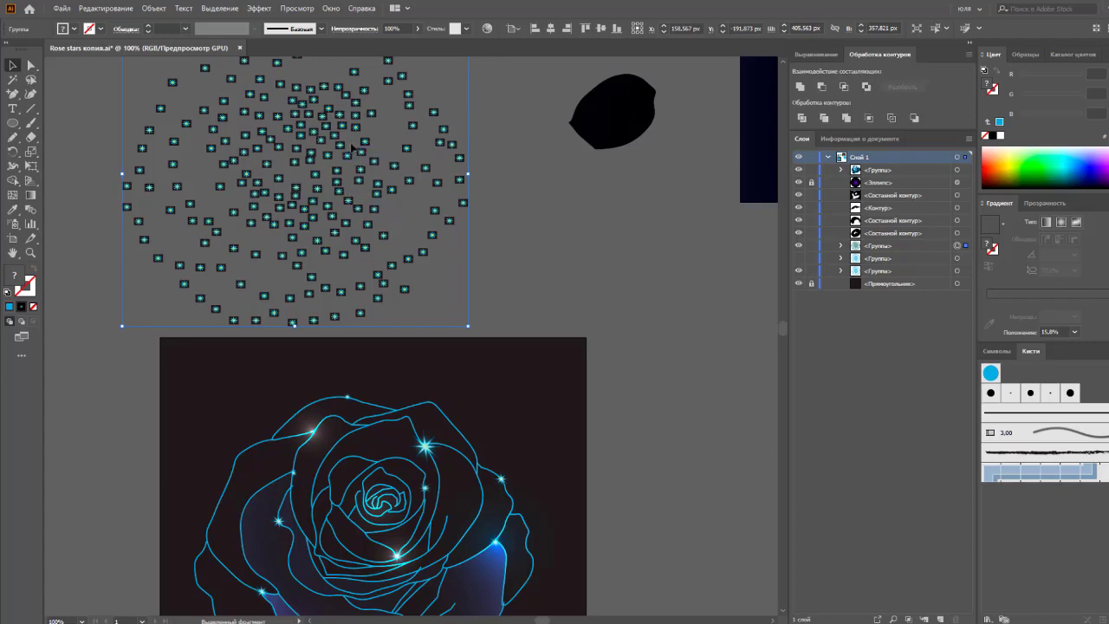
{"action": "left_click_drag", "start_coordinate": [360, 148], "coordinate": [464, 462]}
{"action": "scroll", "coordinate": [520, 416], "scroll_direction": "down", "scroll_amount": 4}
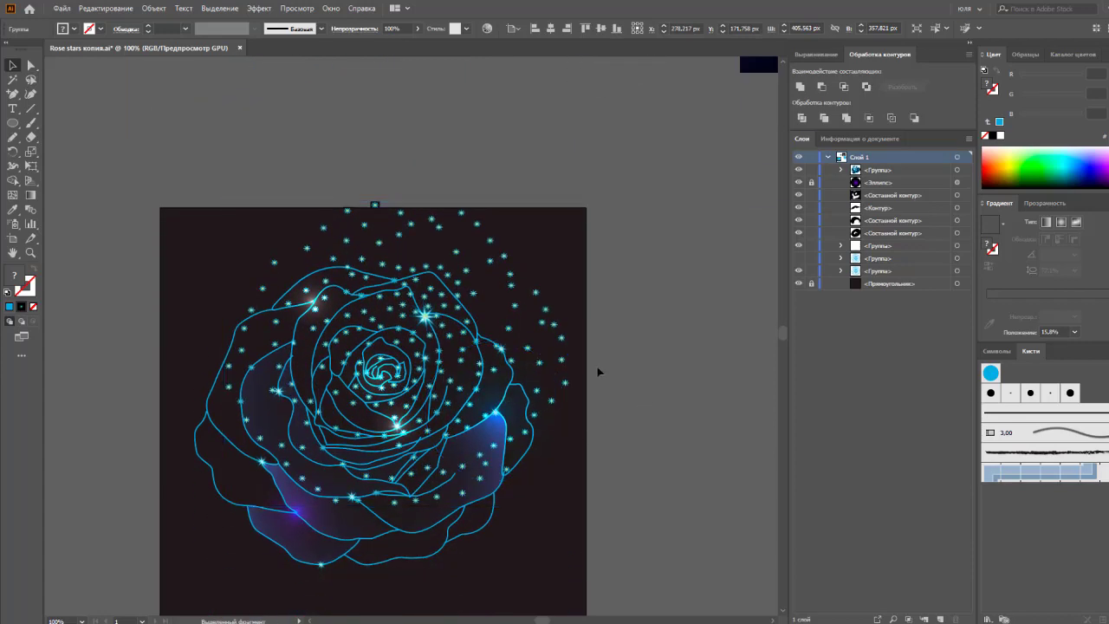
{"action": "mouse_move", "coordinate": [586, 353]}
{"action": "left_mouse_down"}
{"action": "mouse_move", "coordinate": [700, 159]}
{"action": "mouse_move", "coordinate": [453, 82]}
{"action": "left_mouse_up"}
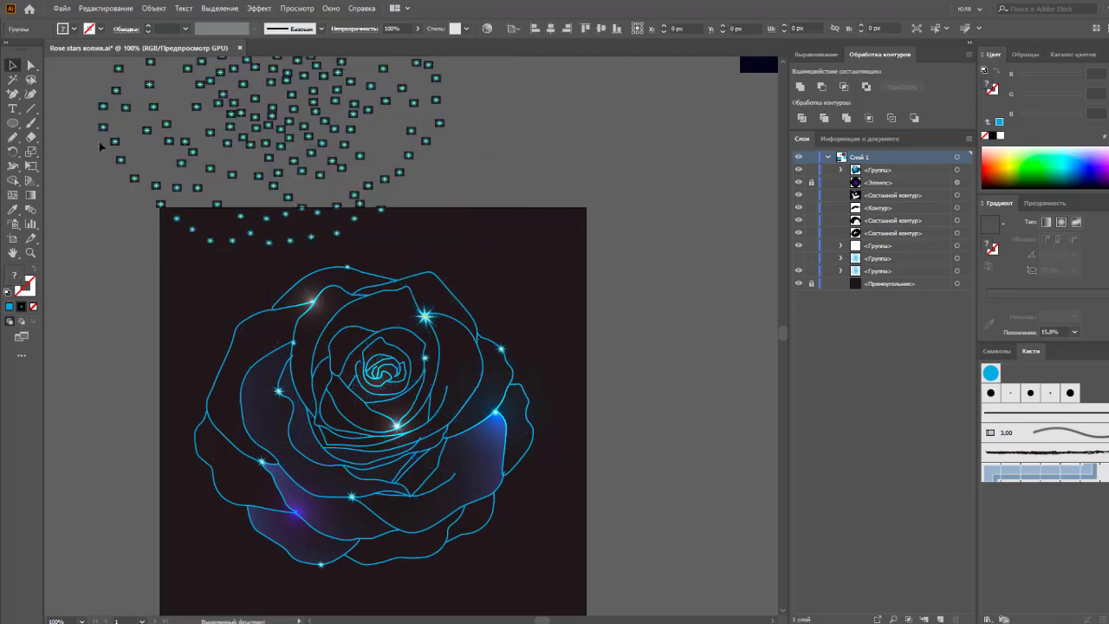
- Draw a circle over the rose with a round radial gradient, blue centre fading to white
{"action": "left_click", "coordinate": [12, 122]}
{"action": "left_click_drag", "start_coordinate": [368, 419], "coordinate": [553, 419]}
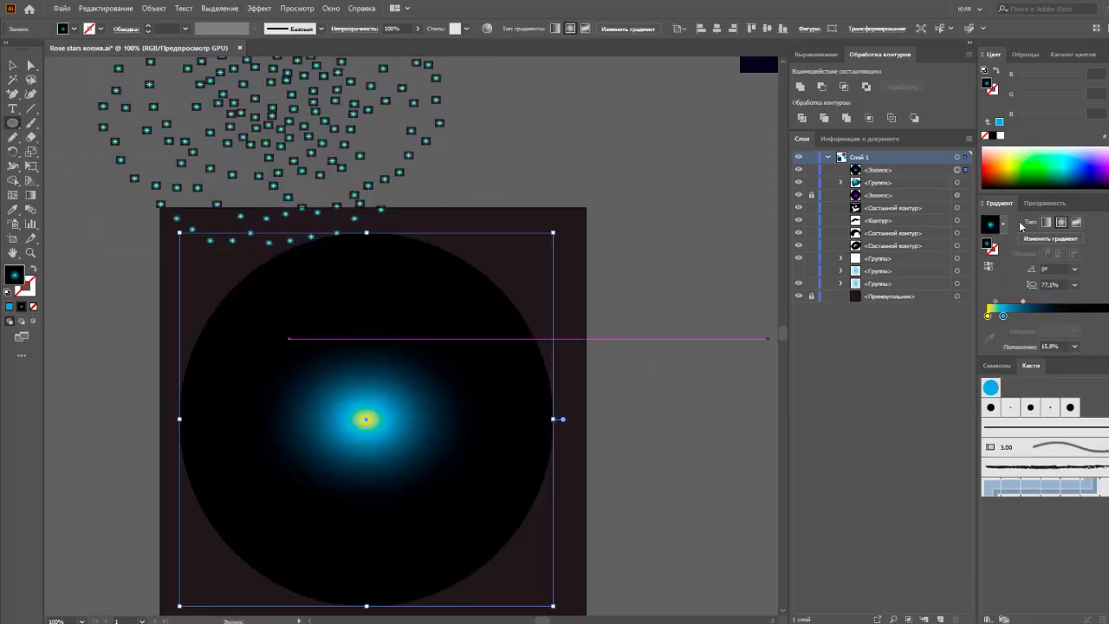
{"action": "left_click", "coordinate": [1061, 221]}
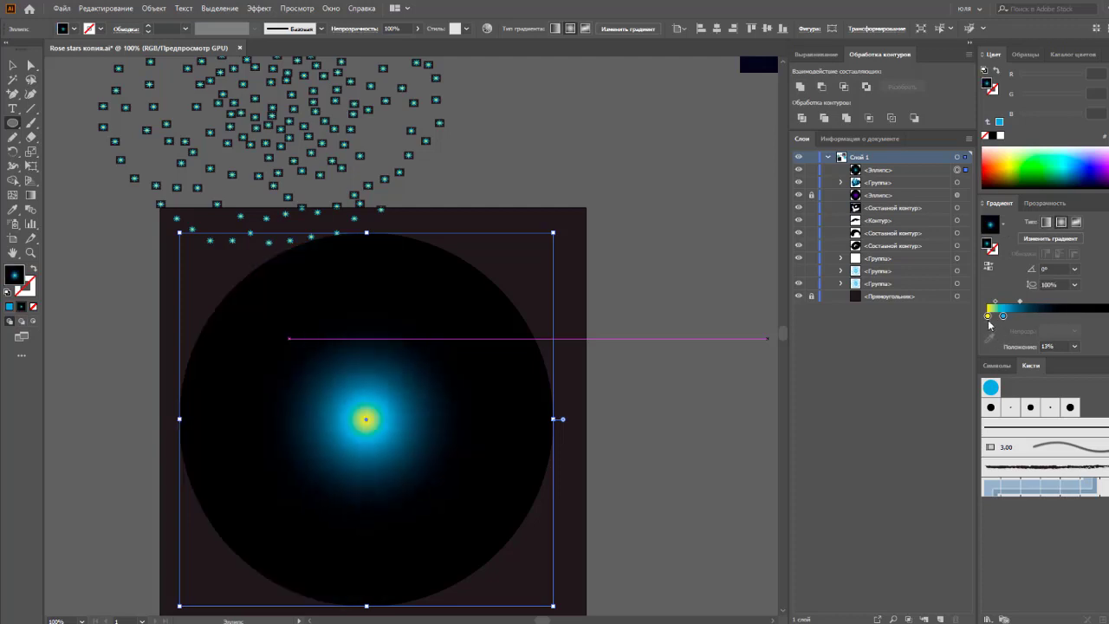
{"action": "mouse_move", "coordinate": [987, 315]}
{"action": "left_mouse_down"}
{"action": "mouse_move", "coordinate": [991, 346]}
{"action": "mouse_move", "coordinate": [987, 315]}
{"action": "left_mouse_up"}
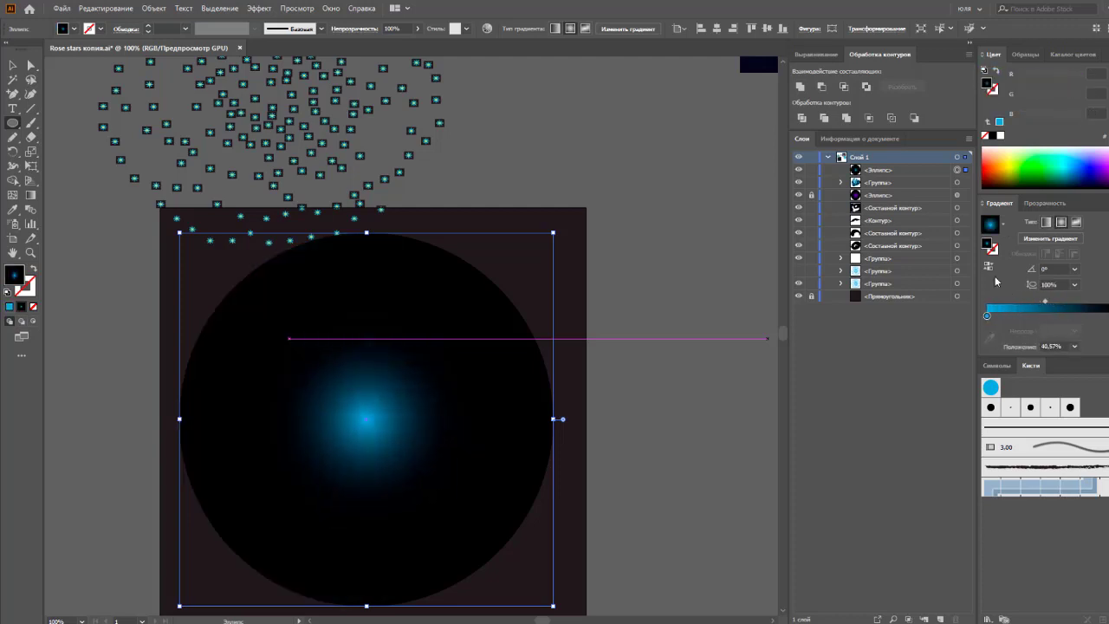
{"action": "left_click", "coordinate": [995, 280]}
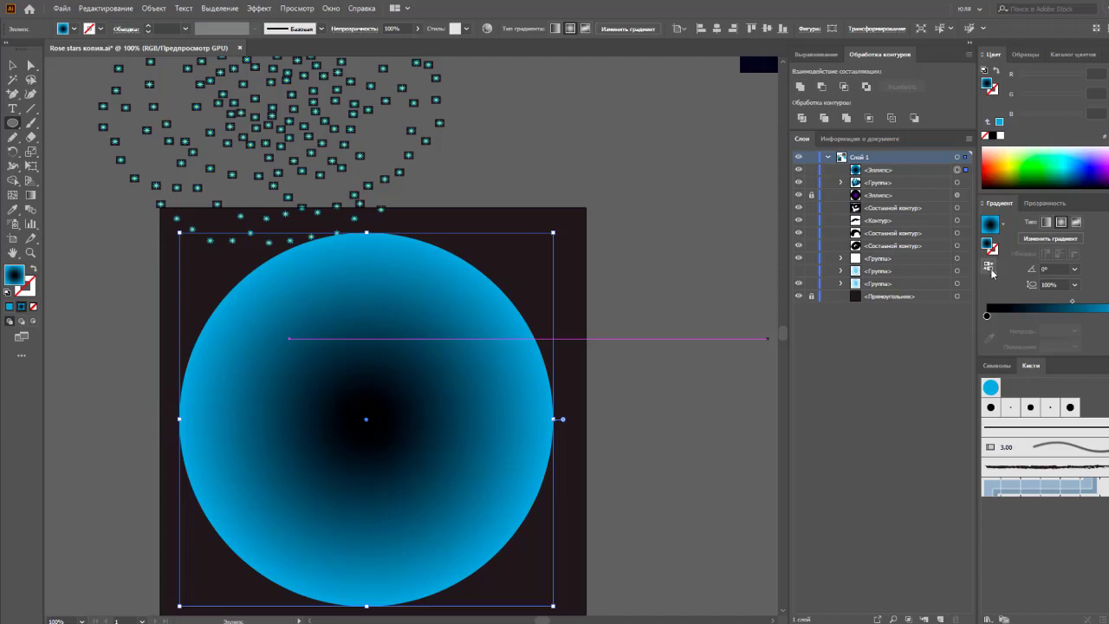
{"action": "left_click", "coordinate": [988, 267]}
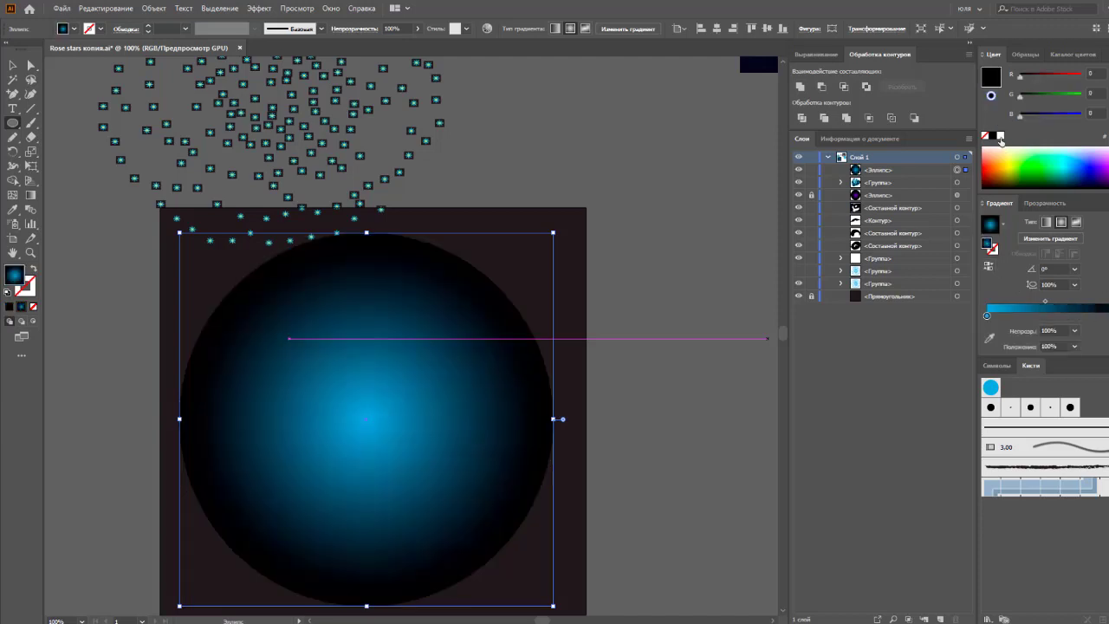
{"action": "left_click", "coordinate": [1001, 136]}
- Blend the glow circle with Multiply and send it back to just above the background square
{"action": "left_click", "coordinate": [1043, 203]}
{"action": "left_click", "coordinate": [1018, 221]}
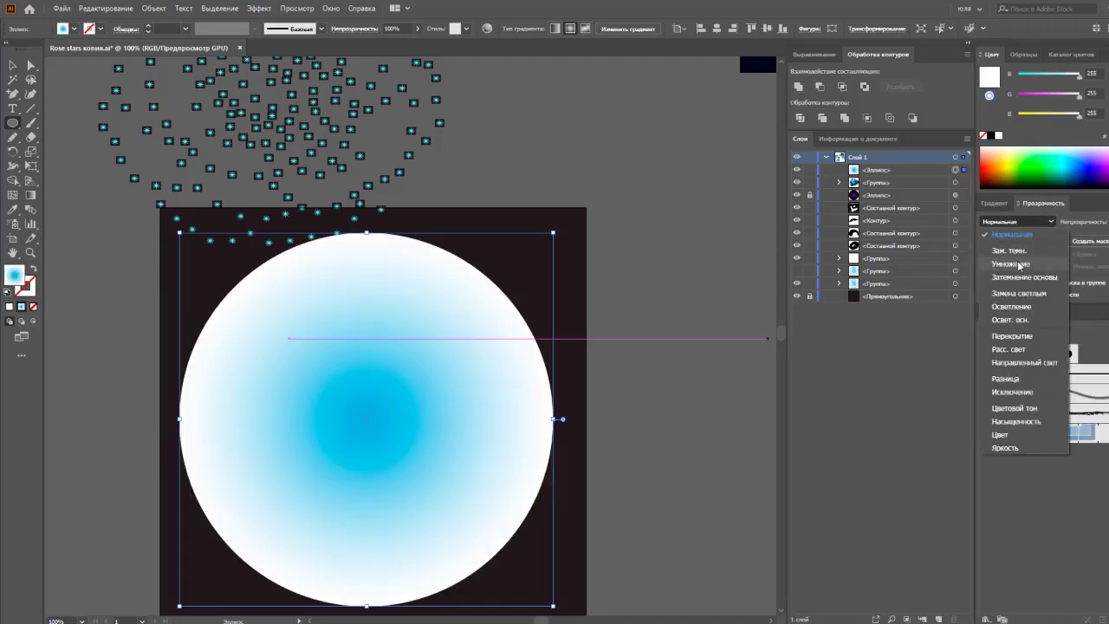
{"action": "left_click", "coordinate": [1010, 263]}
{"action": "left_click", "coordinate": [669, 430]}
{"action": "scroll", "coordinate": [658, 433], "scroll_direction": "down", "scroll_amount": 2}
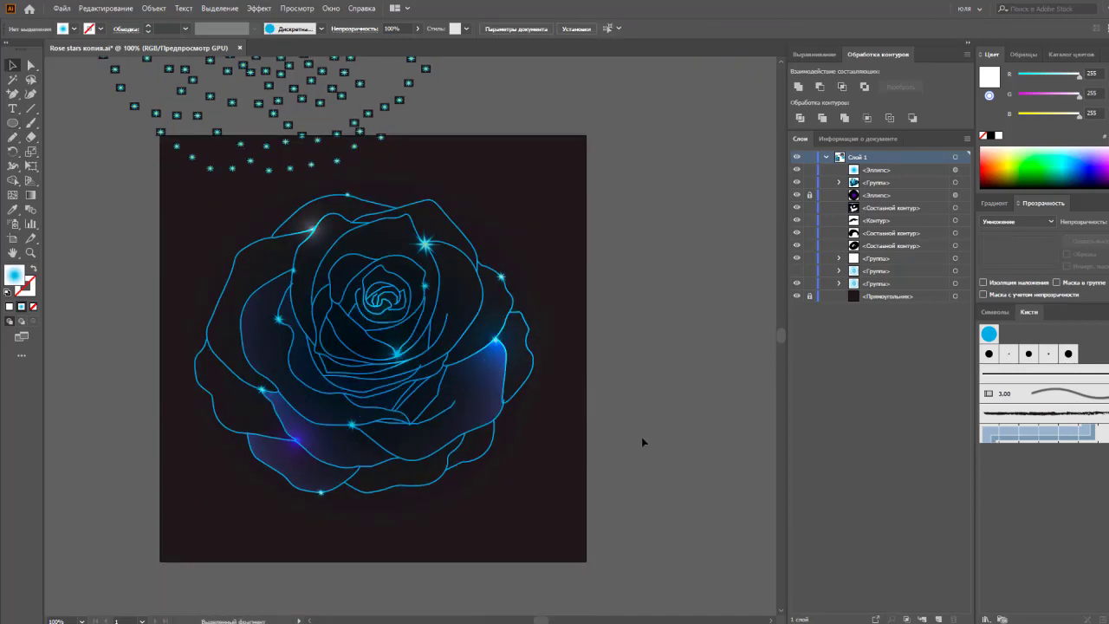
{"action": "left_click", "coordinate": [553, 416]}
{"action": "key", "text": "ctrl+shift+bracketleft"}
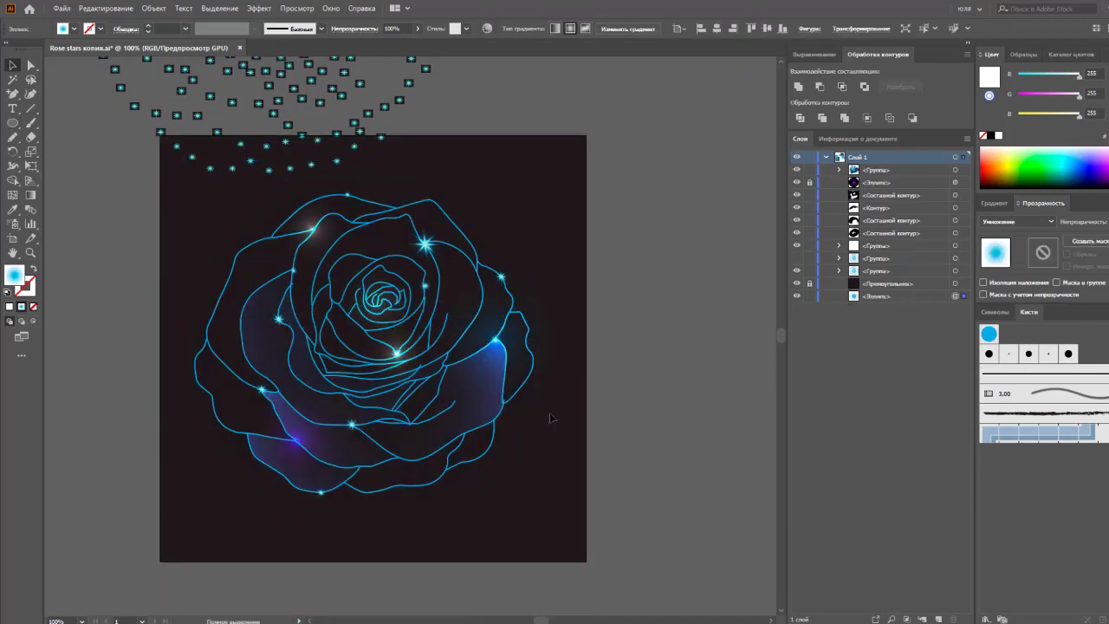
- Set the circle's centre gradient stop to red and return its blending to Normal
{"action": "left_click", "coordinate": [994, 203]}
{"action": "left_click", "coordinate": [988, 316]}
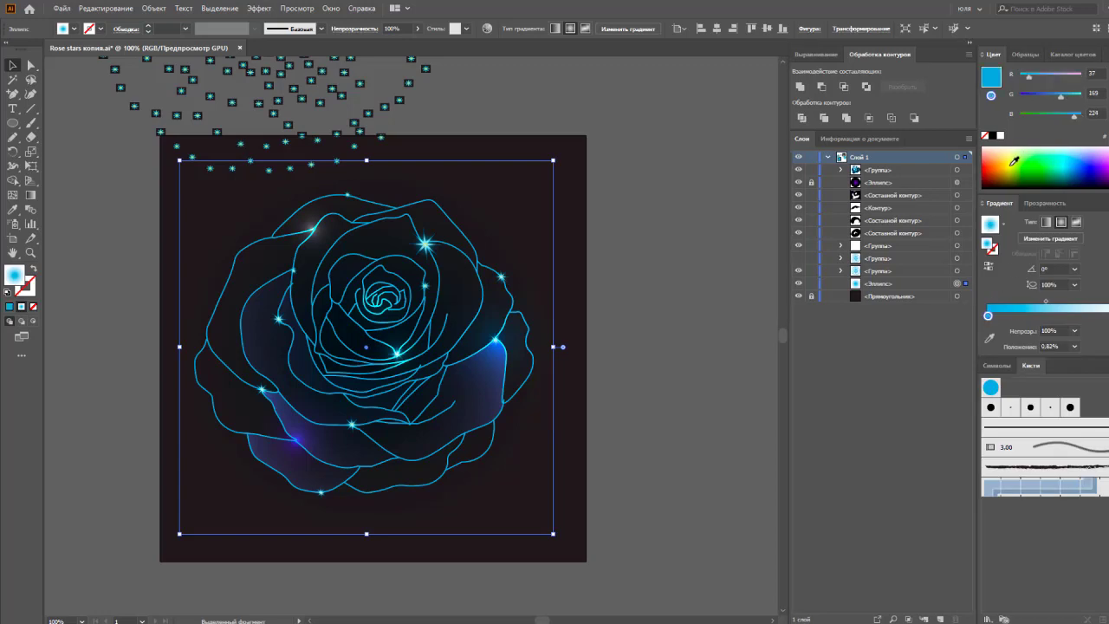
{"action": "left_click_drag", "start_coordinate": [1014, 161], "coordinate": [987, 176]}
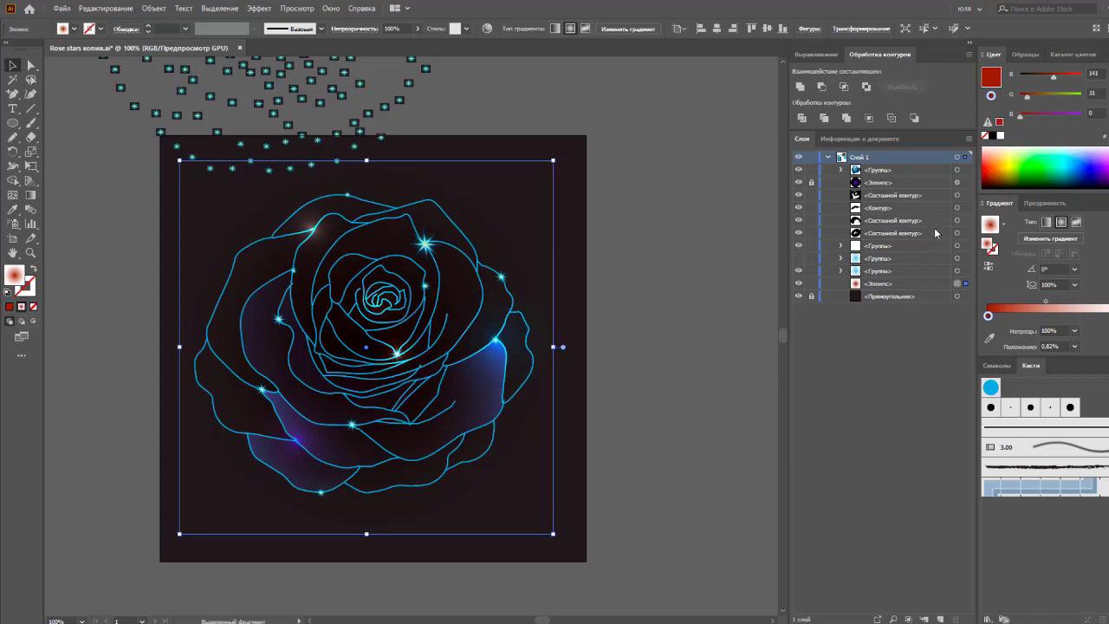
{"action": "left_click", "coordinate": [1044, 203]}
{"action": "left_click", "coordinate": [1018, 221]}
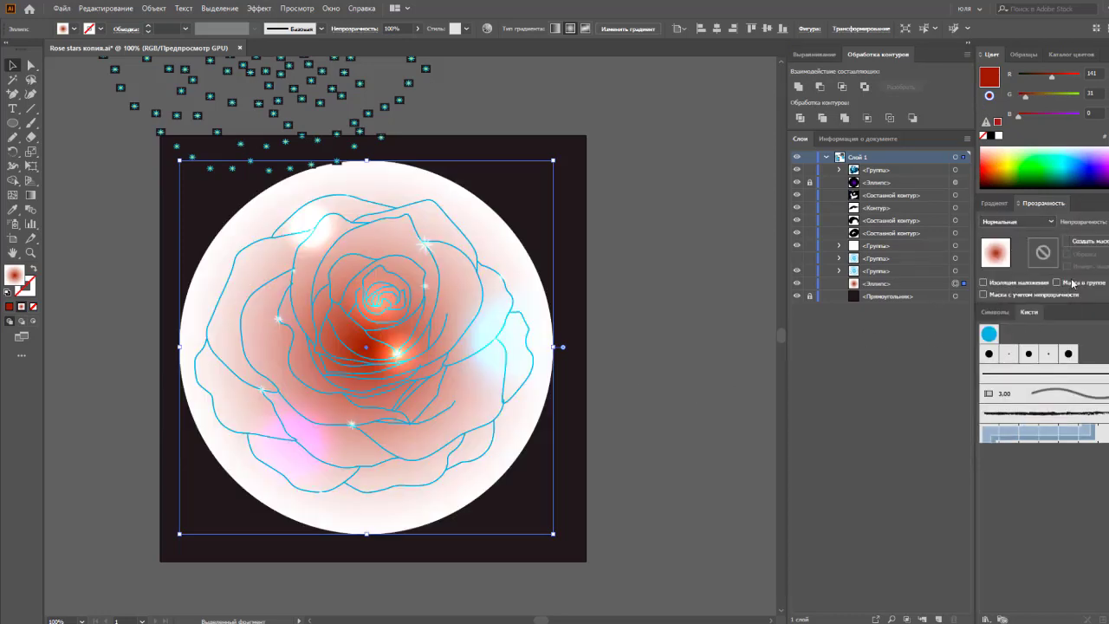
- Make the outer gradient stop black and move the circle off the rose to the right
{"action": "left_click", "coordinate": [996, 203]}
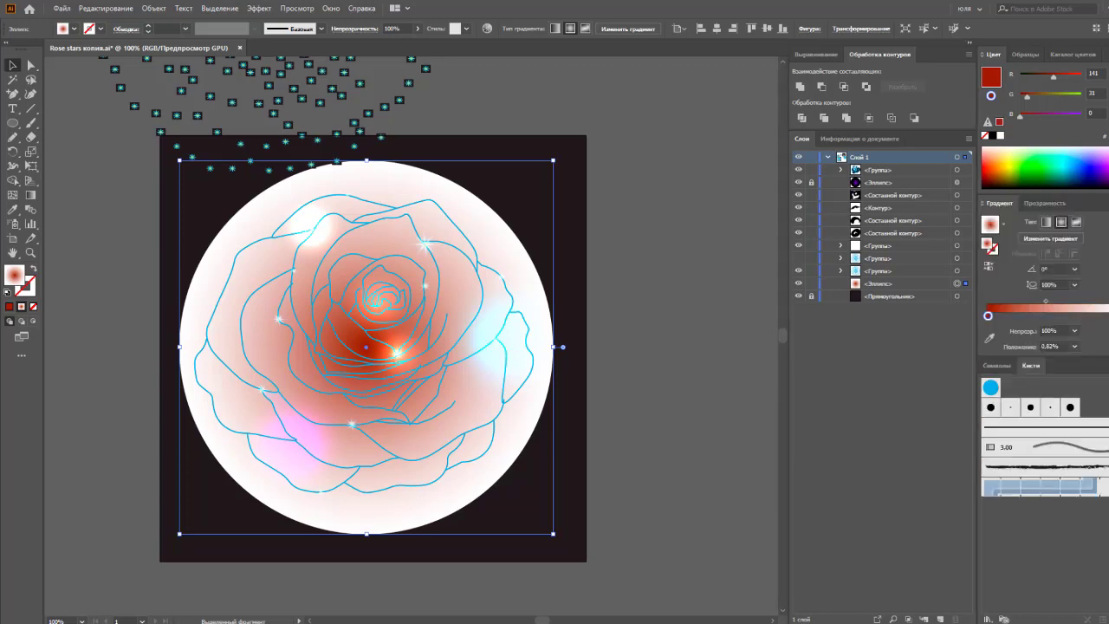
{"action": "left_click", "coordinate": [1001, 135]}
{"action": "left_click", "coordinate": [993, 136]}
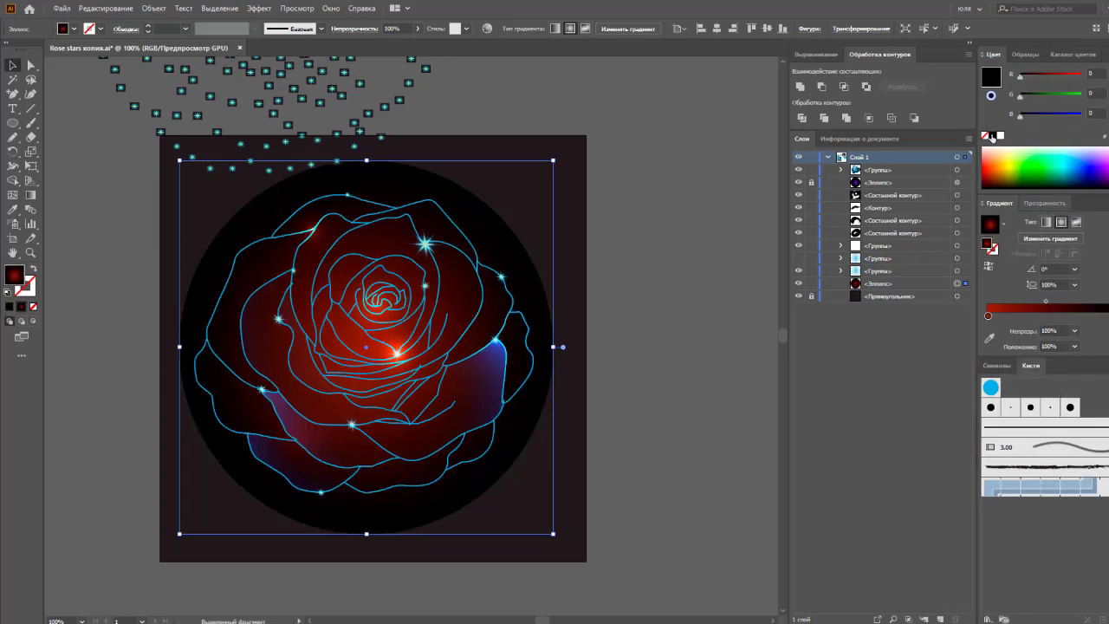
{"action": "left_click", "coordinate": [699, 382]}
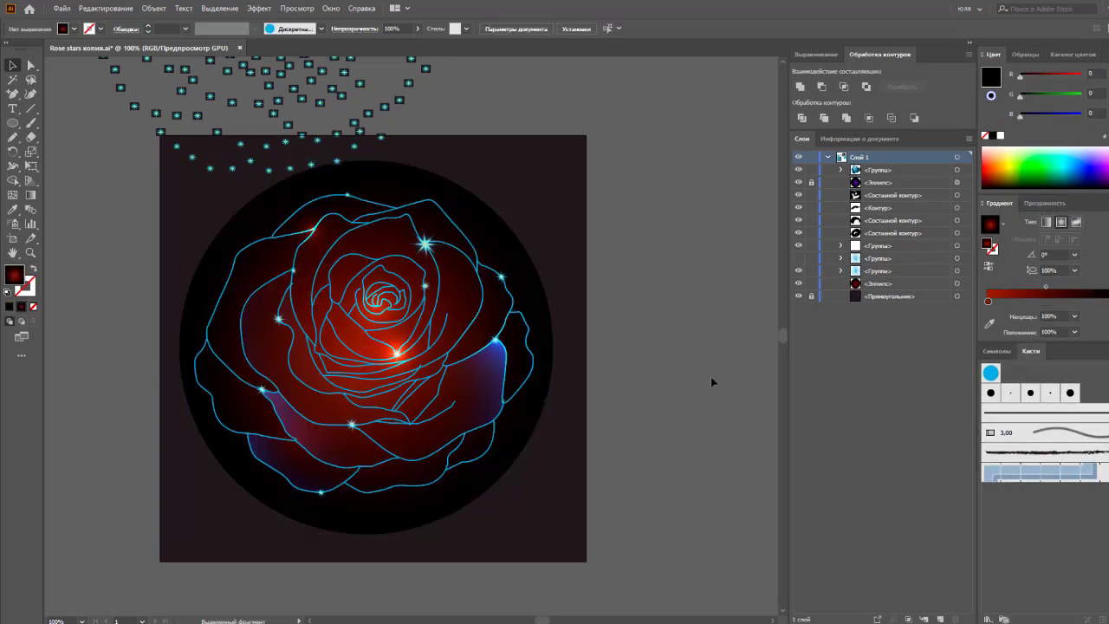
{"action": "left_click_drag", "start_coordinate": [195, 308], "coordinate": [615, 244]}
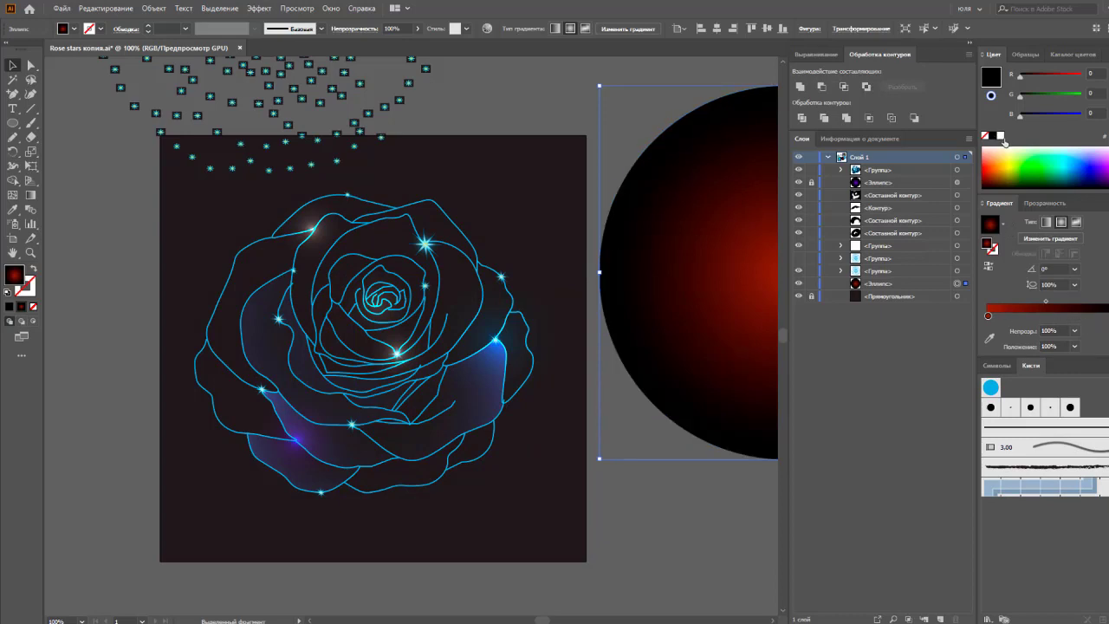
- Rework the circle's gradient into white, grey and black stops, widening the black outer ring
{"action": "left_click", "coordinate": [1001, 136]}
{"action": "left_click", "coordinate": [988, 316]}
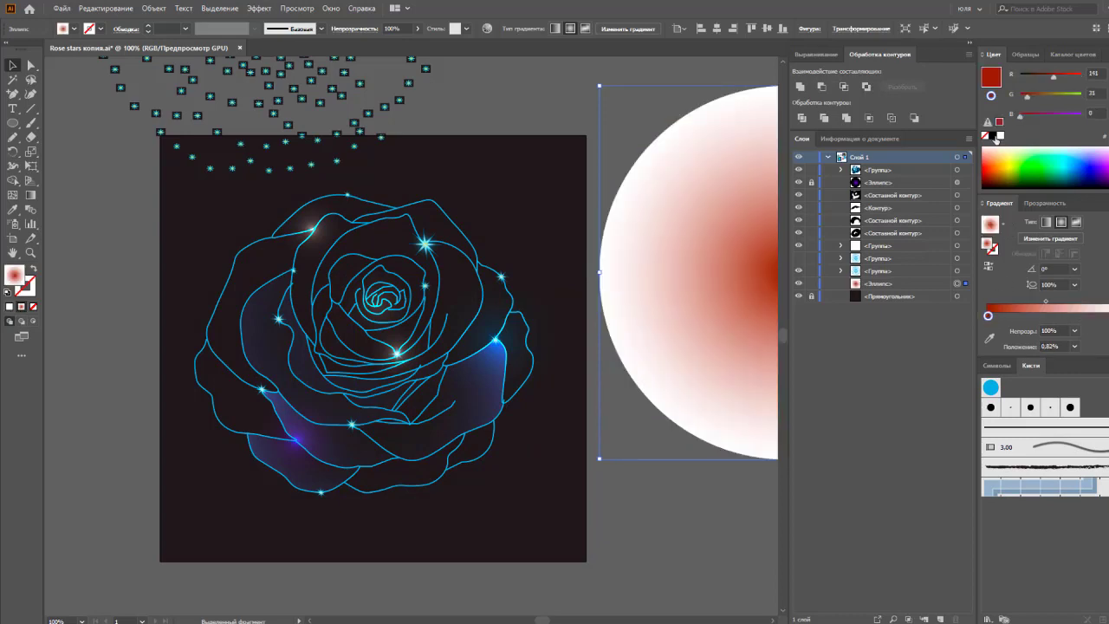
{"action": "left_click", "coordinate": [993, 136]}
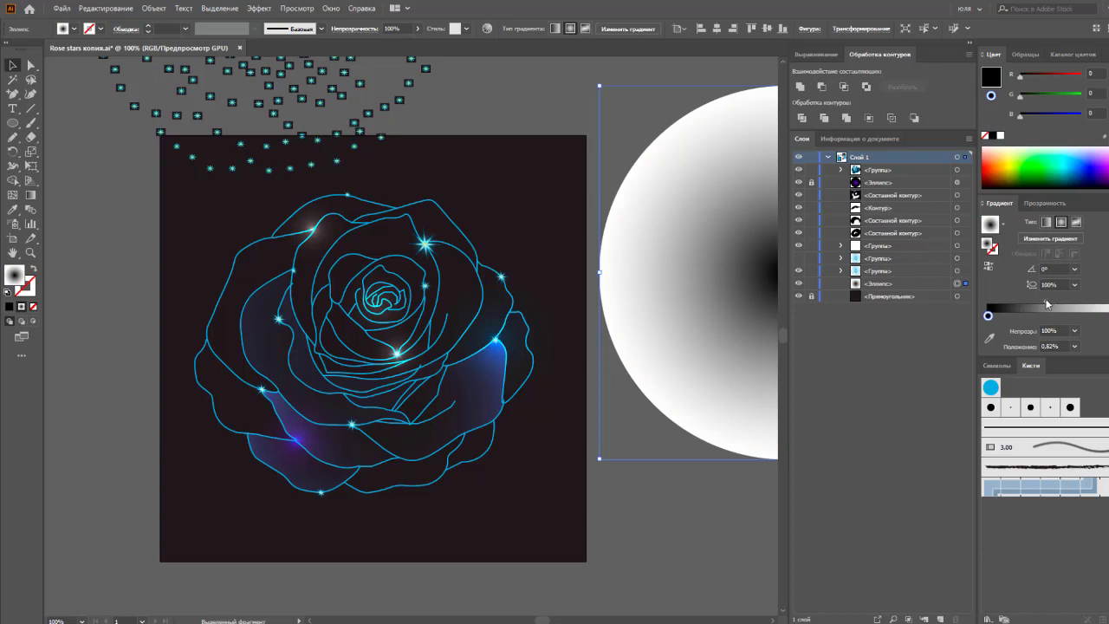
{"action": "mouse_move", "coordinate": [1046, 310]}
{"action": "left_mouse_down"}
{"action": "mouse_move", "coordinate": [1083, 314]}
{"action": "mouse_move", "coordinate": [1015, 316]}
{"action": "mouse_move", "coordinate": [1090, 316]}
{"action": "left_mouse_up"}
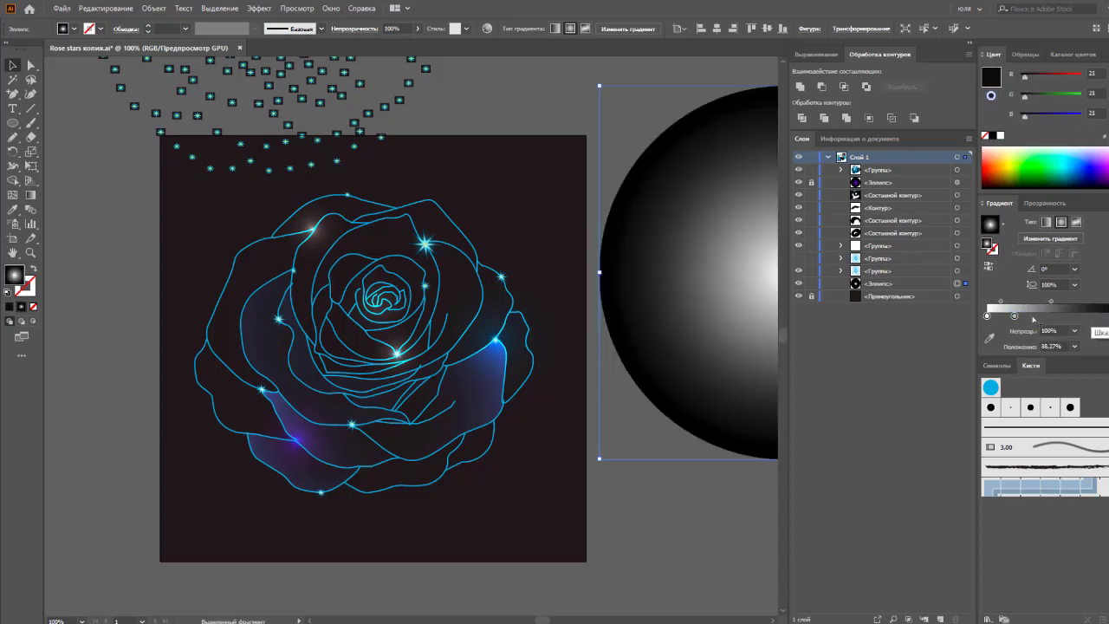
{"action": "left_click_drag", "start_coordinate": [1015, 316], "coordinate": [1015, 346]}
{"action": "left_click", "coordinate": [1101, 315]}
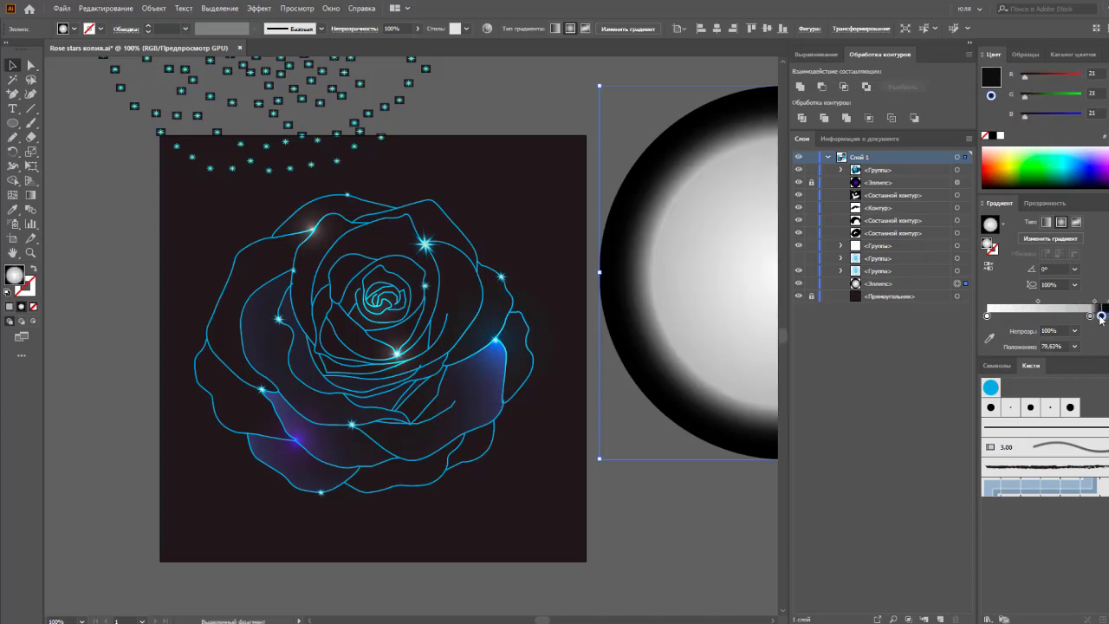
{"action": "left_click", "coordinate": [688, 505]}
{"action": "left_click_drag", "start_coordinate": [1090, 303], "coordinate": [1079, 303]}
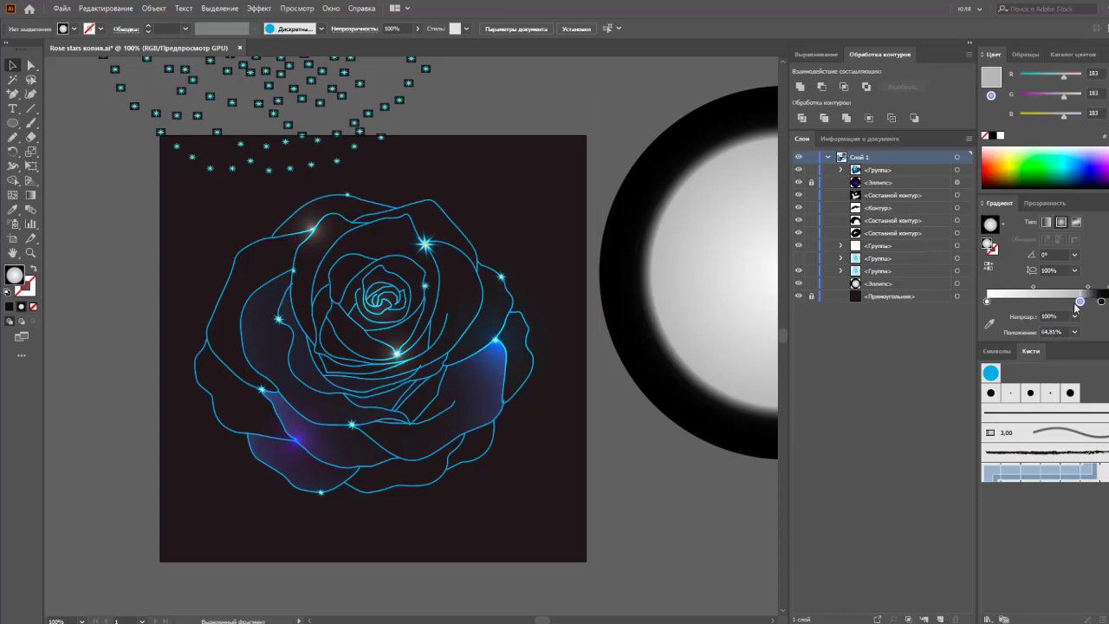
{"action": "left_click_drag", "start_coordinate": [669, 536], "coordinate": [443, 548]}
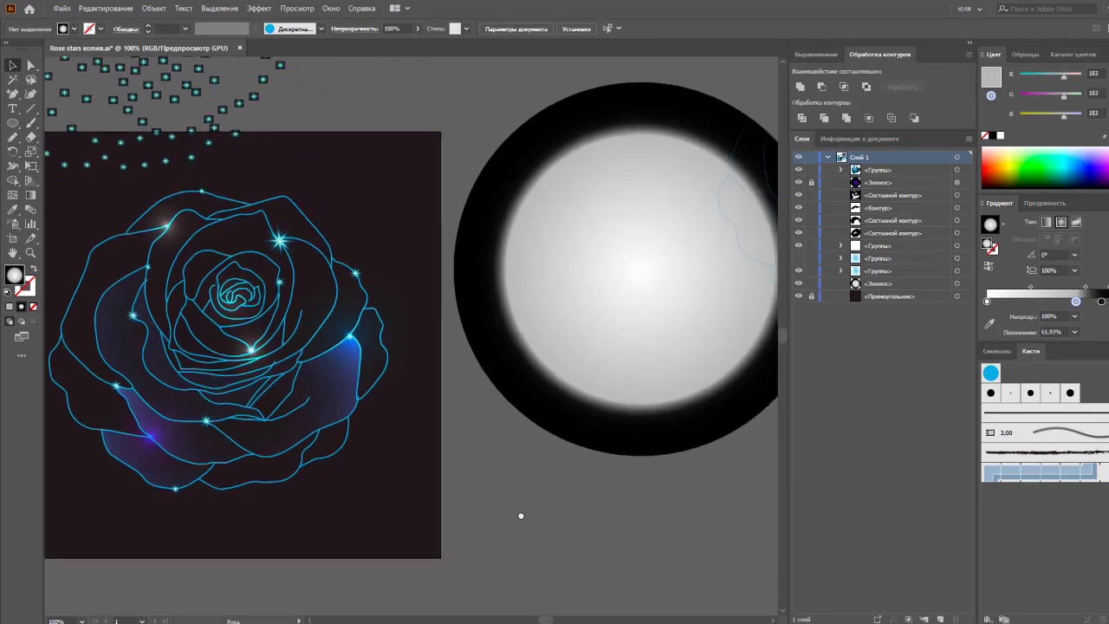
- Draw a second large circle beside the gradient circle and fill it solid red
{"action": "left_click", "coordinate": [12, 122]}
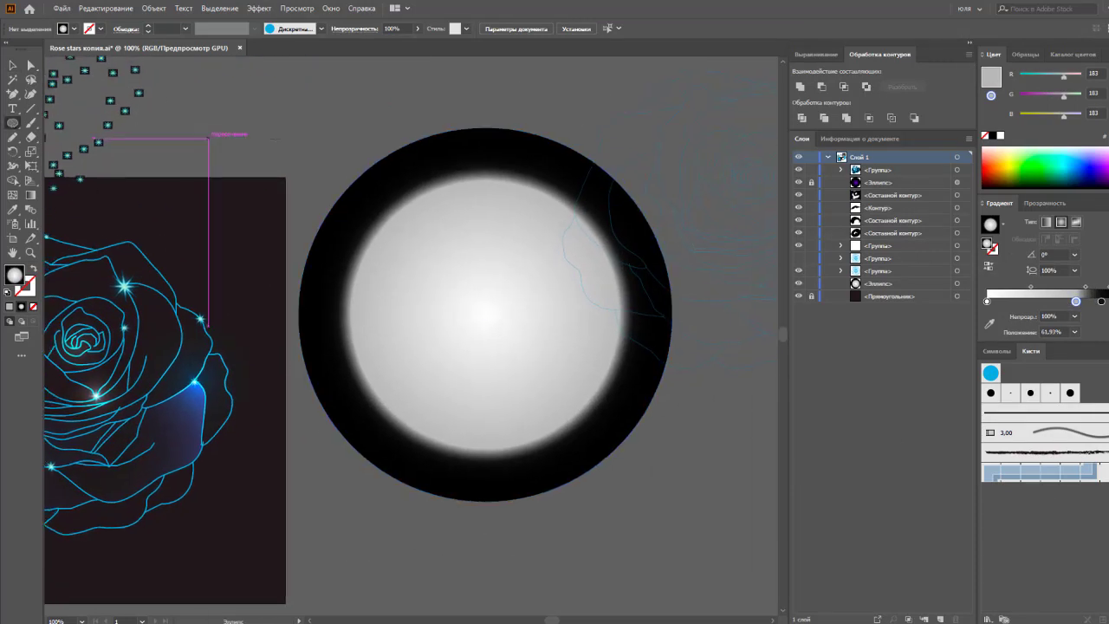
{"action": "left_click_drag", "start_coordinate": [286, 130], "coordinate": [715, 512]}
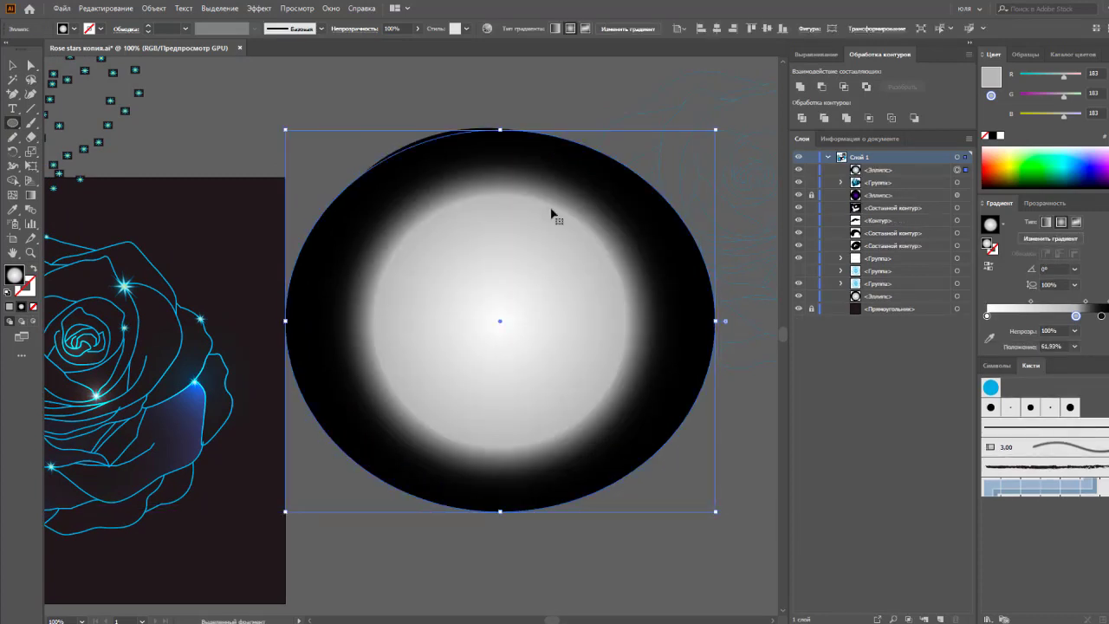
{"action": "left_click_drag", "start_coordinate": [554, 216], "coordinate": [574, 265]}
{"action": "scroll", "coordinate": [795, 456], "scroll_direction": "up", "scroll_amount": 2}
{"action": "left_click", "coordinate": [1003, 170]}
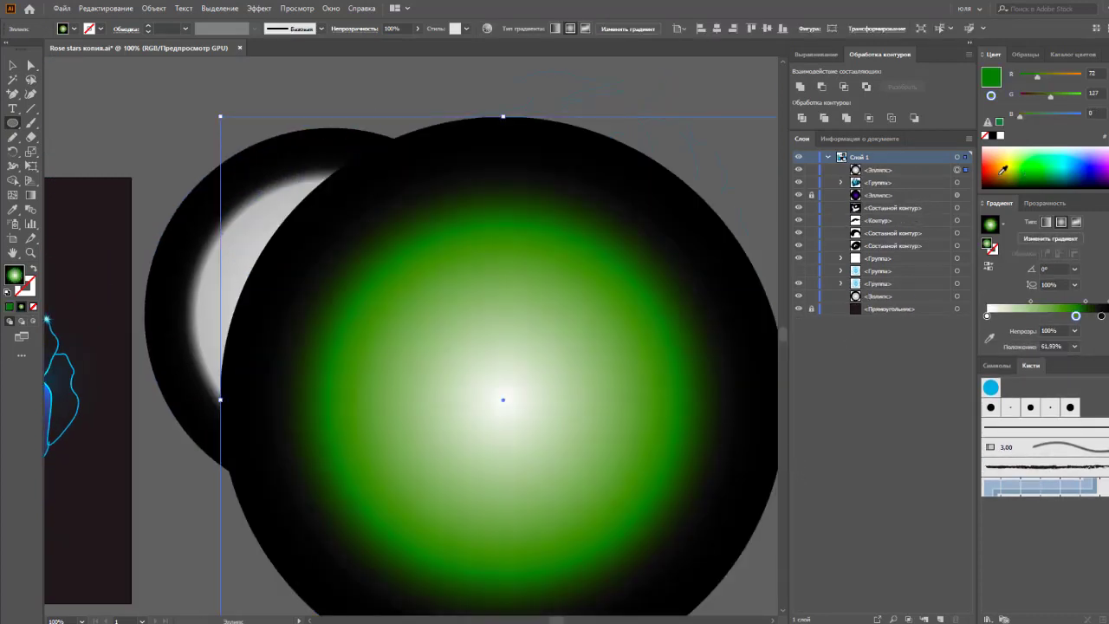
{"action": "left_click", "coordinate": [74, 31]}
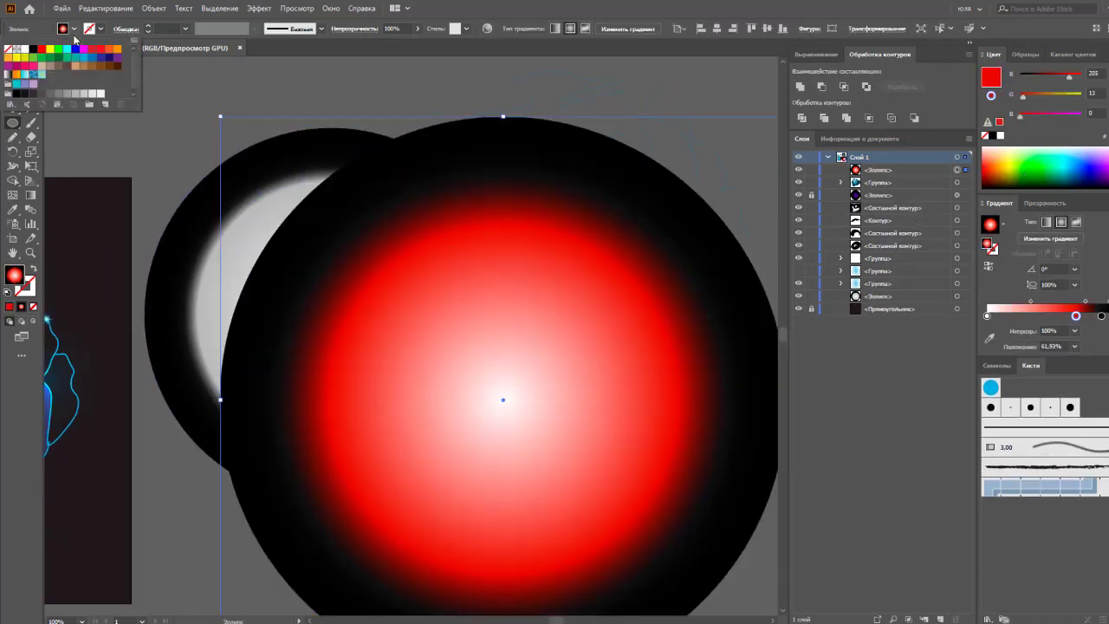
{"action": "left_click", "coordinate": [98, 50]}
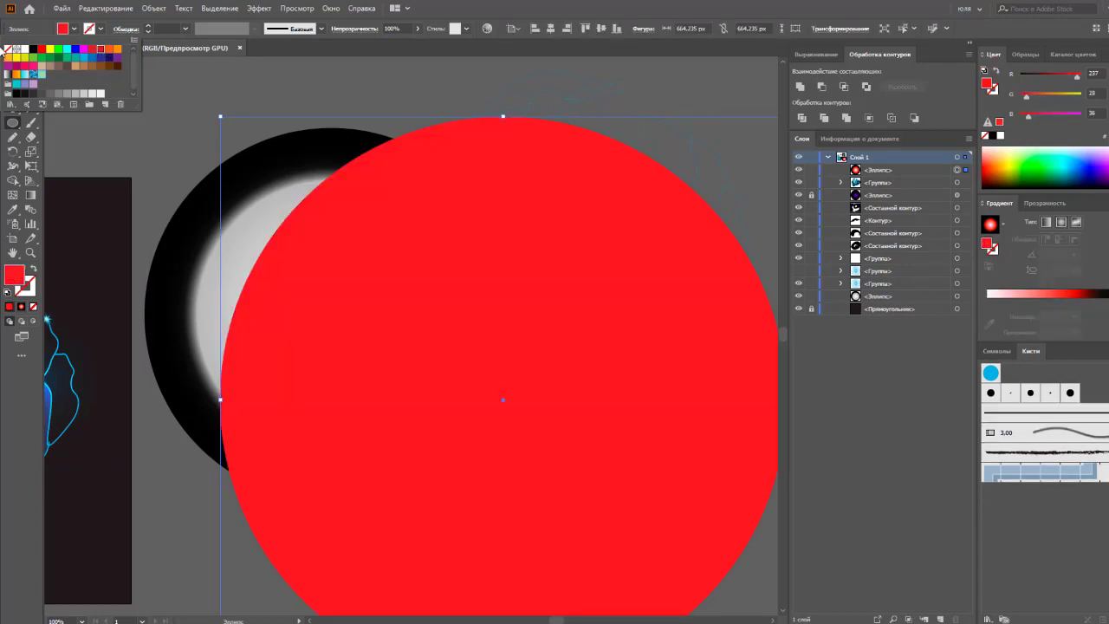
- Bring the black-ringed gradient circle in front of the red circle, sized to cover it
{"action": "key", "text": "v"}
{"action": "left_click", "coordinate": [127, 146]}
{"action": "left_click_drag", "start_coordinate": [216, 224], "coordinate": [396, 286]}
{"action": "key", "text": "ctrl+shift+bracketright"}
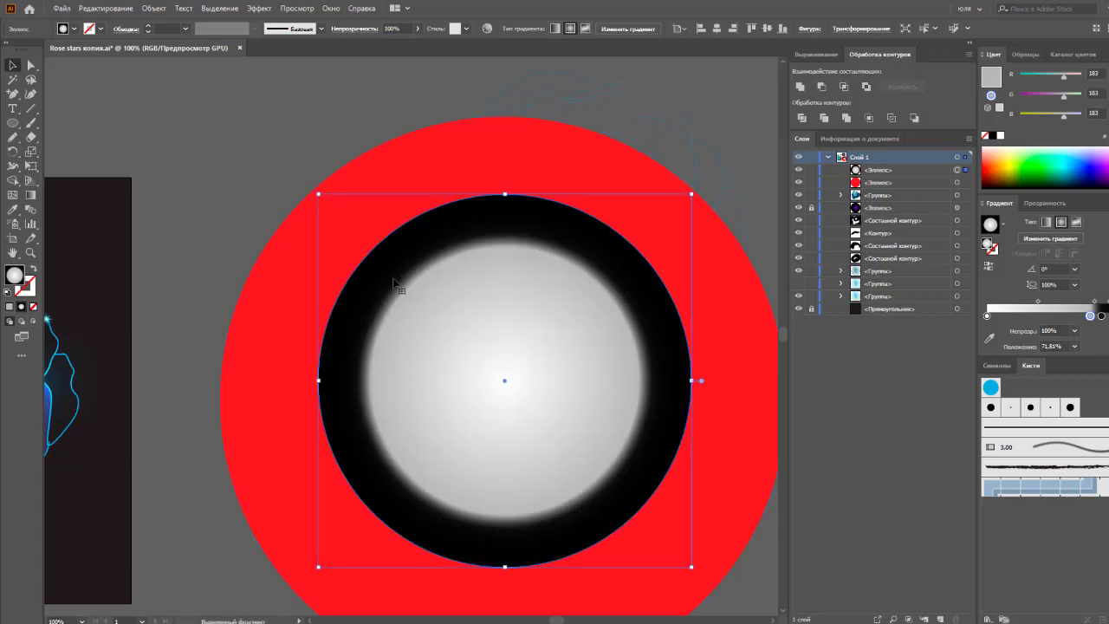
{"action": "left_click_drag", "start_coordinate": [318, 380], "coordinate": [222, 379]}
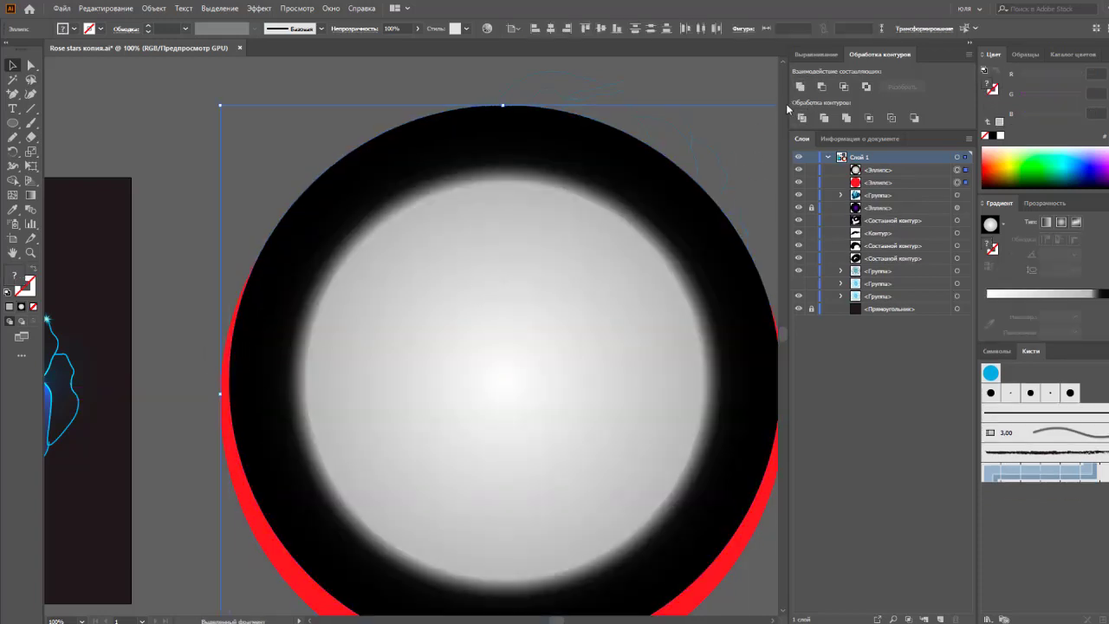
{"action": "left_click_drag", "start_coordinate": [650, 278], "coordinate": [562, 228]}
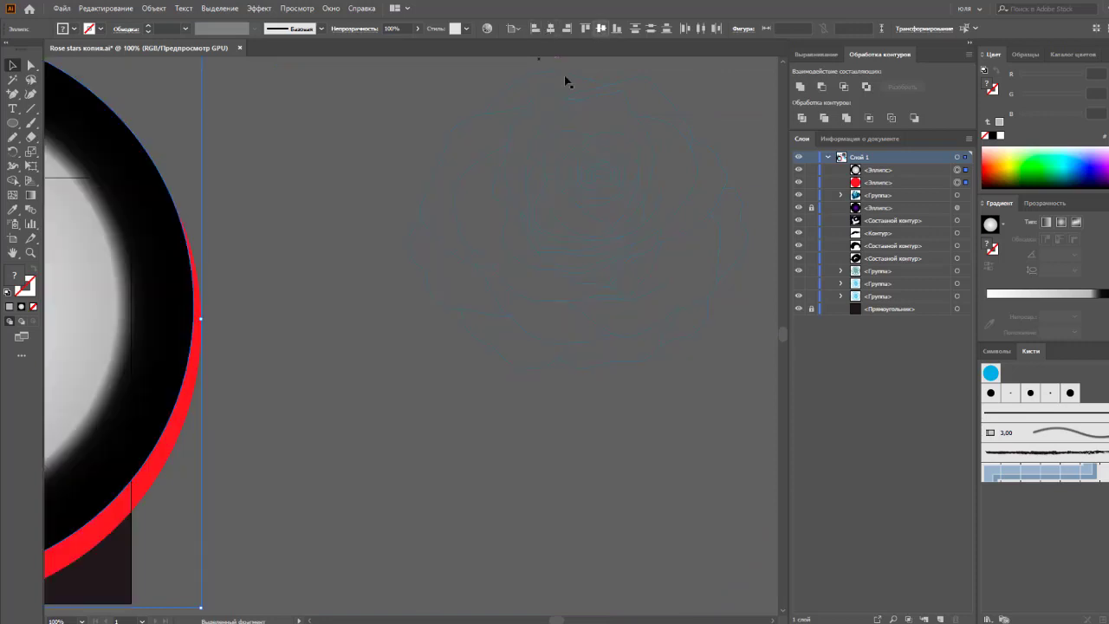
{"action": "left_click_drag", "start_coordinate": [272, 254], "coordinate": [511, 233]}
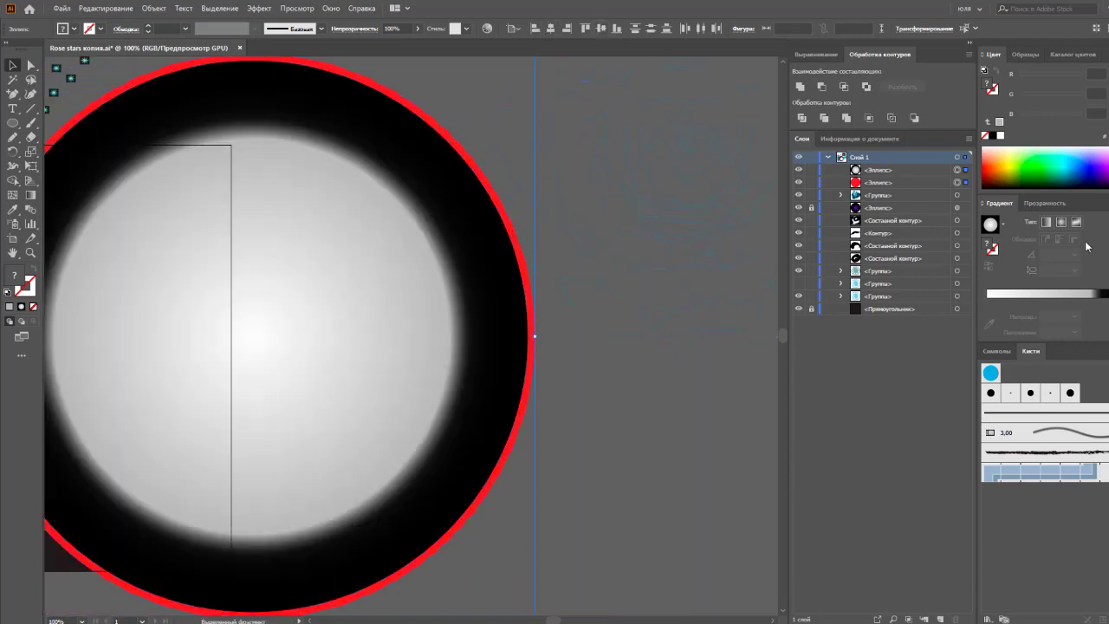
- Mask the red circle with the gradient circle, then shrink the glow and move it onto the rose
{"action": "left_click", "coordinate": [1056, 206]}
{"action": "left_click", "coordinate": [1085, 245]}
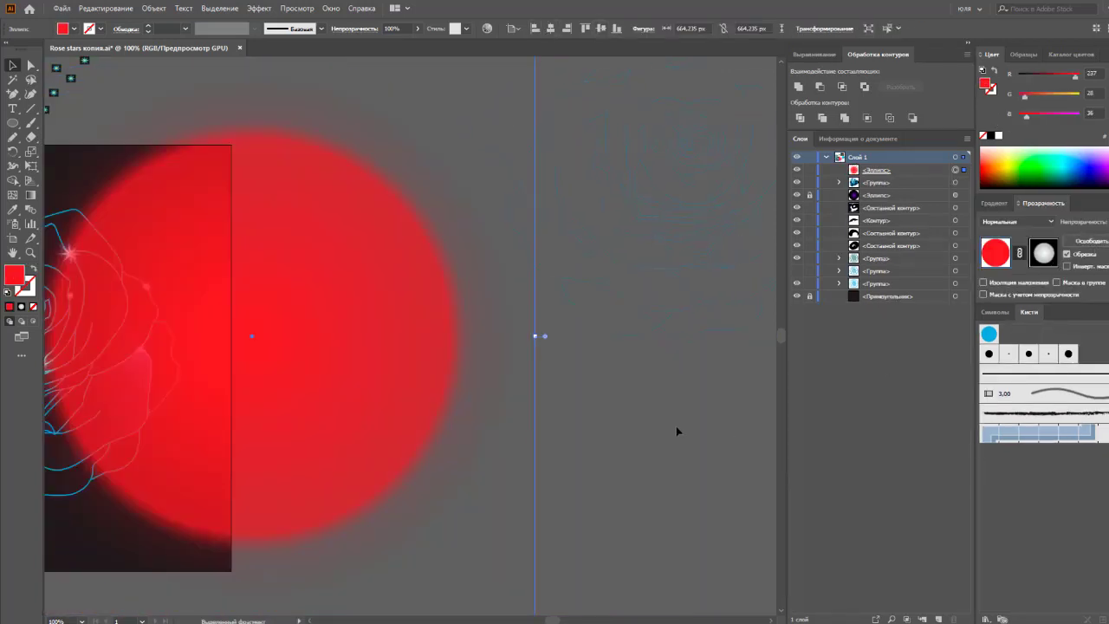
{"action": "left_click_drag", "start_coordinate": [540, 336], "coordinate": [322, 336]}
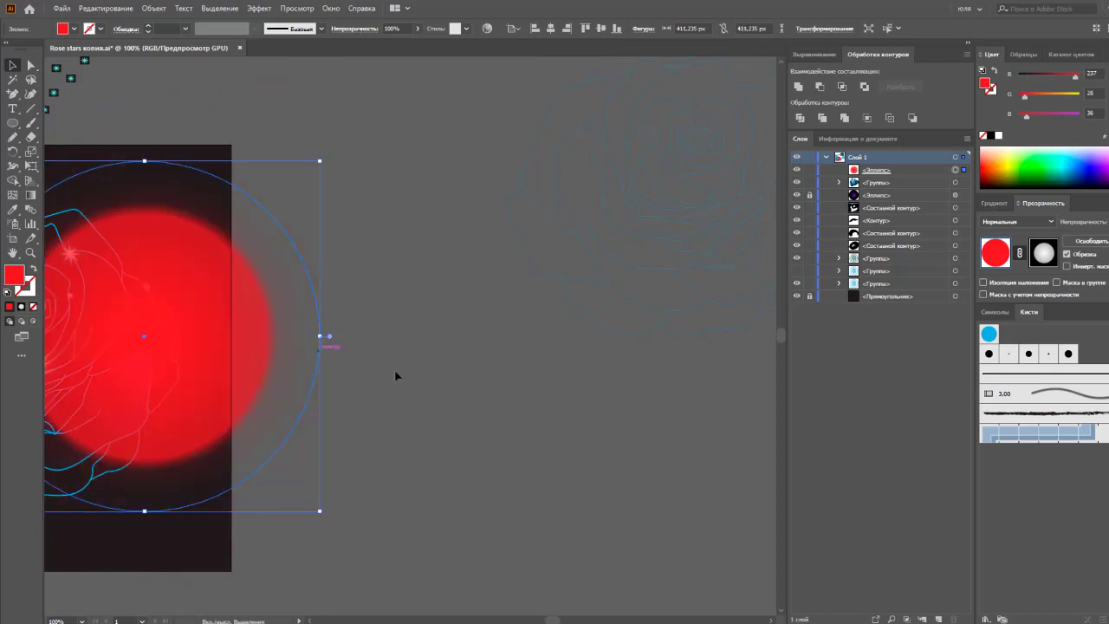
{"action": "scroll", "coordinate": [396, 376], "scroll_direction": "left", "scroll_amount": 8}
{"action": "scroll", "coordinate": [500, 378], "scroll_direction": "down", "scroll_amount": 1}
{"action": "left_click_drag", "start_coordinate": [500, 379], "coordinate": [373, 422]}
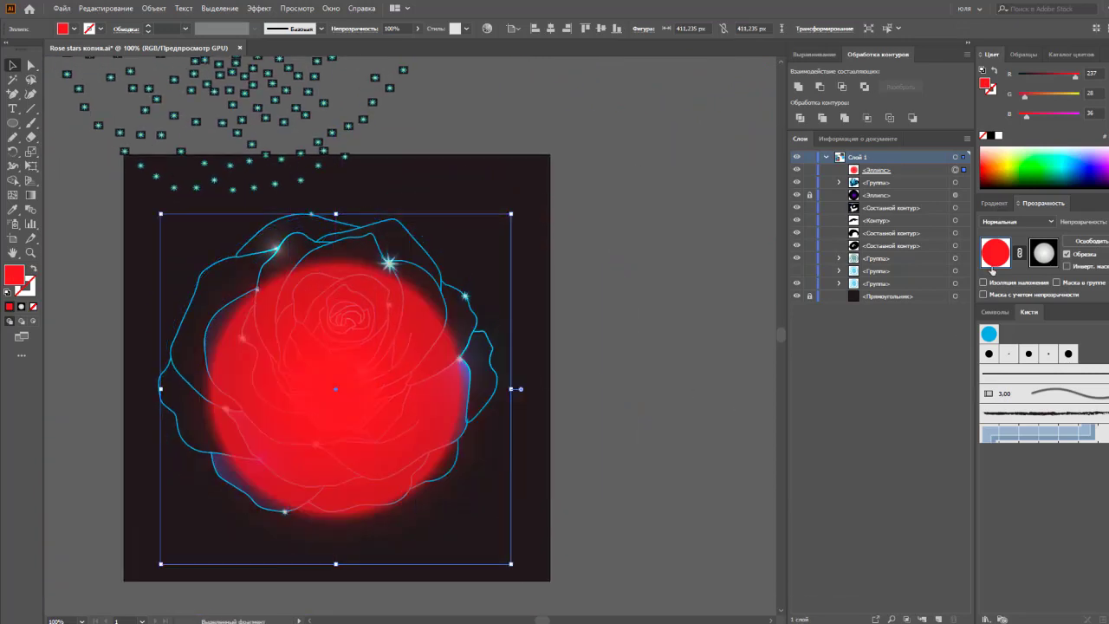
- Darken the glow to deep red (R 72) and move its layer below the rose outlines
{"action": "left_click_drag", "start_coordinate": [1076, 86], "coordinate": [1034, 77]}
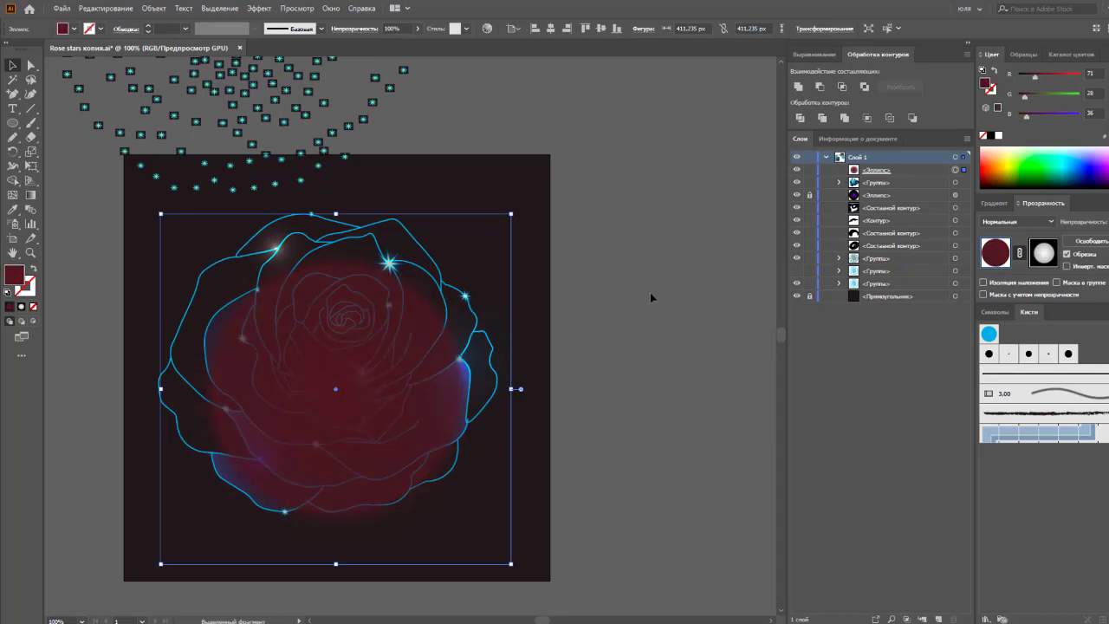
{"action": "left_click", "coordinate": [490, 240]}
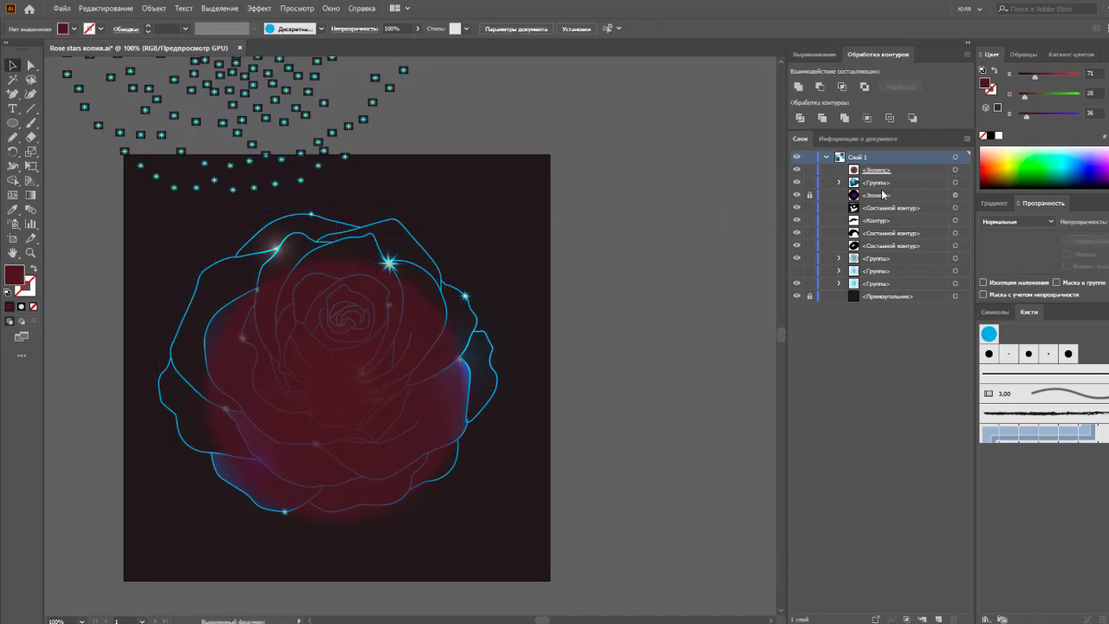
{"action": "left_click_drag", "start_coordinate": [882, 194], "coordinate": [877, 182]}
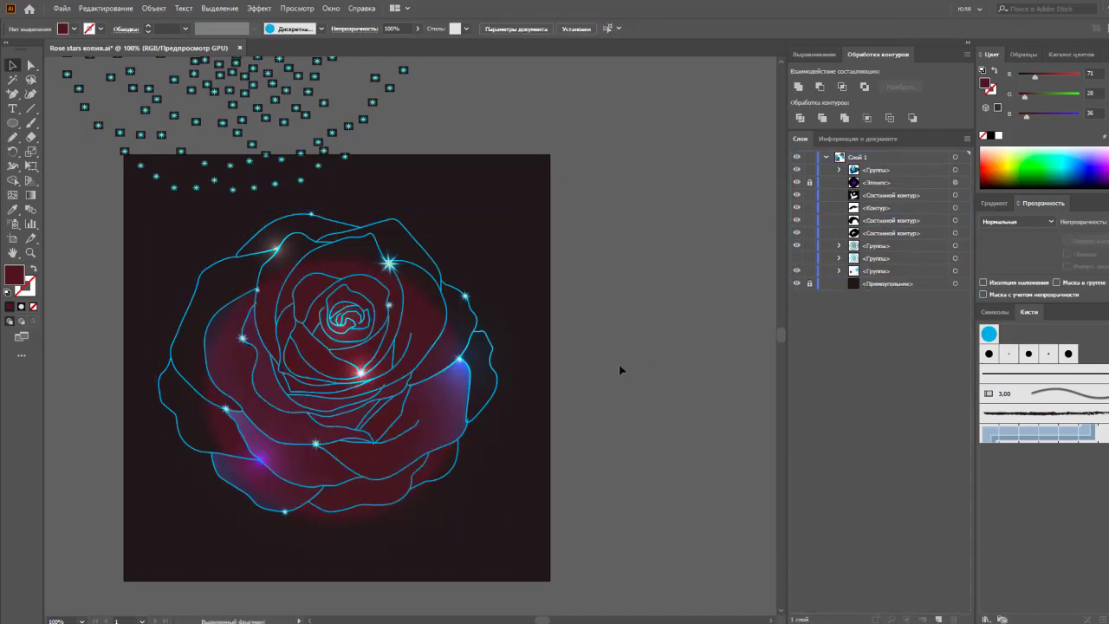
- Select the large masked group by trying groups on canvas and in Layers, expanding and collapsing it
{"action": "left_click", "coordinate": [378, 536]}
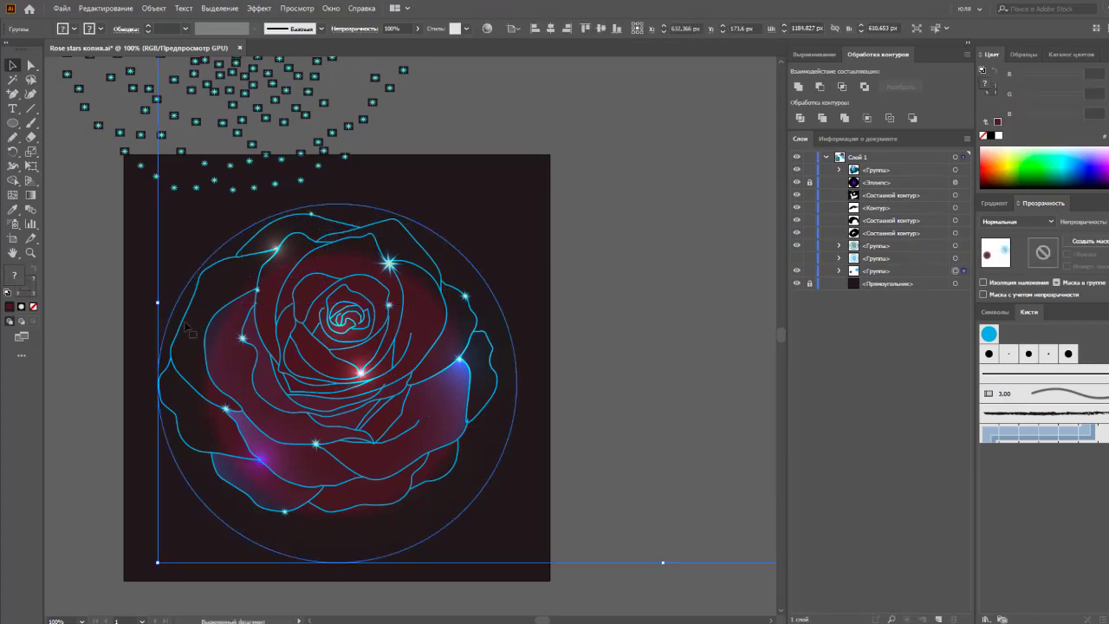
{"action": "scroll", "coordinate": [554, 374], "scroll_direction": "up", "scroll_amount": 3}
{"action": "left_click", "coordinate": [513, 415]}
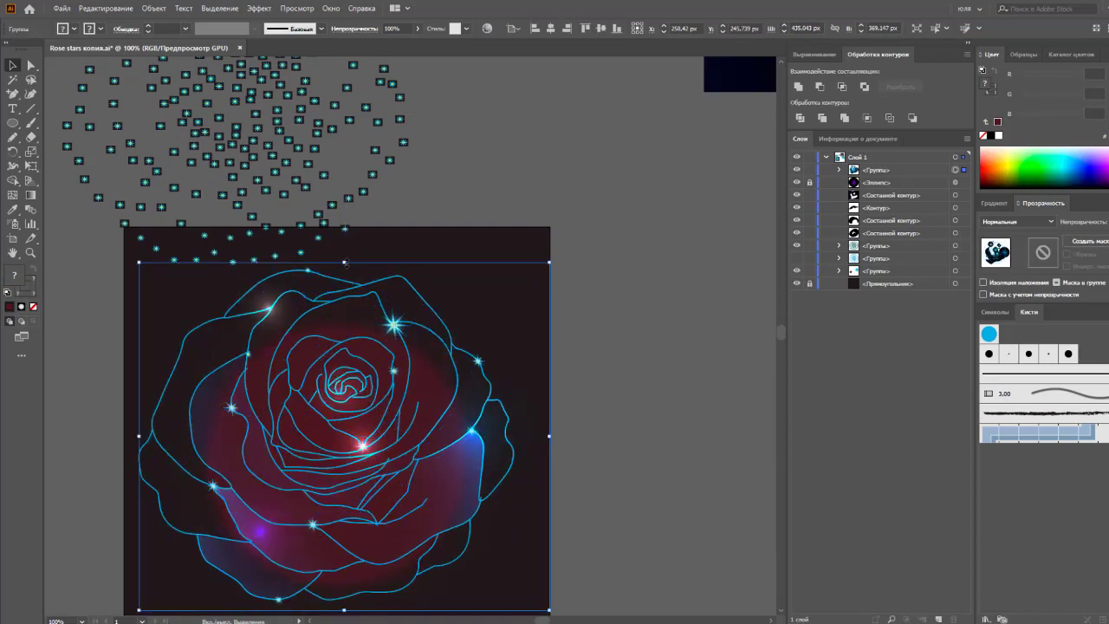
{"action": "left_click", "coordinate": [619, 338]}
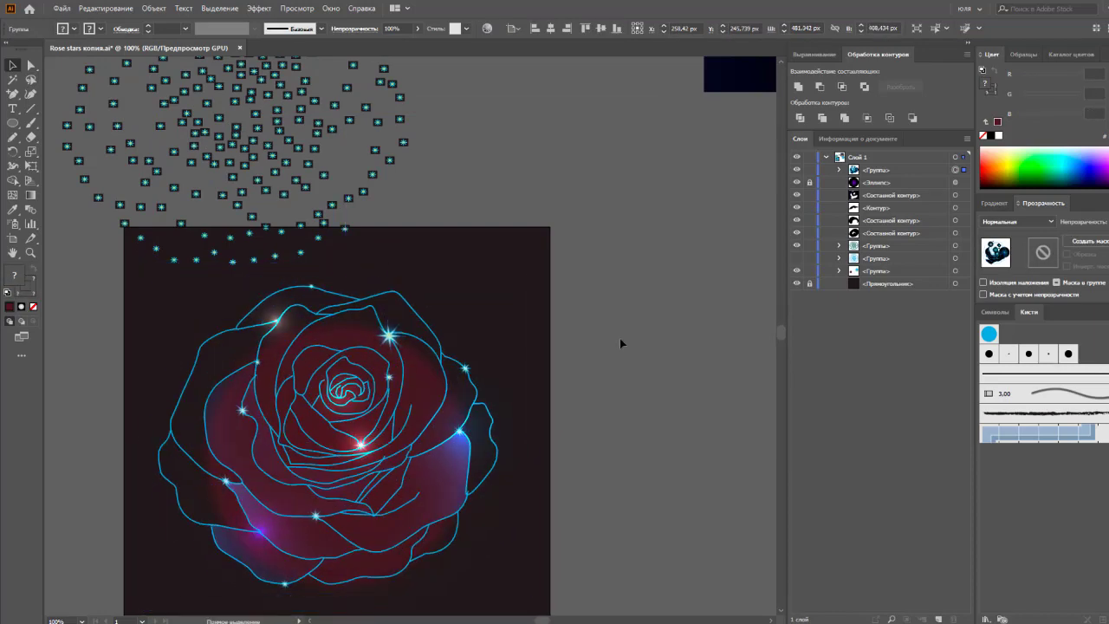
{"action": "left_click", "coordinate": [953, 271]}
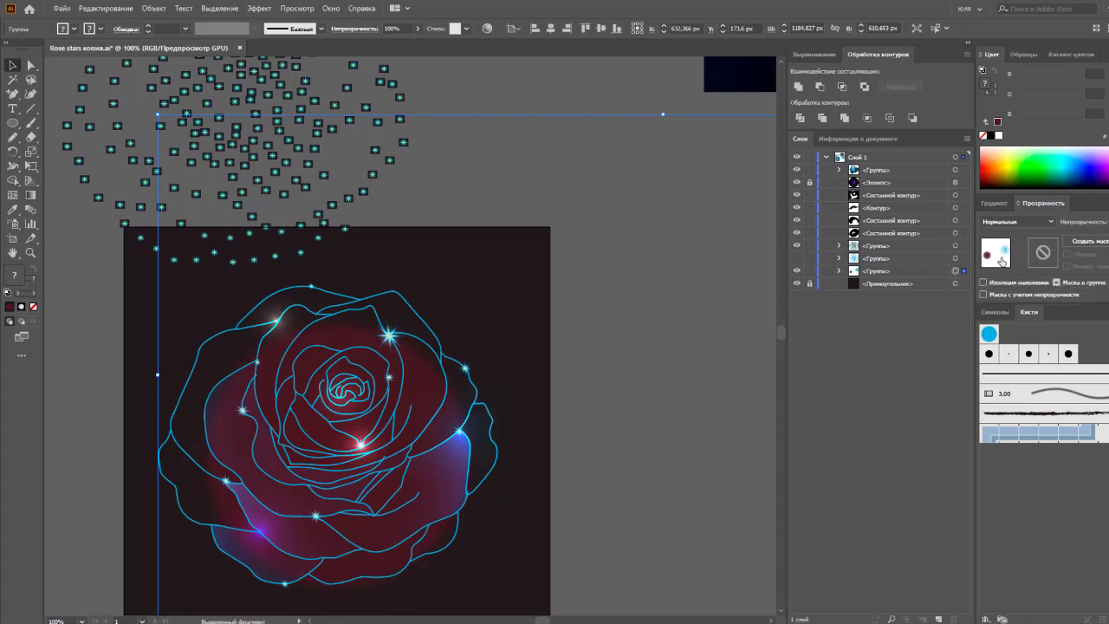
{"action": "left_click", "coordinate": [738, 309]}
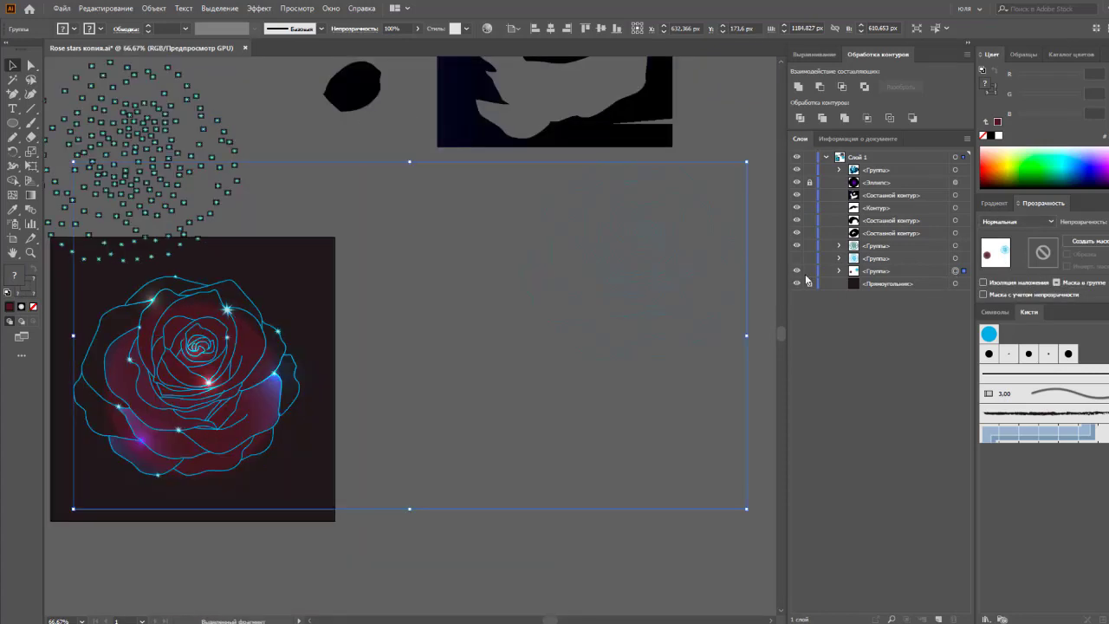
{"action": "left_click", "coordinate": [840, 273]}
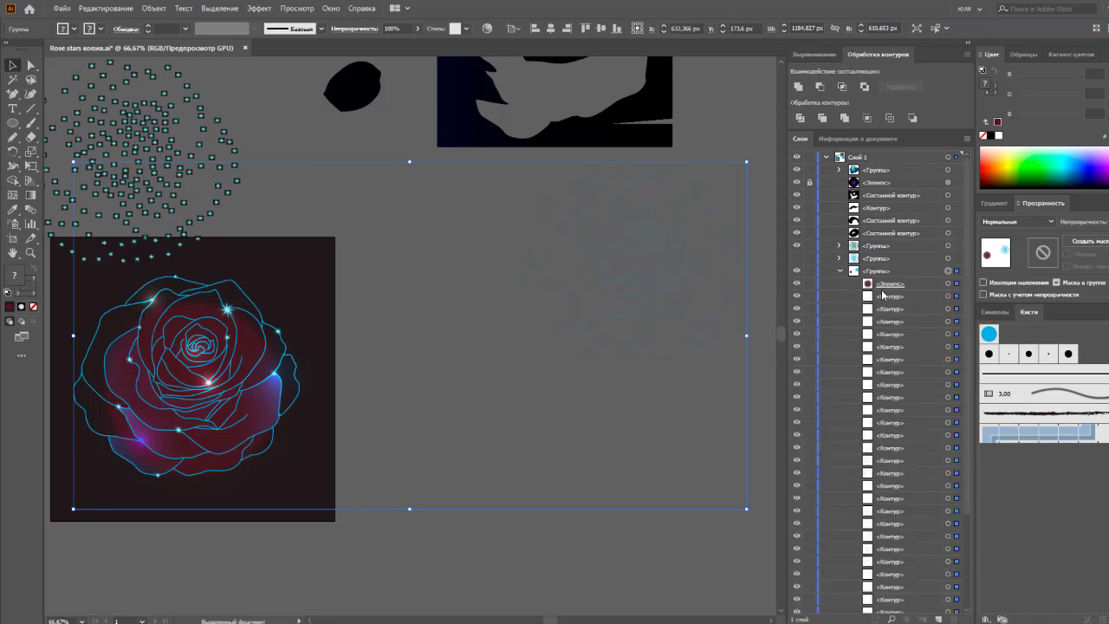
{"action": "left_click", "coordinate": [707, 337]}
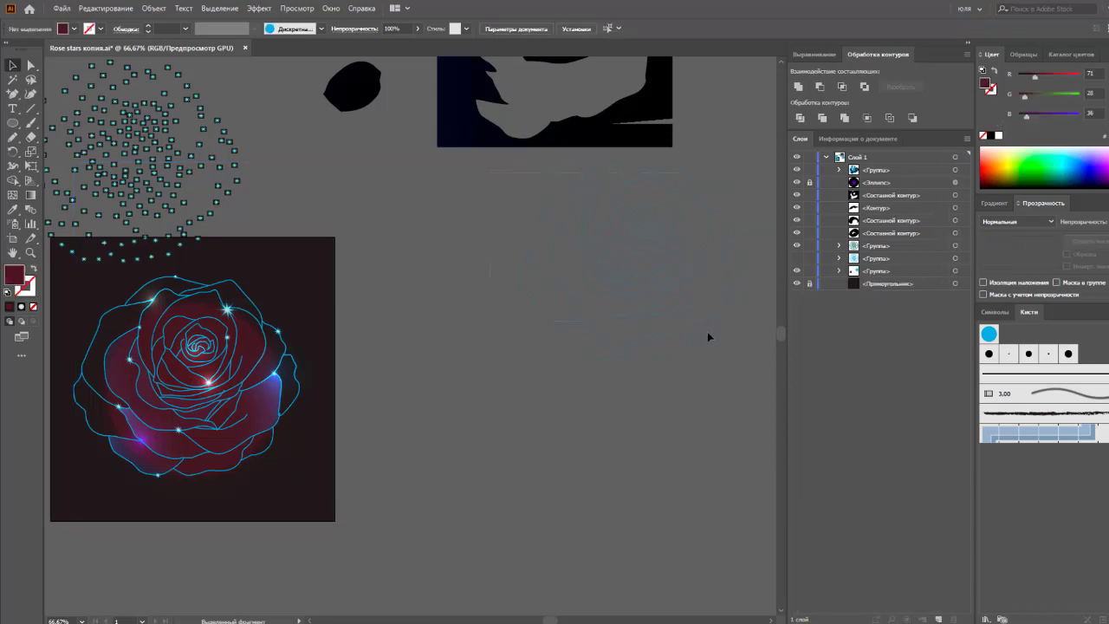
{"action": "key", "text": "ctrl+z"}
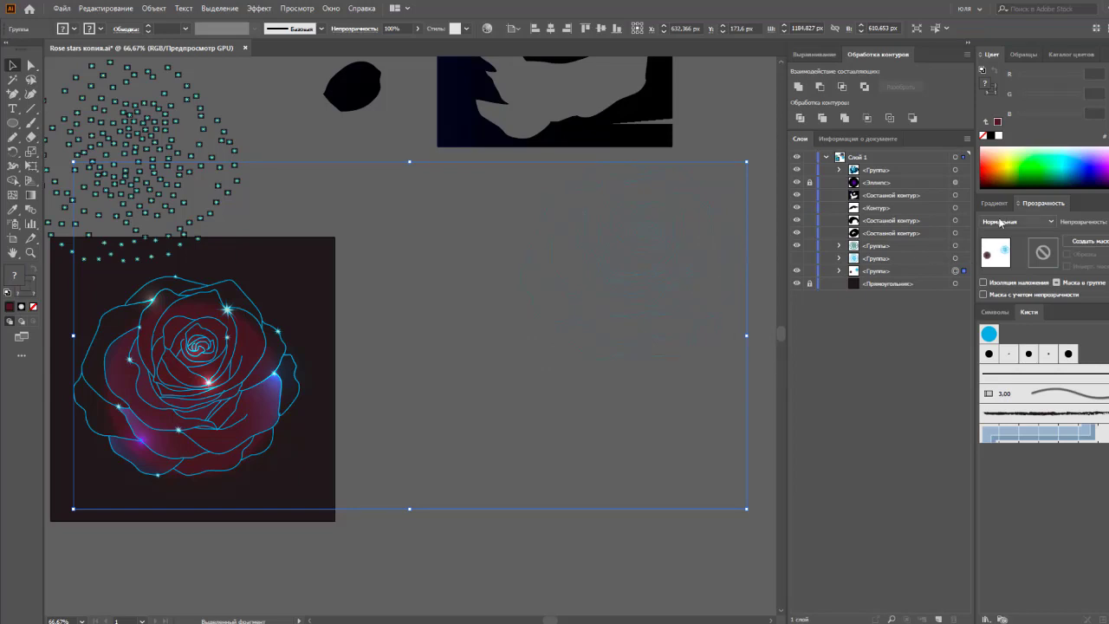
- Isolate the large selected group and select its paths to inspect them
{"action": "right_click", "coordinate": [638, 258]}
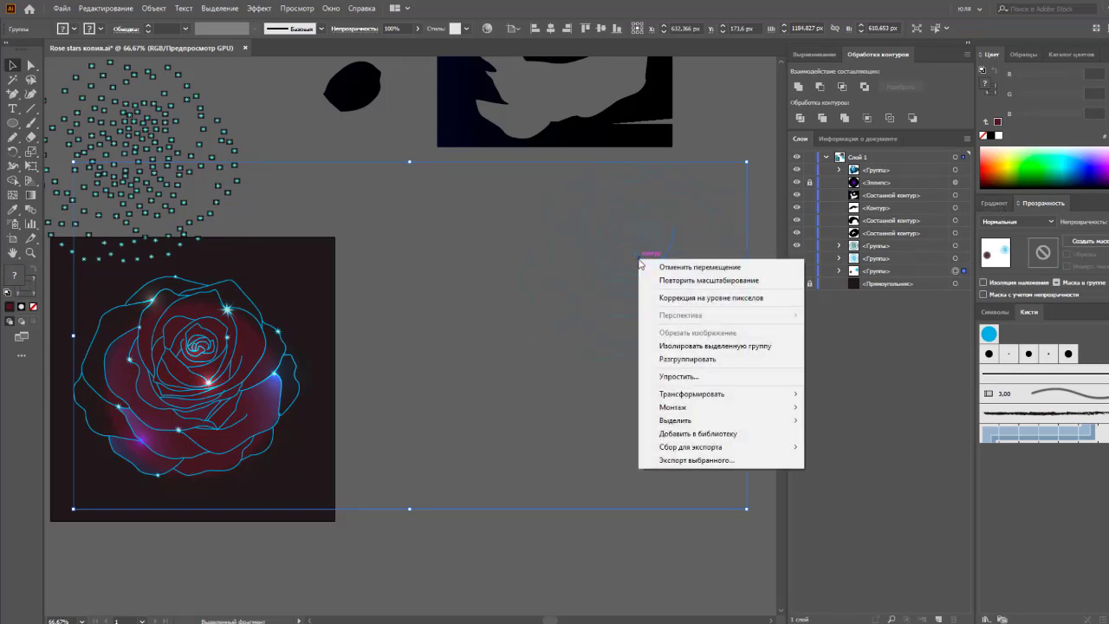
{"action": "left_click", "coordinate": [676, 343]}
{"action": "left_click", "coordinate": [651, 279]}
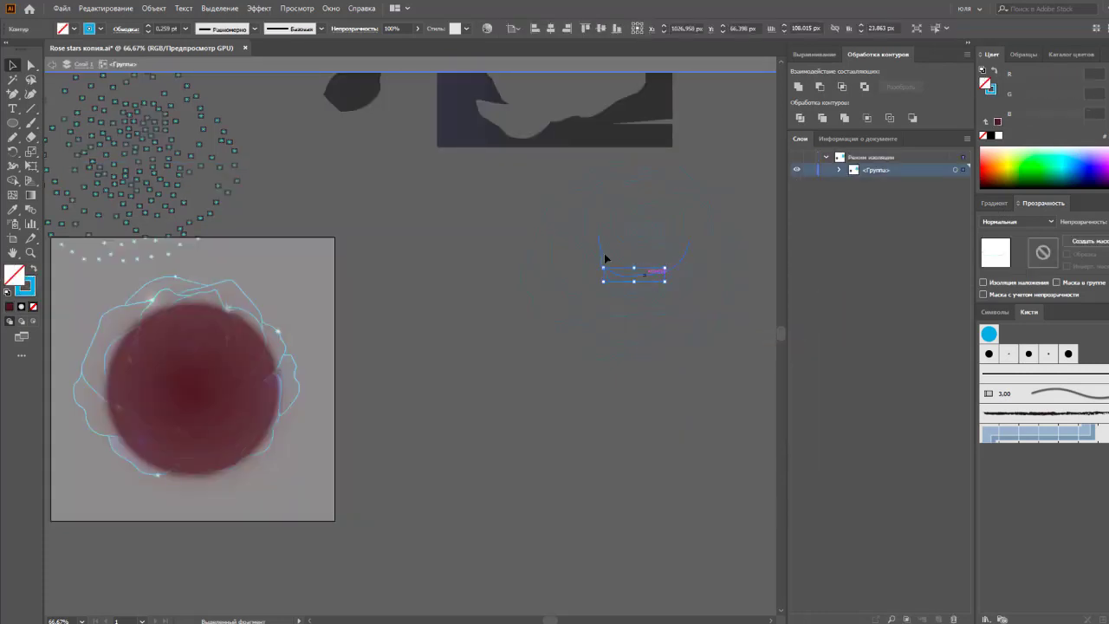
{"action": "key", "text": "ctrl+a"}
{"action": "left_click", "coordinate": [688, 403]}
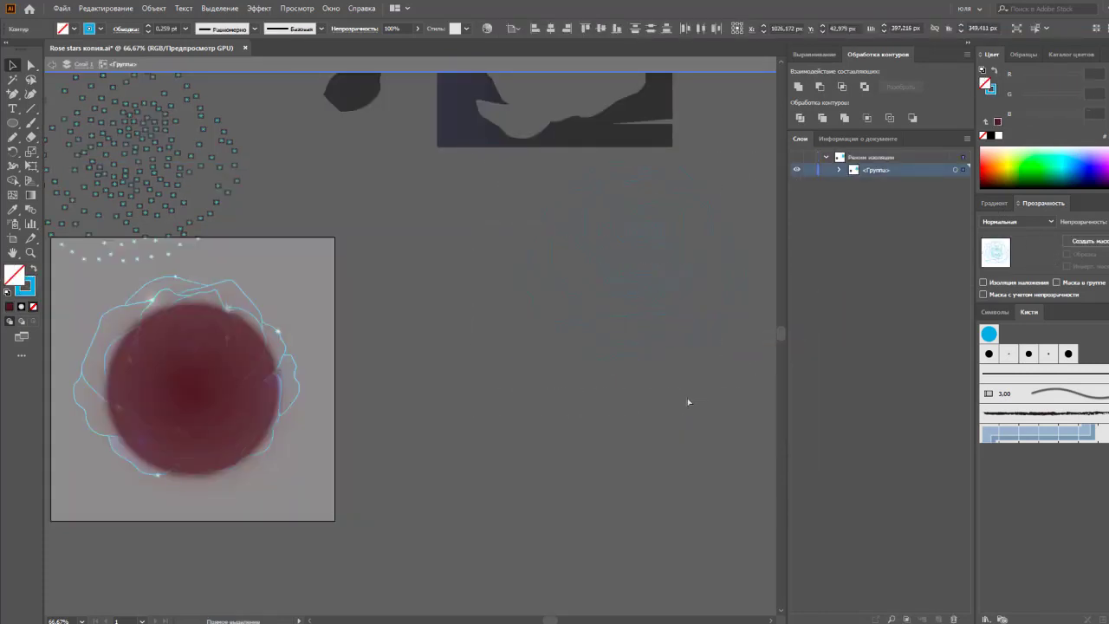
- Exit isolation and move one faint outline piece toward the artboard's edge
{"action": "double_click", "coordinate": [648, 392]}
{"action": "left_click_drag", "start_coordinate": [648, 392], "coordinate": [636, 317]}
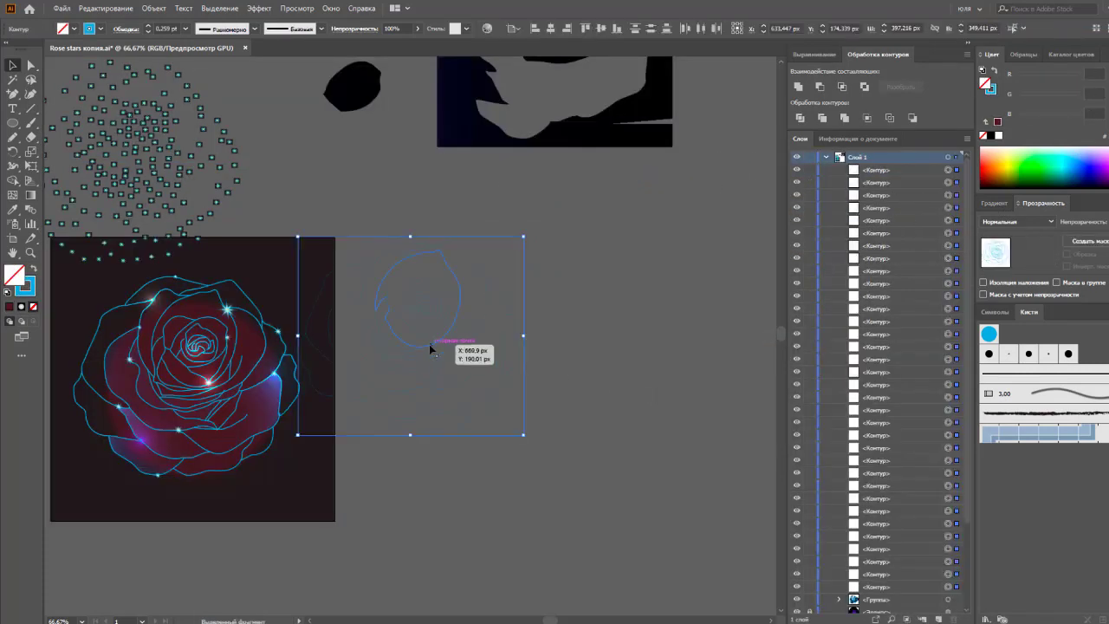
{"action": "left_click", "coordinate": [393, 337]}
- Move the scattered star dot group up and to the left
{"action": "left_click_drag", "start_coordinate": [109, 182], "coordinate": [319, 152]}
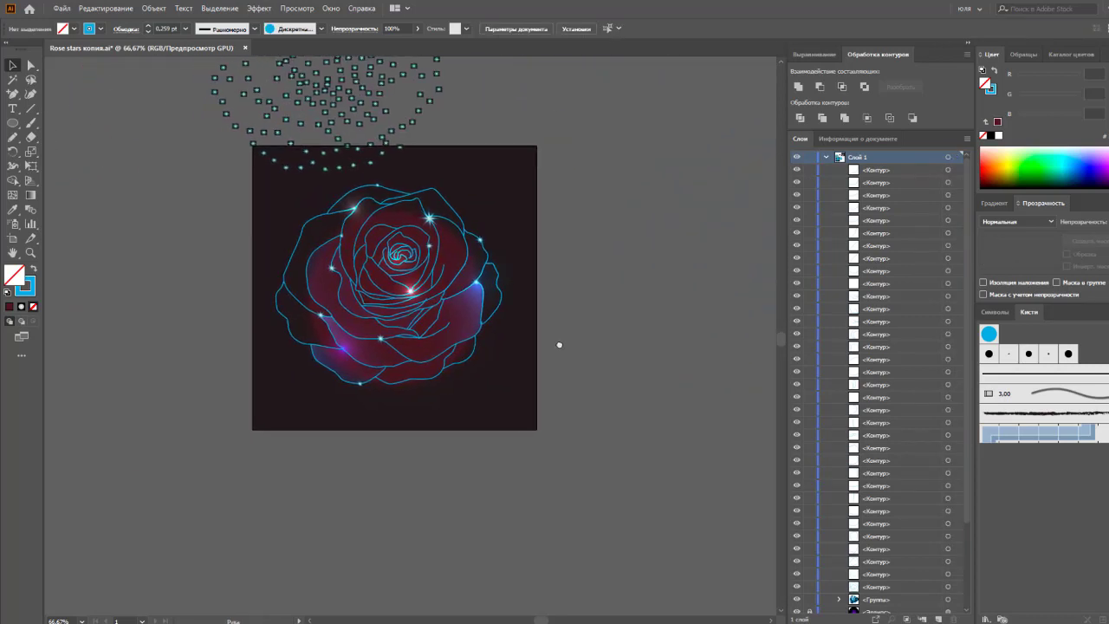
{"action": "left_click", "coordinate": [325, 153]}
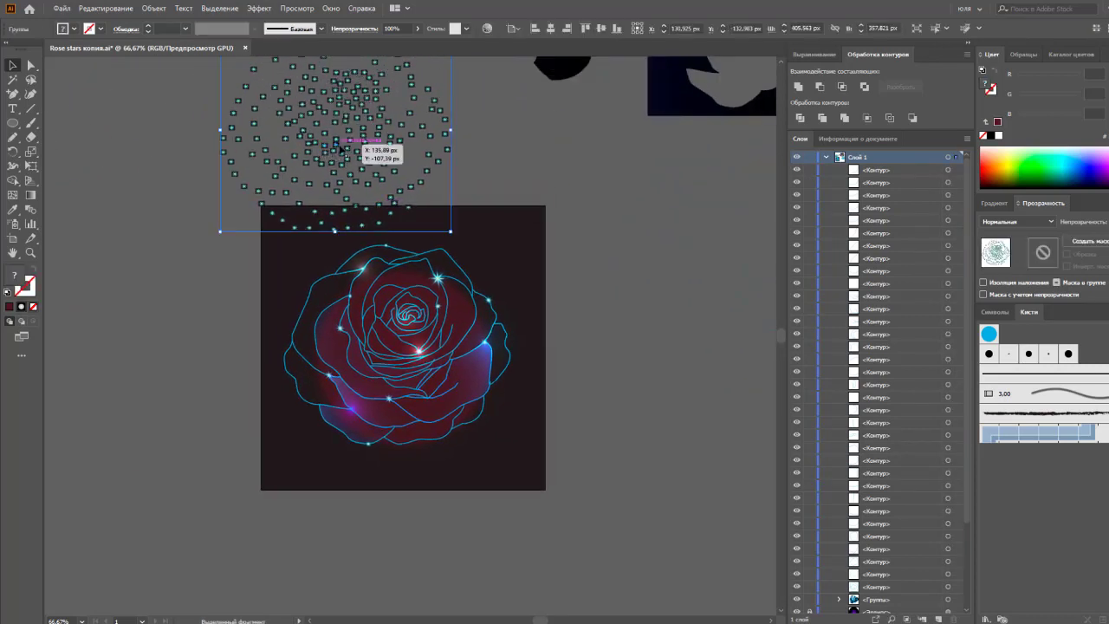
{"action": "left_click_drag", "start_coordinate": [343, 126], "coordinate": [248, 130]}
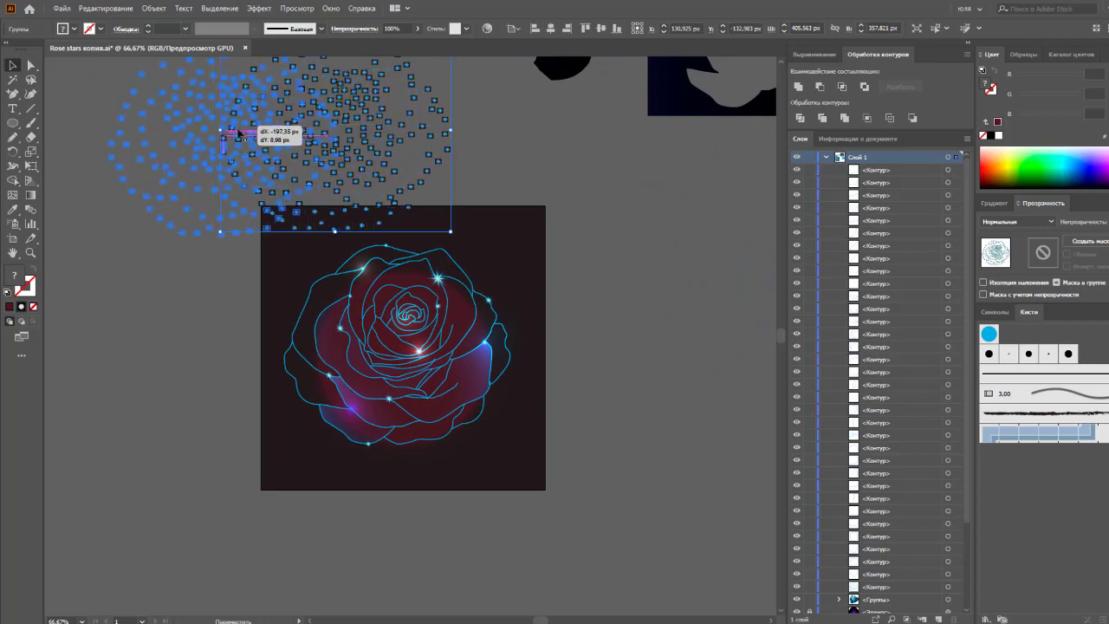
{"action": "left_click", "coordinate": [687, 301]}
- Reposition the faint dot group, then delete the dark square of black rose shapes
{"action": "left_click_drag", "start_coordinate": [687, 301], "coordinate": [471, 336]}
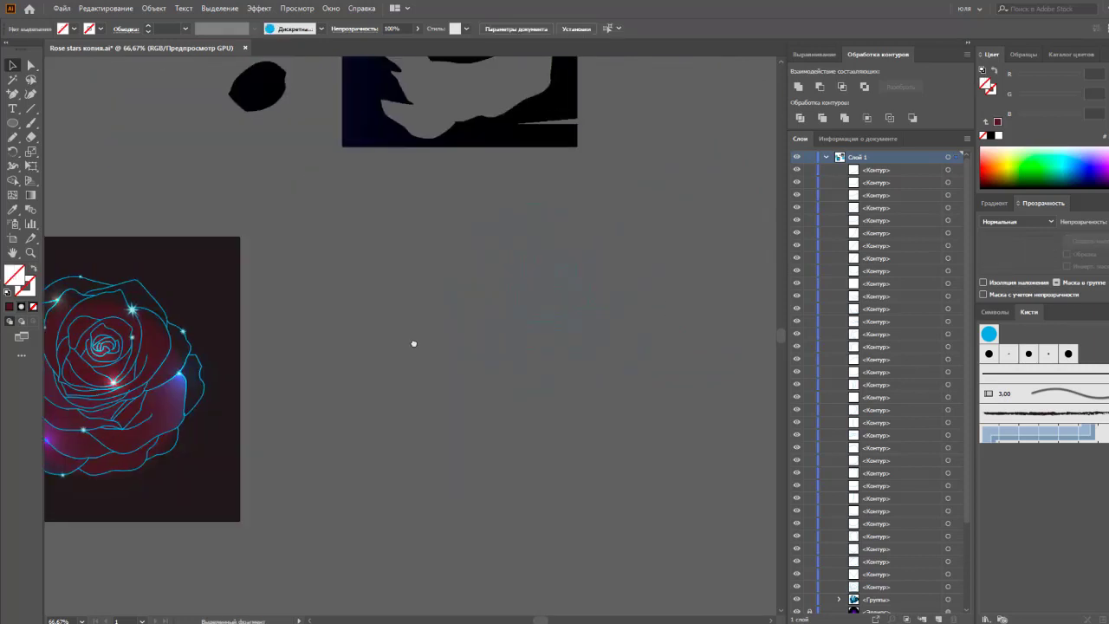
{"action": "left_click", "coordinate": [512, 312]}
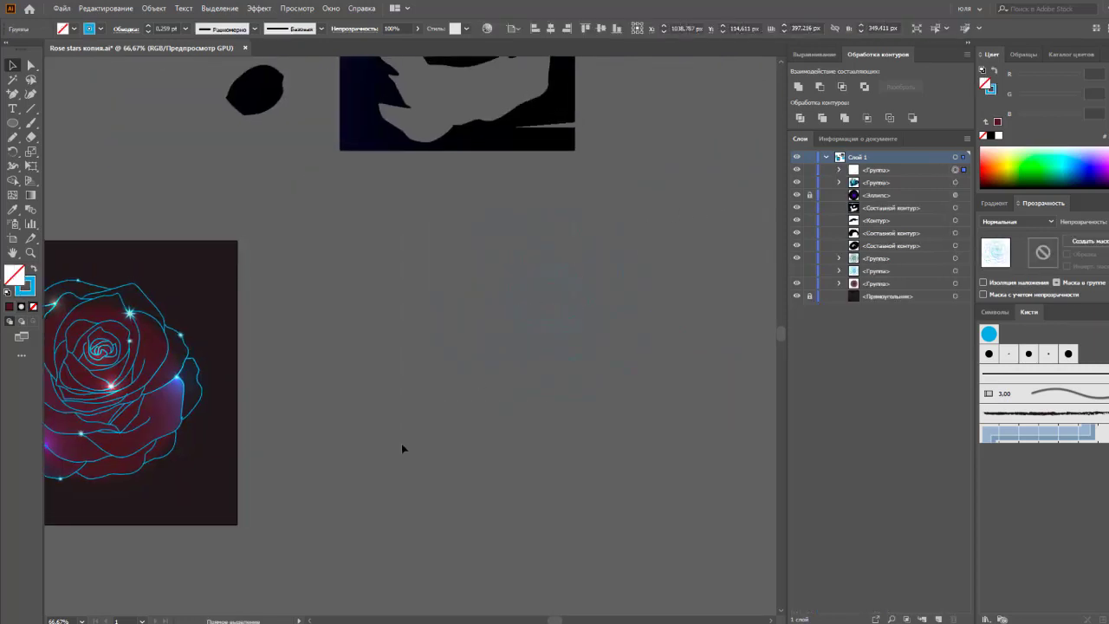
{"action": "left_click", "coordinate": [470, 344]}
{"action": "mouse_move", "coordinate": [567, 305]}
{"action": "left_mouse_down"}
{"action": "mouse_move", "coordinate": [656, 273]}
{"action": "mouse_move", "coordinate": [743, 120]}
{"action": "left_mouse_up"}
{"action": "left_click_drag", "start_coordinate": [564, 166], "coordinate": [441, 424]}
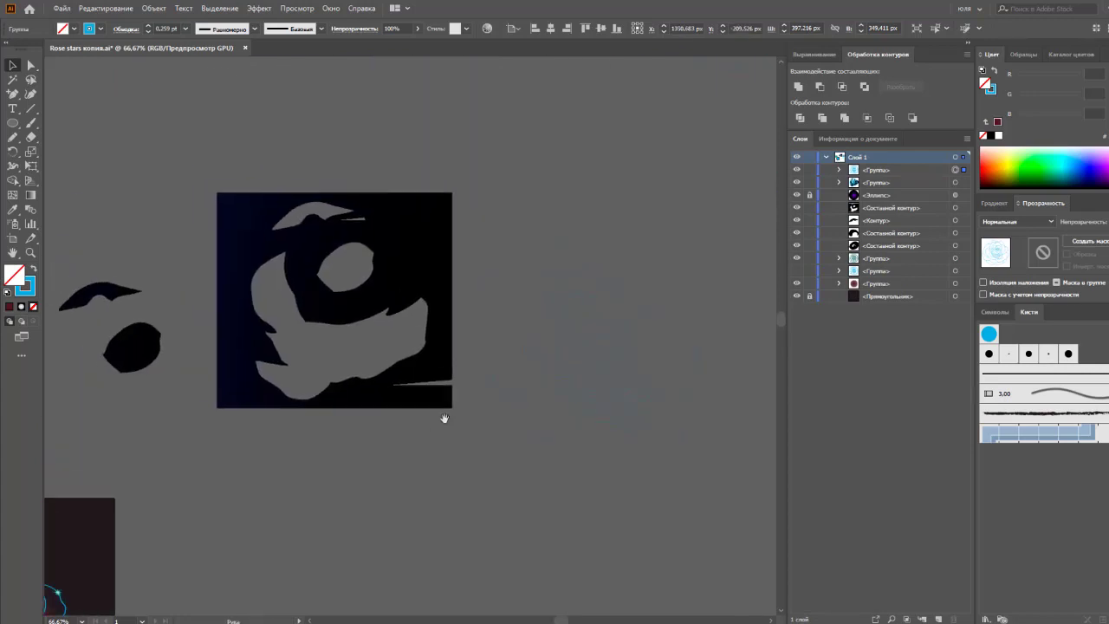
{"action": "left_click", "coordinate": [448, 436]}
{"action": "key", "text": "Delete"}
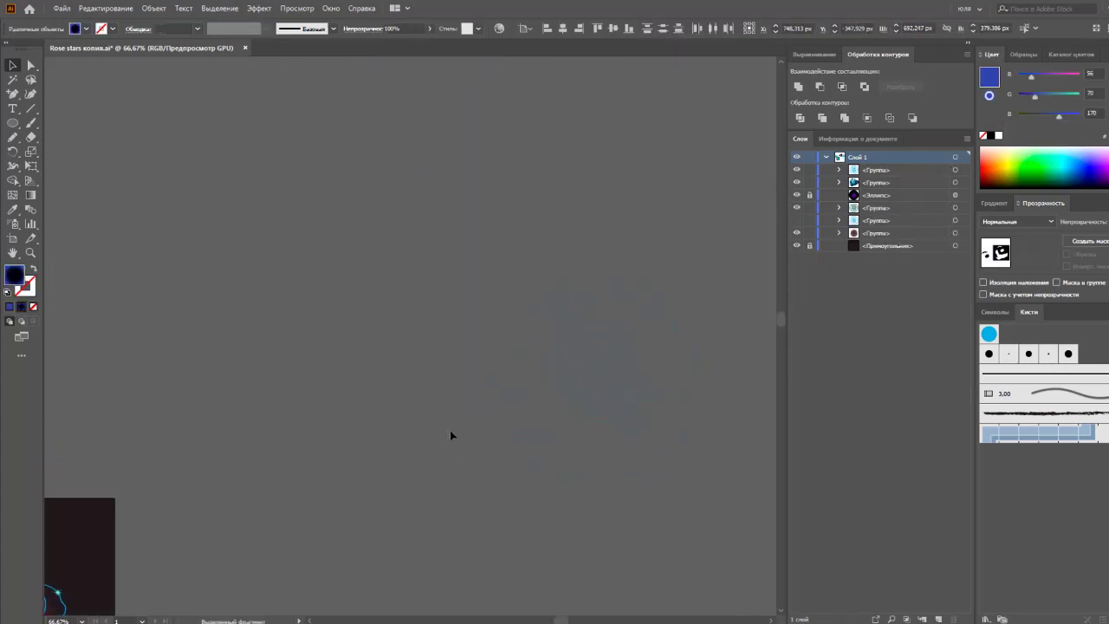
- Delete the faint pattern group and bring the rose and stars back into view
{"action": "left_click", "coordinate": [537, 440]}
{"action": "left_click_drag", "start_coordinate": [537, 440], "coordinate": [273, 502]}
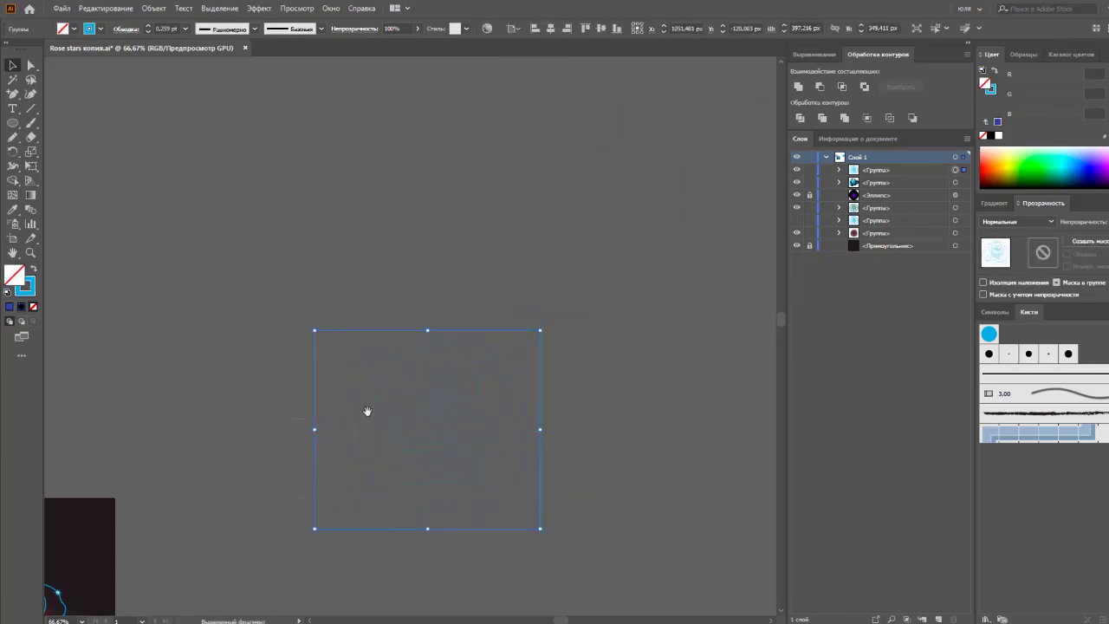
{"action": "left_click_drag", "start_coordinate": [366, 411], "coordinate": [465, 427]}
{"action": "key", "text": "Delete"}
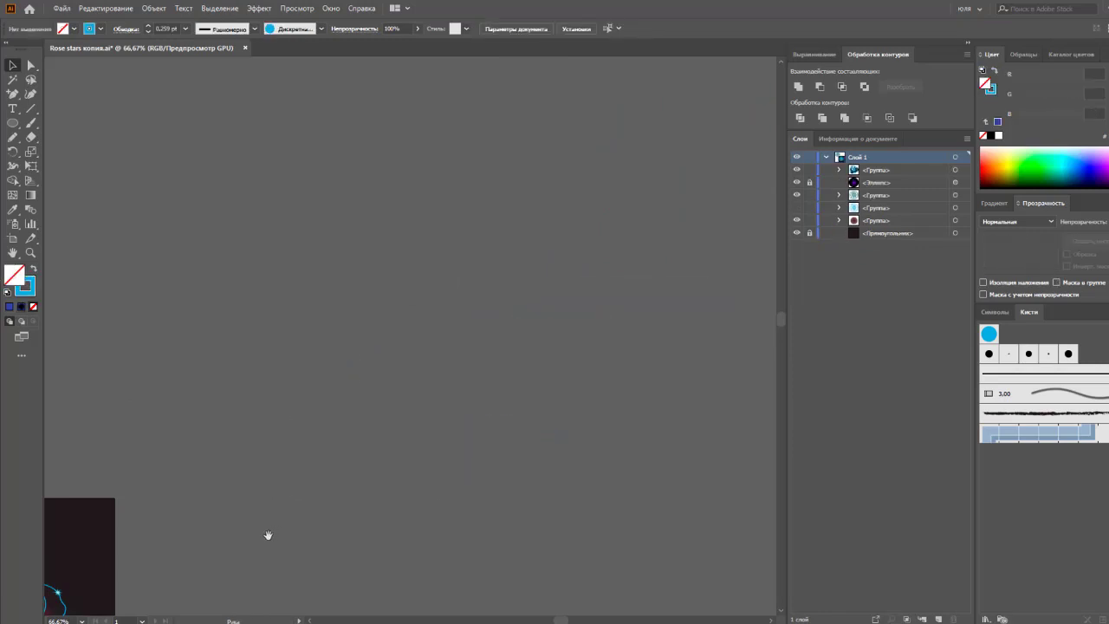
{"action": "left_click_drag", "start_coordinate": [268, 535], "coordinate": [656, 299]}
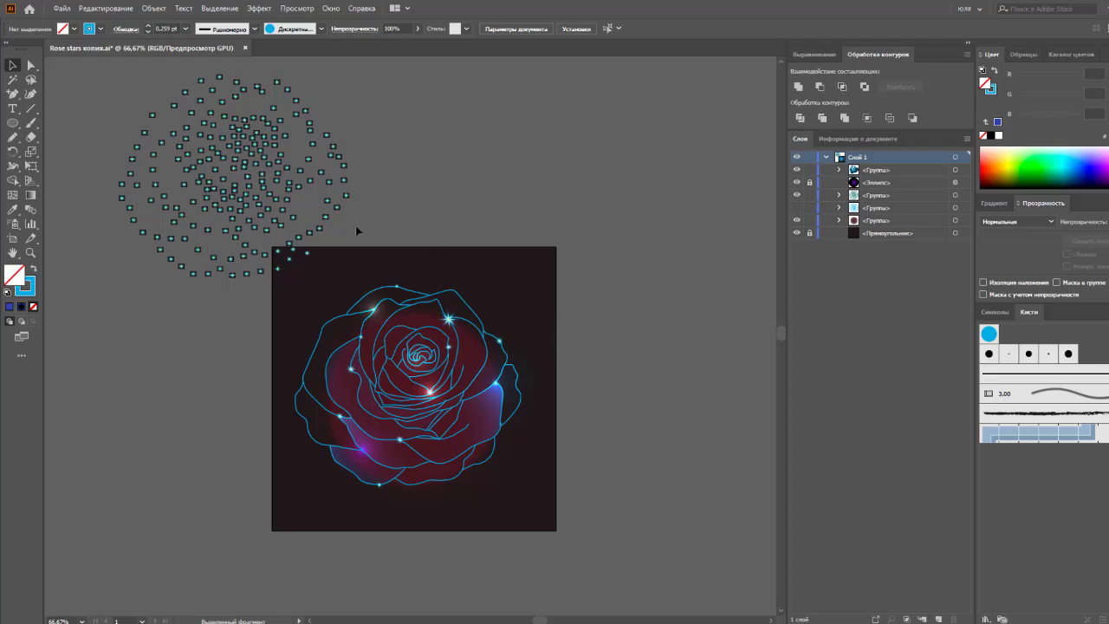
- Move the sparkle star group onto the rose, below its lines in Layers, and scale it up around the flower
{"action": "left_click_drag", "start_coordinate": [294, 218], "coordinate": [473, 452]}
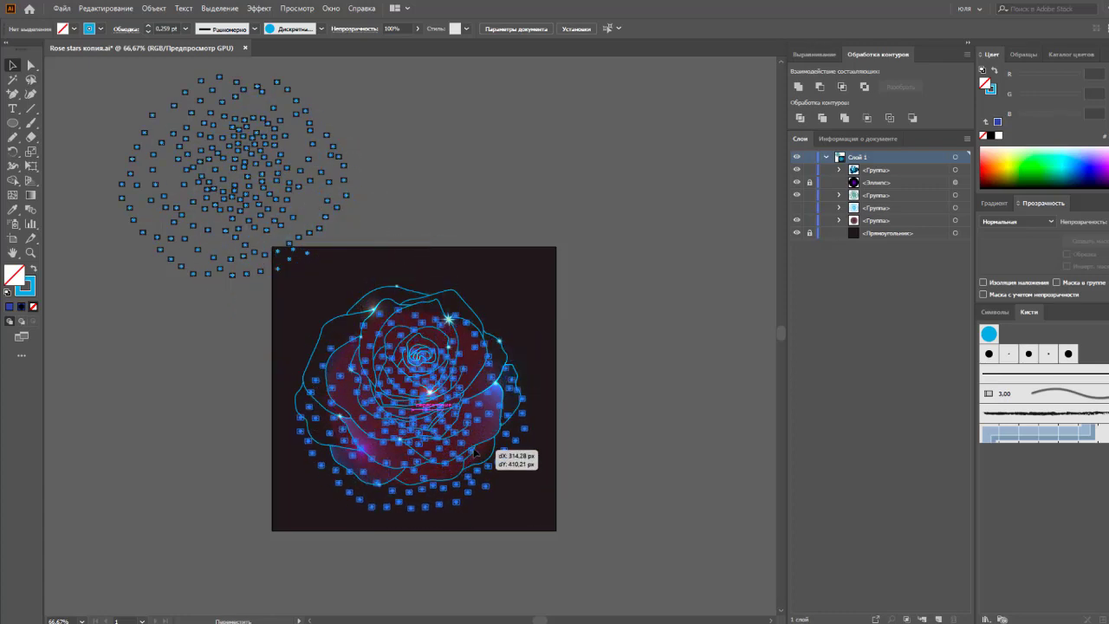
{"action": "left_click_drag", "start_coordinate": [871, 198], "coordinate": [871, 227]}
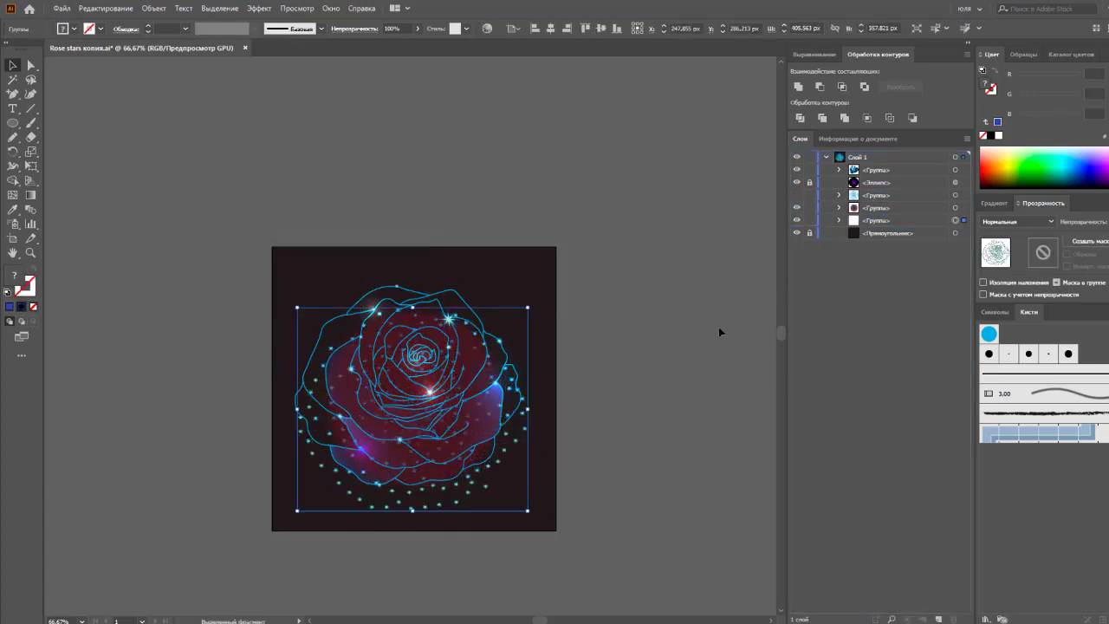
{"action": "left_click", "coordinate": [626, 416]}
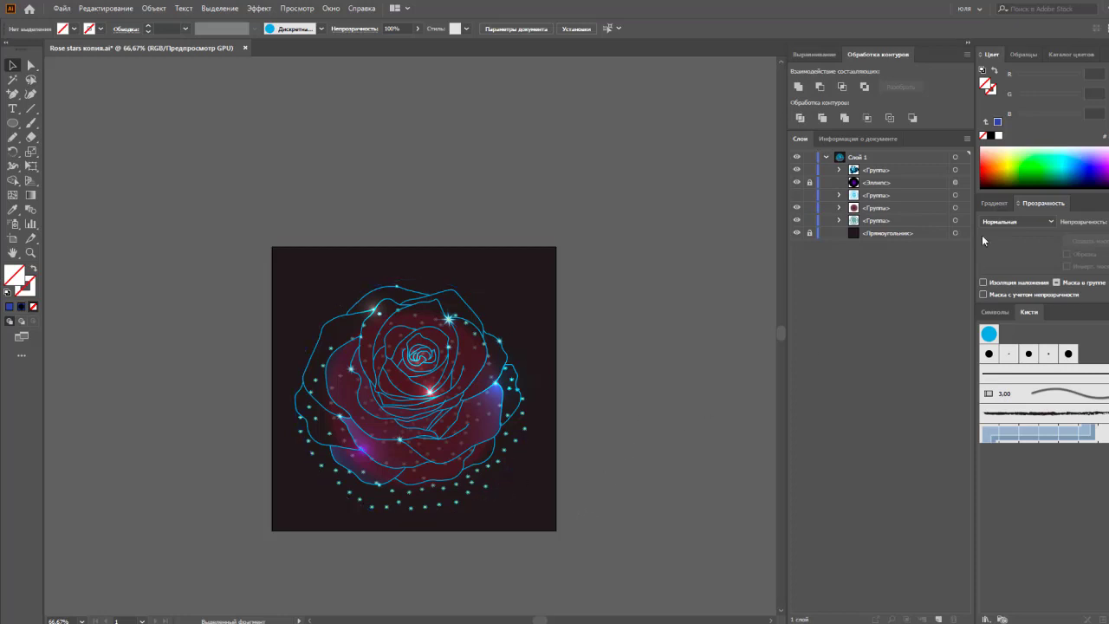
{"action": "left_click", "coordinate": [956, 222]}
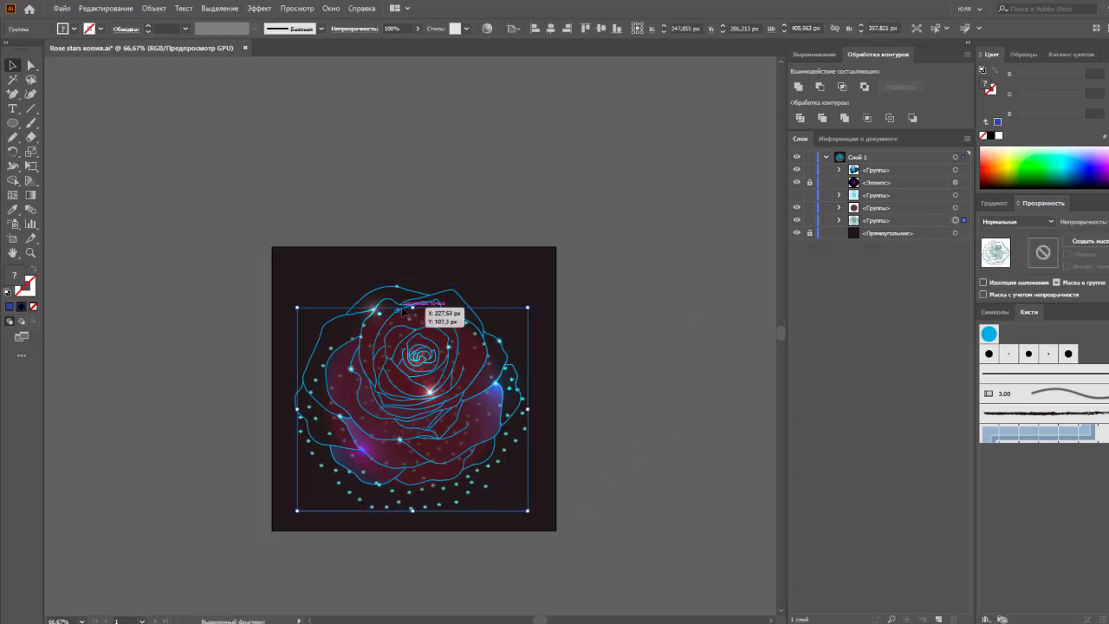
{"action": "left_click_drag", "start_coordinate": [412, 307], "coordinate": [413, 284]}
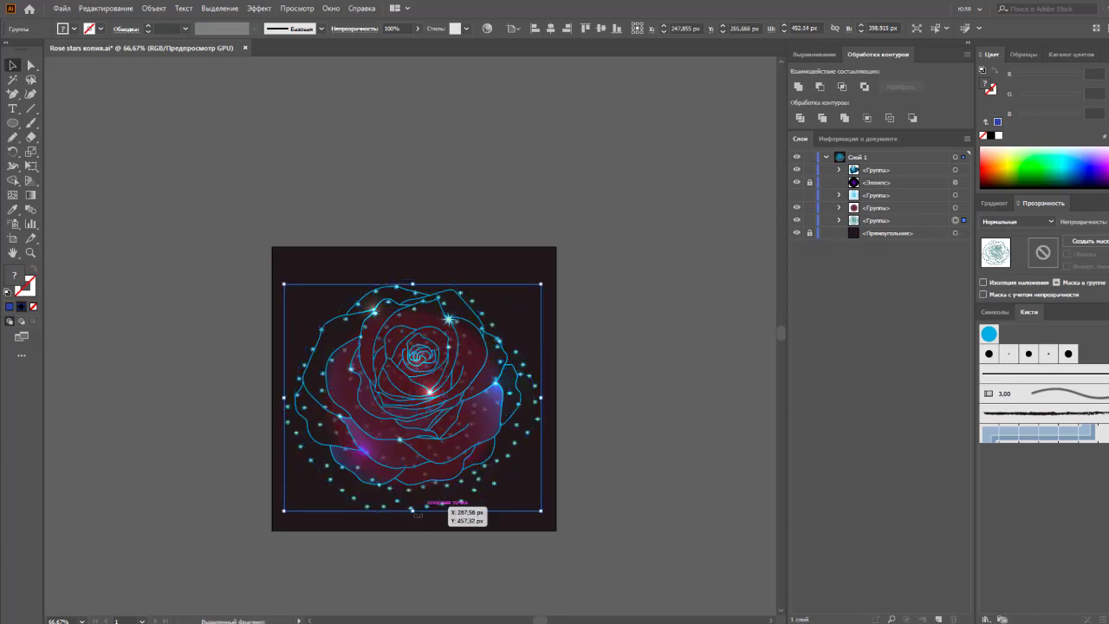
{"action": "left_click_drag", "start_coordinate": [411, 511], "coordinate": [412, 503]}
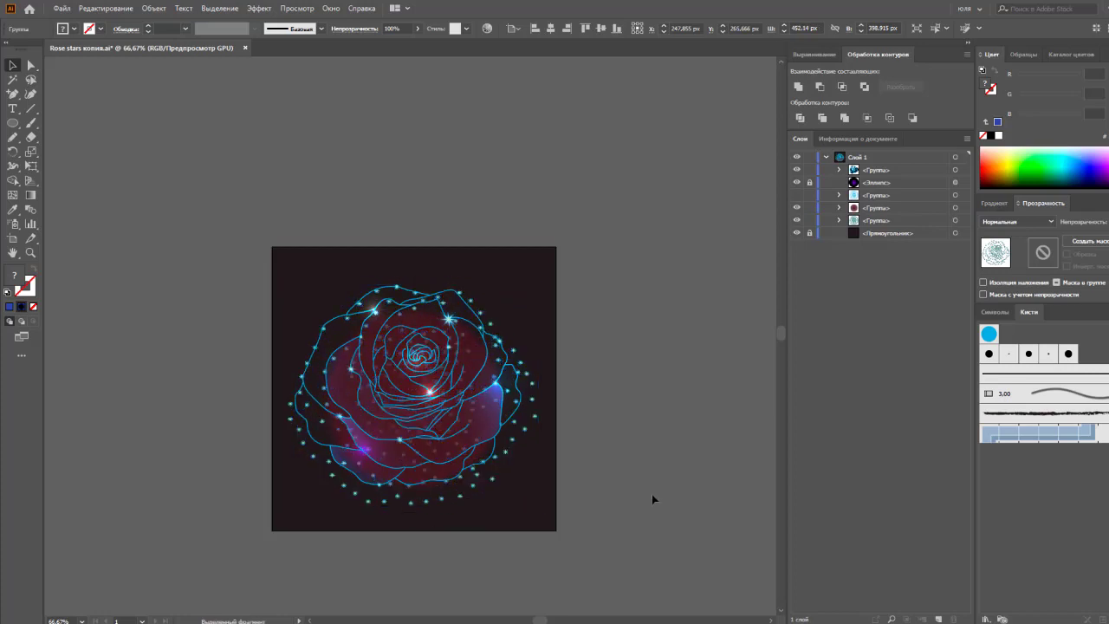
{"action": "left_click", "coordinate": [651, 493]}
- Recolour the glow ellipse inside the rose group from dark red to dark blue
{"action": "left_click", "coordinate": [957, 208]}
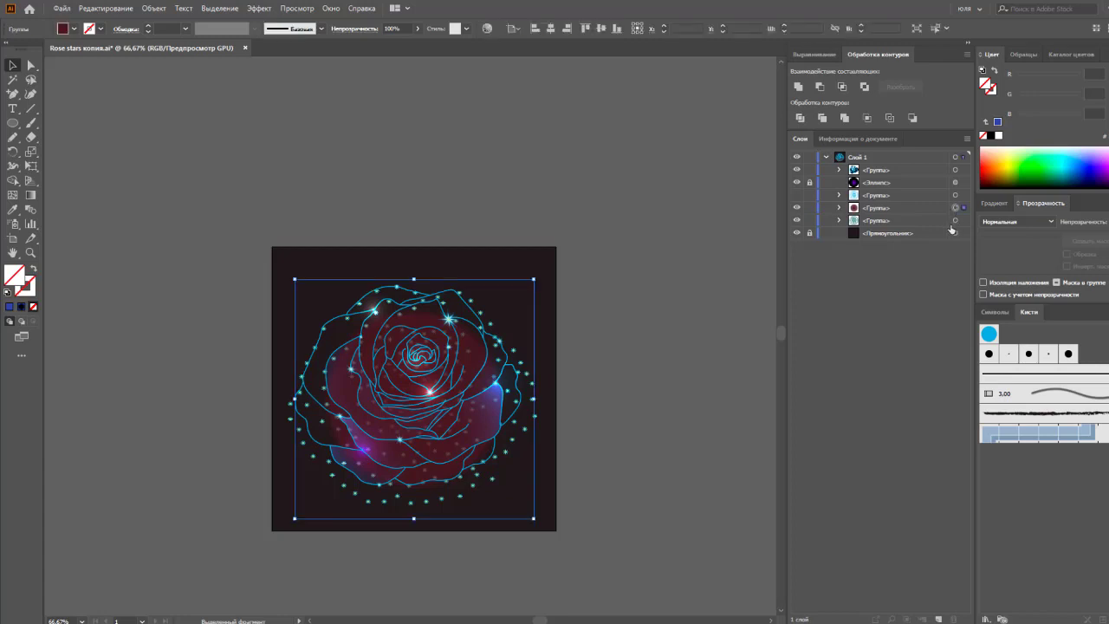
{"action": "left_click", "coordinate": [995, 203]}
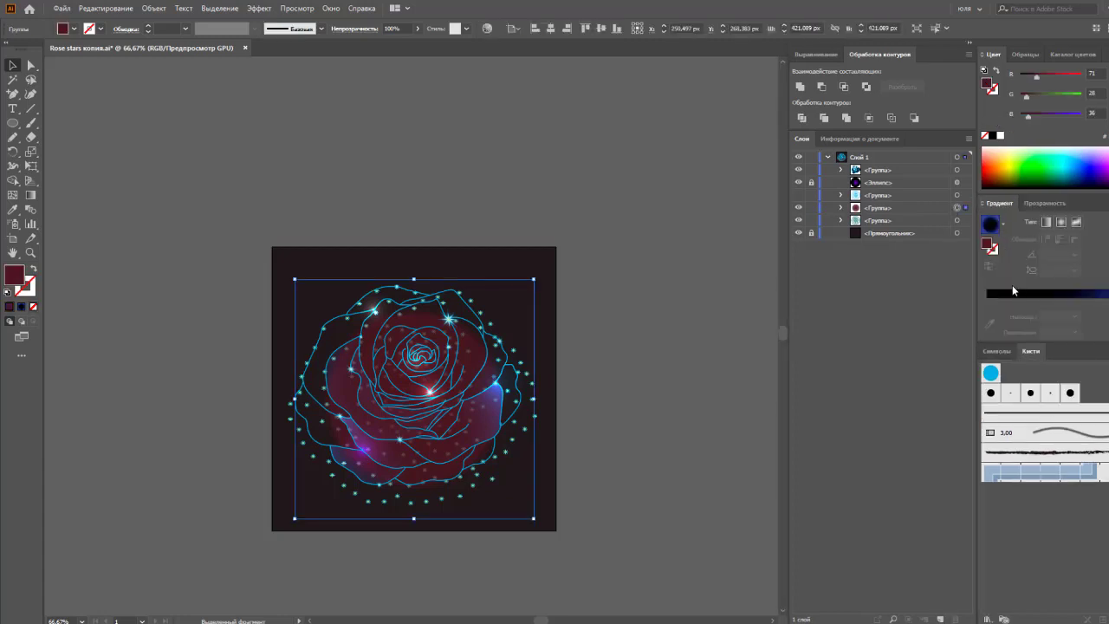
{"action": "left_click", "coordinate": [1039, 204]}
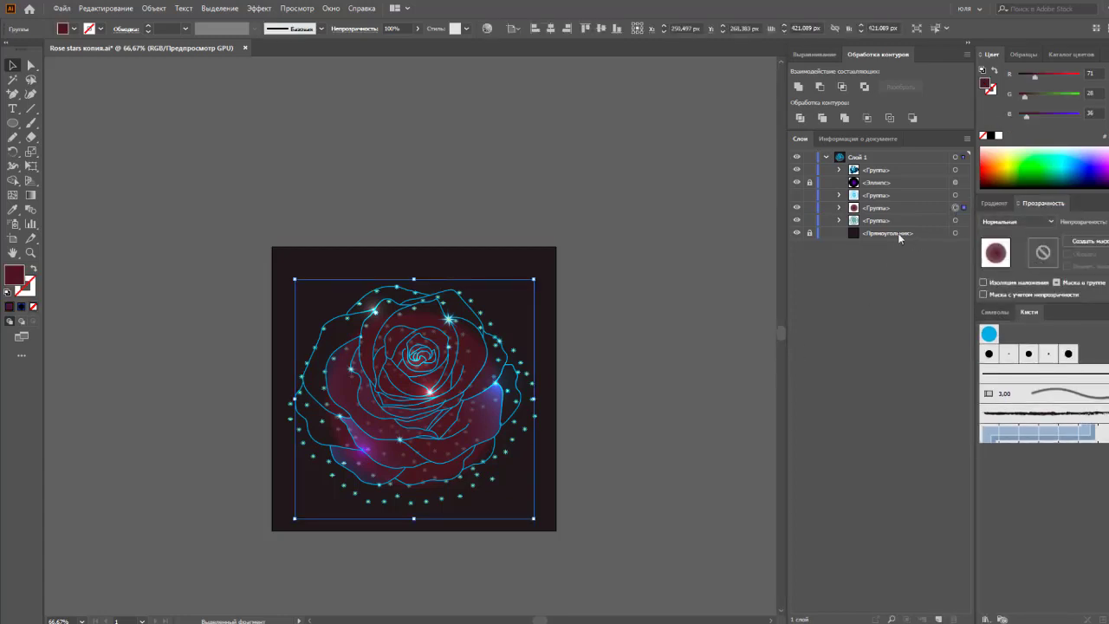
{"action": "left_click", "coordinate": [838, 209]}
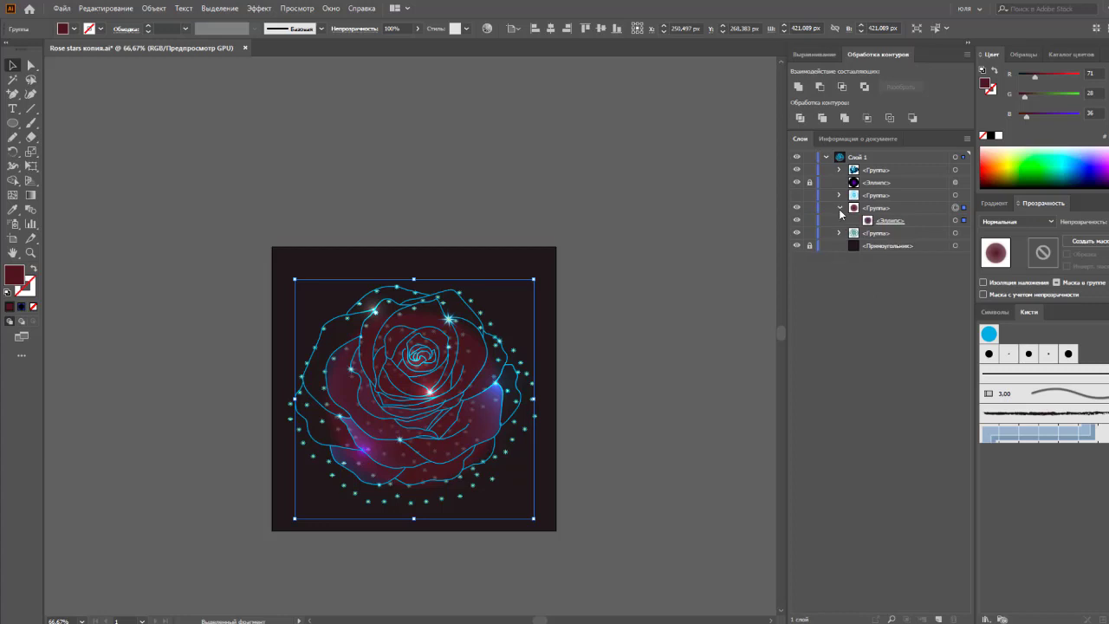
{"action": "left_click", "coordinate": [953, 221]}
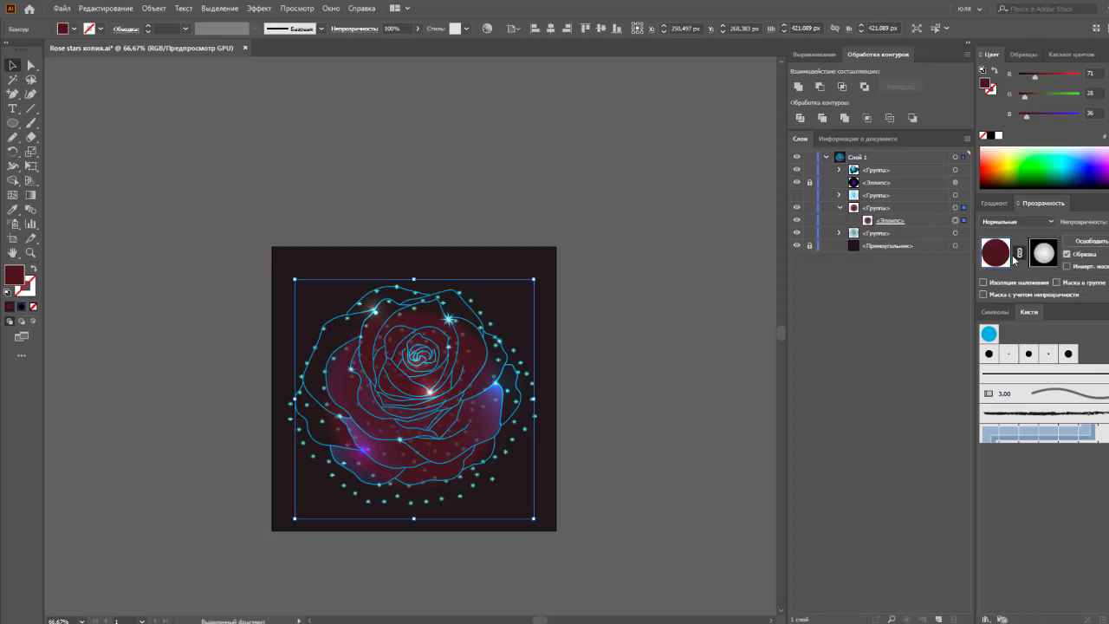
{"action": "left_click", "coordinate": [990, 136]}
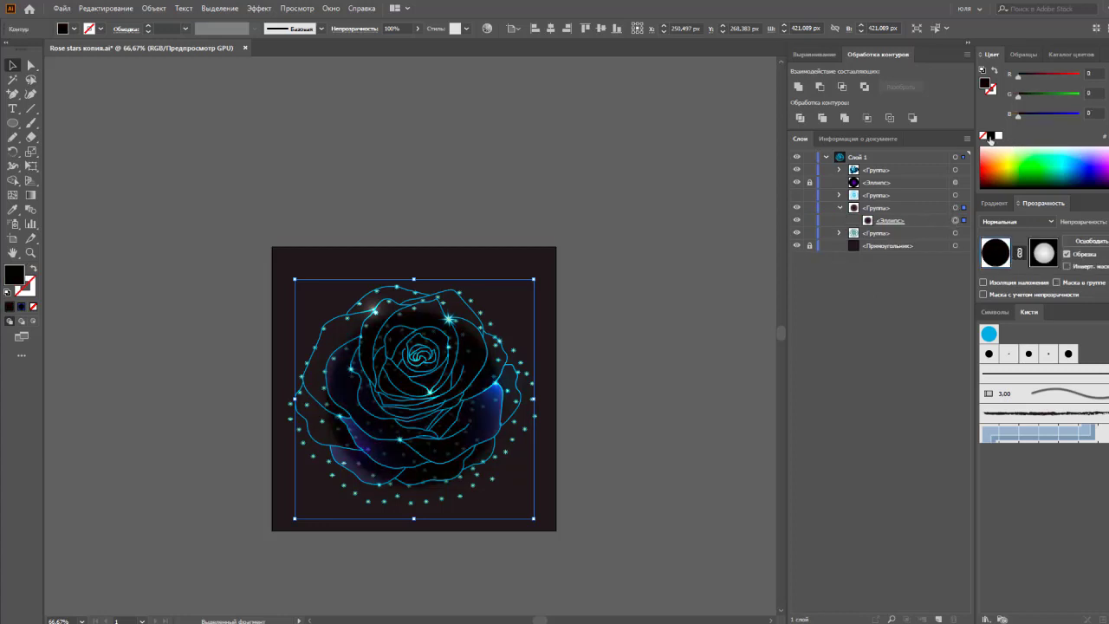
{"action": "left_click", "coordinate": [1078, 174]}
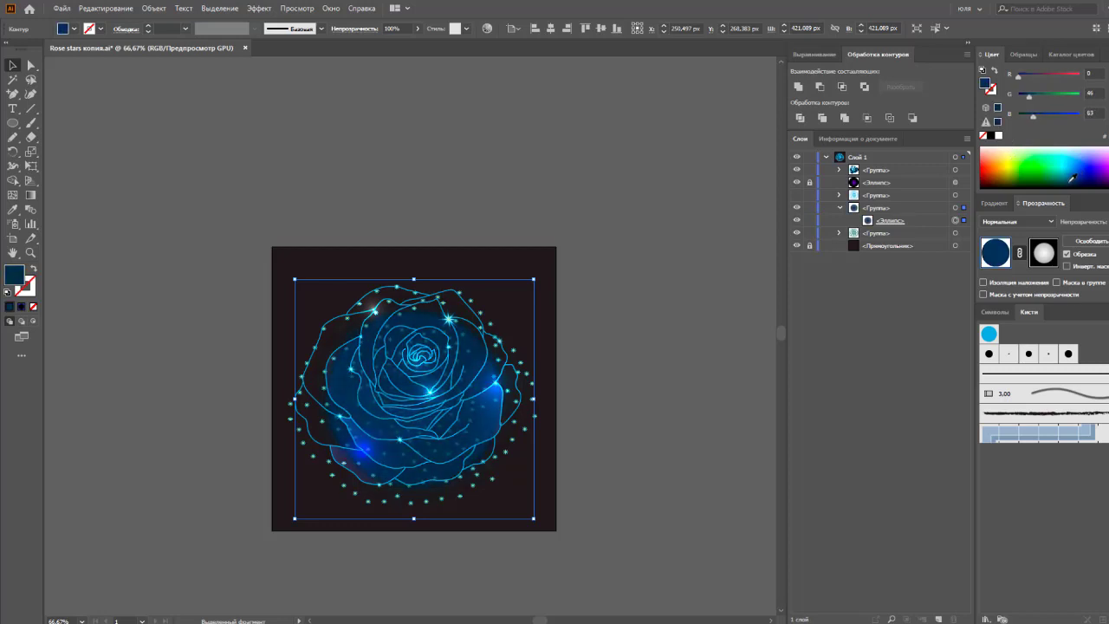
{"action": "left_click", "coordinate": [1074, 179]}
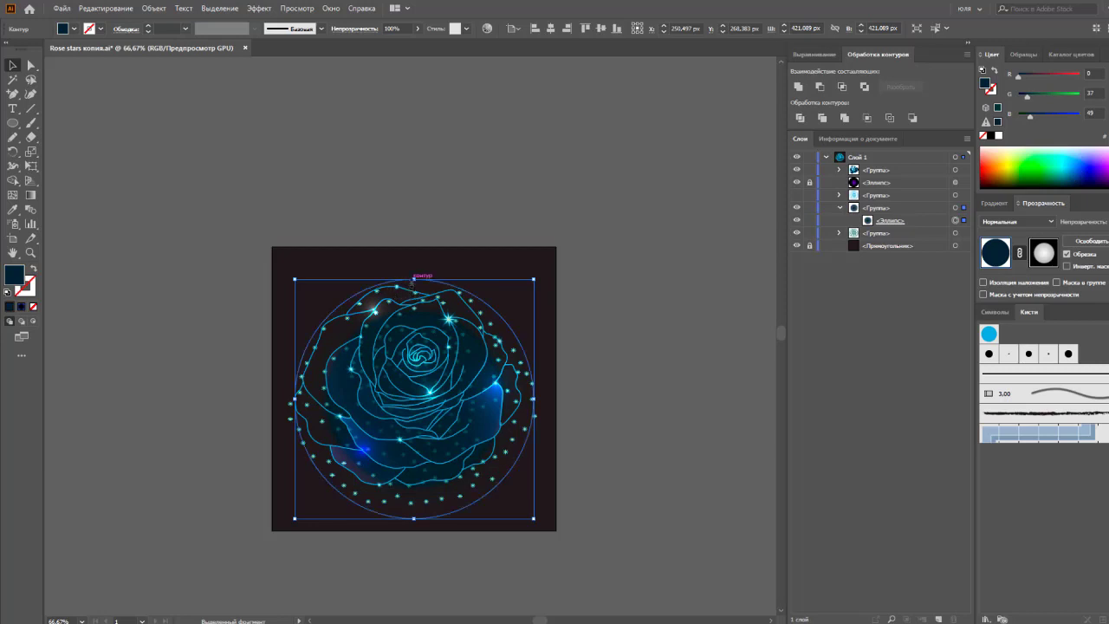
- Enlarge the blue glow ellipse, then shrink the whole rose group to about 428 px
{"action": "left_click_drag", "start_coordinate": [414, 279], "coordinate": [416, 247]}
{"action": "left_click", "coordinate": [589, 268]}
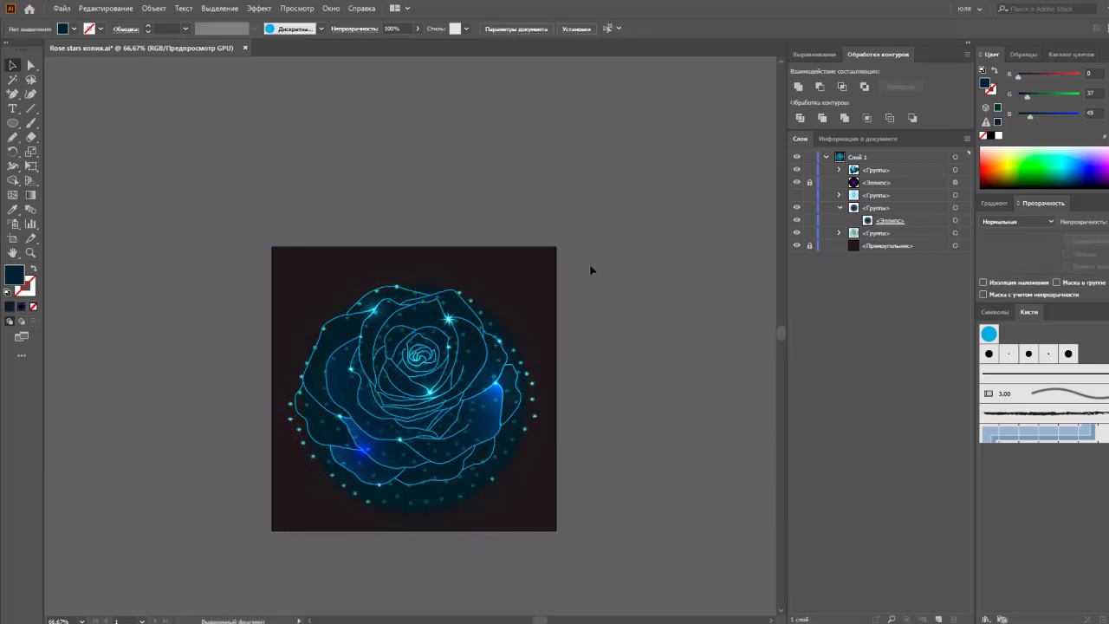
{"action": "left_click", "coordinate": [476, 281]}
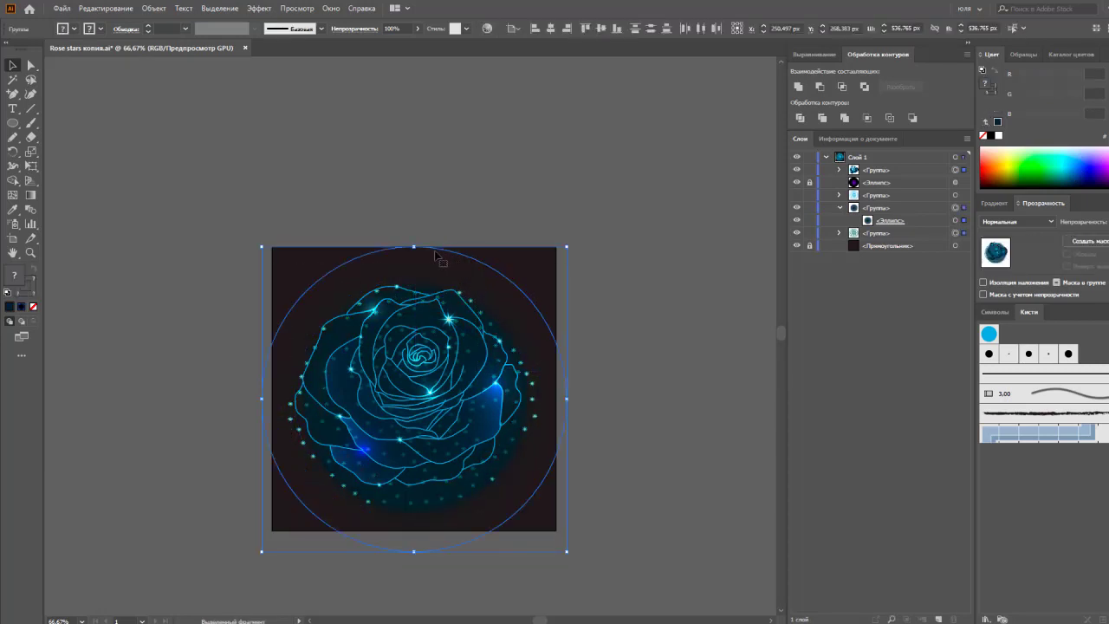
{"action": "left_click_drag", "start_coordinate": [413, 247], "coordinate": [414, 278]}
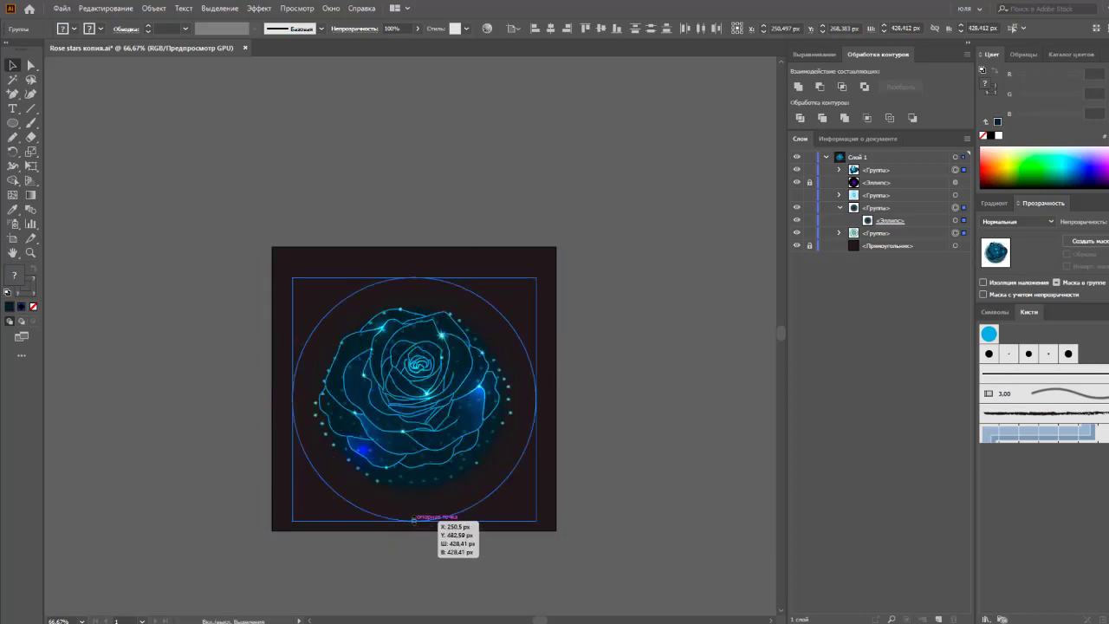
{"action": "left_click", "coordinate": [582, 473]}
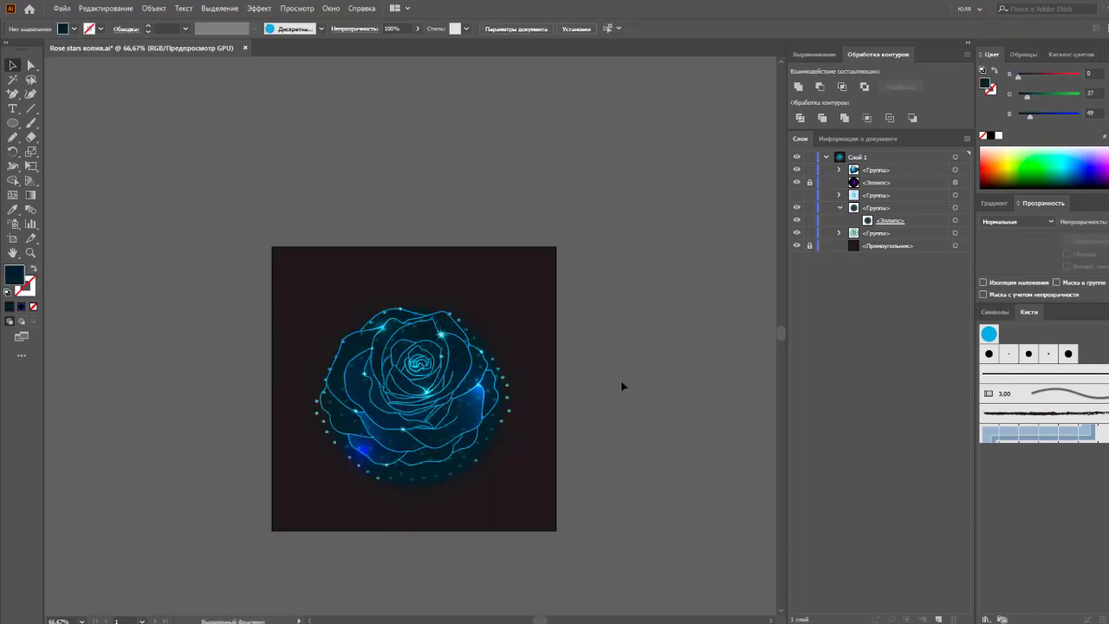
{"action": "left_click", "coordinate": [954, 234]}
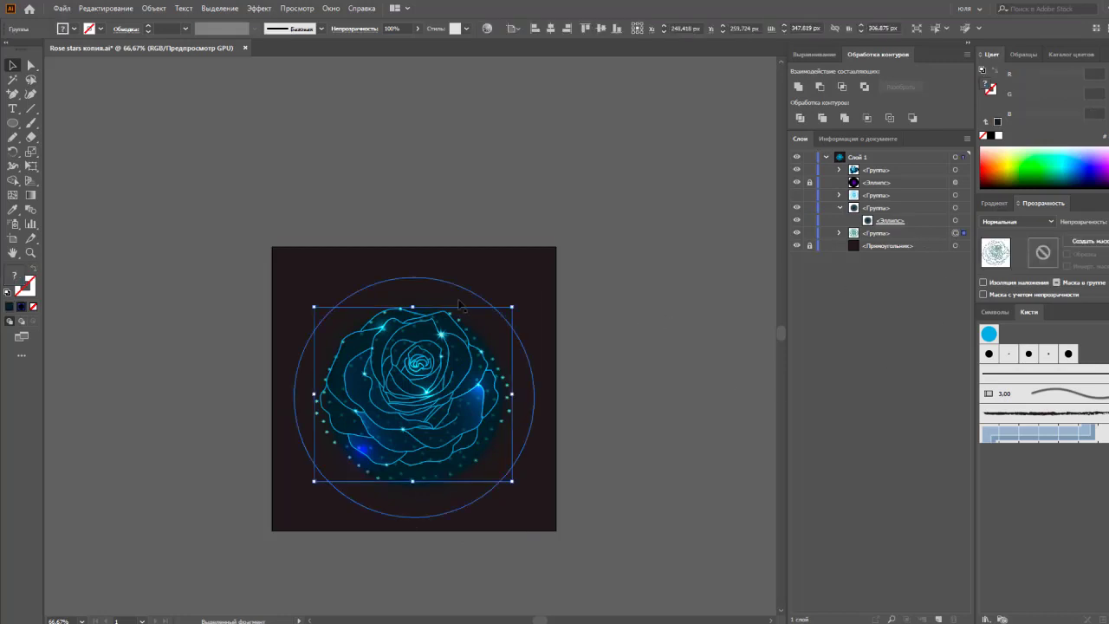
- Enlarge the star cluster to about 466 × 411 px and open the group in isolation mode
{"action": "left_click_drag", "start_coordinate": [413, 307], "coordinate": [412, 278]}
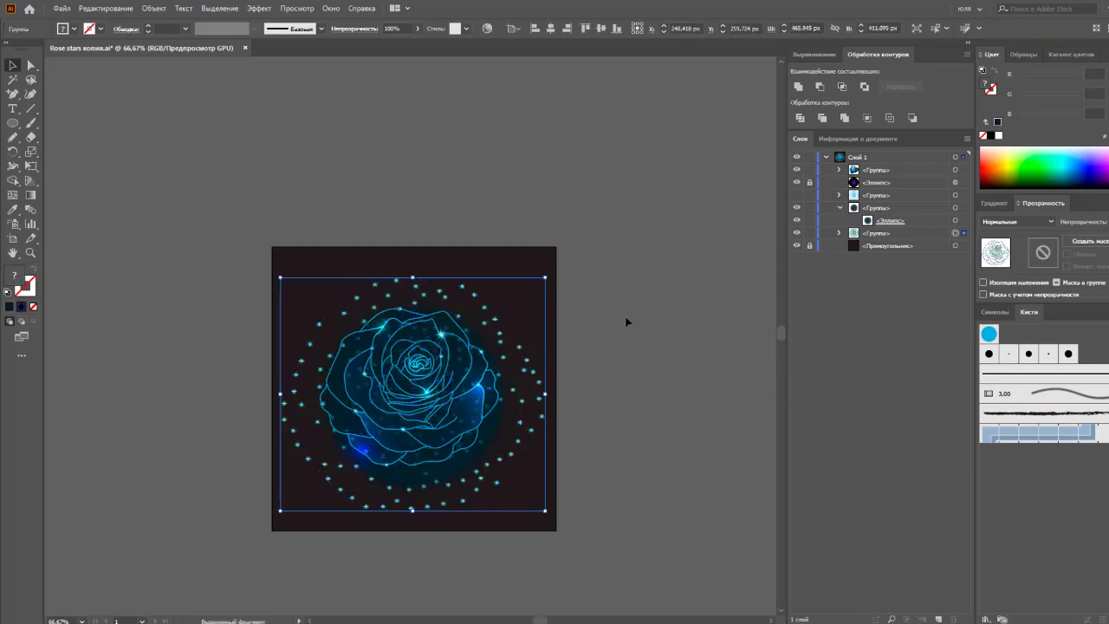
{"action": "key", "text": "z"}
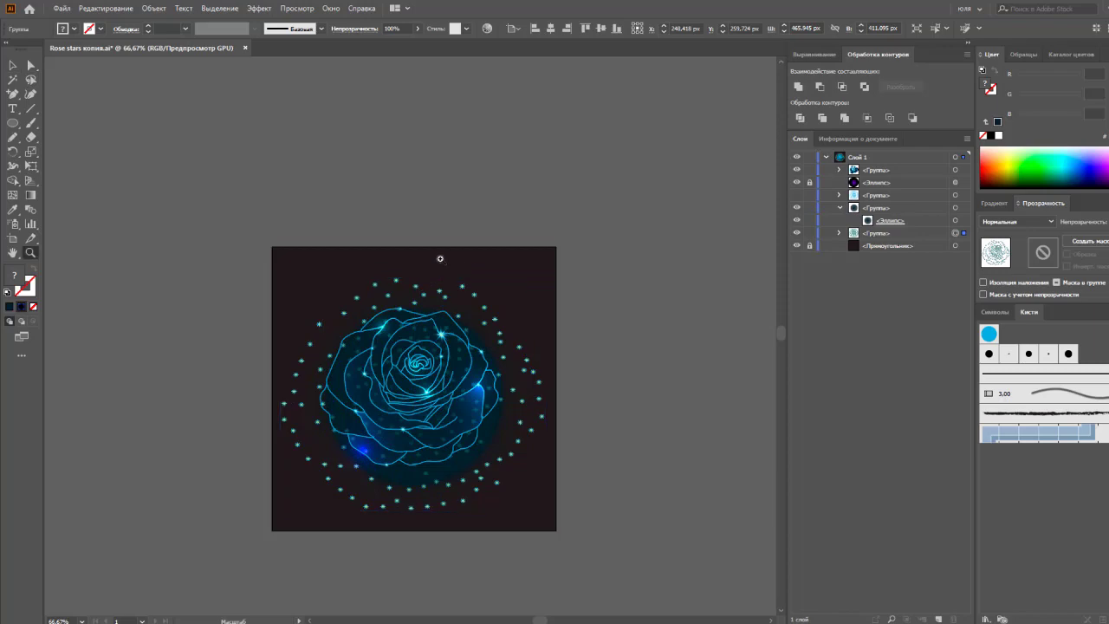
{"action": "left_click", "coordinate": [13, 65]}
{"action": "right_click", "coordinate": [470, 280]}
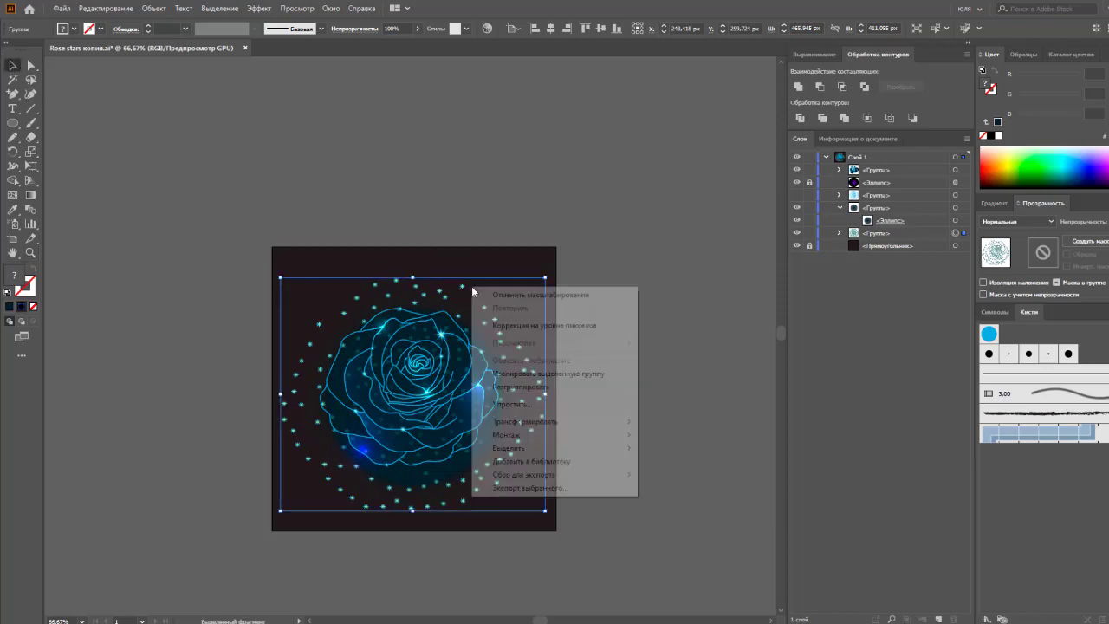
{"action": "left_click", "coordinate": [538, 374]}
{"action": "scroll", "coordinate": [421, 285], "scroll_direction": "up", "scroll_amount": 5}
- Make the star gradient's dark end pure black and shift its midpoint toward the lighter end
{"action": "key", "text": "y"}
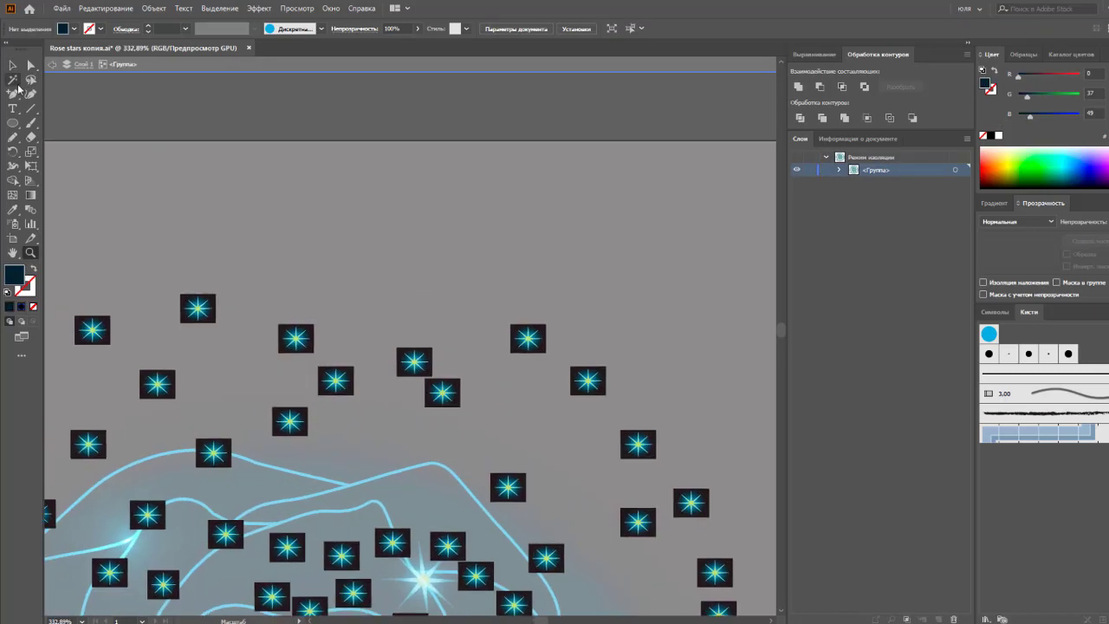
{"action": "left_click", "coordinate": [545, 330]}
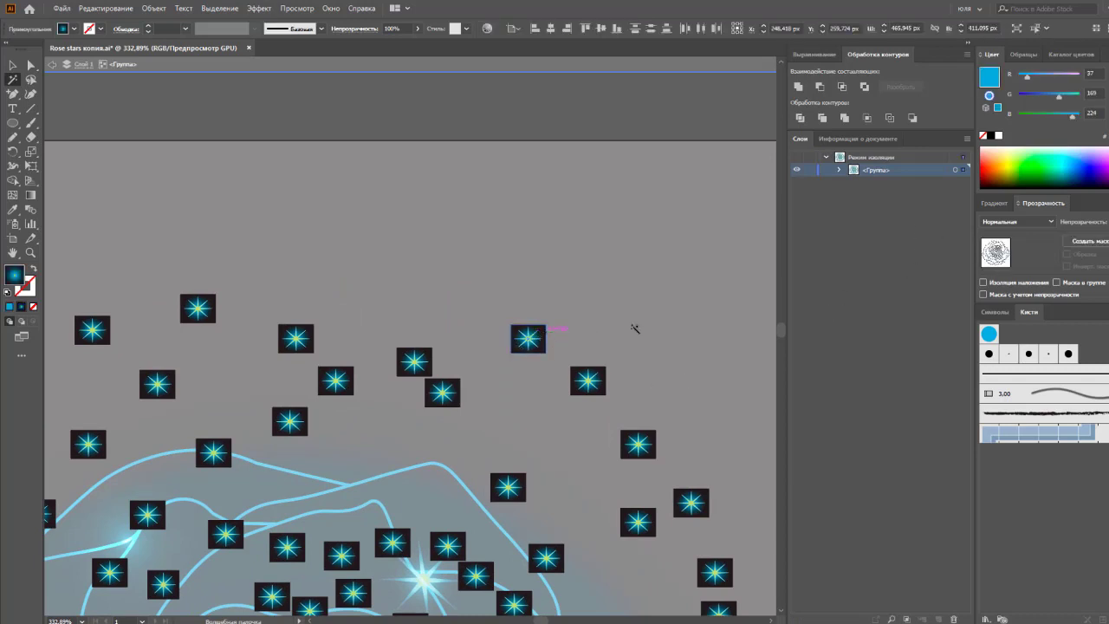
{"action": "left_click", "coordinate": [993, 202]}
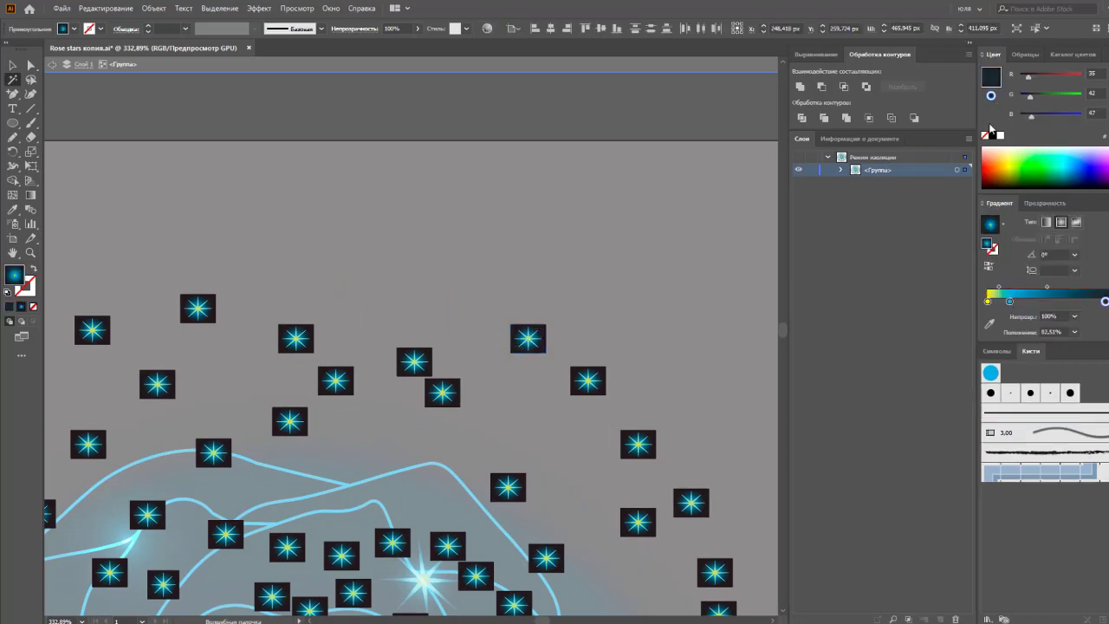
{"action": "left_click", "coordinate": [993, 136]}
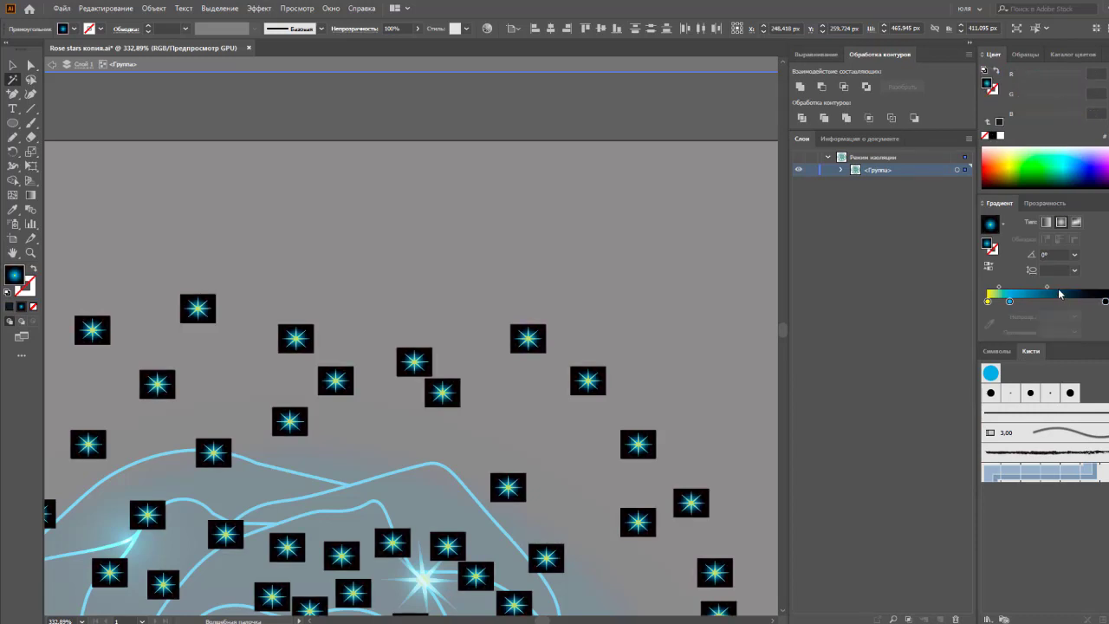
{"action": "left_click_drag", "start_coordinate": [1047, 287], "coordinate": [1033, 290]}
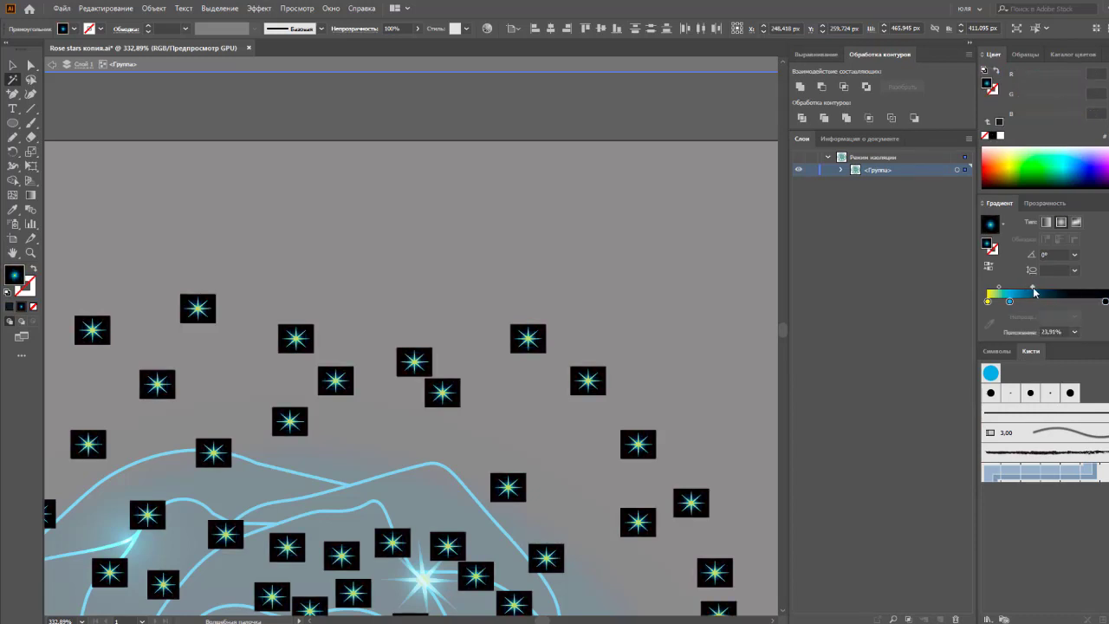
- Set the stars' outer gradient stop to a dark teal, then exit isolation mode
{"action": "left_click", "coordinate": [529, 338]}
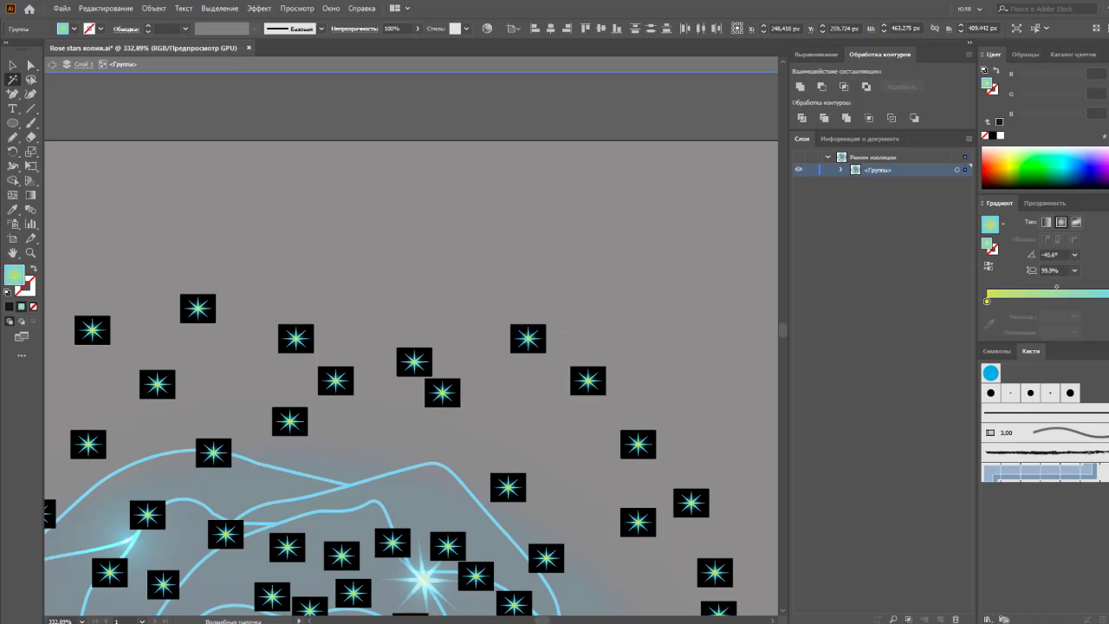
{"action": "left_click_drag", "start_coordinate": [1104, 300], "coordinate": [1083, 301]}
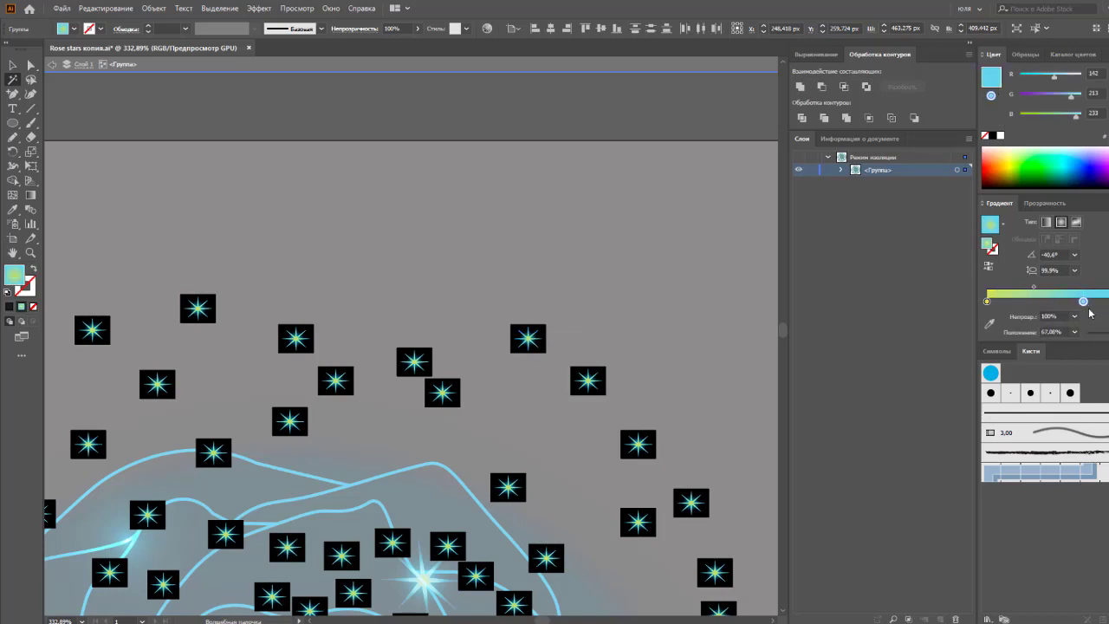
{"action": "left_click", "coordinate": [1082, 176]}
{"action": "left_click_drag", "start_coordinate": [1077, 175], "coordinate": [1066, 180]}
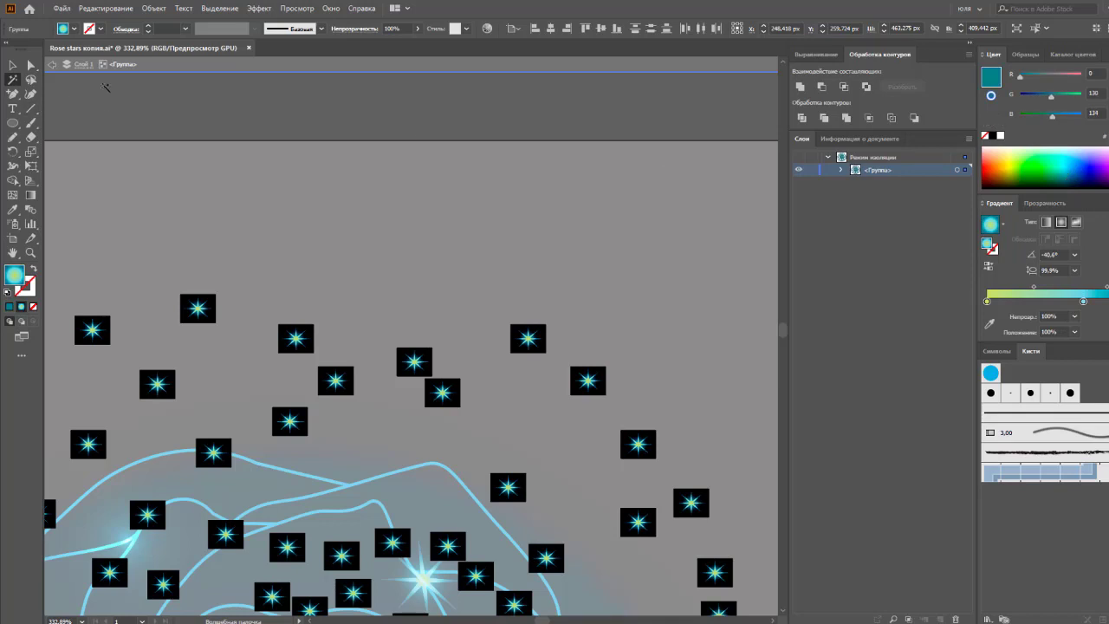
{"action": "left_click", "coordinate": [13, 64]}
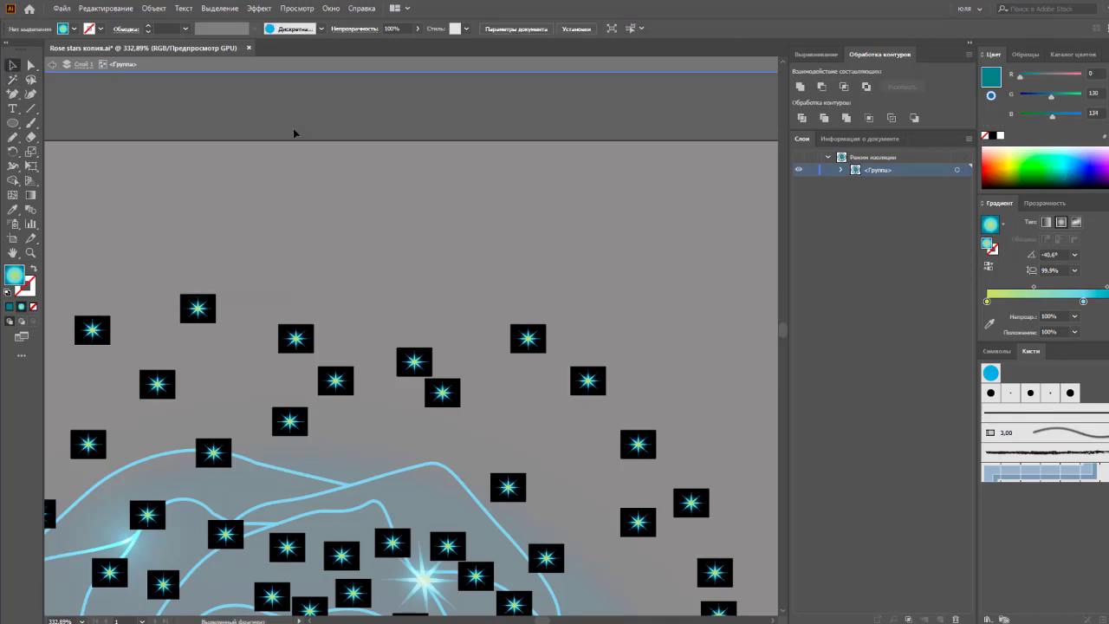
{"action": "double_click", "coordinate": [316, 112]}
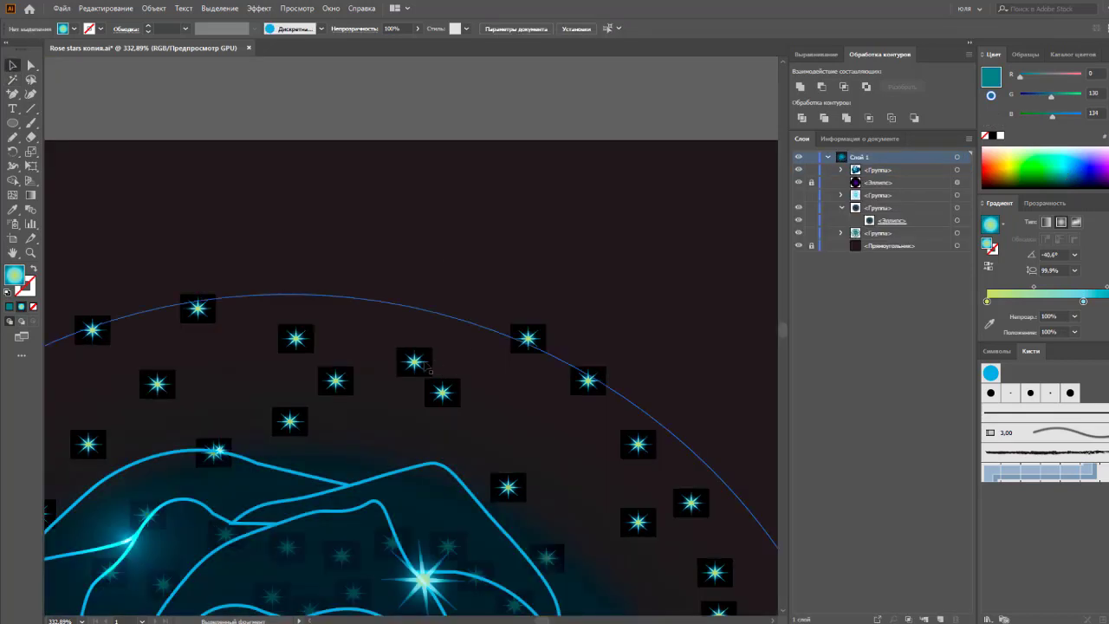
- Set the isolated sparkle star group's blend mode to Screen, then view the artwork at 100%
{"action": "left_click", "coordinate": [424, 365]}
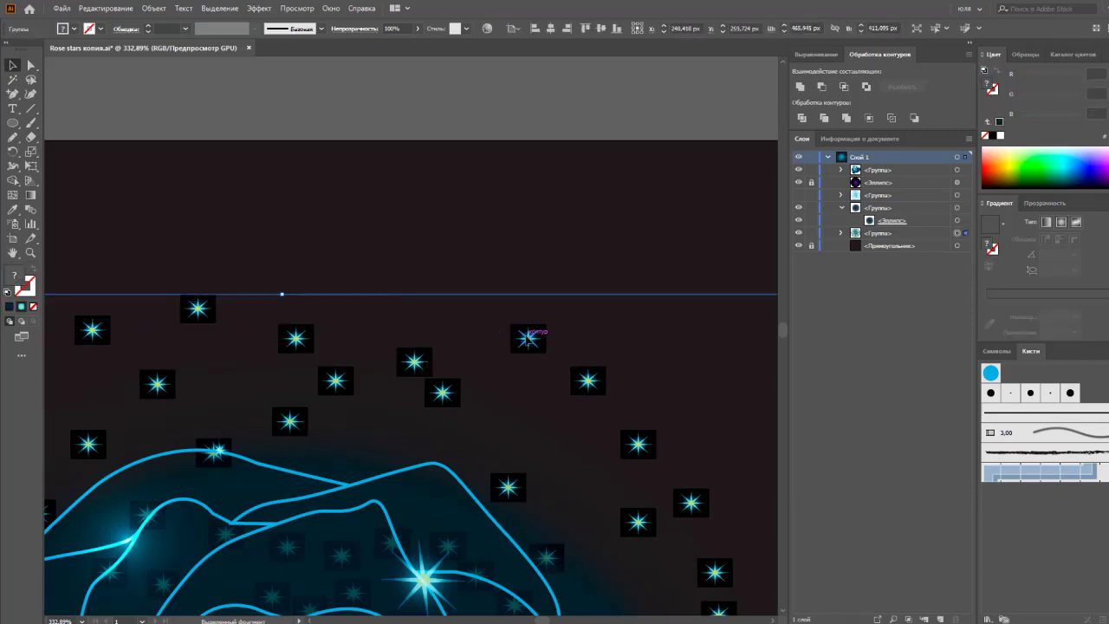
{"action": "right_click", "coordinate": [527, 338]}
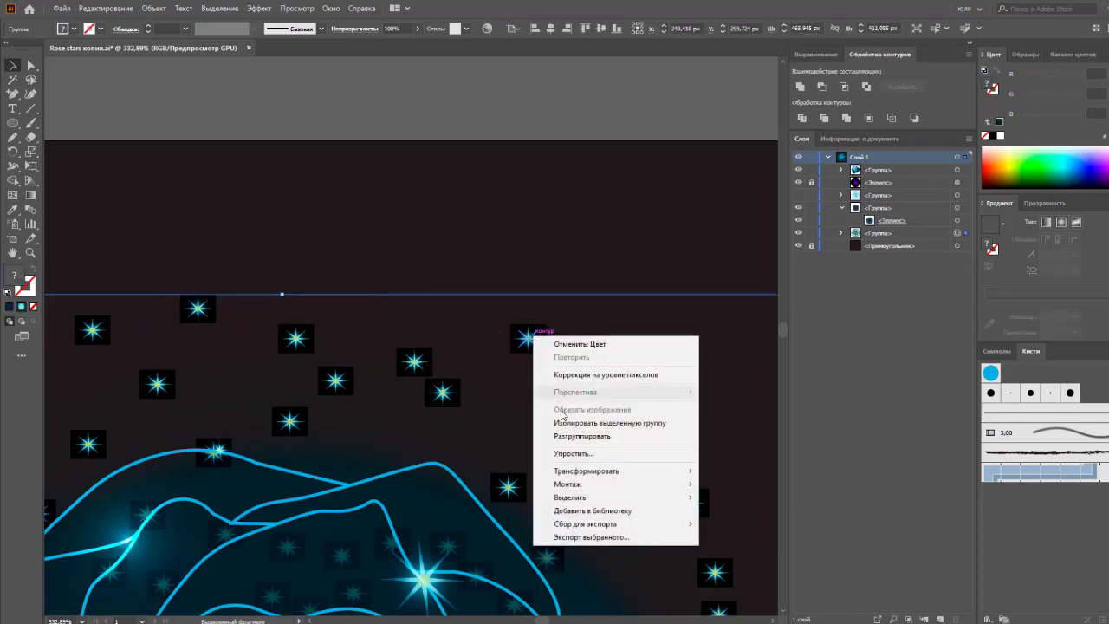
{"action": "left_click", "coordinate": [563, 423]}
{"action": "left_click", "coordinate": [545, 327]}
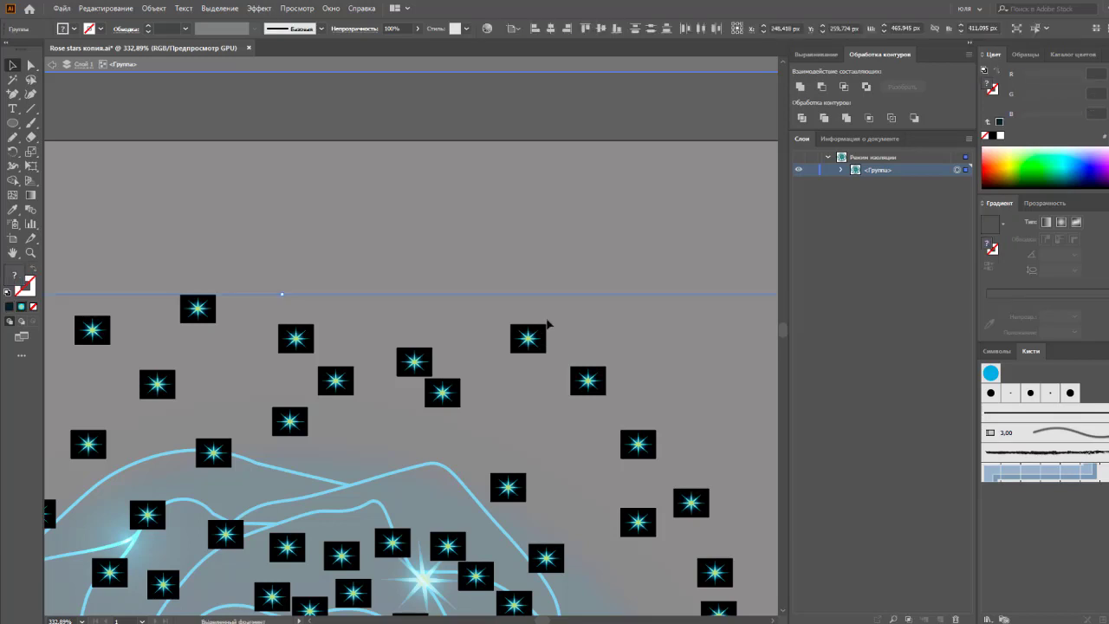
{"action": "left_click", "coordinate": [1044, 203]}
{"action": "left_click", "coordinate": [1016, 221]}
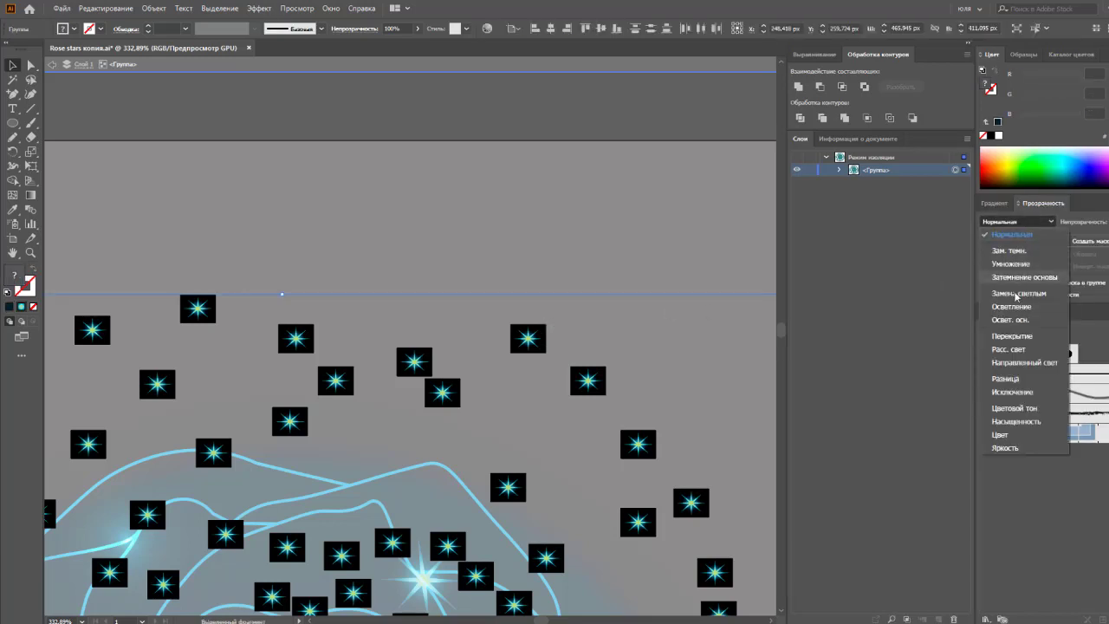
{"action": "double_click", "coordinate": [700, 141]}
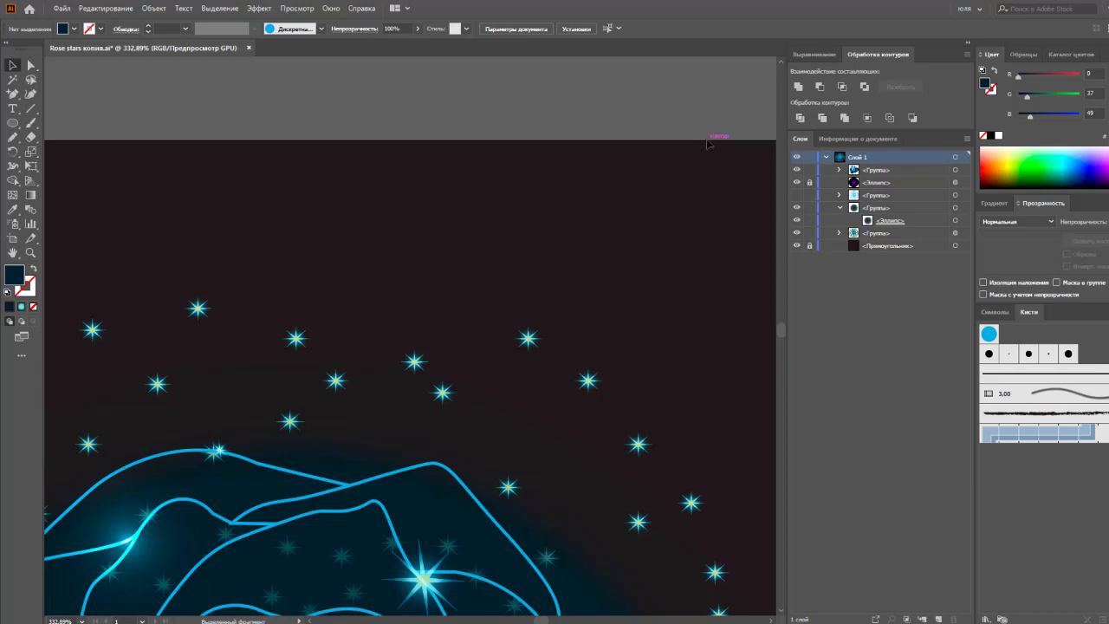
{"action": "key", "text": "ctrl+0"}
{"action": "key", "text": "ctrl+1"}
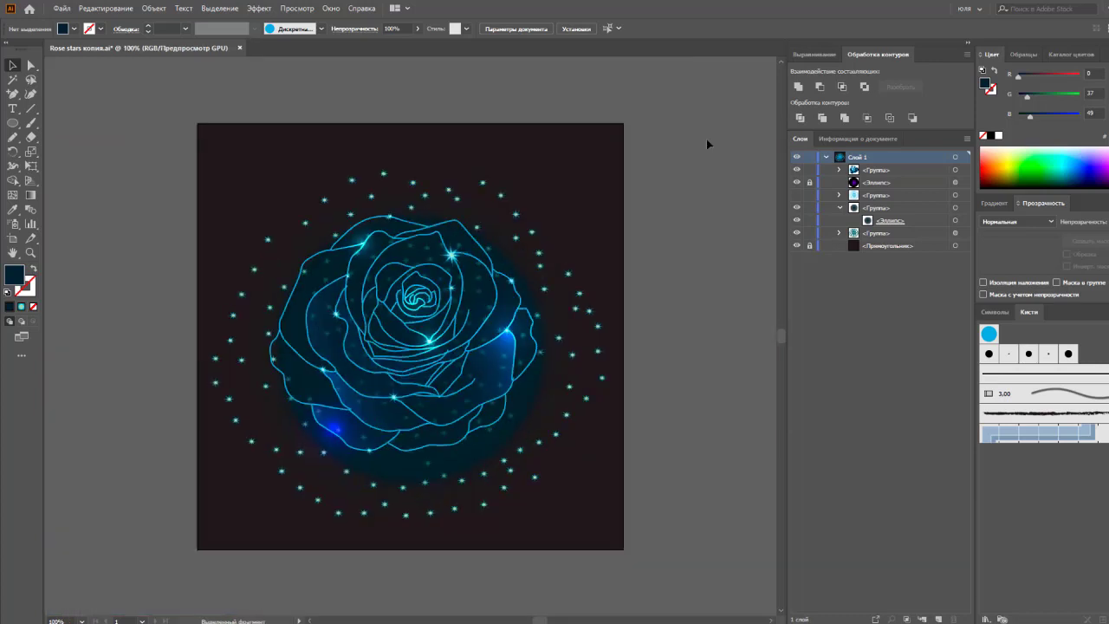
- Make the background square near-black (R 3) and lock it in the Layers panel
{"action": "left_click", "coordinate": [603, 378]}
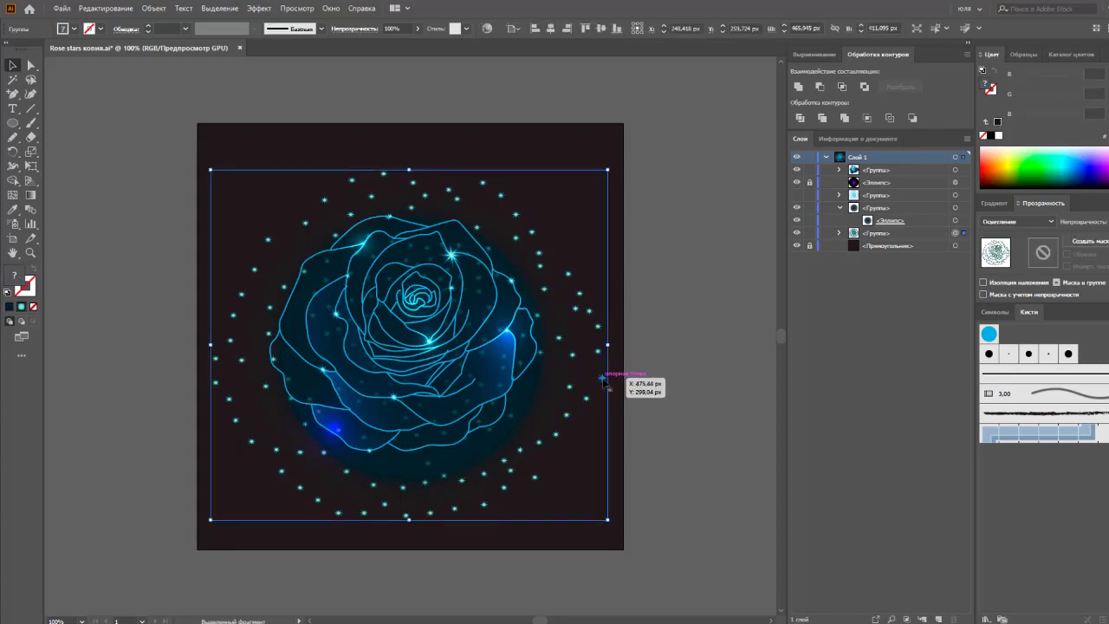
{"action": "left_click", "coordinate": [668, 331]}
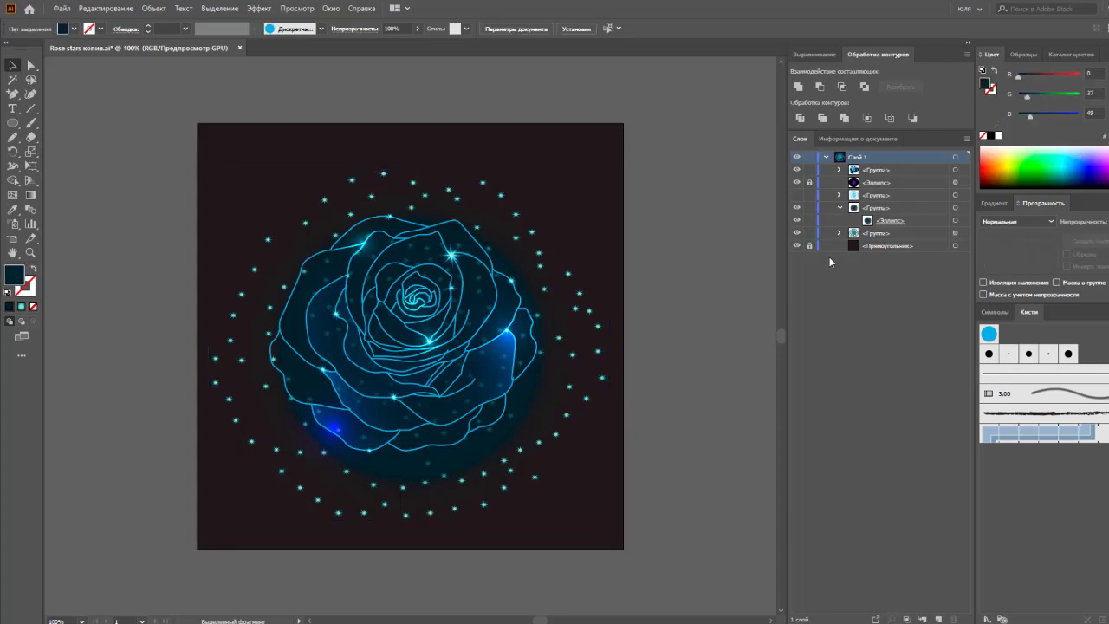
{"action": "left_click", "coordinate": [956, 248]}
{"action": "left_click", "coordinate": [997, 204]}
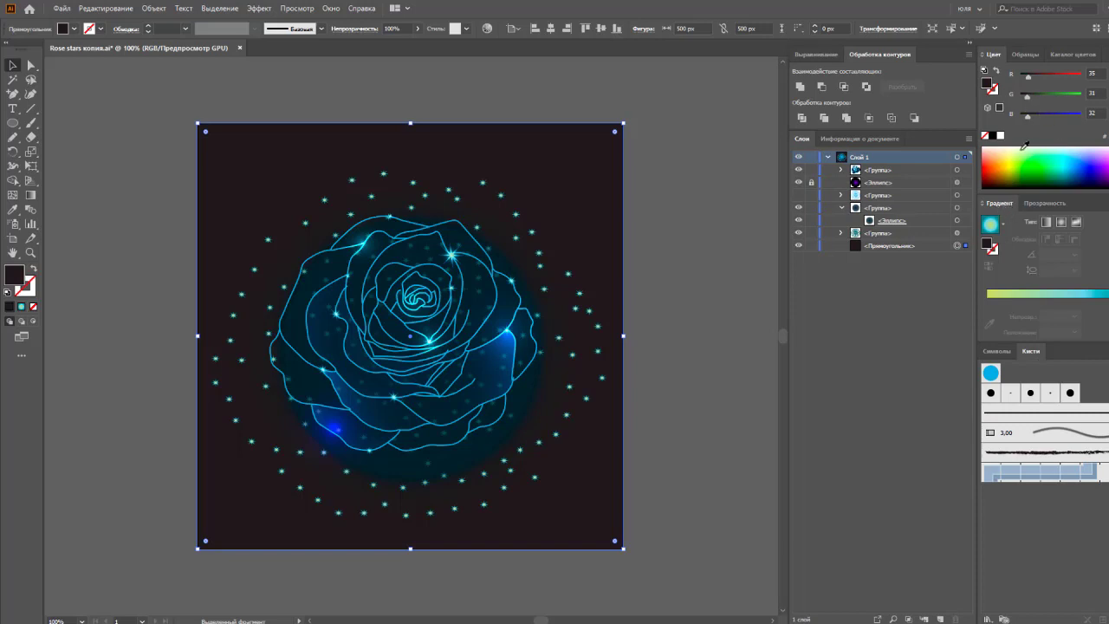
{"action": "mouse_move", "coordinate": [1026, 97]}
{"action": "left_mouse_down"}
{"action": "mouse_move", "coordinate": [1020, 116]}
{"action": "mouse_move", "coordinate": [1016, 79]}
{"action": "left_mouse_up"}
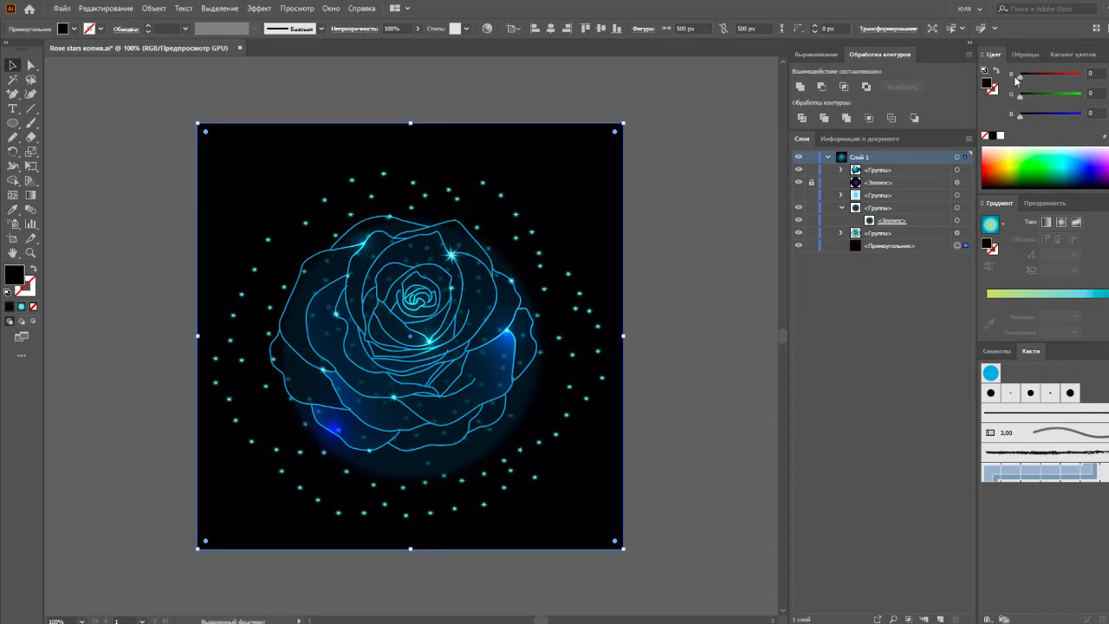
{"action": "left_click_drag", "start_coordinate": [1019, 77], "coordinate": [1019, 99]}
{"action": "left_click", "coordinate": [812, 247]}
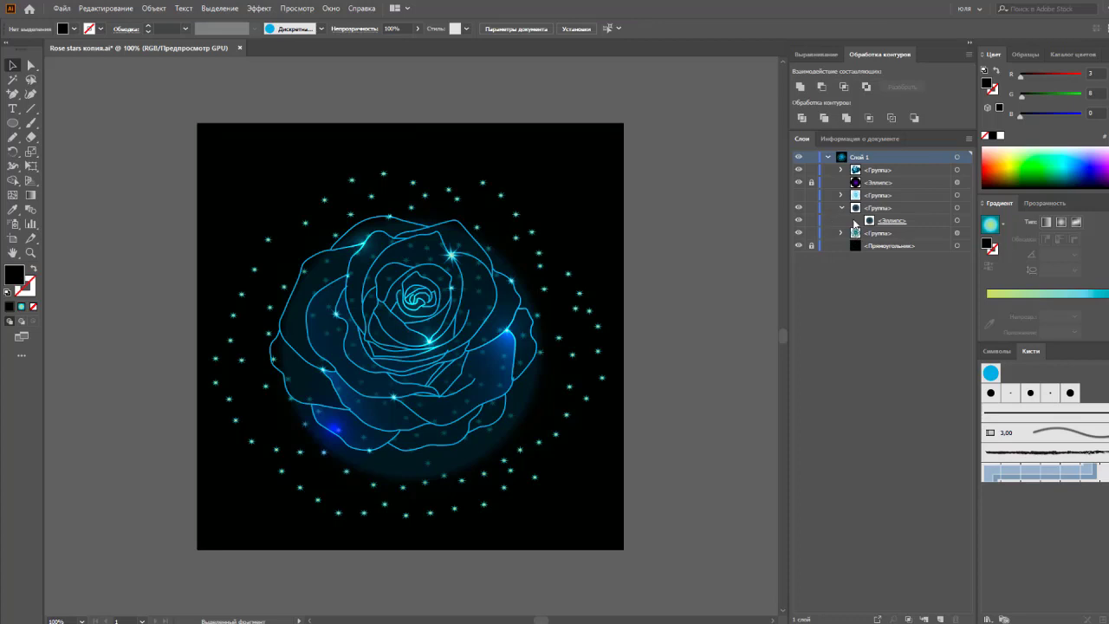
- Select the glow ellipse inside its group and enter its opacity mask for editing
{"action": "left_click", "coordinate": [840, 209]}
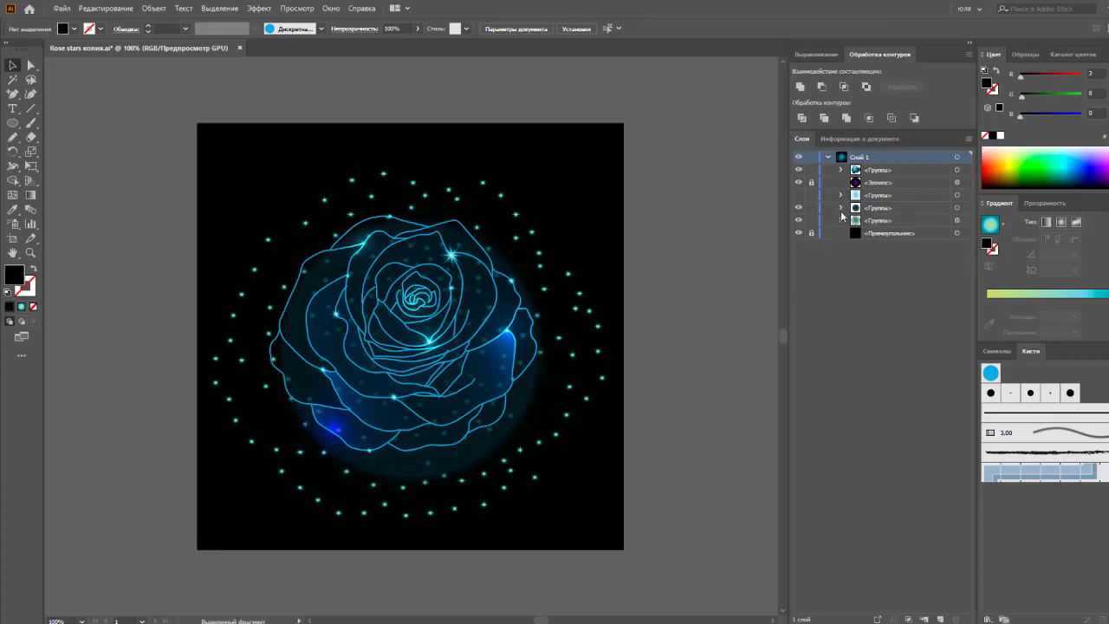
{"action": "left_click", "coordinate": [840, 208]}
{"action": "left_click", "coordinate": [957, 221]}
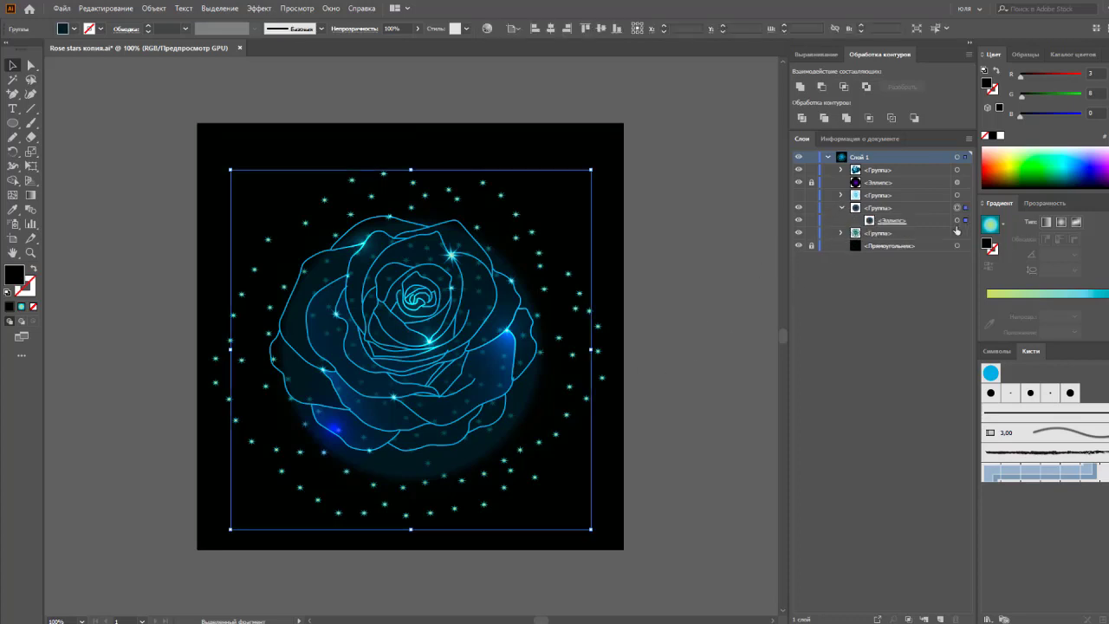
{"action": "left_click", "coordinate": [1034, 206]}
{"action": "left_click", "coordinate": [955, 222]}
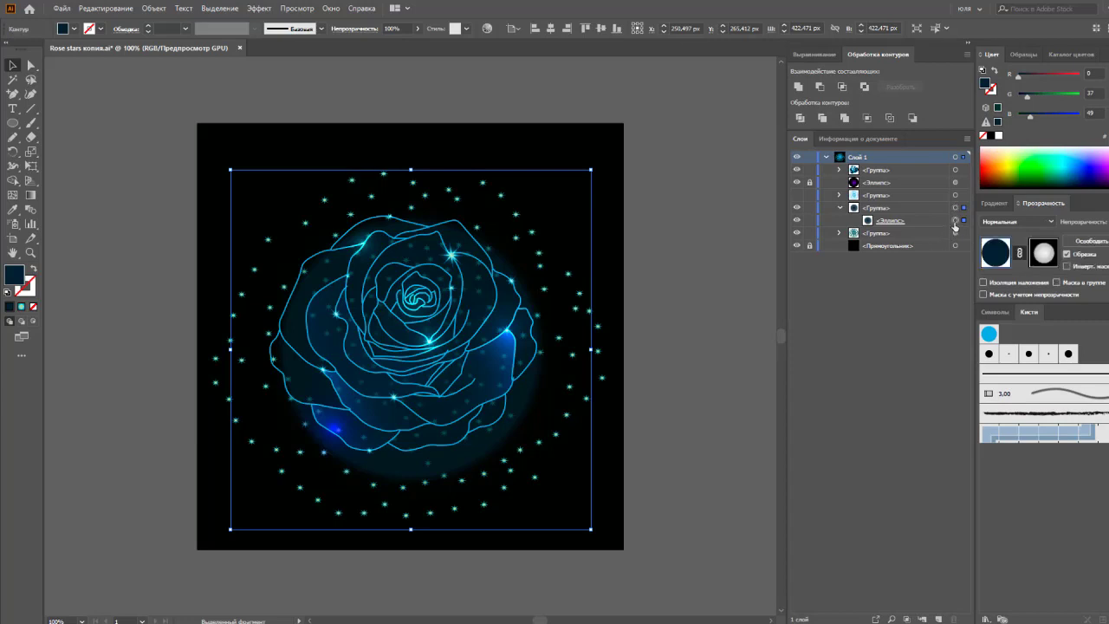
{"action": "left_click", "coordinate": [1044, 252]}
- Move the mask gradient's grey stop to about 41.77% to soften the blue glow
{"action": "left_click", "coordinate": [998, 203]}
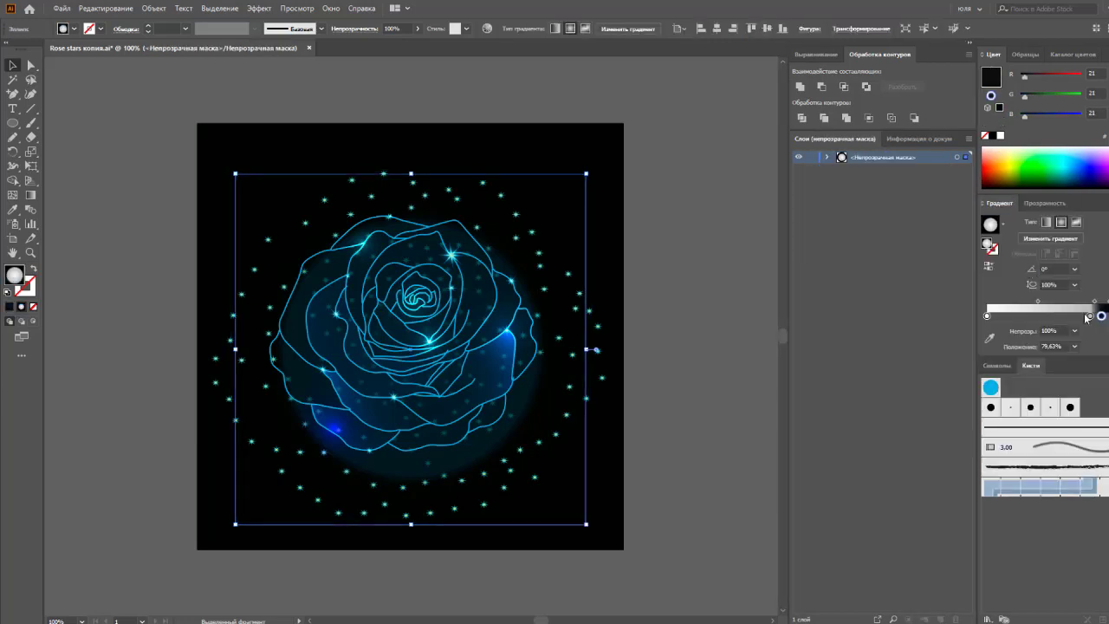
{"action": "left_click", "coordinate": [1089, 316]}
{"action": "mouse_move", "coordinate": [1090, 316]}
{"action": "left_mouse_down"}
{"action": "mouse_move", "coordinate": [1048, 317]}
{"action": "mouse_move", "coordinate": [1108, 316]}
{"action": "mouse_move", "coordinate": [1041, 317]}
{"action": "left_mouse_up"}
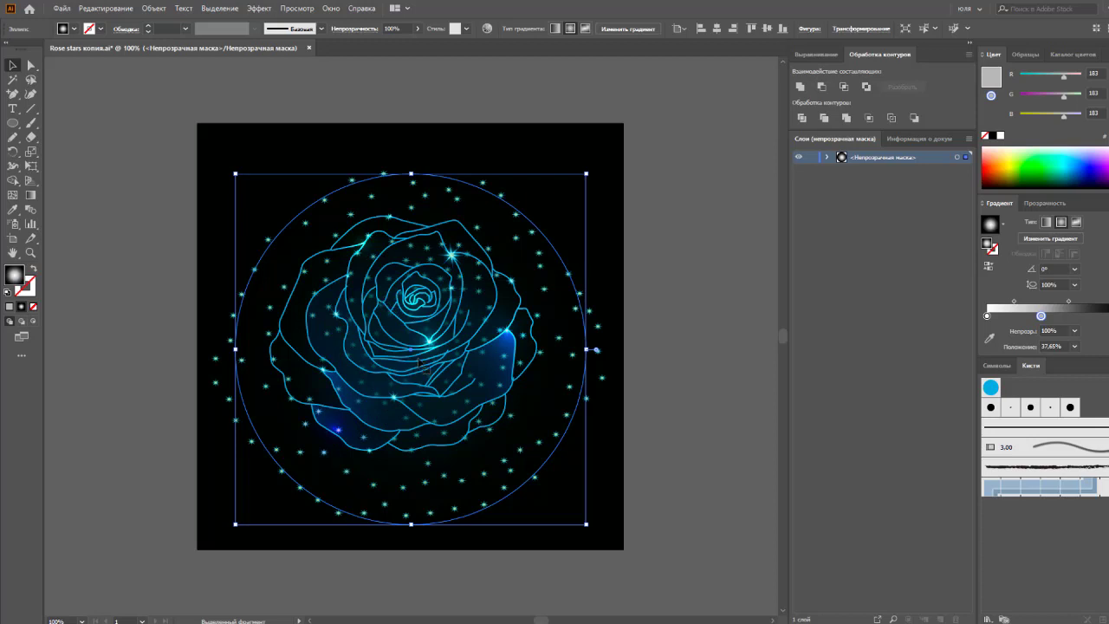
{"action": "left_click_drag", "start_coordinate": [1042, 317], "coordinate": [1074, 316]}
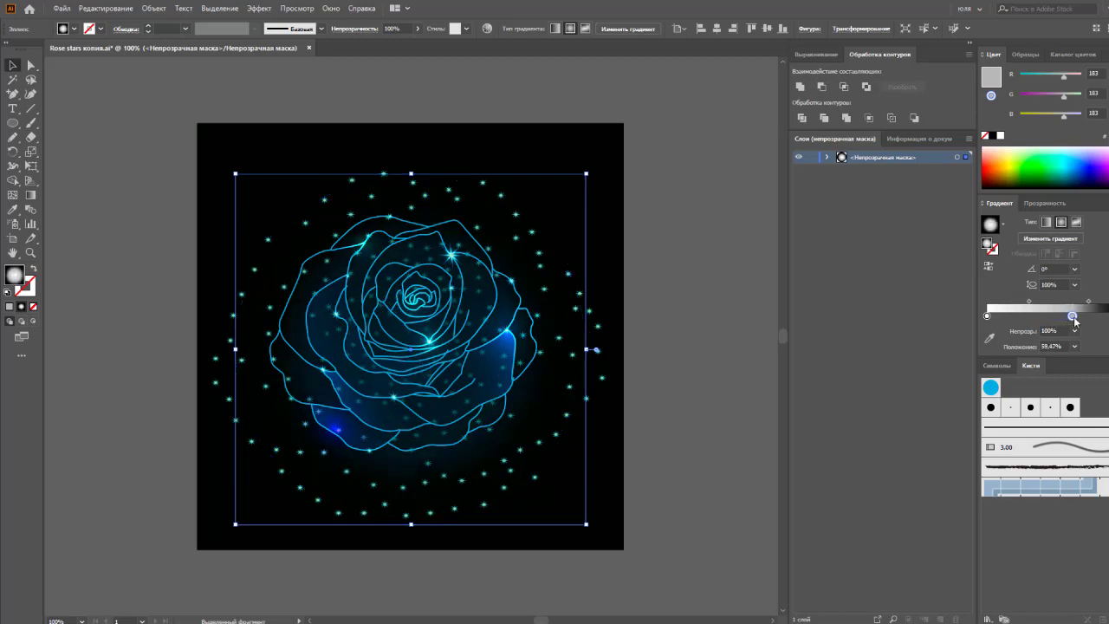
{"action": "mouse_move", "coordinate": [1072, 316]}
{"action": "left_mouse_down"}
{"action": "mouse_move", "coordinate": [1023, 317]}
{"action": "mouse_move", "coordinate": [1045, 320]}
{"action": "left_mouse_up"}
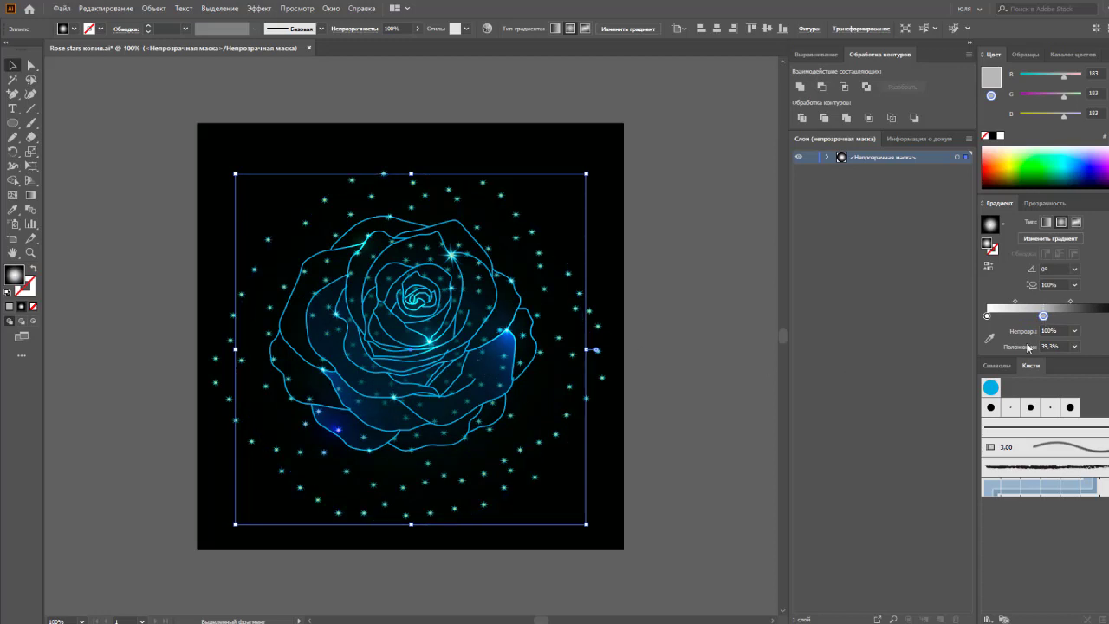
{"action": "left_click_drag", "start_coordinate": [1043, 320], "coordinate": [1046, 320]}
{"action": "left_click", "coordinate": [709, 378]}
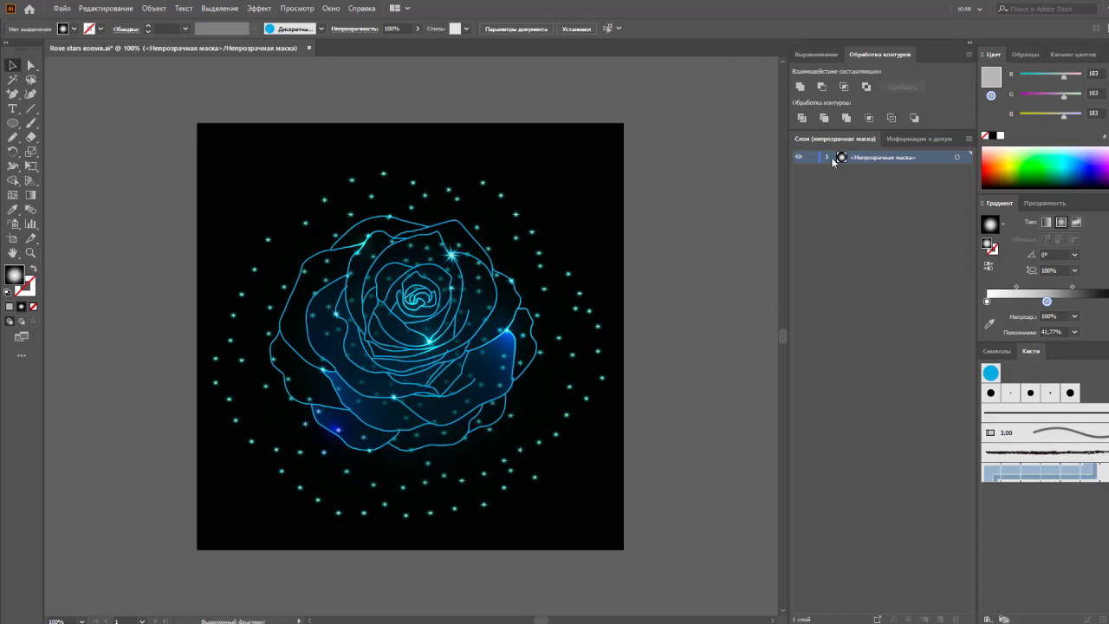
- Exit opacity-mask editing and collapse the glow group in Layers
{"action": "left_click", "coordinate": [1062, 206]}
{"action": "left_click", "coordinate": [996, 252]}
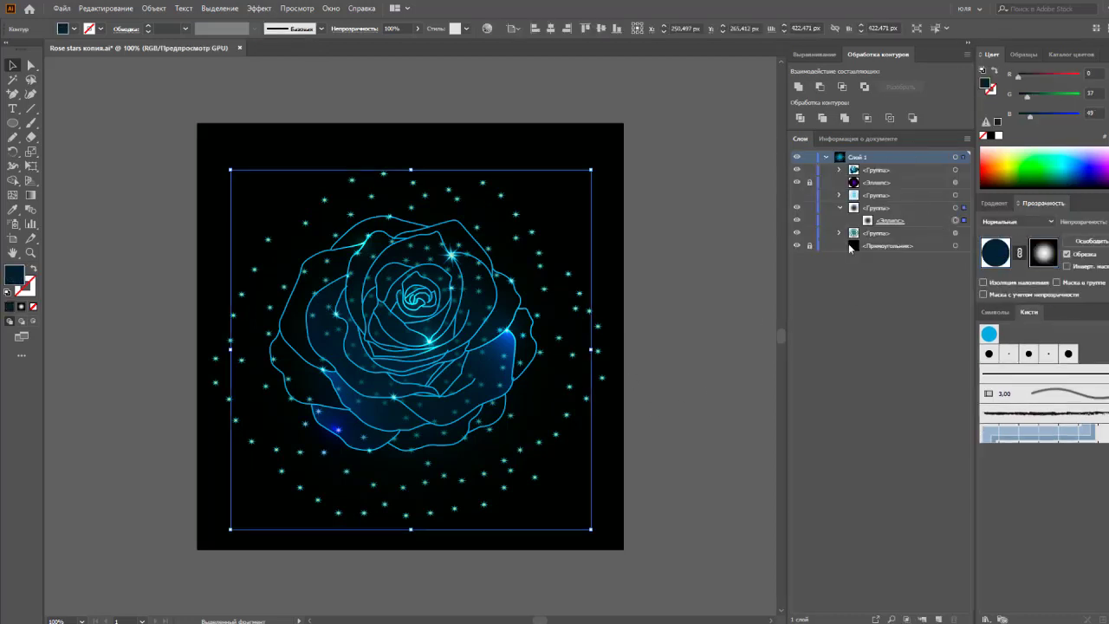
{"action": "left_click", "coordinate": [840, 208]}
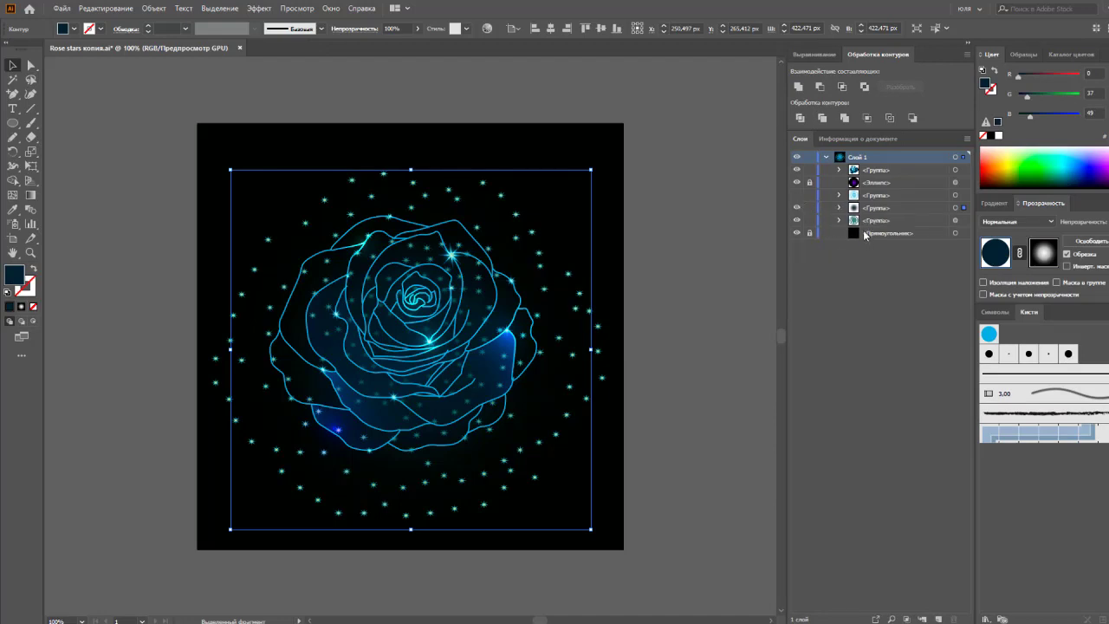
- Scale down and rotate the star-dot ring so it hugs the rose
{"action": "left_click", "coordinate": [954, 221]}
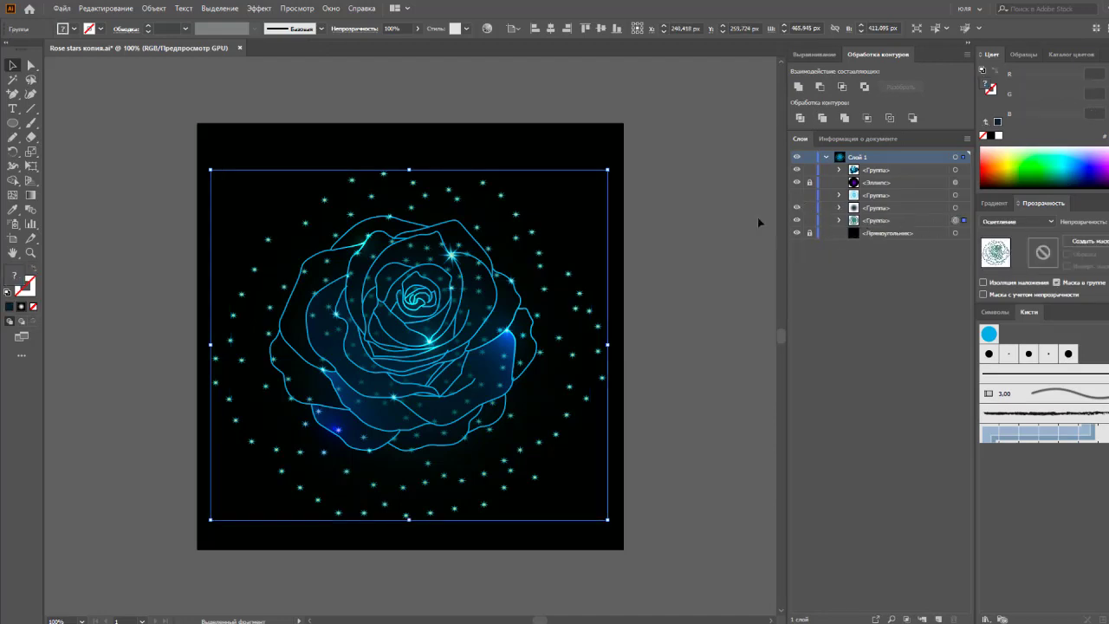
{"action": "left_click_drag", "start_coordinate": [609, 171], "coordinate": [586, 188]}
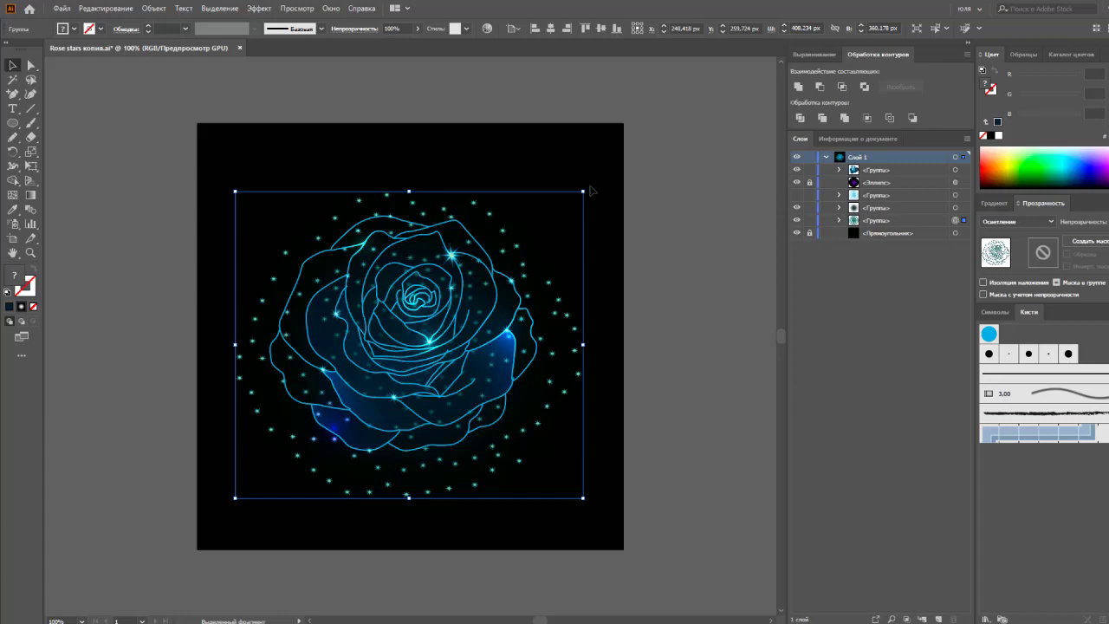
{"action": "left_click_drag", "start_coordinate": [584, 186], "coordinate": [703, 360]}
{"action": "left_click", "coordinate": [705, 356]}
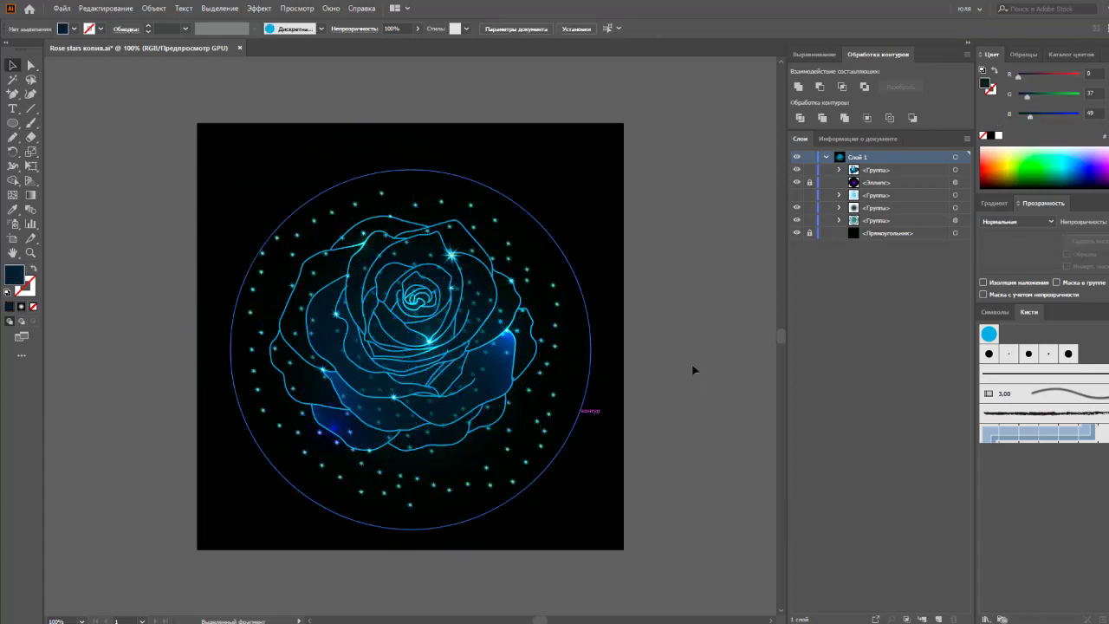
{"action": "left_click", "coordinate": [955, 221]}
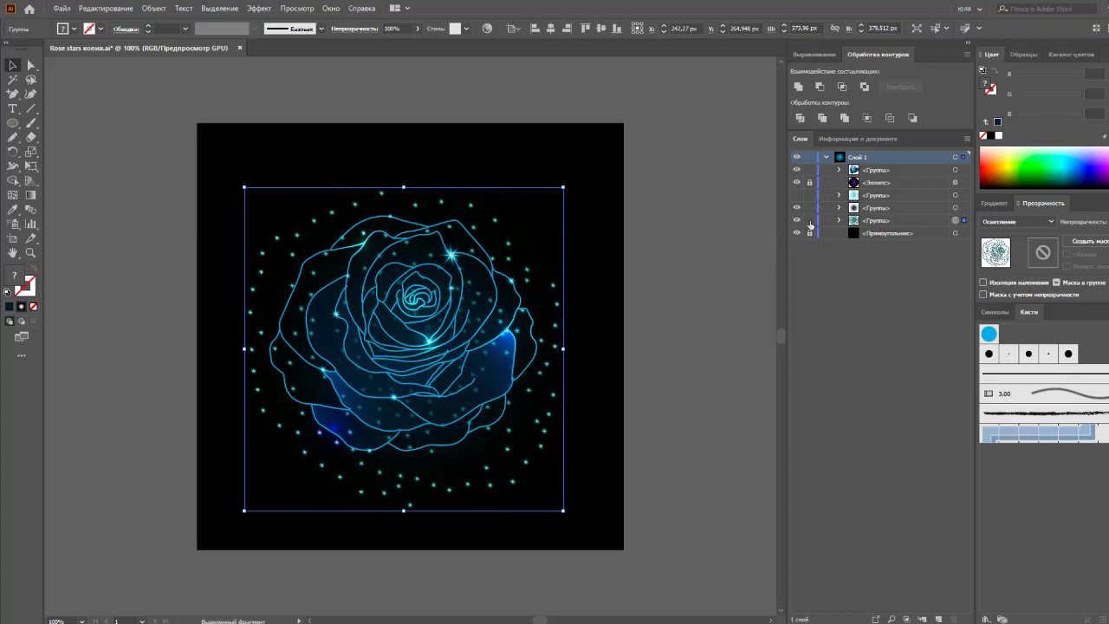
- In the isolated star group, move several stars above and to the right of the rose
{"action": "right_click", "coordinate": [510, 245]}
{"action": "left_click", "coordinate": [559, 333]}
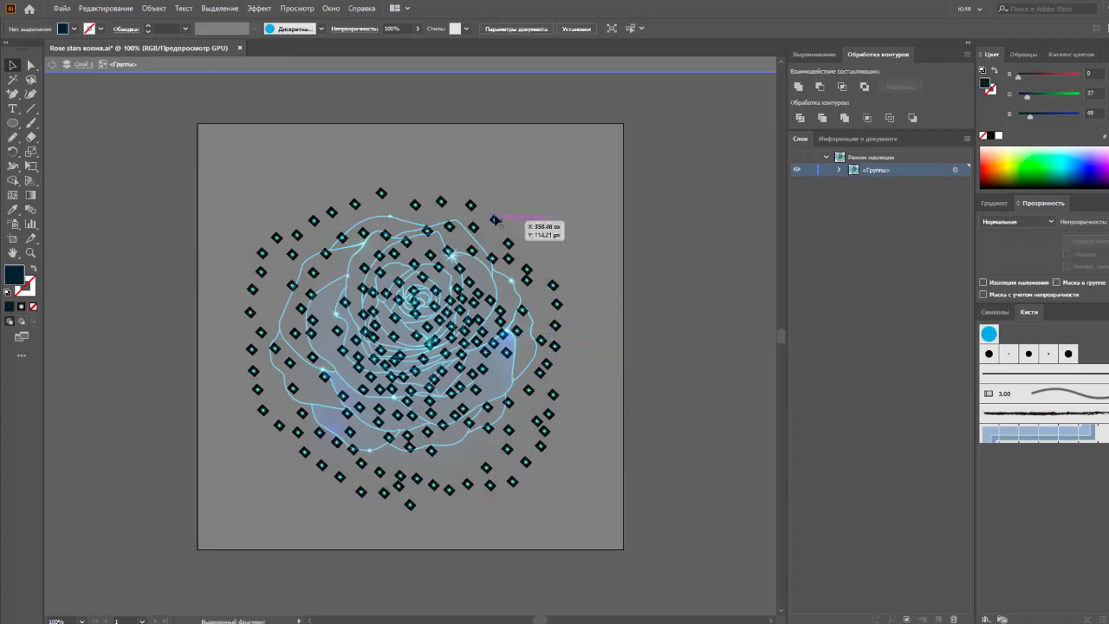
{"action": "mouse_move", "coordinate": [469, 205]}
{"action": "left_mouse_down"}
{"action": "mouse_move", "coordinate": [488, 187]}
{"action": "mouse_move", "coordinate": [368, 166]}
{"action": "left_mouse_up"}
{"action": "left_click_drag", "start_coordinate": [359, 208], "coordinate": [349, 187]}
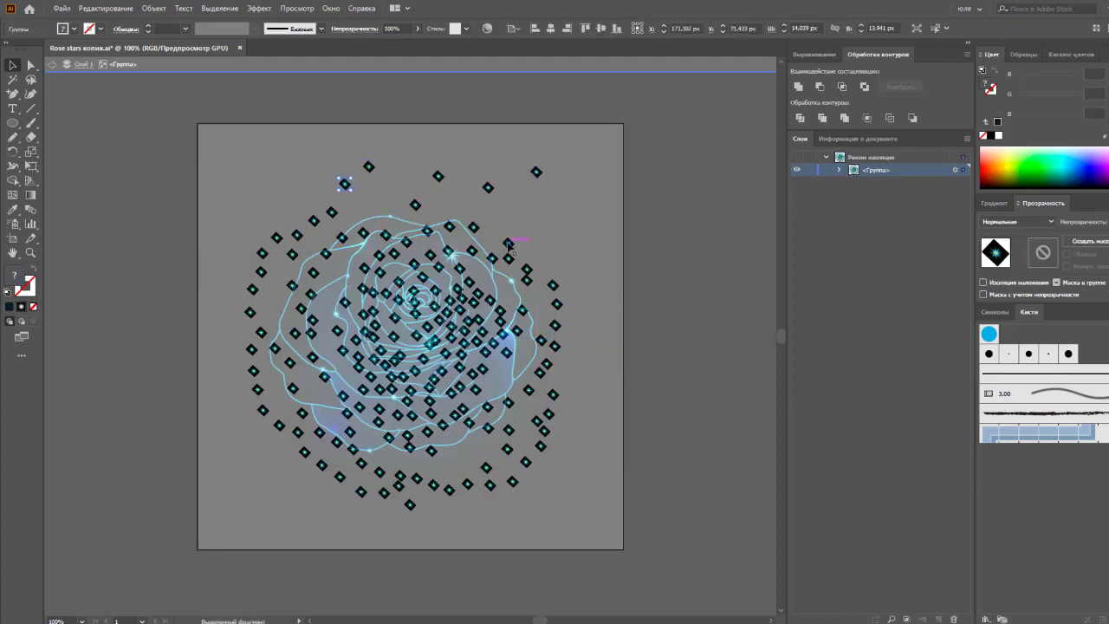
{"action": "left_click_drag", "start_coordinate": [509, 245], "coordinate": [562, 219]}
{"action": "mouse_move", "coordinate": [494, 259]}
{"action": "left_mouse_down"}
{"action": "mouse_move", "coordinate": [500, 240]}
{"action": "mouse_move", "coordinate": [450, 268]}
{"action": "mouse_move", "coordinate": [444, 214]}
{"action": "left_mouse_up"}
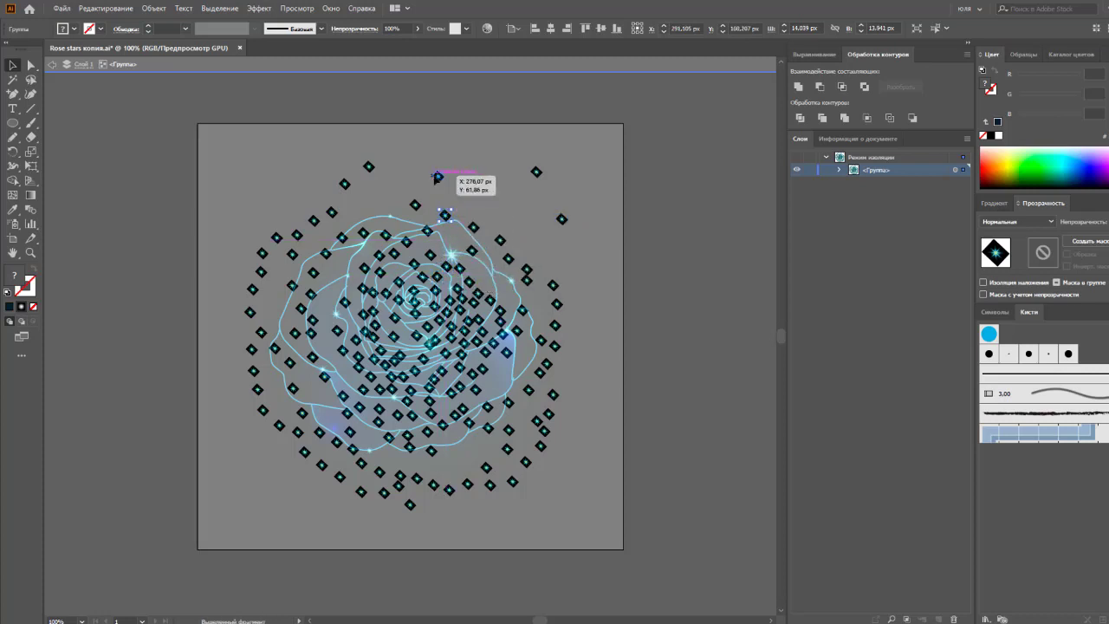
{"action": "double_click", "coordinate": [693, 256]}
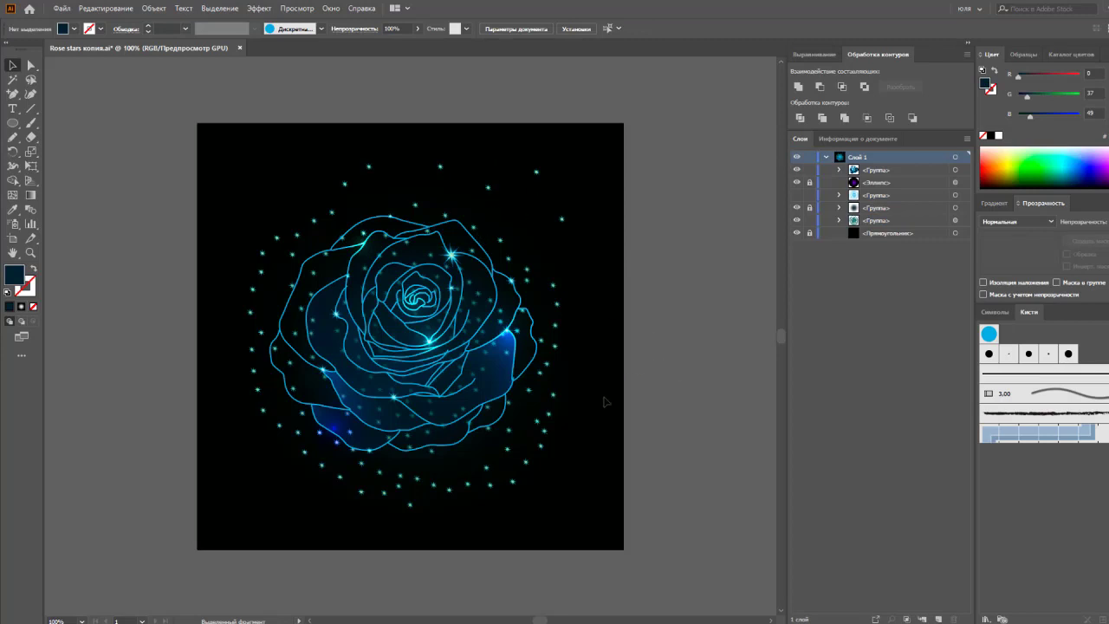
- Re-isolate the star group and shift two stars along the rose's right edge
{"action": "left_click", "coordinate": [552, 287]}
{"action": "right_click", "coordinate": [552, 287]}
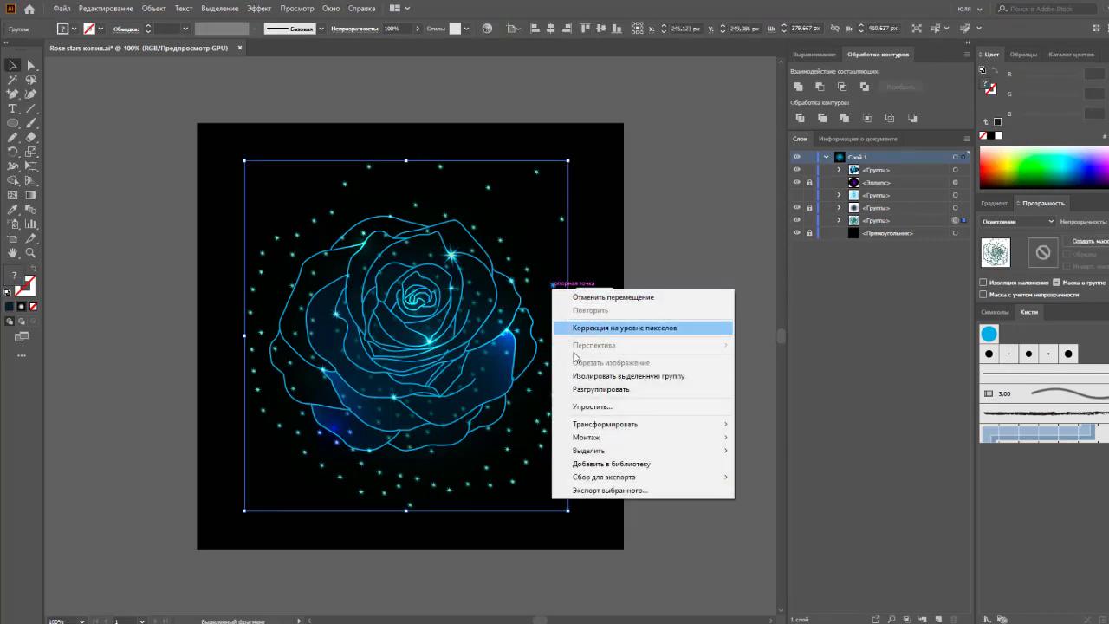
{"action": "left_click", "coordinate": [577, 378]}
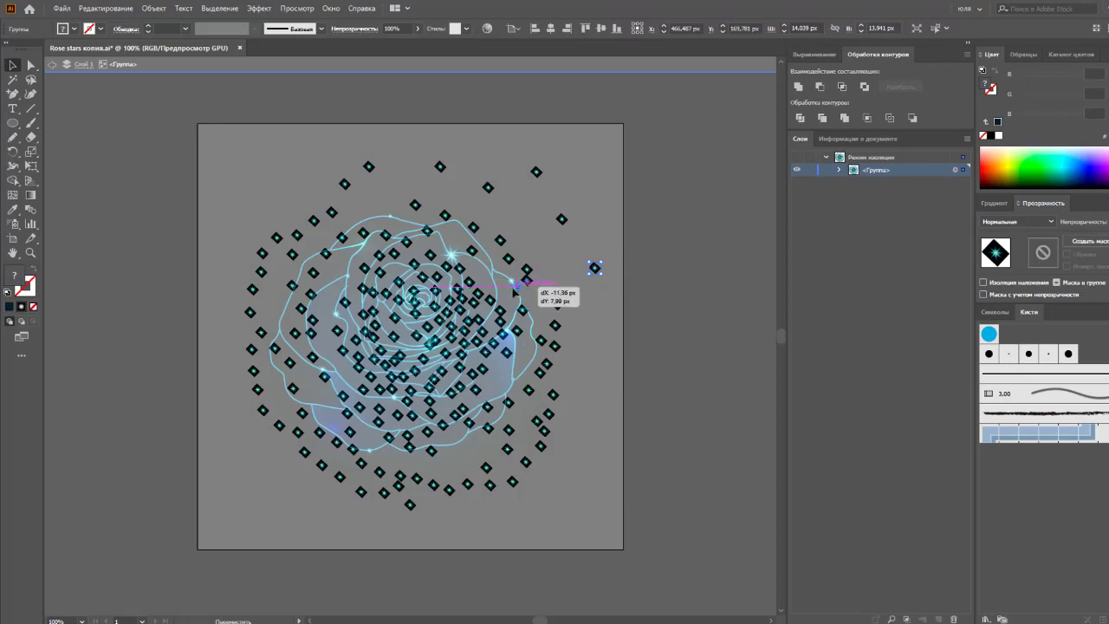
{"action": "left_click_drag", "start_coordinate": [526, 270], "coordinate": [466, 255]}
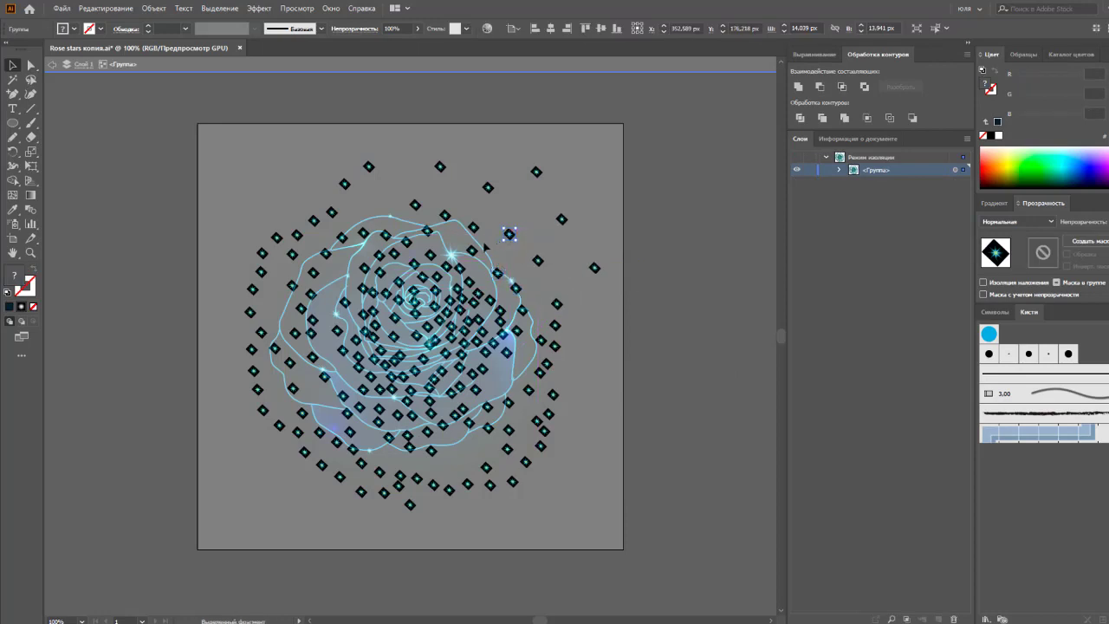
{"action": "mouse_move", "coordinate": [575, 303]}
{"action": "left_mouse_down"}
{"action": "mouse_move", "coordinate": [522, 317]}
{"action": "mouse_move", "coordinate": [528, 326]}
{"action": "left_mouse_up"}
{"action": "left_click", "coordinate": [529, 327]}
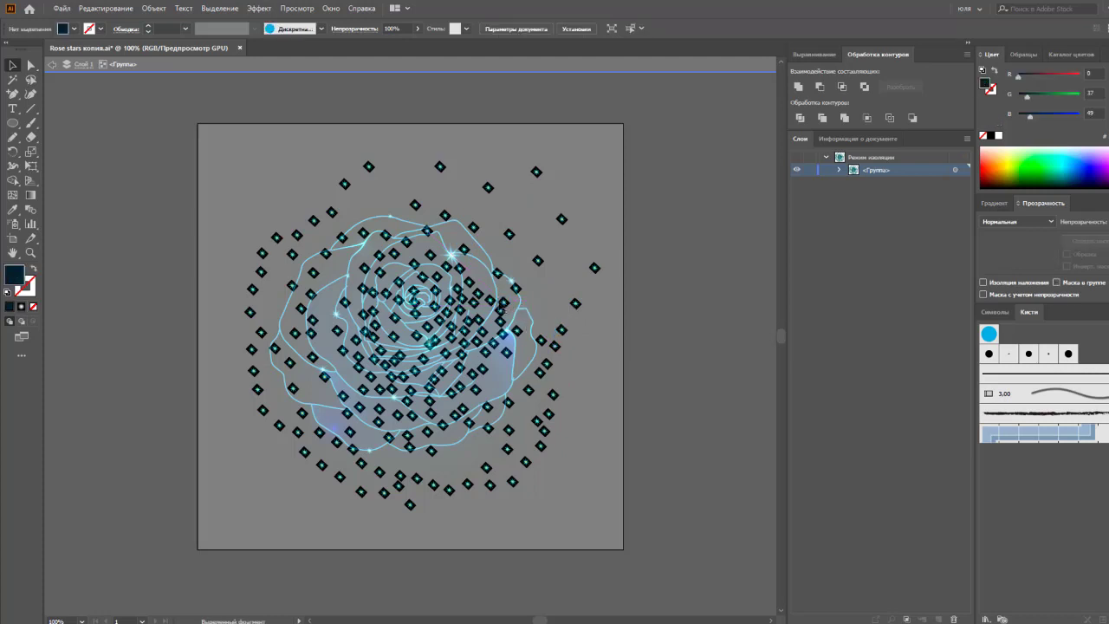
- Shrink four top-right stars and make one star near the top tiny
{"action": "left_click_drag", "start_coordinate": [572, 230], "coordinate": [489, 171]}
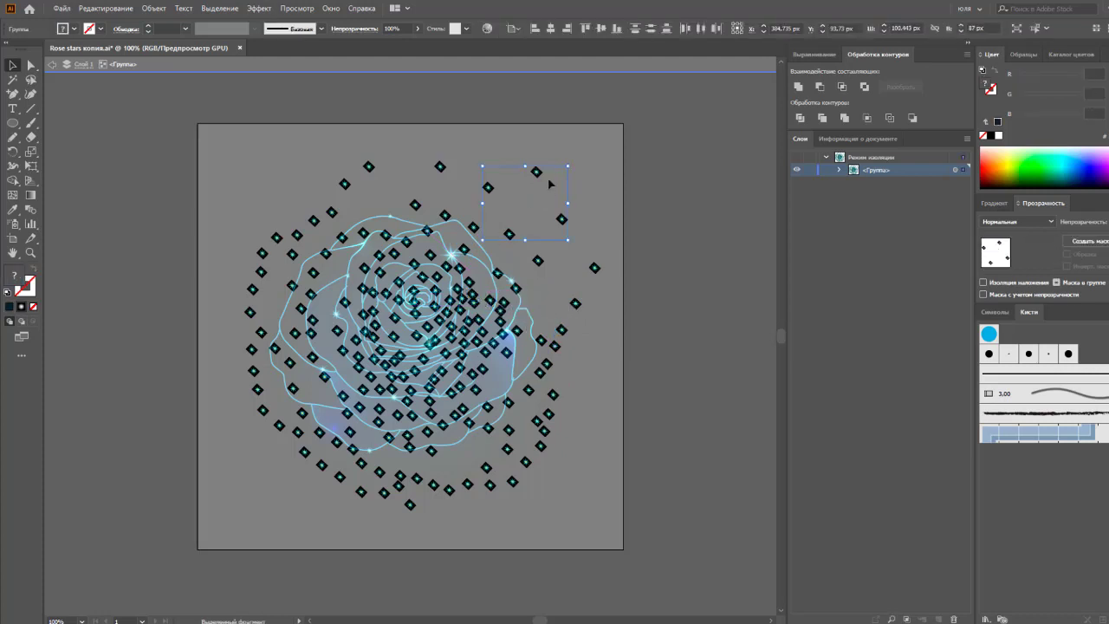
{"action": "left_click_drag", "start_coordinate": [482, 240], "coordinate": [496, 228]}
{"action": "left_click", "coordinate": [539, 171]}
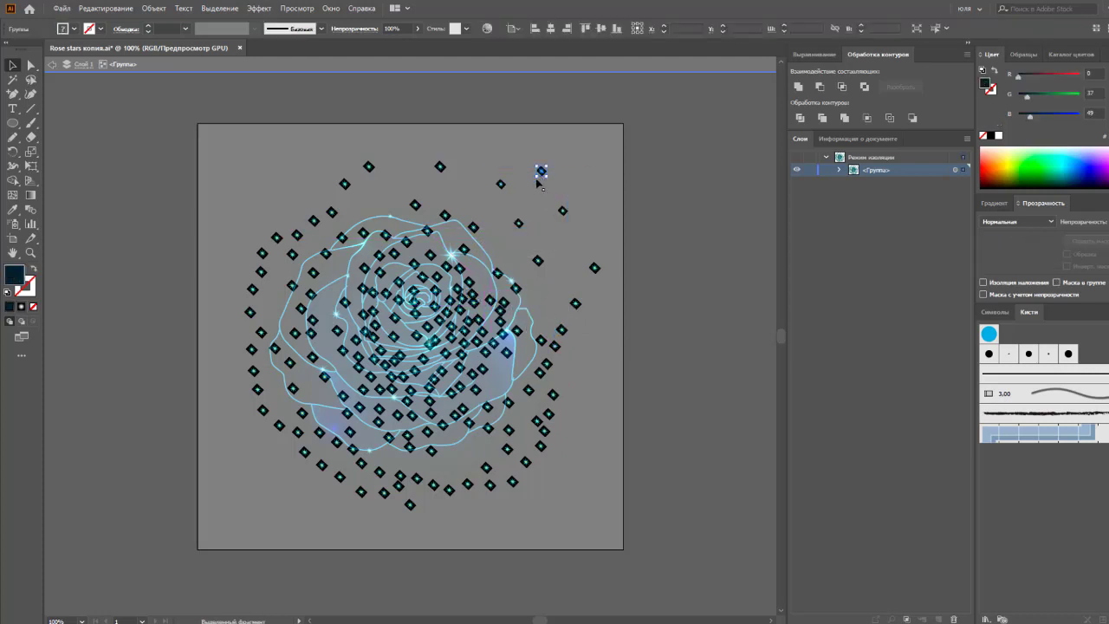
{"action": "left_click", "coordinate": [539, 194]}
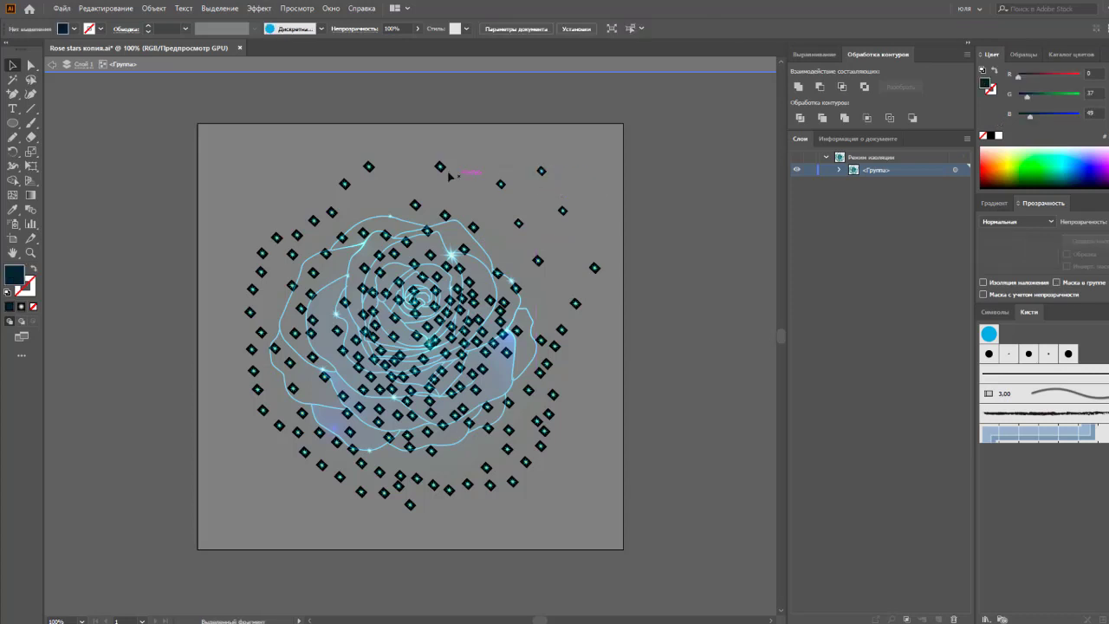
{"action": "left_click", "coordinate": [440, 167]}
{"action": "left_click_drag", "start_coordinate": [446, 172], "coordinate": [441, 165]}
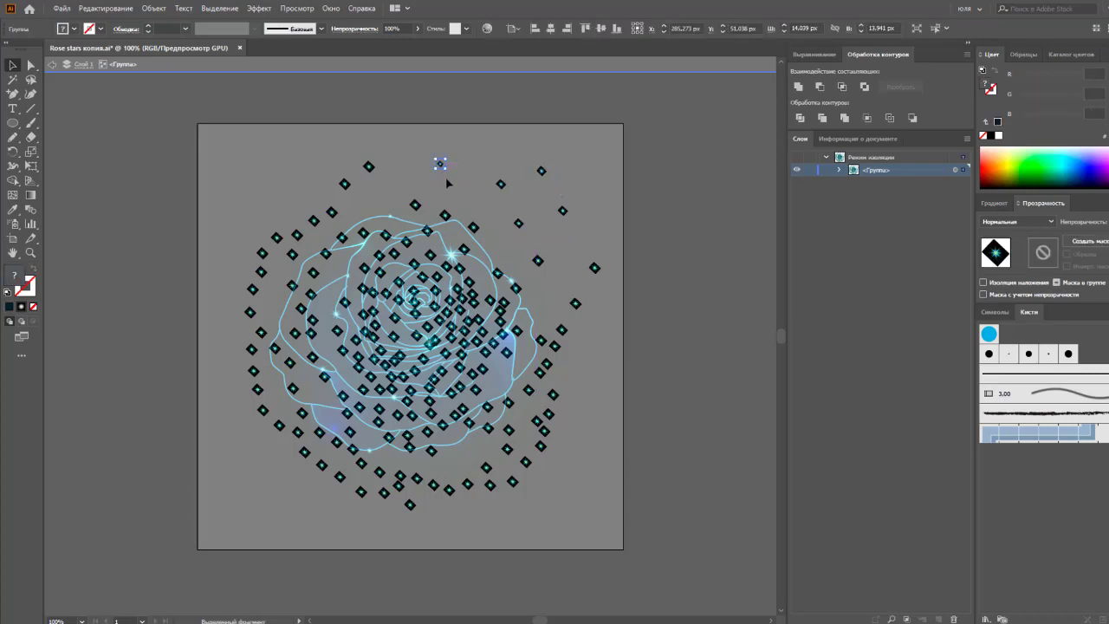
{"action": "left_click", "coordinate": [650, 211]}
- Bring the sparkle-star group in front of the rose with Shift+Ctrl+]
{"action": "double_click", "coordinate": [649, 212]}
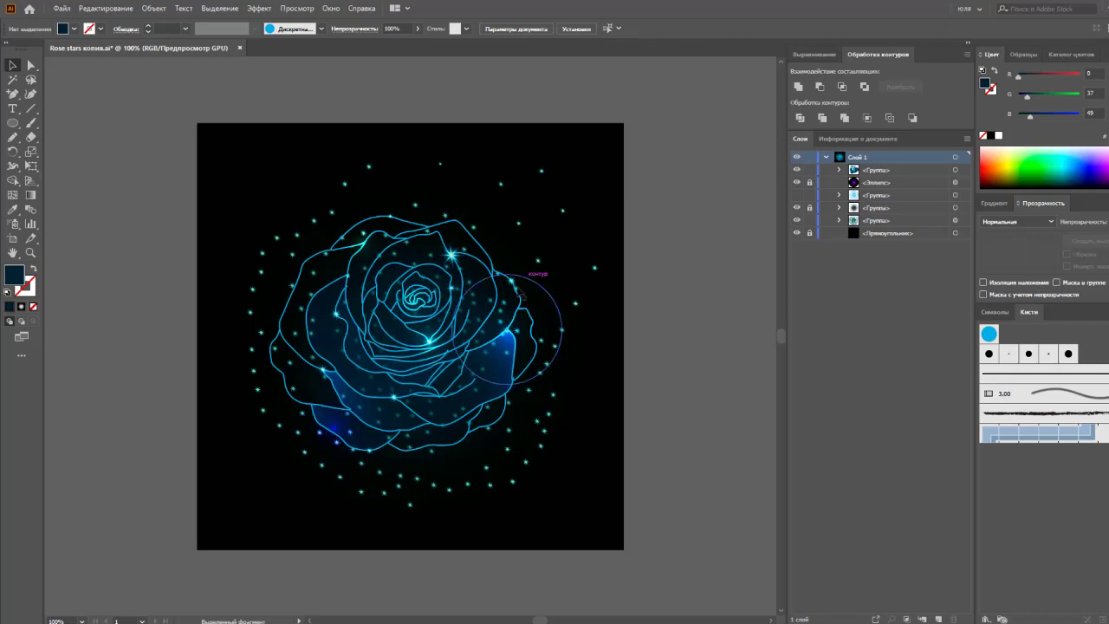
{"action": "left_click", "coordinate": [332, 214]}
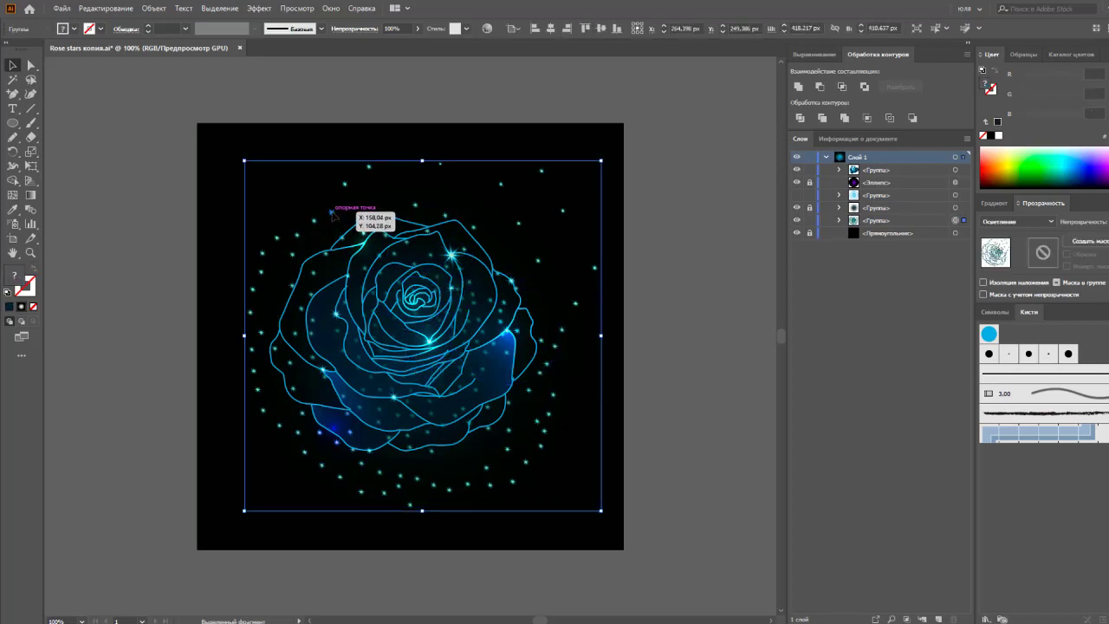
{"action": "left_click", "coordinate": [663, 315]}
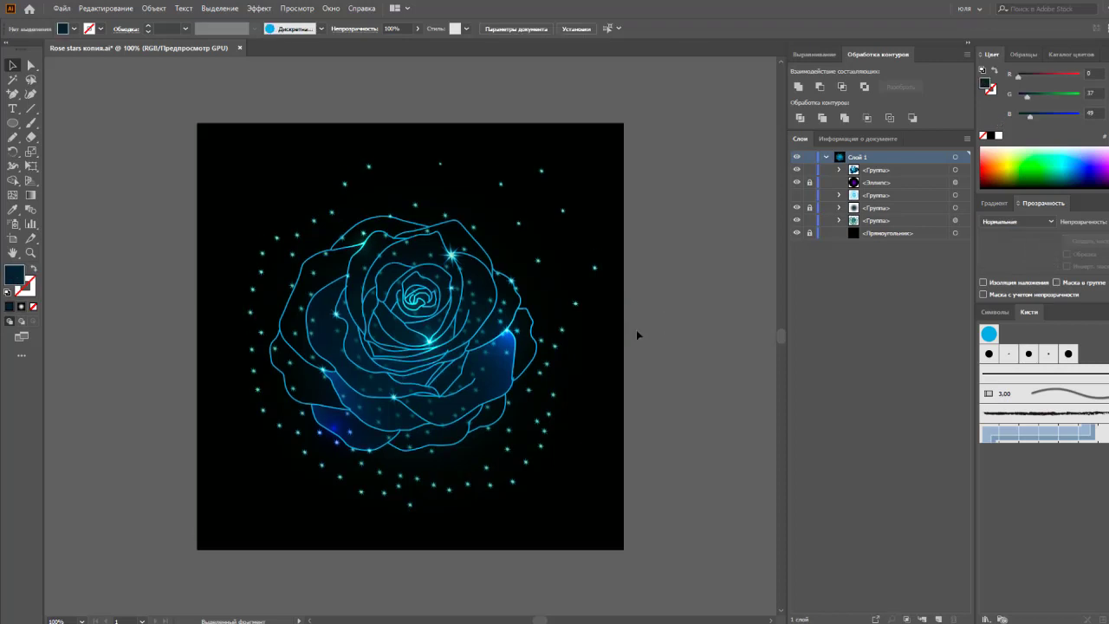
{"action": "left_click", "coordinate": [595, 267]}
{"action": "key", "text": "ctrl+shift+bracketright"}
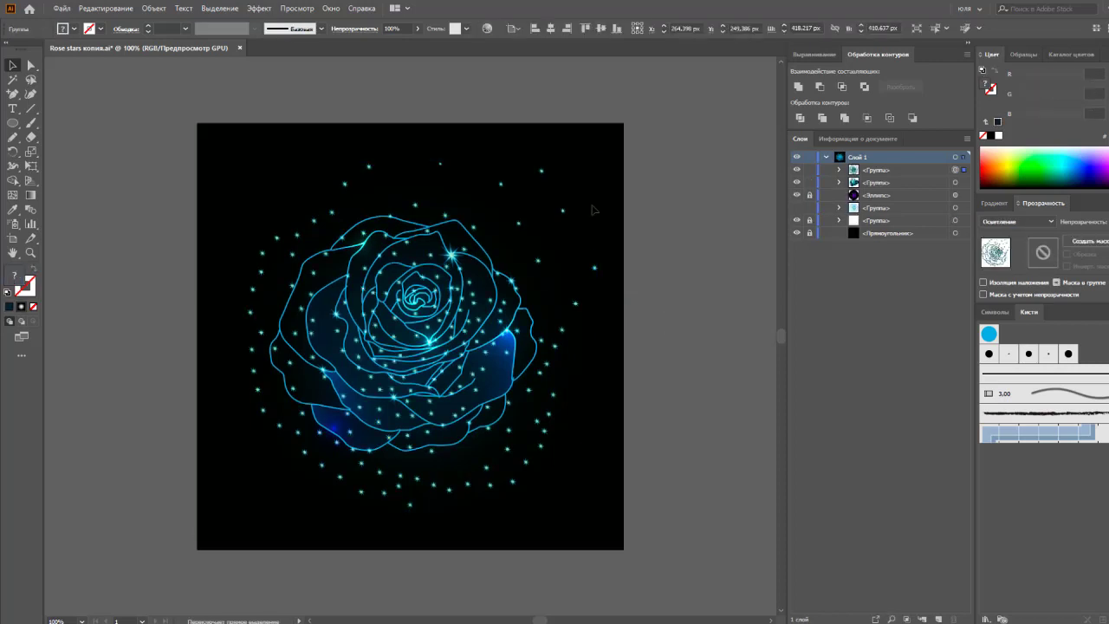
{"action": "left_click", "coordinate": [676, 299]}
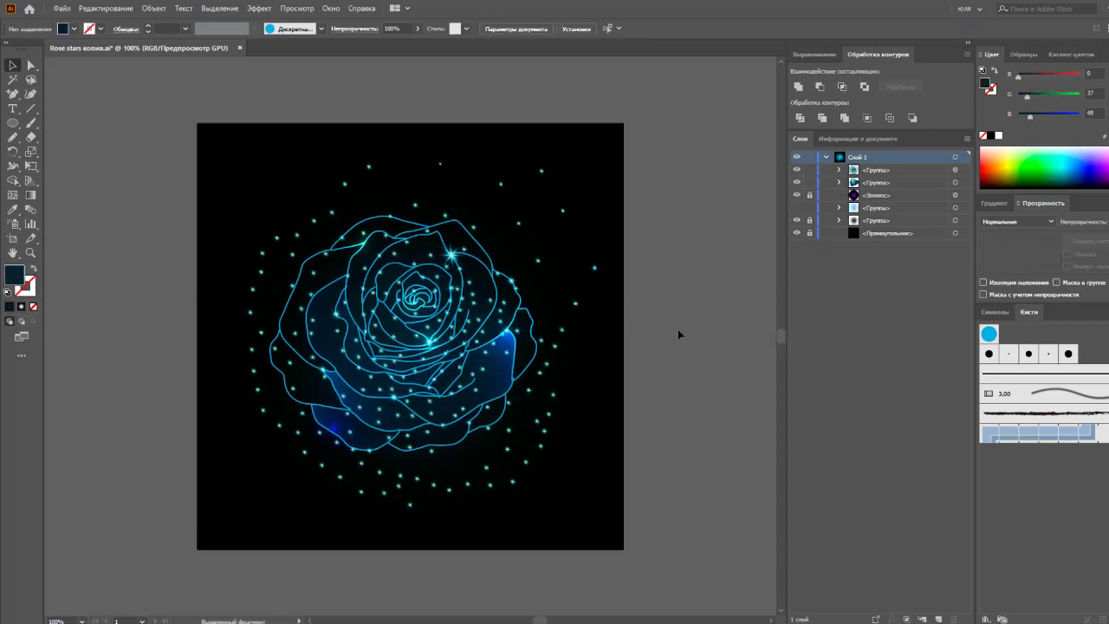
{"action": "left_click", "coordinate": [520, 489]}
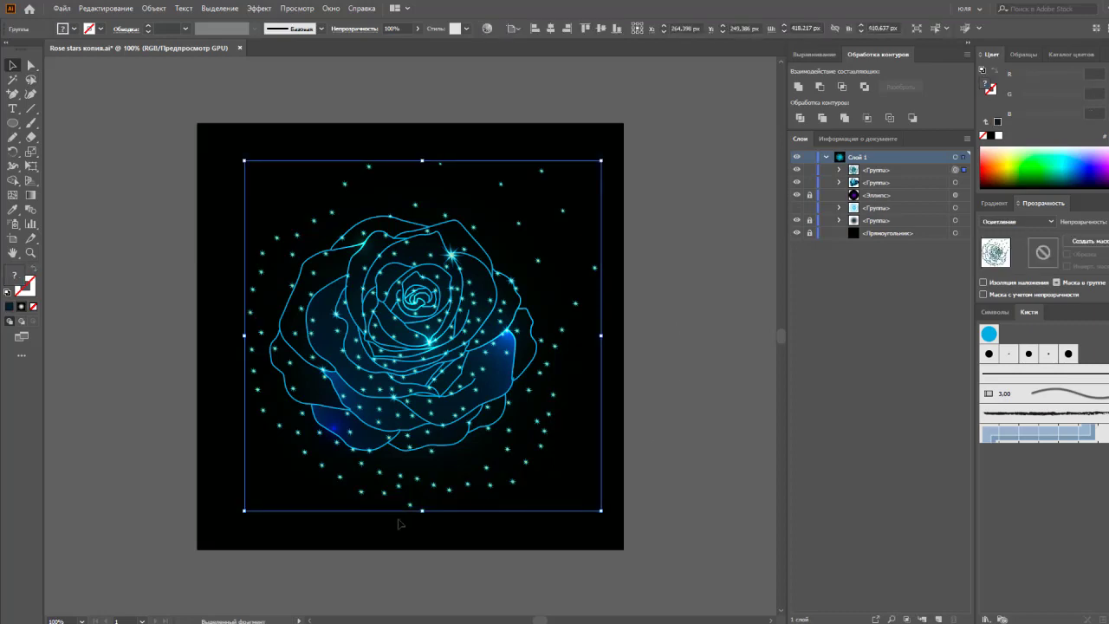
- Scale the star group down to about 298×293 px over the rose
{"action": "left_click_drag", "start_coordinate": [422, 511], "coordinate": [553, 461]}
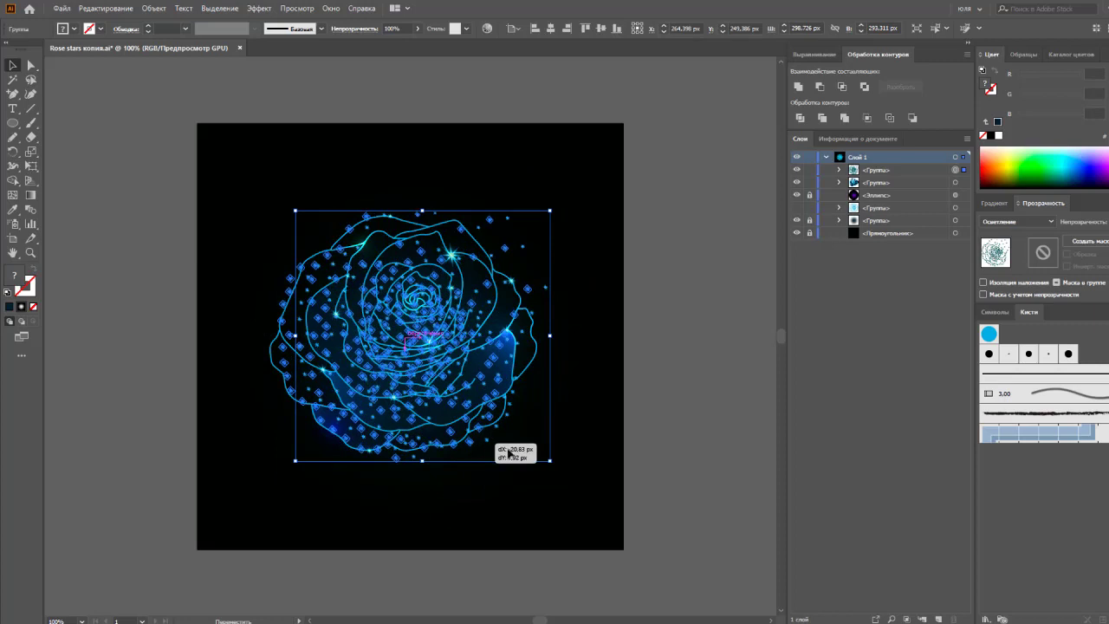
{"action": "left_click", "coordinate": [607, 468]}
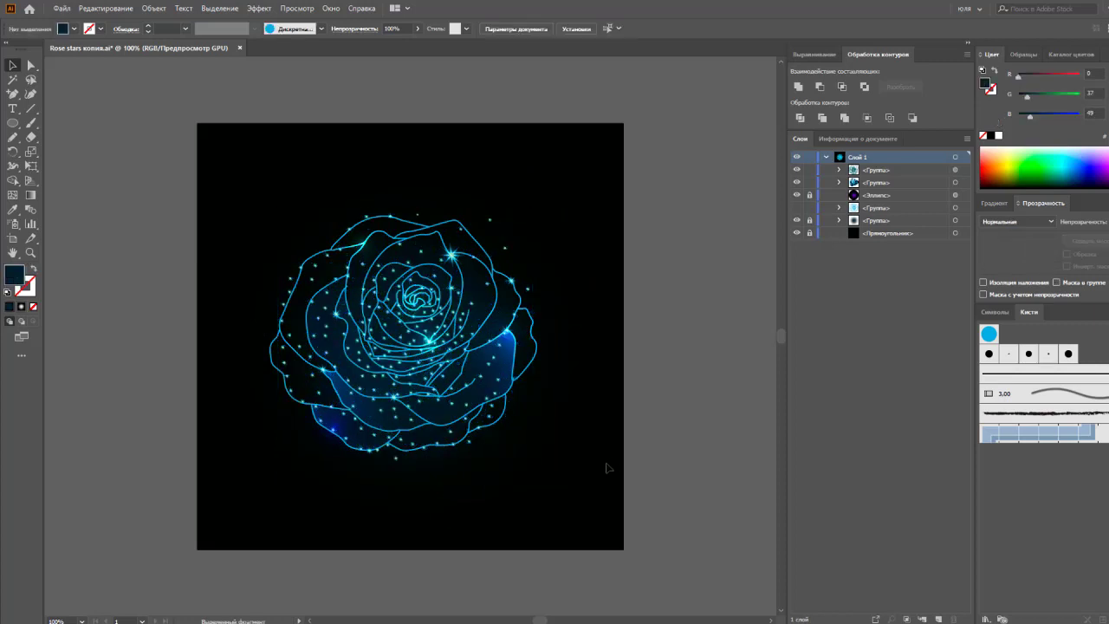
{"action": "left_click", "coordinate": [470, 446]}
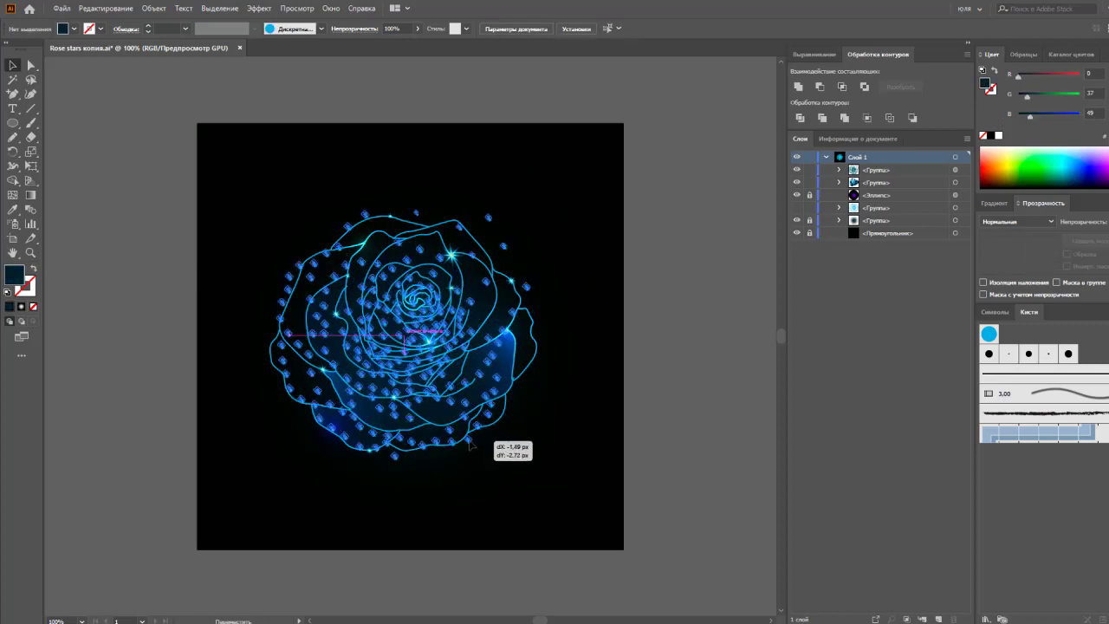
{"action": "left_click", "coordinate": [556, 449]}
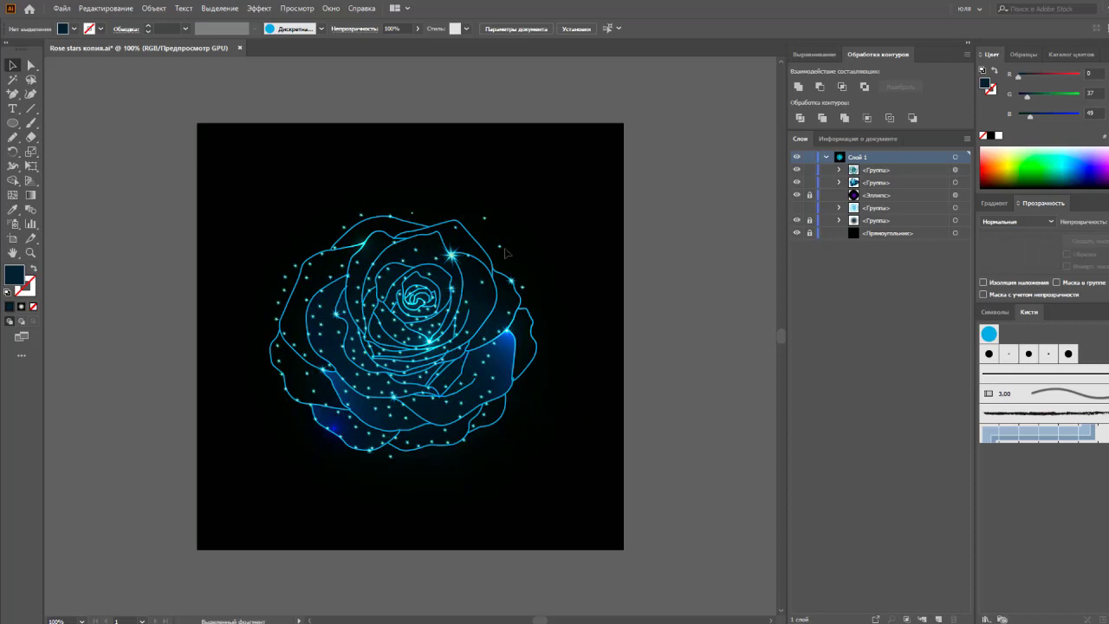
- Isolate the star group for editing via Isolate Selected Group
{"action": "left_click", "coordinate": [413, 218]}
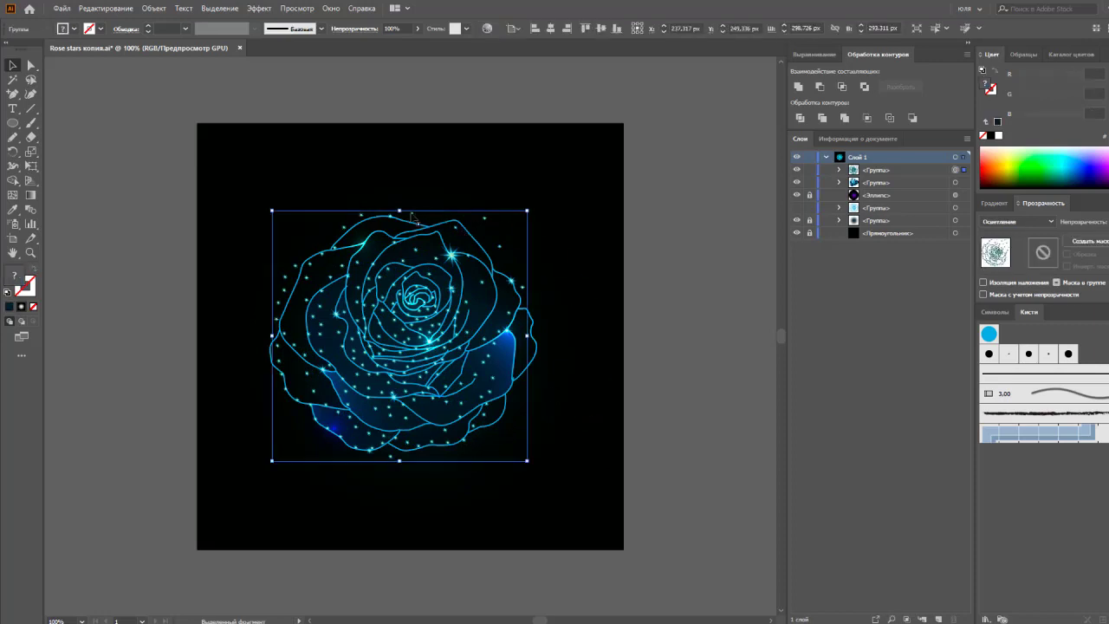
{"action": "right_click", "coordinate": [287, 272]}
{"action": "left_click", "coordinate": [338, 364]}
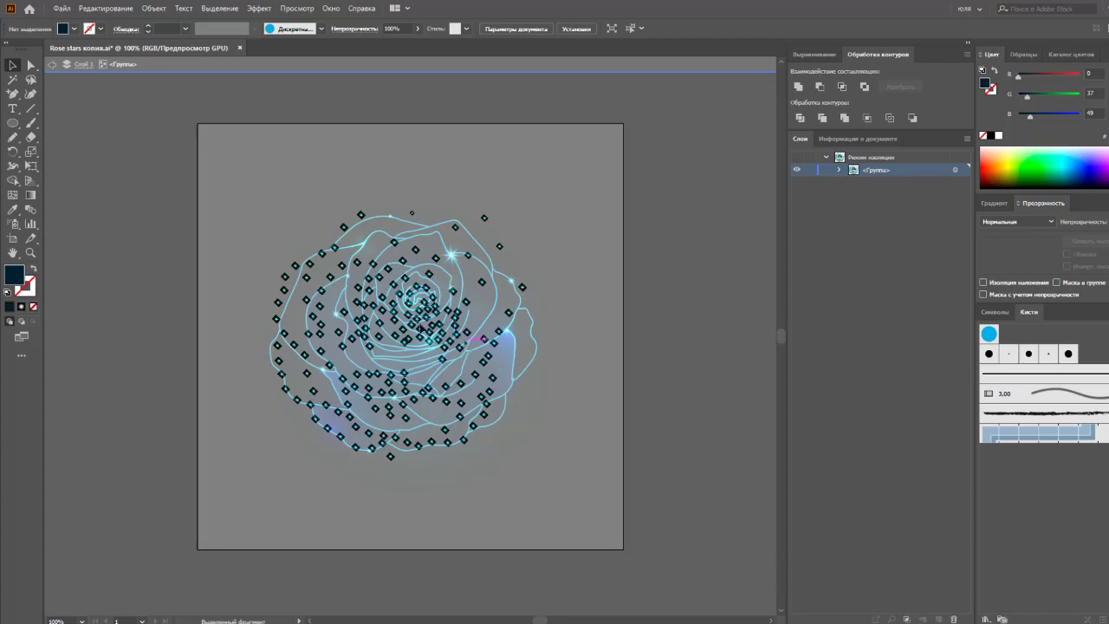
- Click through individual stars across the petals inside the isolated group
{"action": "left_click", "coordinate": [446, 331]}
{"action": "left_click", "coordinate": [347, 320]}
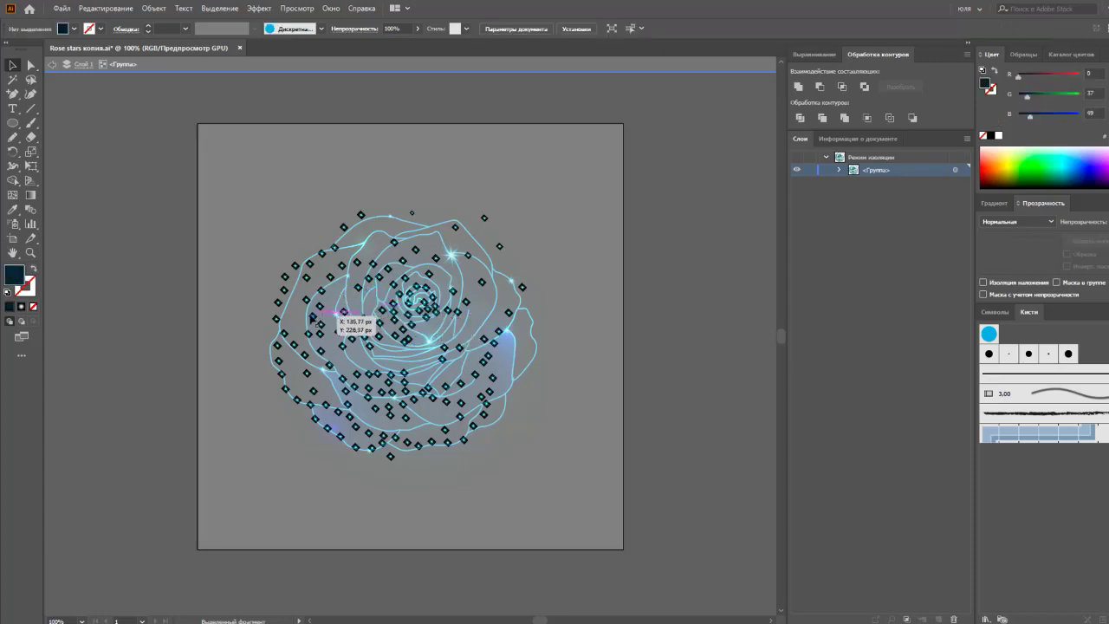
{"action": "left_click", "coordinate": [318, 288]}
{"action": "left_click", "coordinate": [382, 429]}
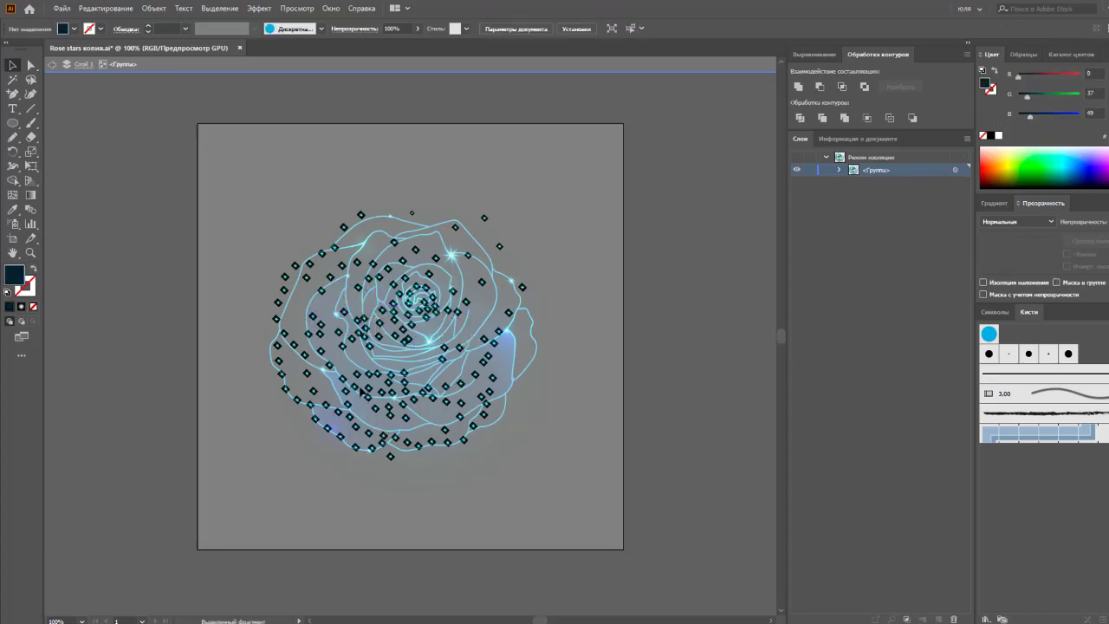
{"action": "left_click", "coordinate": [485, 416]}
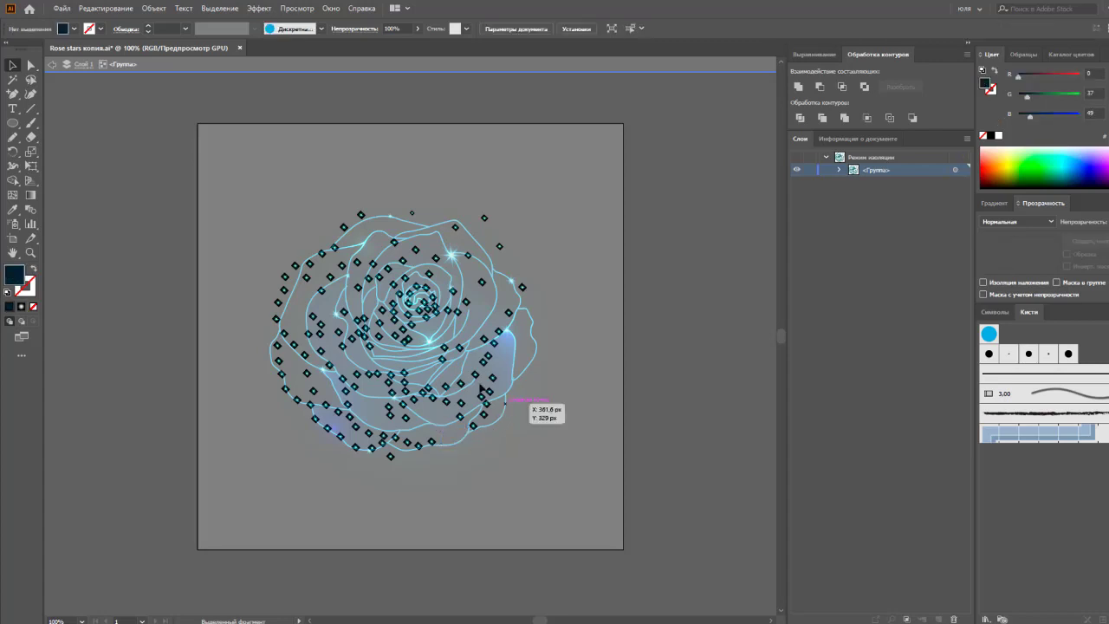
{"action": "left_click", "coordinate": [482, 388]}
{"action": "left_click", "coordinate": [350, 420]}
{"action": "left_click", "coordinate": [482, 338]}
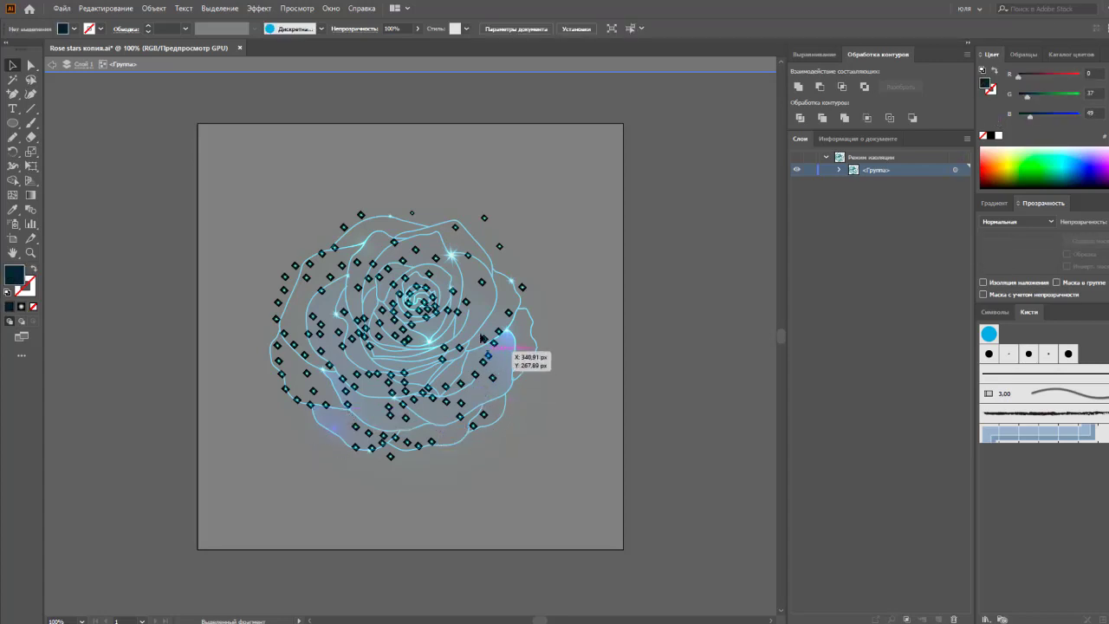
{"action": "left_click", "coordinate": [419, 310]}
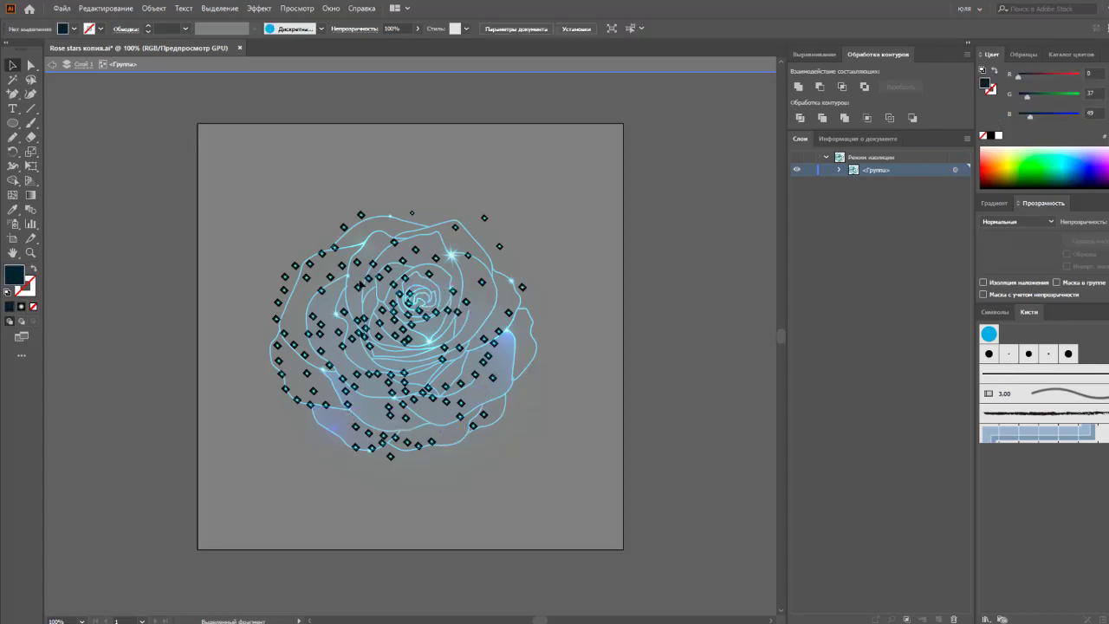
{"action": "left_click", "coordinate": [365, 264]}
{"action": "left_click", "coordinate": [319, 279]}
{"action": "left_click", "coordinate": [268, 296]}
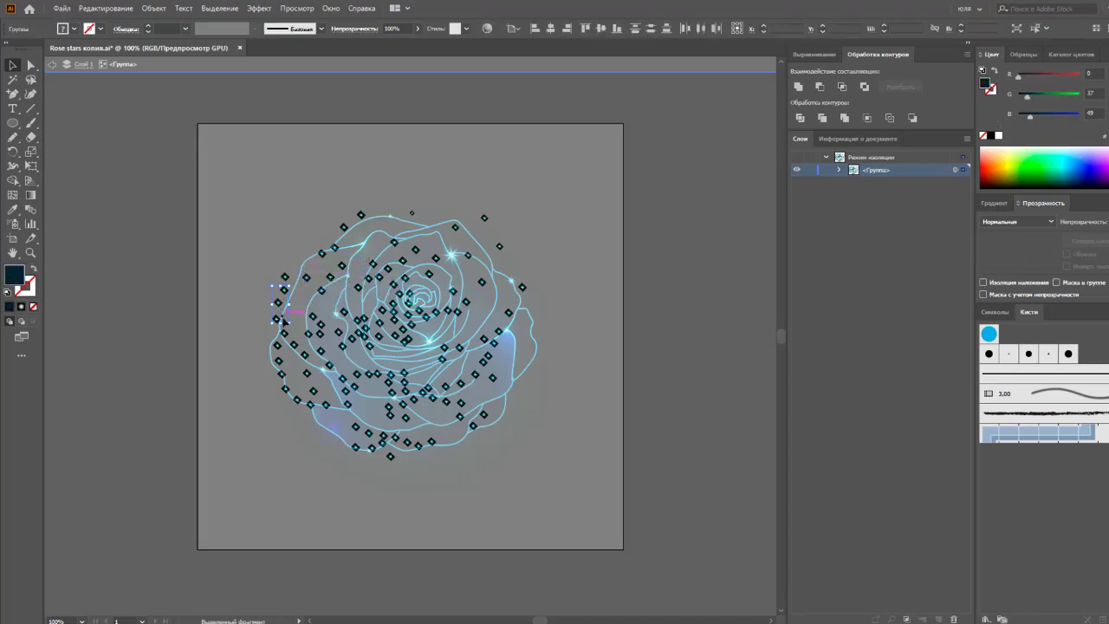
{"action": "left_click", "coordinate": [265, 396]}
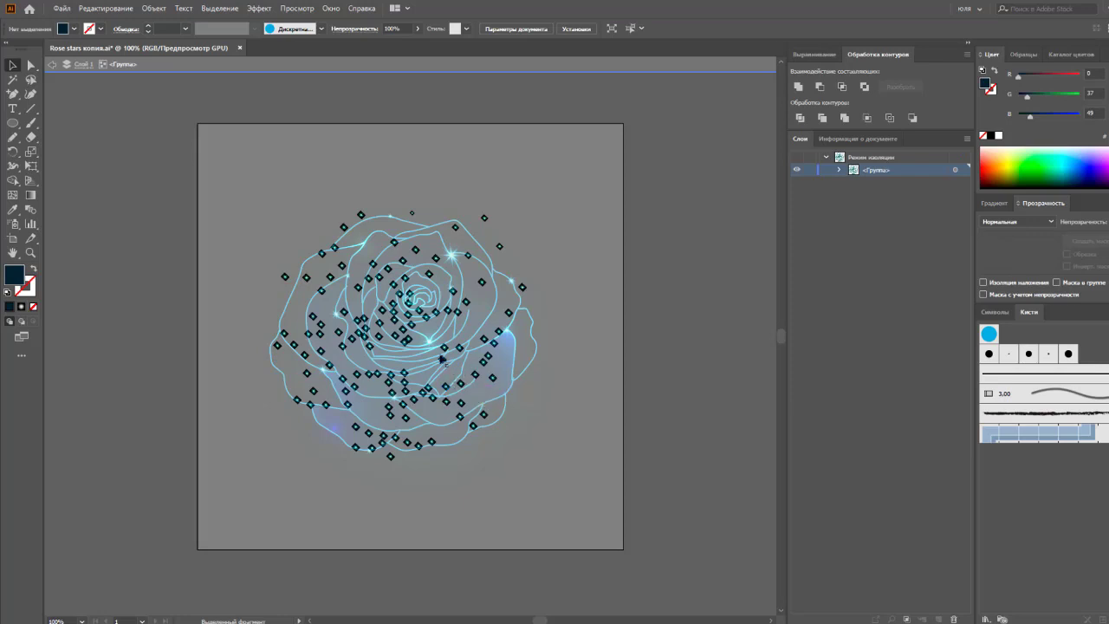
{"action": "left_click", "coordinate": [409, 319]}
{"action": "left_click", "coordinate": [598, 366]}
{"action": "left_click", "coordinate": [363, 328]}
{"action": "left_click", "coordinate": [401, 369]}
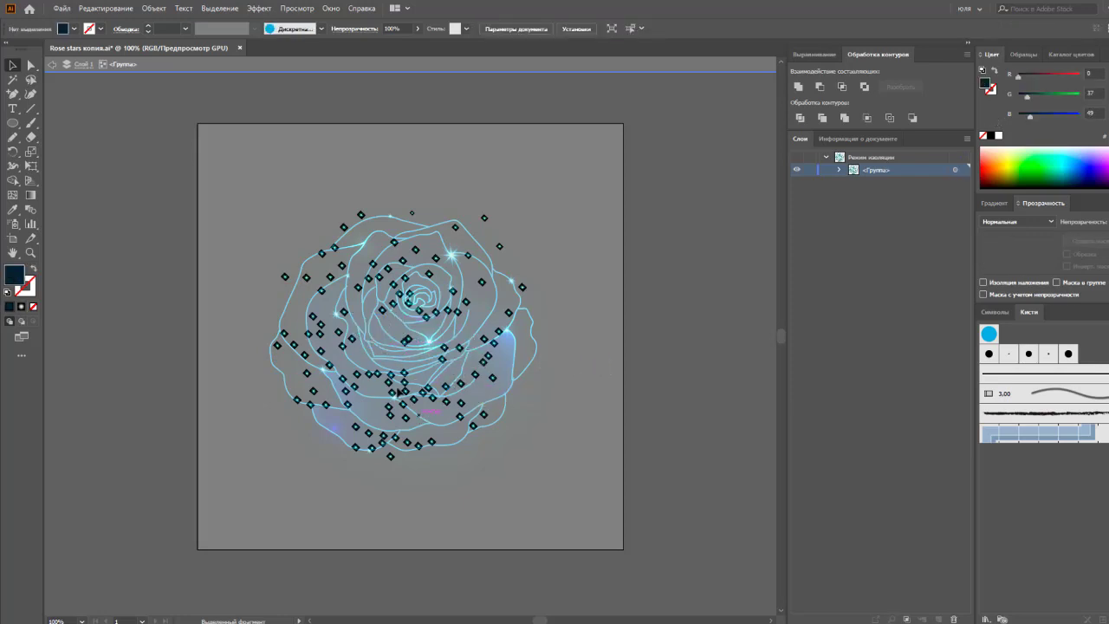
- Leave isolation, reselect the star group over the rose, and isolate it again
{"action": "double_click", "coordinate": [604, 435]}
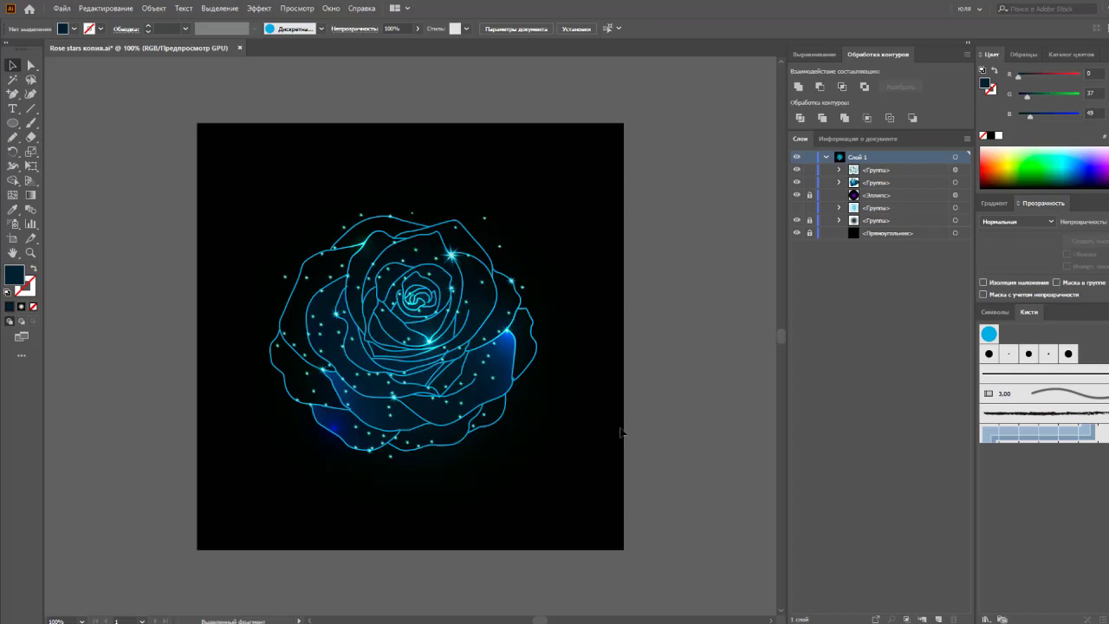
{"action": "left_click", "coordinate": [483, 223]}
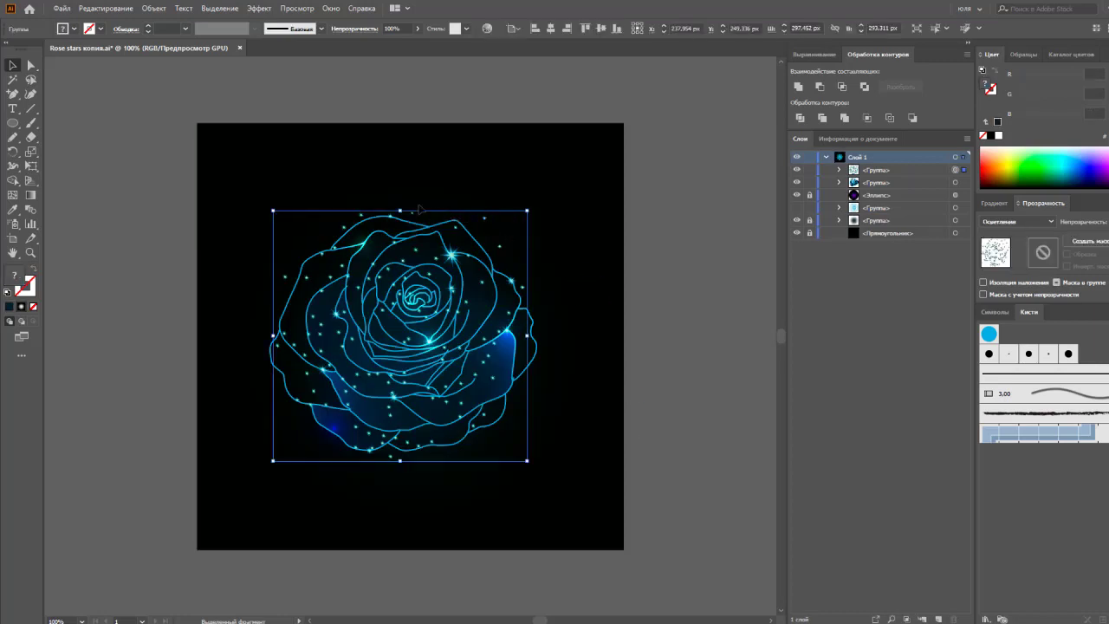
{"action": "left_click", "coordinate": [691, 296]}
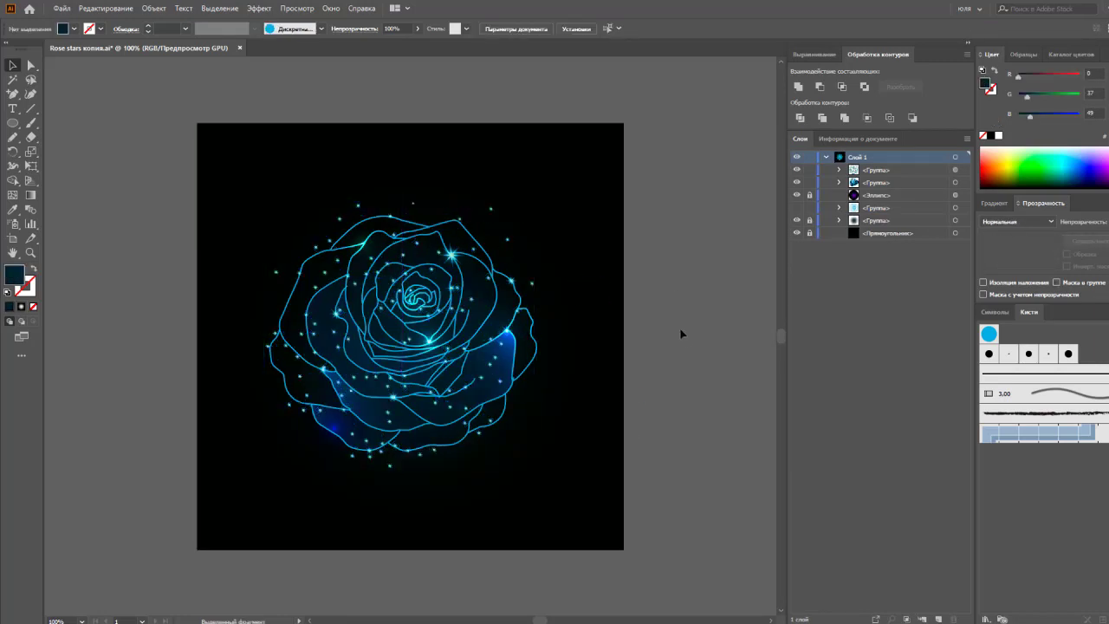
{"action": "left_click", "coordinate": [486, 224]}
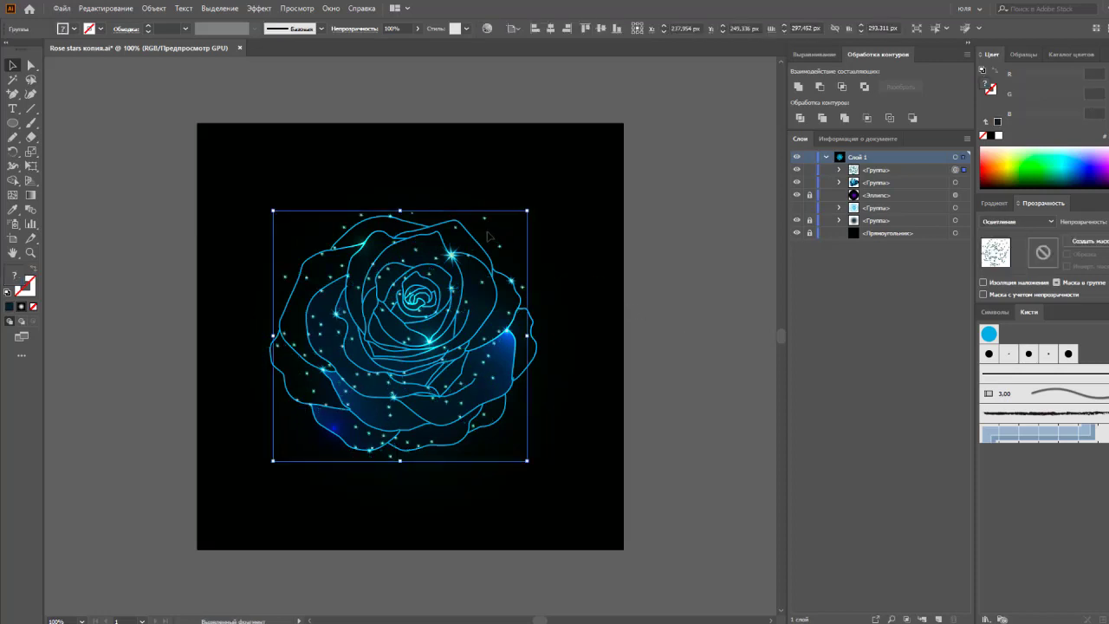
{"action": "right_click", "coordinate": [484, 221]}
{"action": "left_click", "coordinate": [536, 312]}
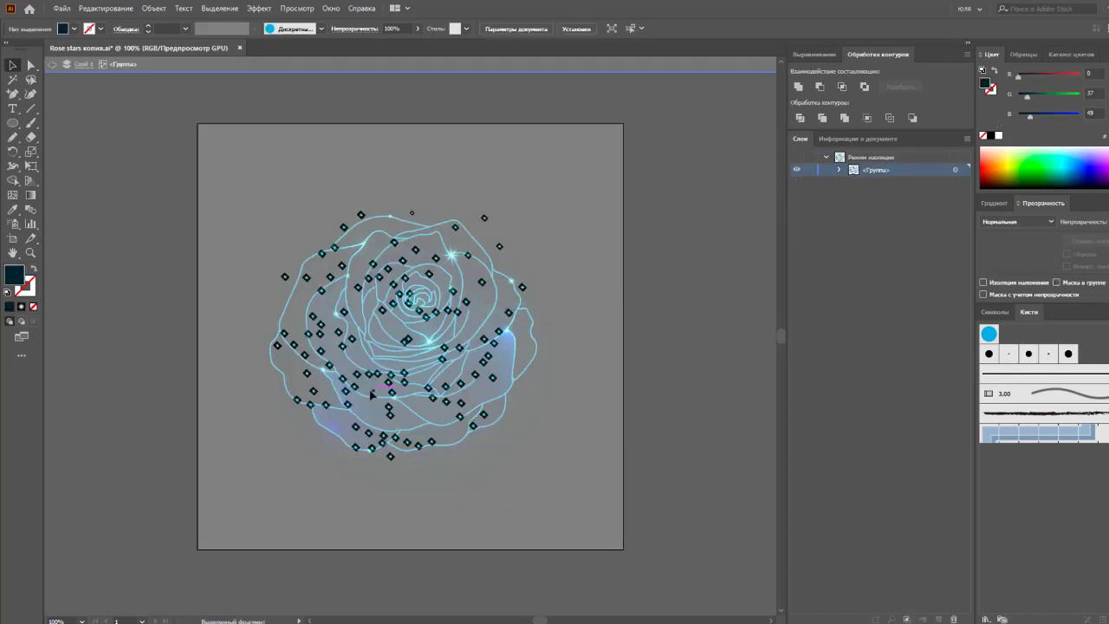
- Move a star cluster up-left, a lower-right star inward, and nudge a lower-petal star
{"action": "left_click_drag", "start_coordinate": [338, 354], "coordinate": [322, 336]}
{"action": "key", "text": "ctrl+shift+a"}
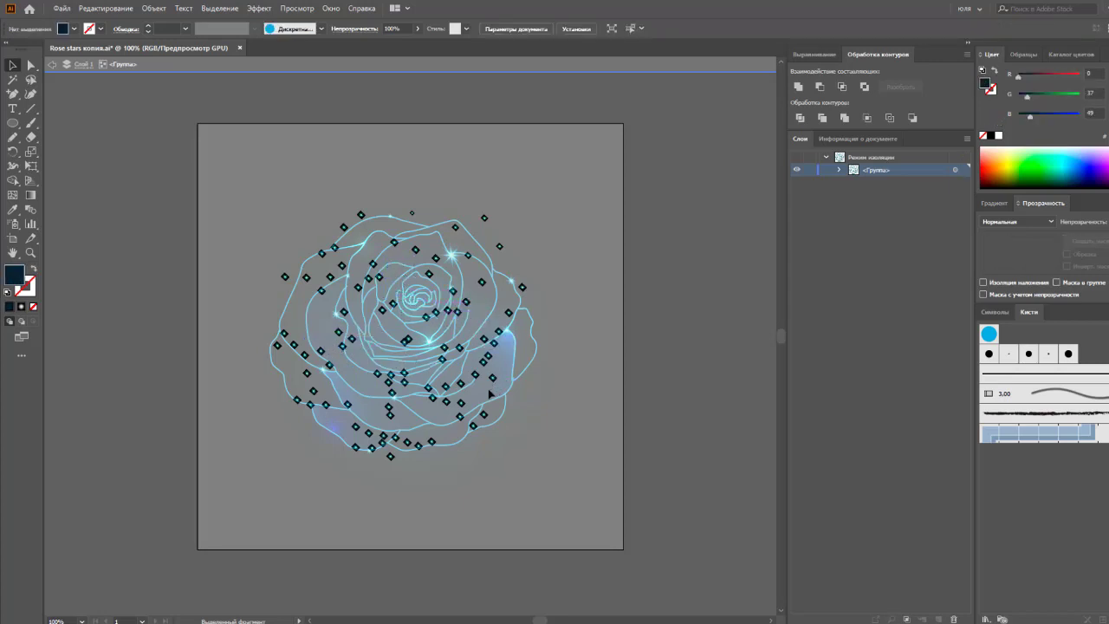
{"action": "left_click_drag", "start_coordinate": [487, 402], "coordinate": [459, 382]}
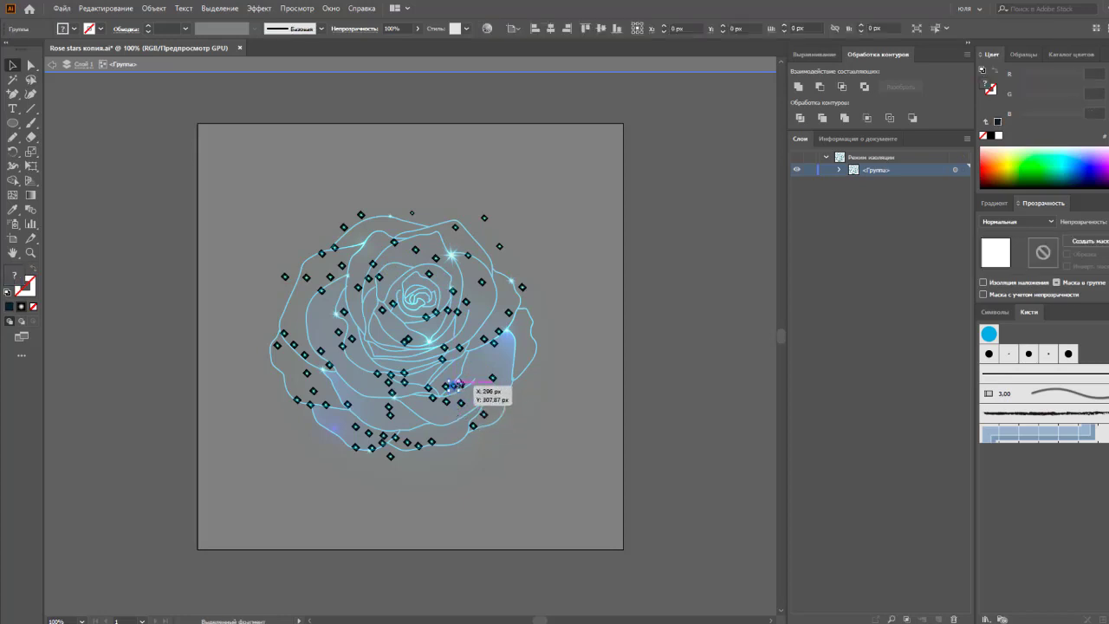
{"action": "key", "text": "ctrl+shift+a"}
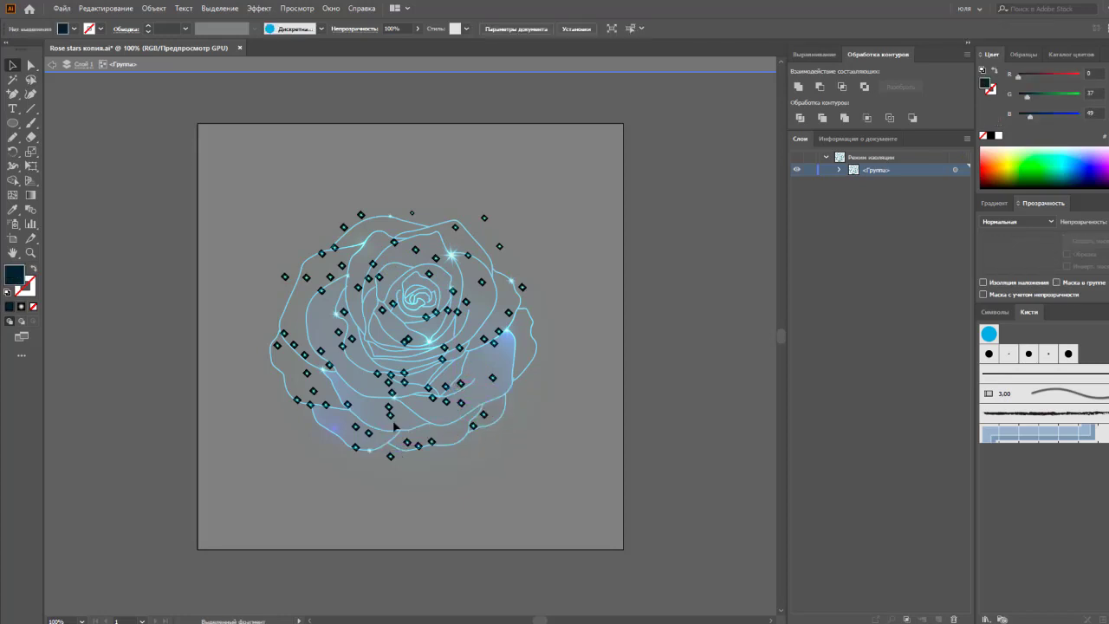
{"action": "left_click_drag", "start_coordinate": [304, 359], "coordinate": [309, 363]}
{"action": "key", "text": "ctrl+shift+a"}
- Shift more stars toward the rose centre, then exit isolation
{"action": "left_click_drag", "start_coordinate": [373, 277], "coordinate": [449, 303]}
{"action": "key", "text": "ctrl+shift+a"}
{"action": "key", "text": "ctrl+shift+a"}
{"action": "left_click_drag", "start_coordinate": [355, 364], "coordinate": [345, 343]}
{"action": "key", "text": "ctrl+shift+a"}
{"action": "mouse_move", "coordinate": [382, 381]}
{"action": "left_mouse_down"}
{"action": "mouse_move", "coordinate": [401, 397]}
{"action": "mouse_move", "coordinate": [472, 409]}
{"action": "left_mouse_up"}
{"action": "key", "text": "ctrl+shift+a"}
{"action": "double_click", "coordinate": [578, 408]}
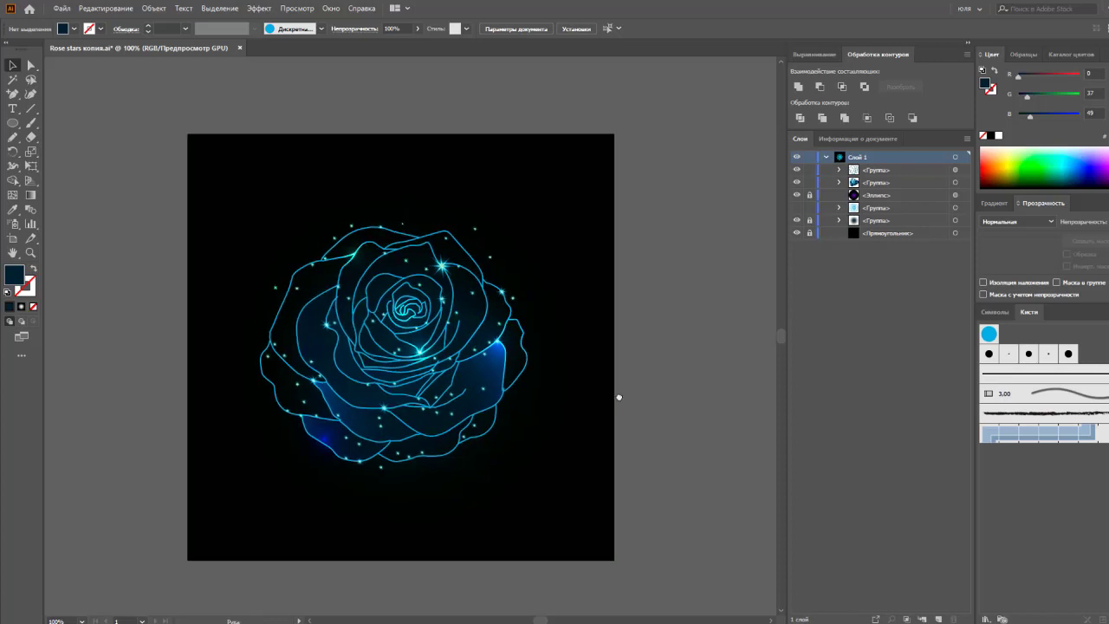
{"action": "left_click_drag", "start_coordinate": [616, 396], "coordinate": [644, 379]}
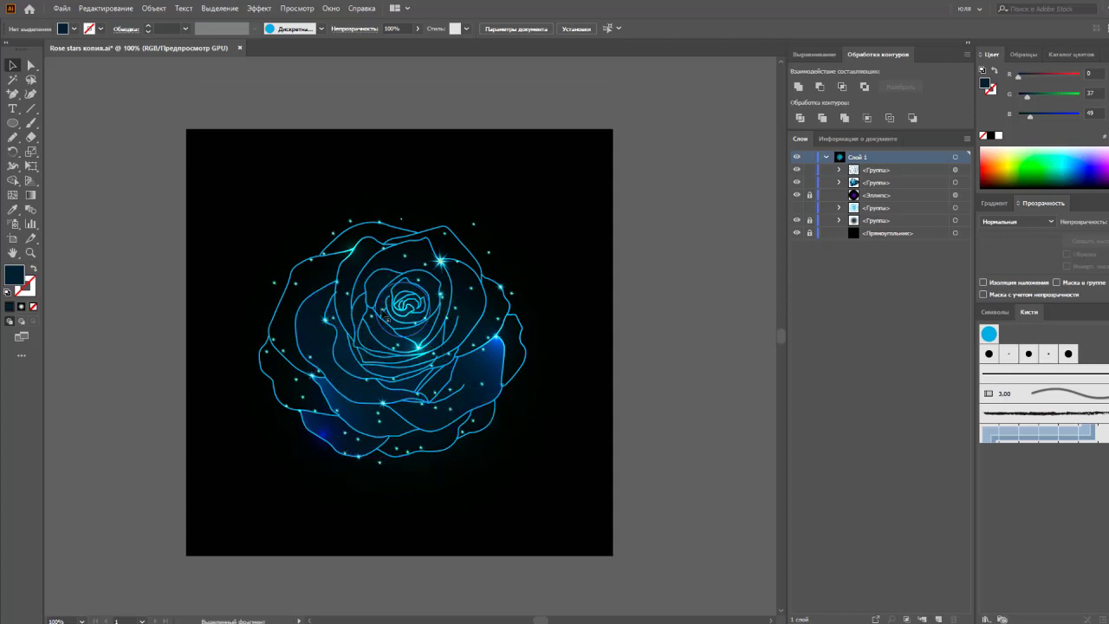
- Give the background square a gradient from dark blue (R0 G34 B49) to black, removing the 41.77% stop
{"action": "left_click", "coordinate": [955, 233]}
{"action": "left_click", "coordinate": [999, 203]}
{"action": "left_click", "coordinate": [1002, 298]}
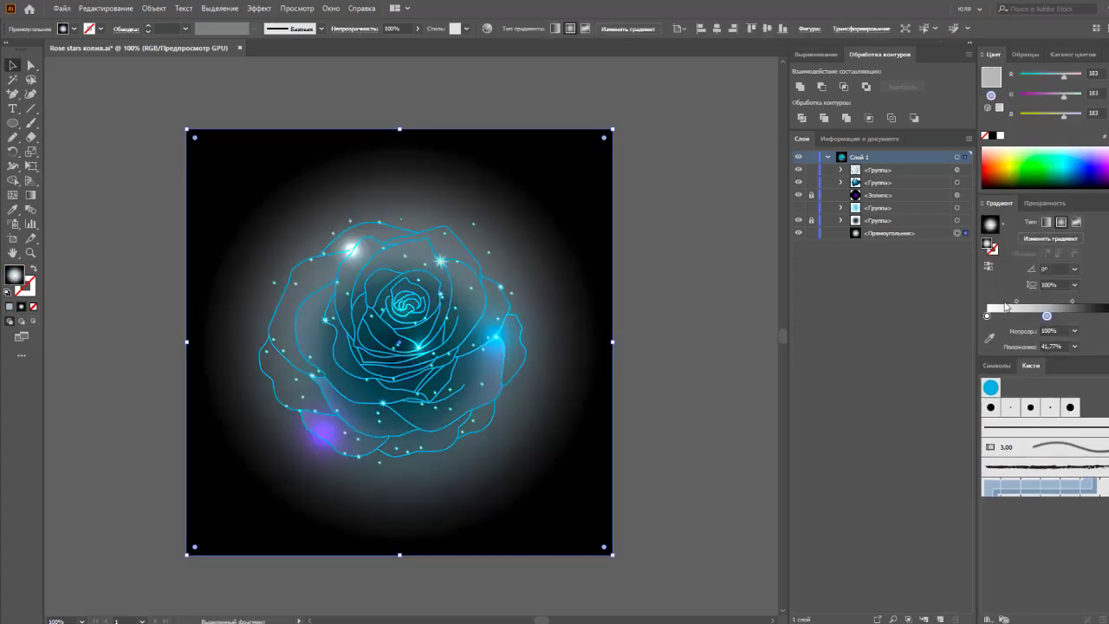
{"action": "left_click_drag", "start_coordinate": [1047, 317], "coordinate": [1104, 325]}
{"action": "left_click", "coordinate": [1030, 315]}
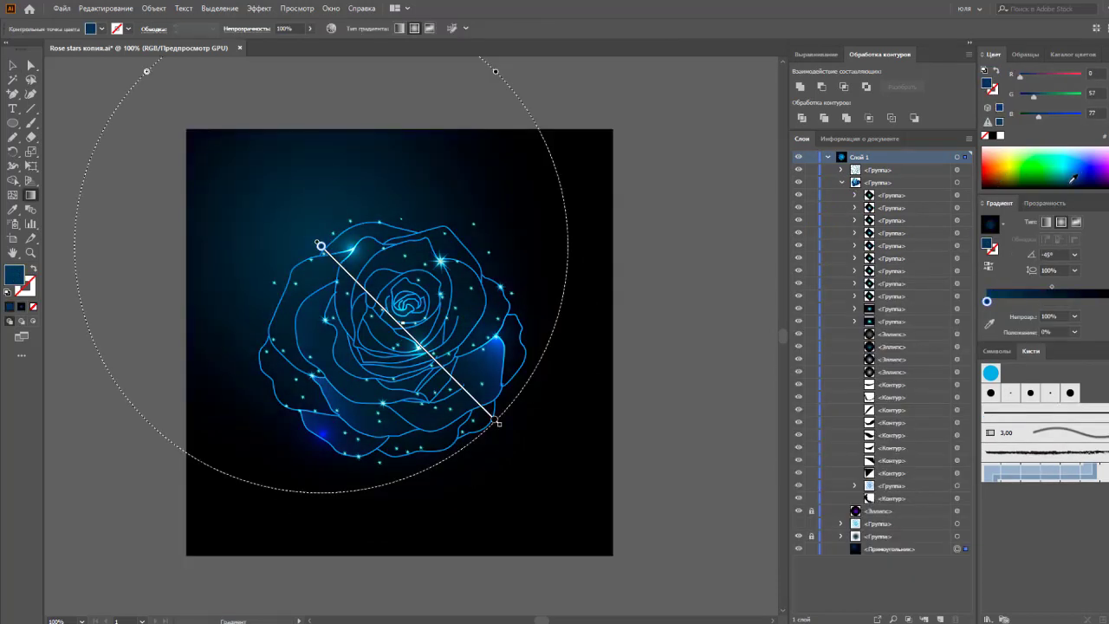
{"action": "left_click_drag", "start_coordinate": [1072, 178], "coordinate": [1077, 181]}
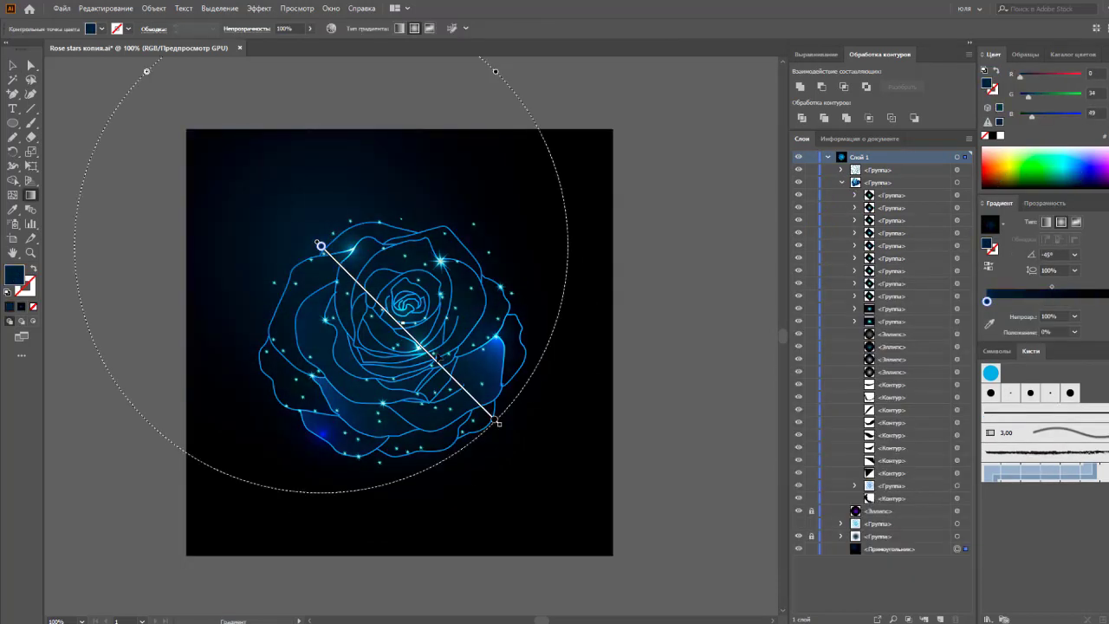
{"action": "left_click", "coordinate": [12, 65]}
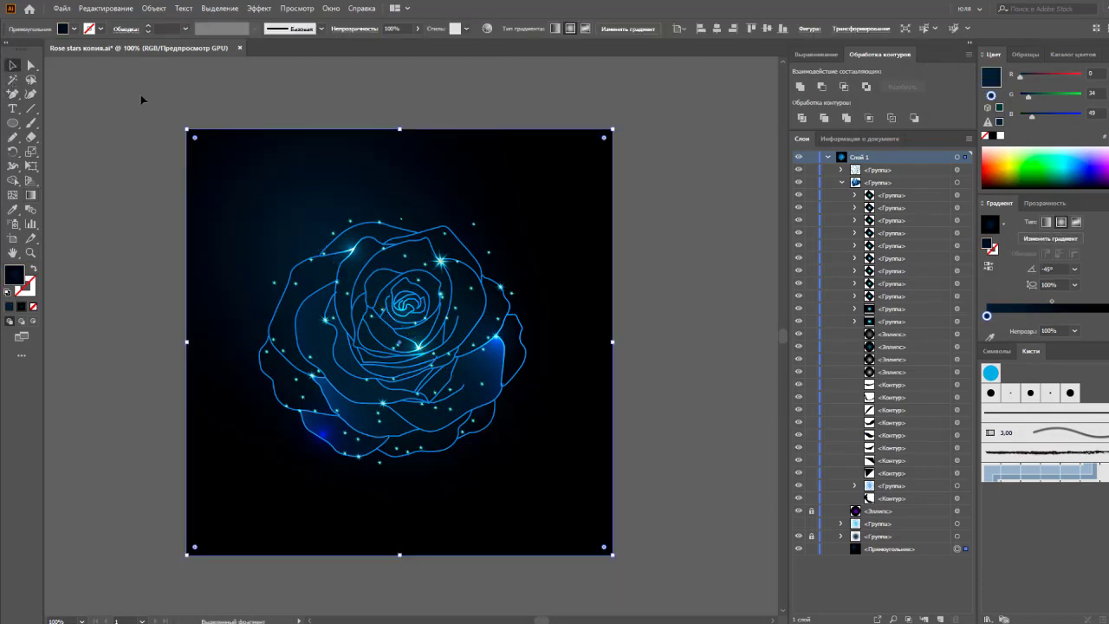
{"action": "left_click", "coordinate": [135, 119]}
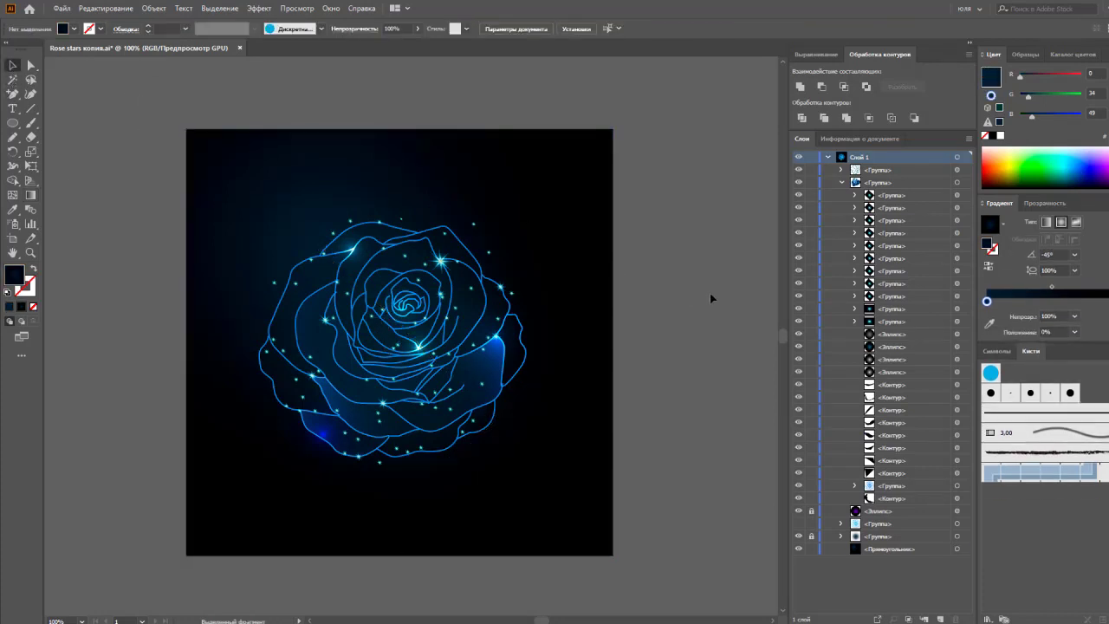
- Collapse the expanded group in Layers and scroll and pan to review the finished artwork
{"action": "left_click", "coordinate": [841, 184]}
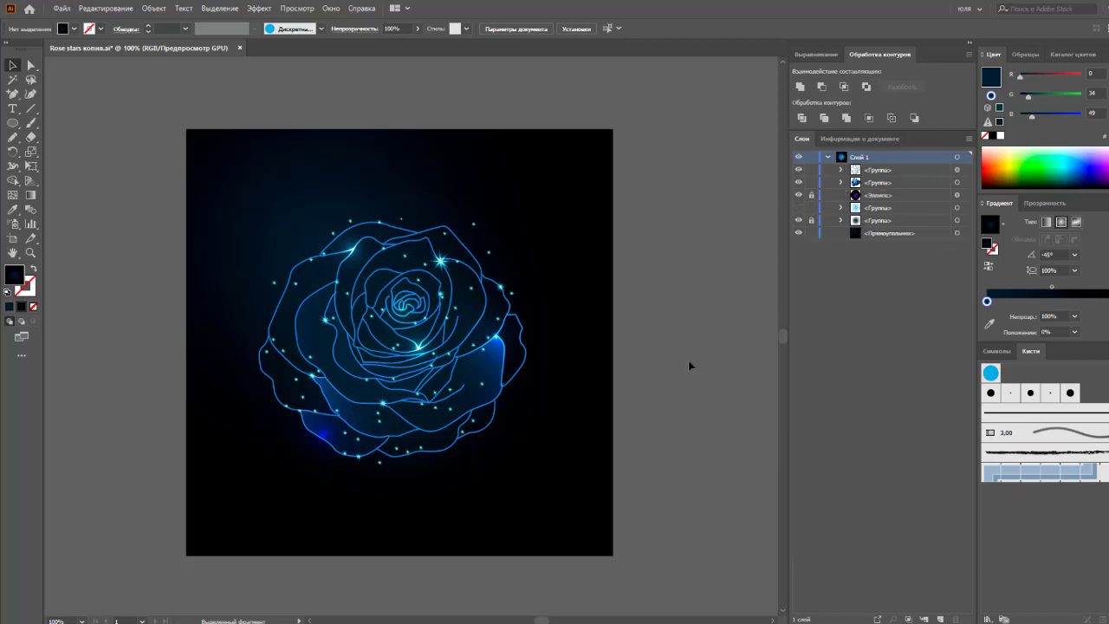
{"action": "scroll", "coordinate": [700, 364], "scroll_direction": "up", "scroll_amount": 1}
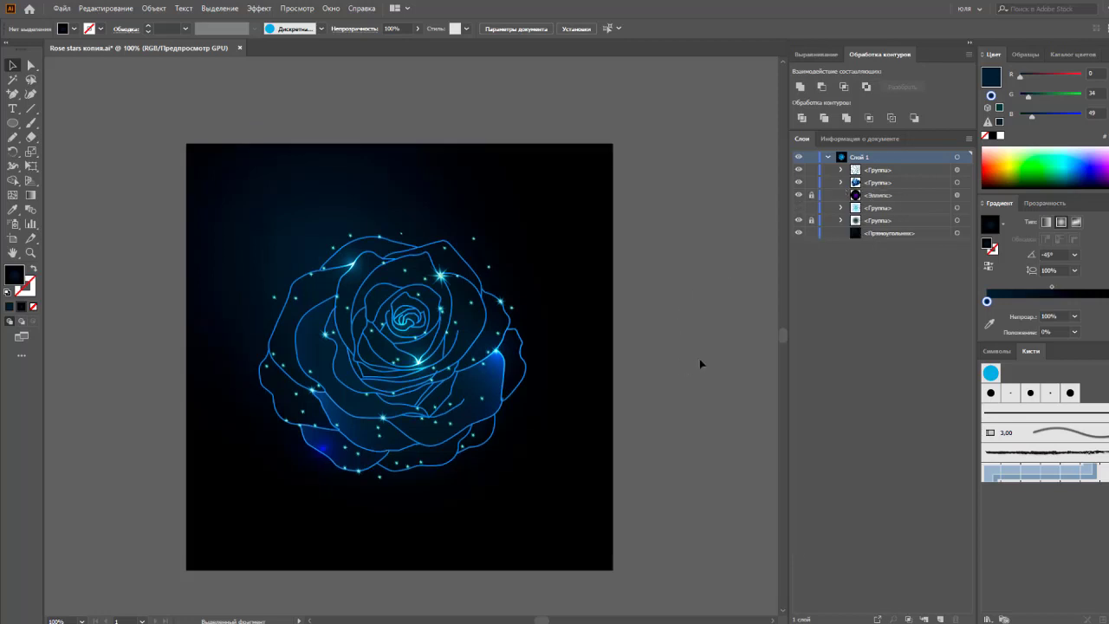
{"action": "scroll", "coordinate": [700, 364], "scroll_direction": "up", "scroll_amount": 1}
{"action": "scroll", "coordinate": [700, 364], "scroll_direction": "down", "scroll_amount": 1}
{"action": "scroll", "coordinate": [700, 364], "scroll_direction": "down", "scroll_amount": 2}
{"action": "scroll", "coordinate": [700, 363], "scroll_direction": "up", "scroll_amount": 1}
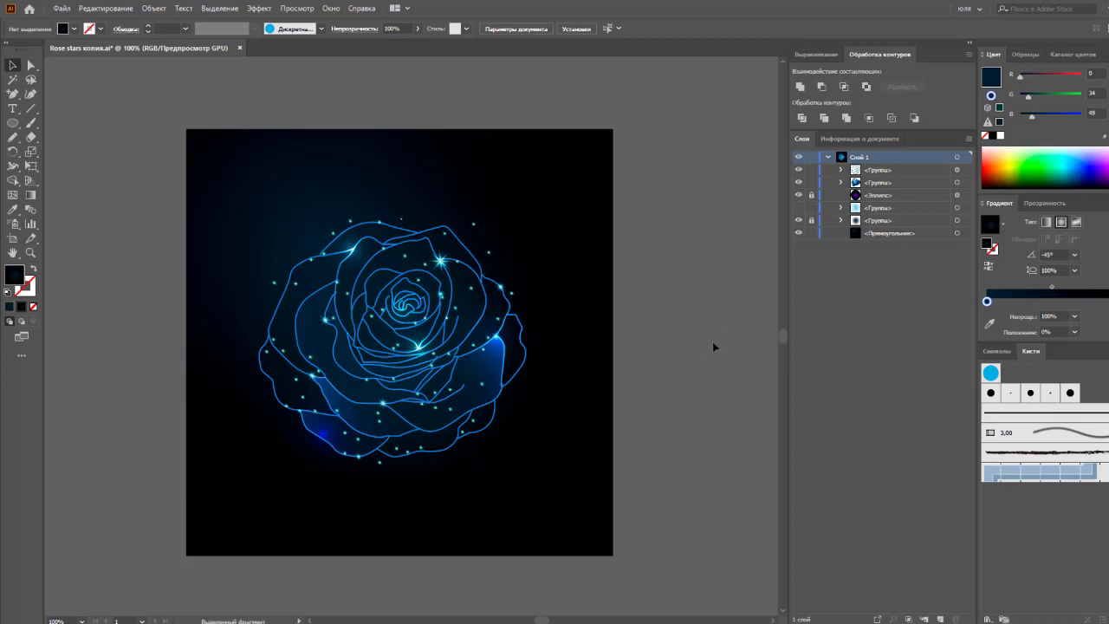
{"action": "mouse_move", "coordinate": [648, 368]}
{"action": "left_mouse_down"}
{"action": "mouse_move", "coordinate": [653, 386]}
{"action": "mouse_move", "coordinate": [656, 358]}
{"action": "left_mouse_up"}
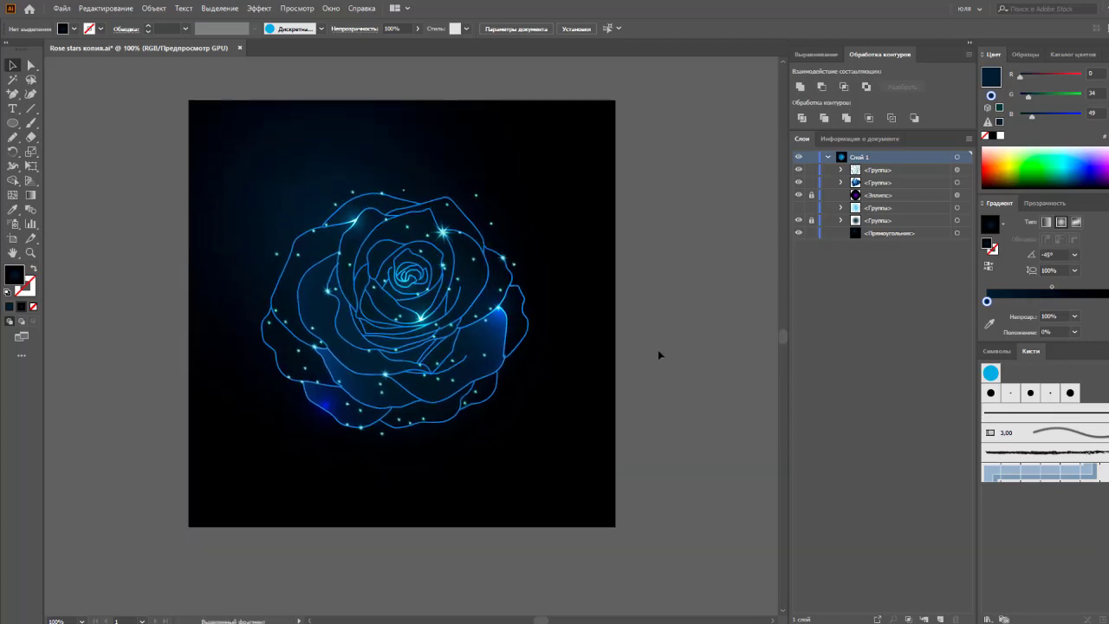